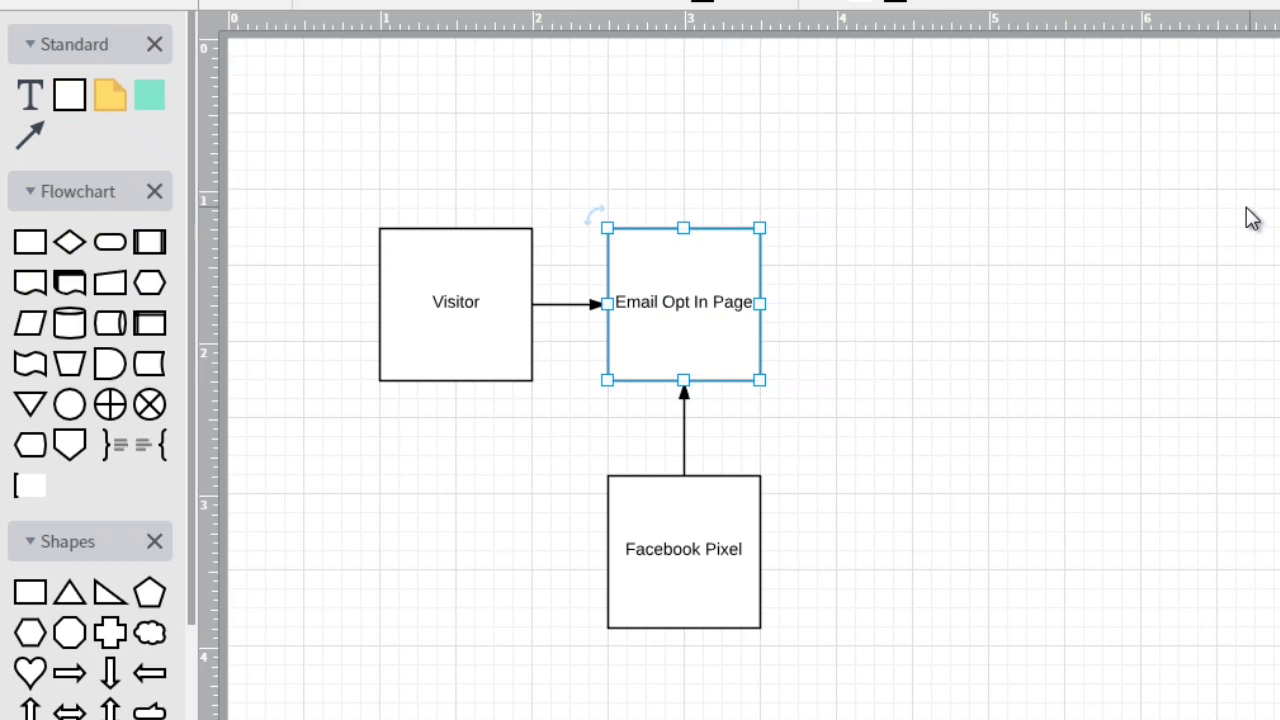
- Relabel the Email Opt In Page box as "Blog Post"
{"action": "left_click", "coordinate": [955, 163]}
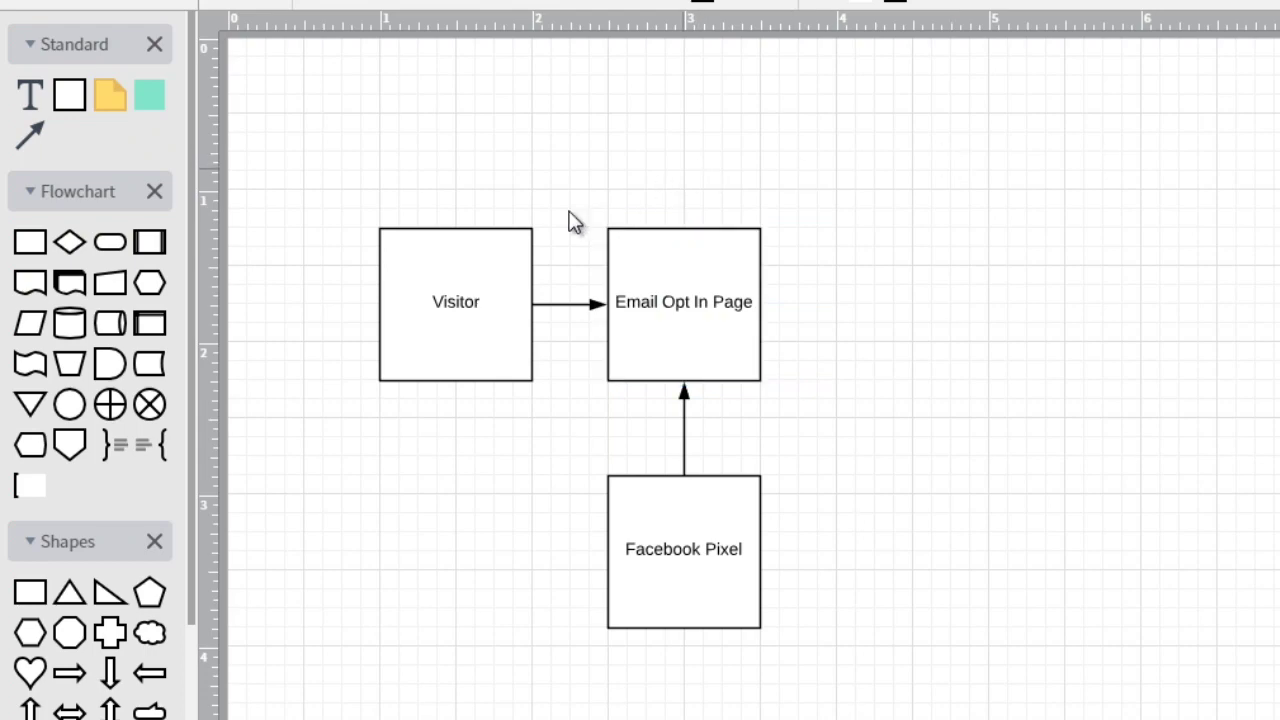
{"action": "left_click", "coordinate": [483, 271]}
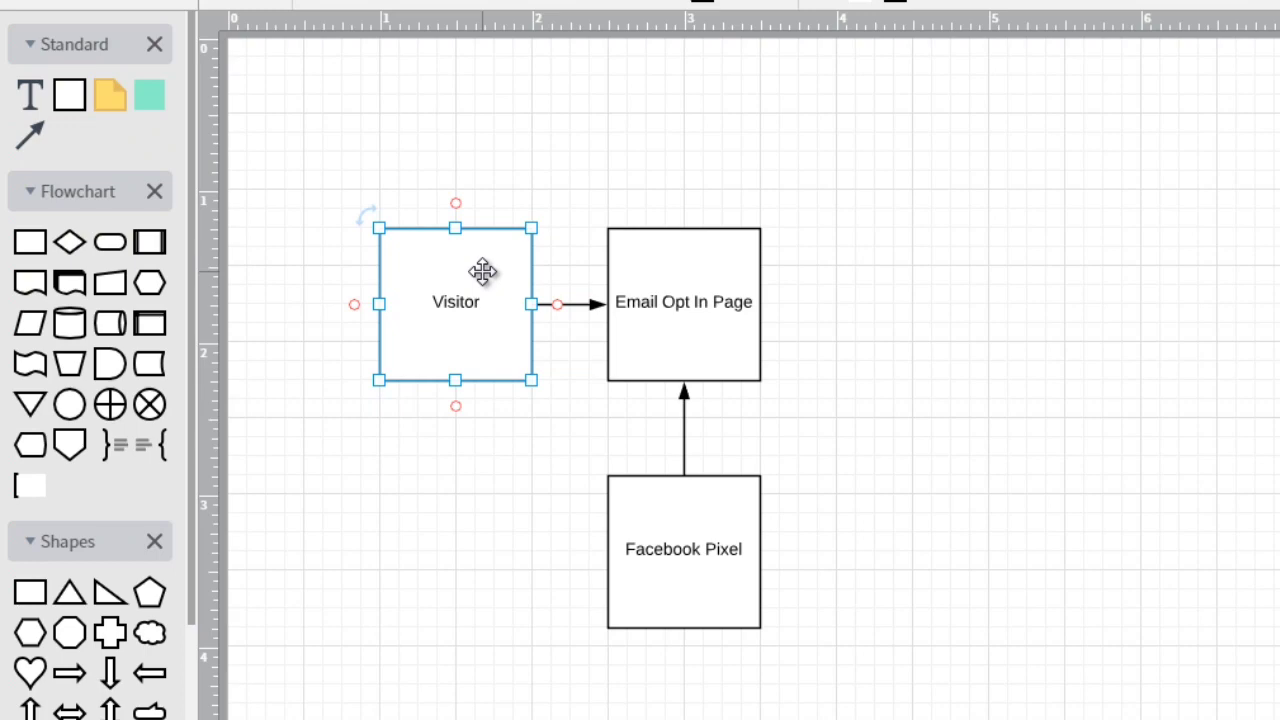
{"action": "left_click", "coordinate": [689, 301]}
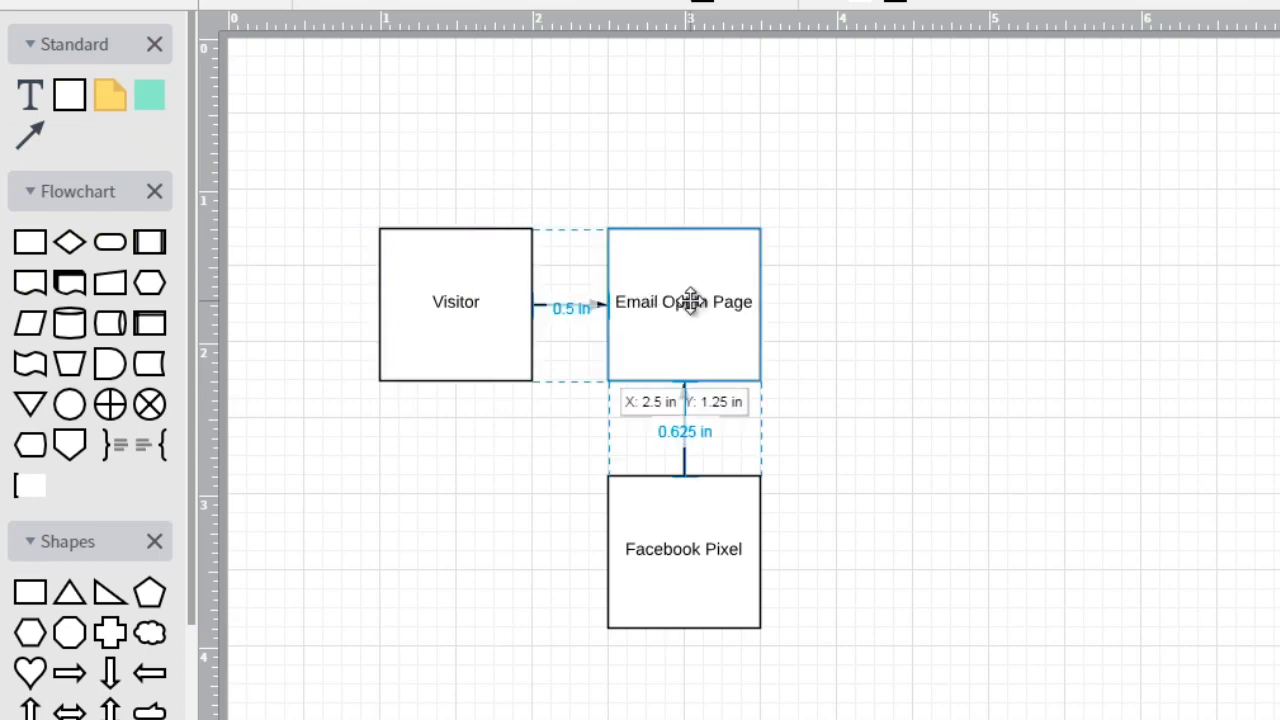
{"action": "left_click", "coordinate": [692, 301]}
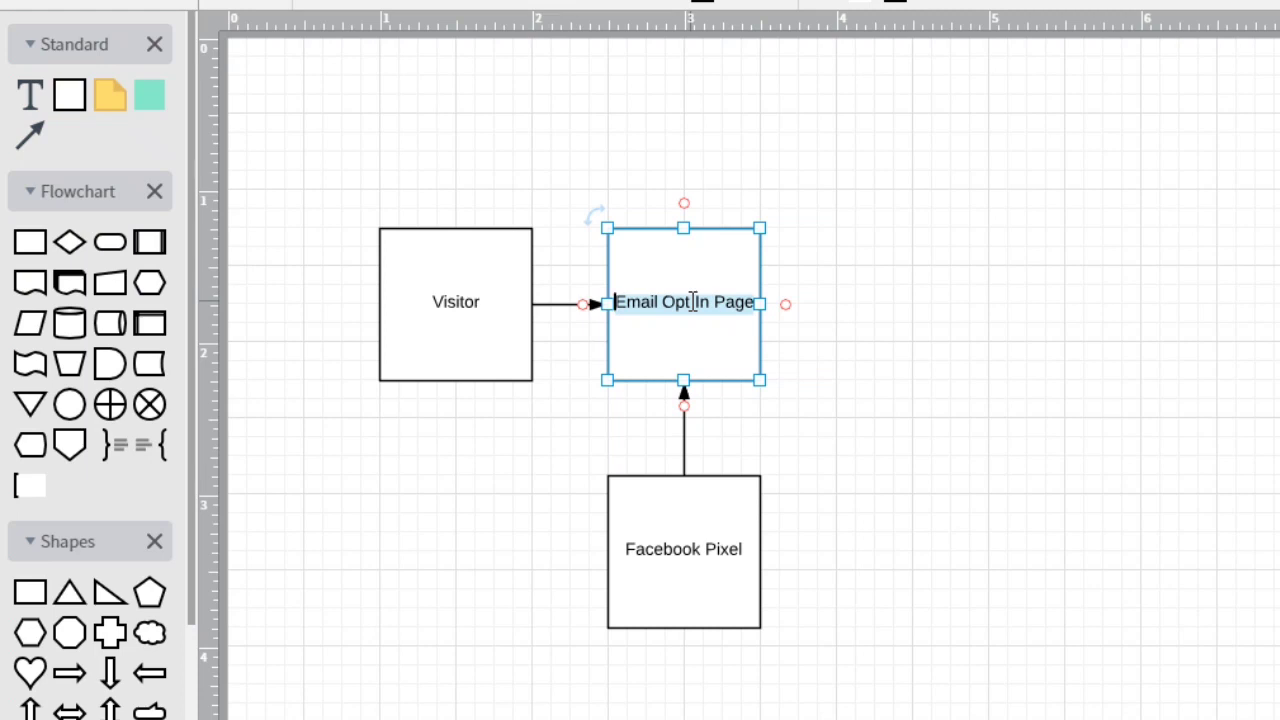
{"action": "key", "text": "BackSpace"}
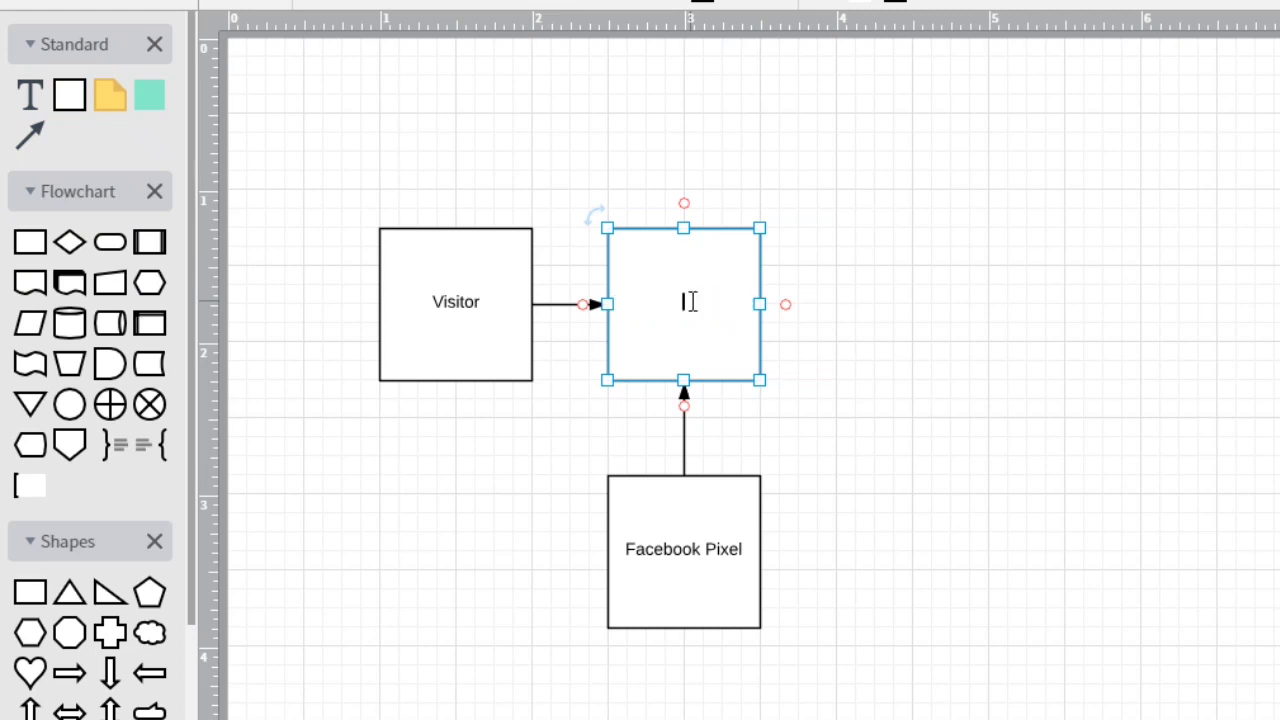
{"action": "type", "text": "Blog Post"}
{"action": "left_click", "coordinate": [816, 239]}
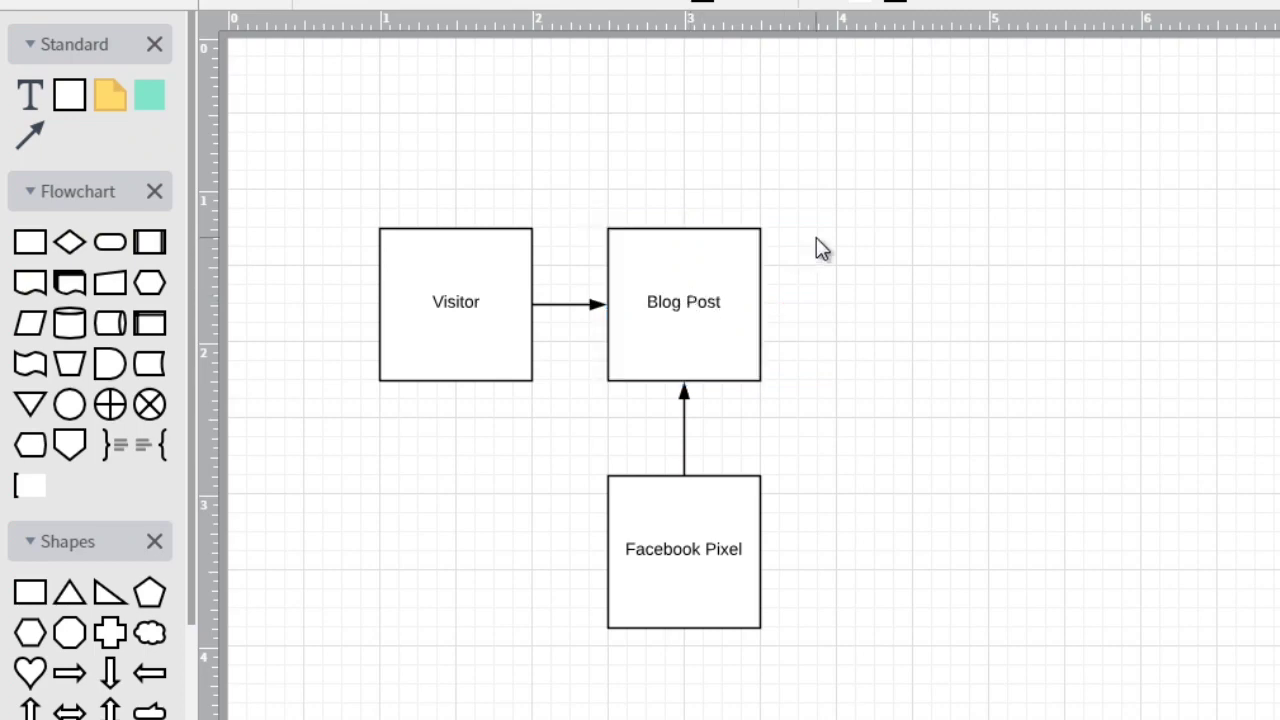
{"action": "left_click", "coordinate": [674, 274]}
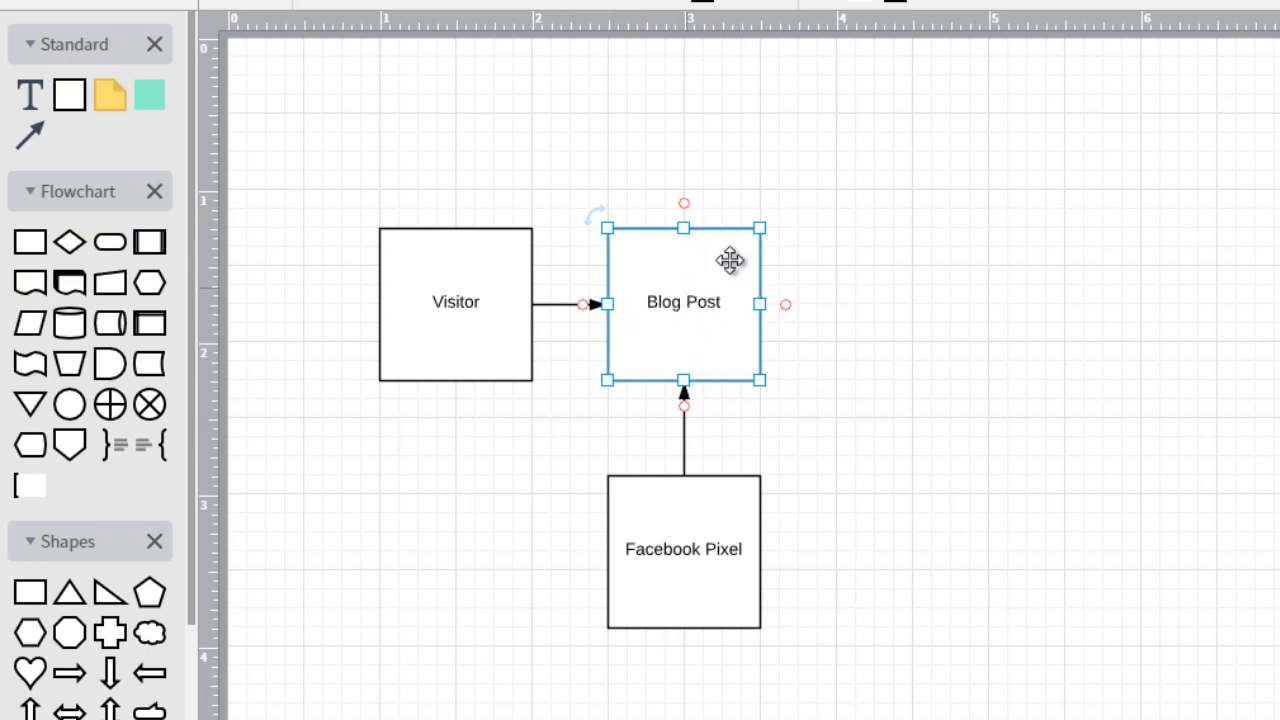
{"action": "left_click", "coordinate": [684, 532]}
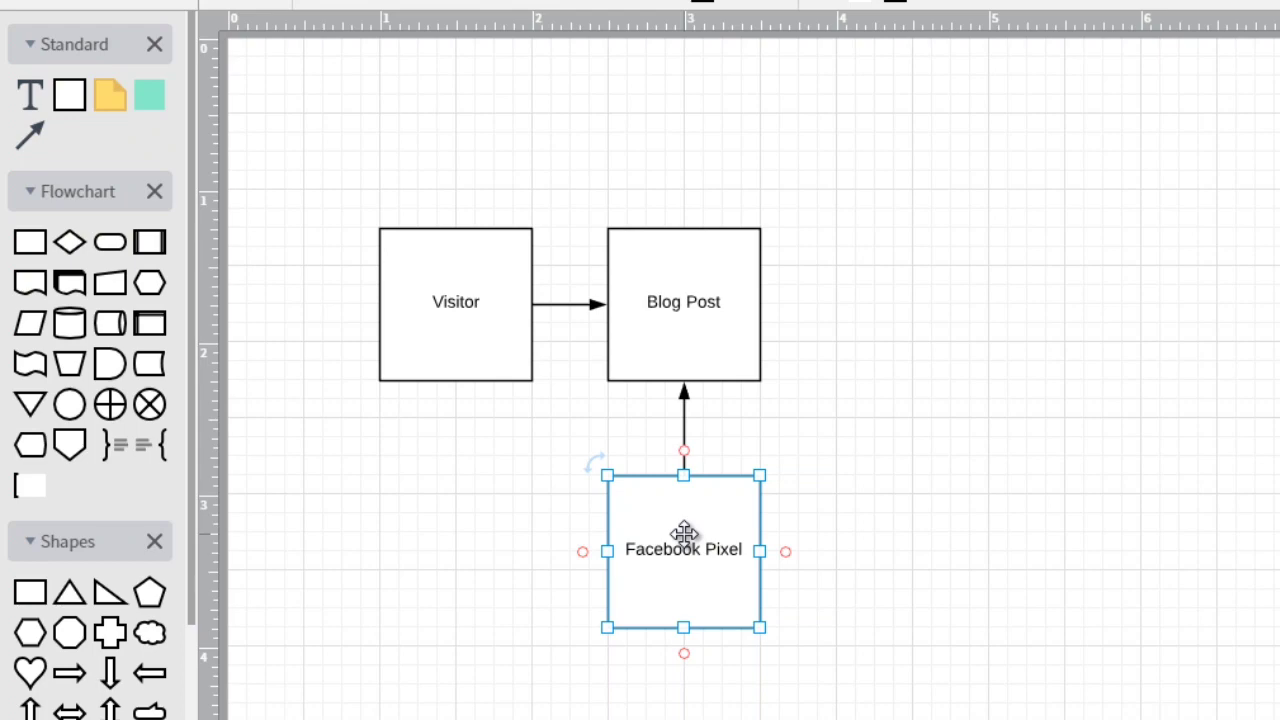
{"action": "left_click", "coordinate": [683, 308]}
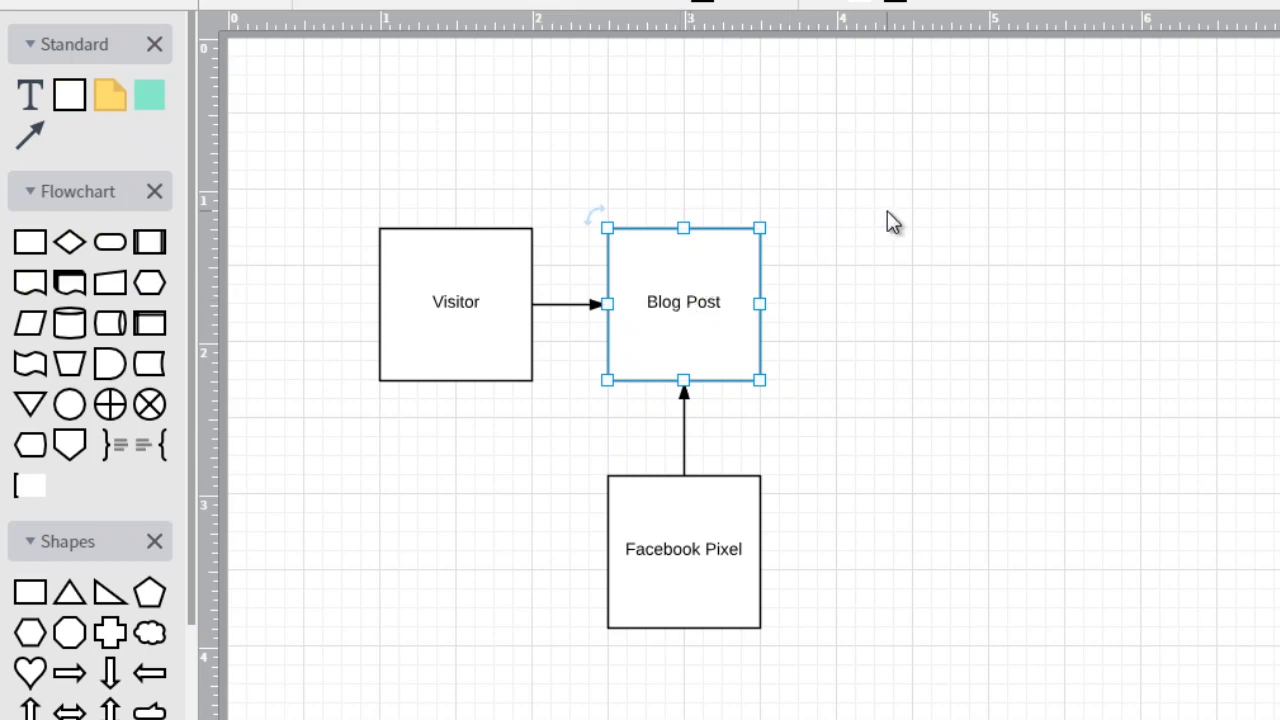
{"action": "left_click", "coordinate": [713, 296]}
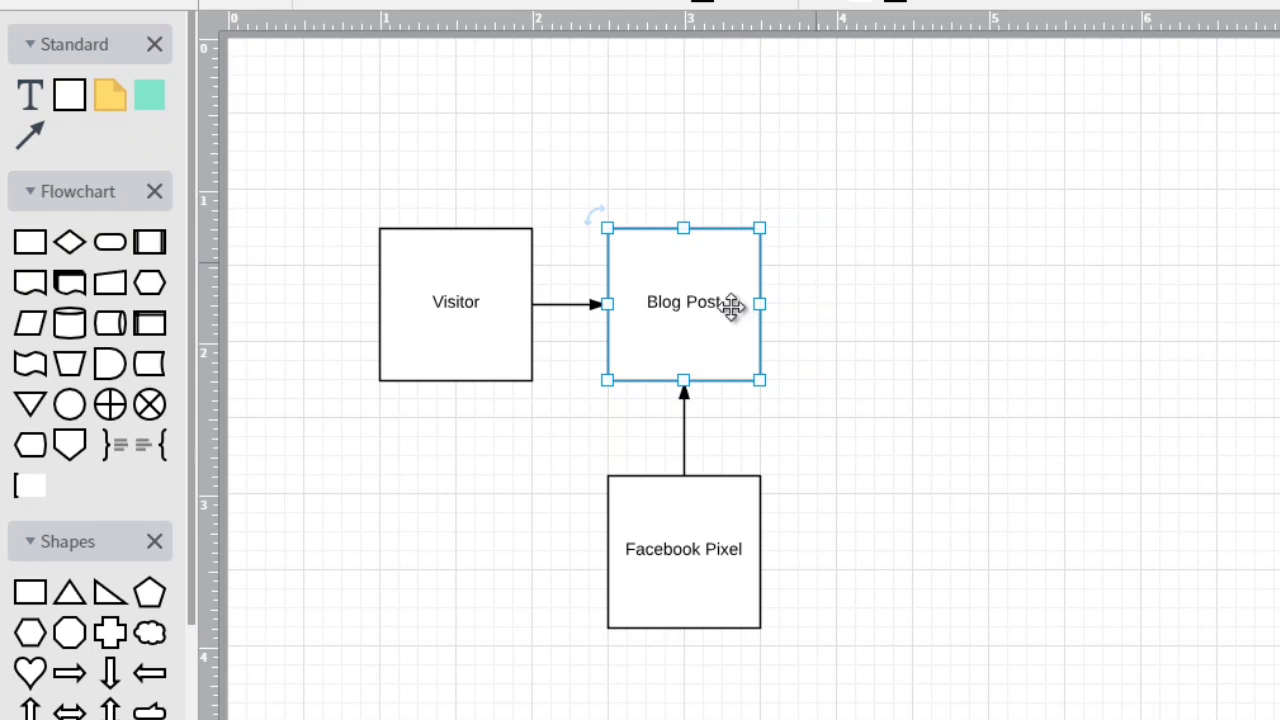
- Duplicate the Facebook Pixel box, place the copy level to its right, and draw an arrow from the bottom of Visitor to the copy's bottom
{"action": "left_click", "coordinate": [709, 529]}
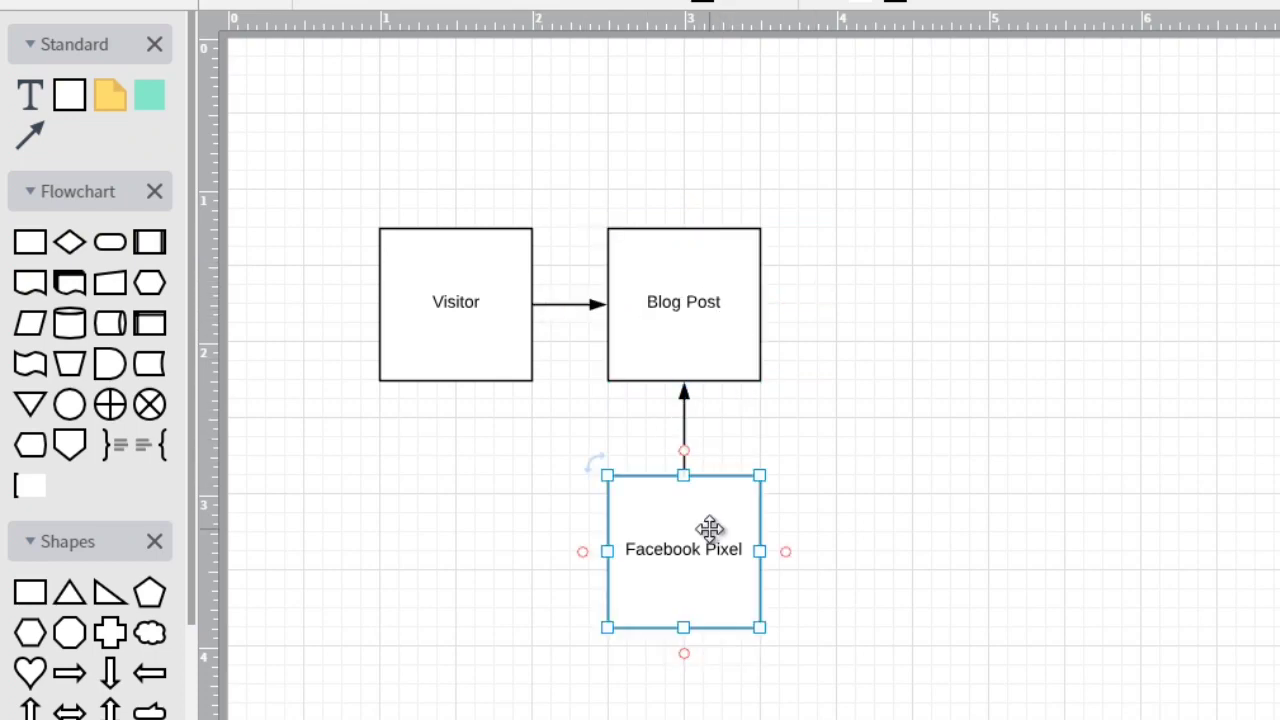
{"action": "key", "text": "ctrl+d"}
{"action": "left_click_drag", "start_coordinate": [729, 537], "coordinate": [925, 515]}
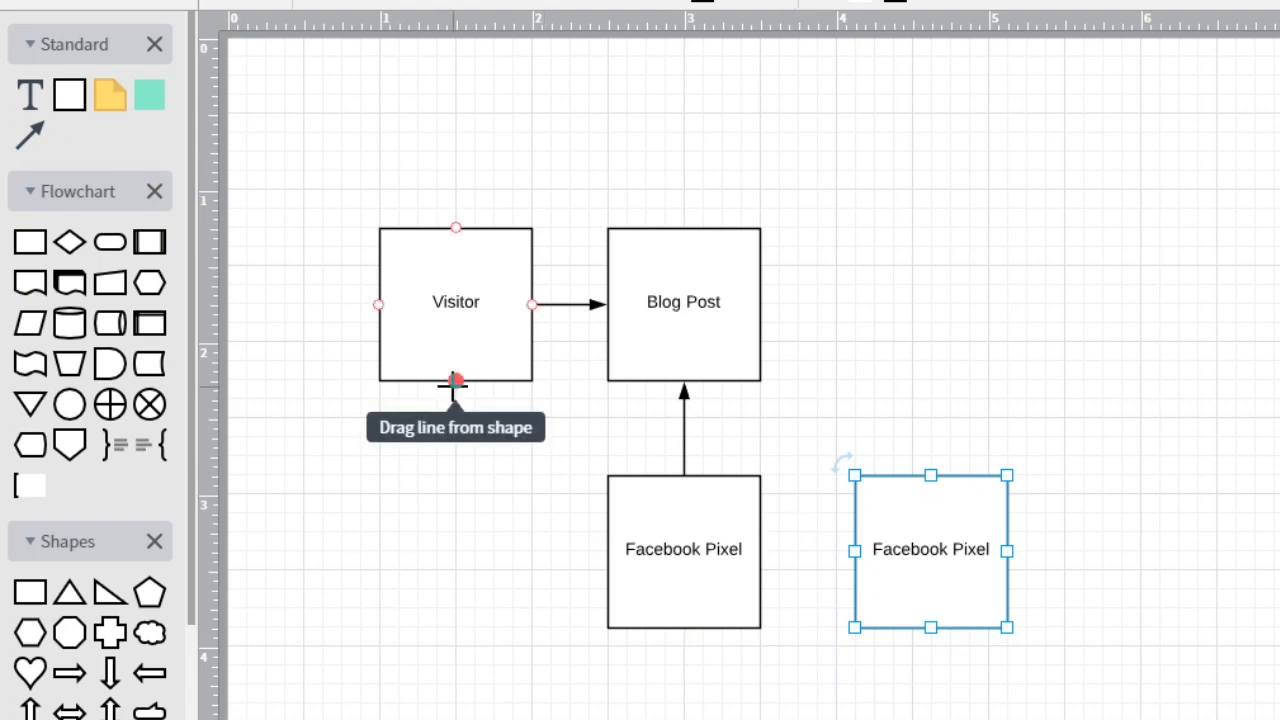
{"action": "left_click_drag", "start_coordinate": [453, 382], "coordinate": [931, 497]}
- Relabel the duplicated Facebook Pixel box as "Custom Audience"
{"action": "double_click", "coordinate": [921, 424]}
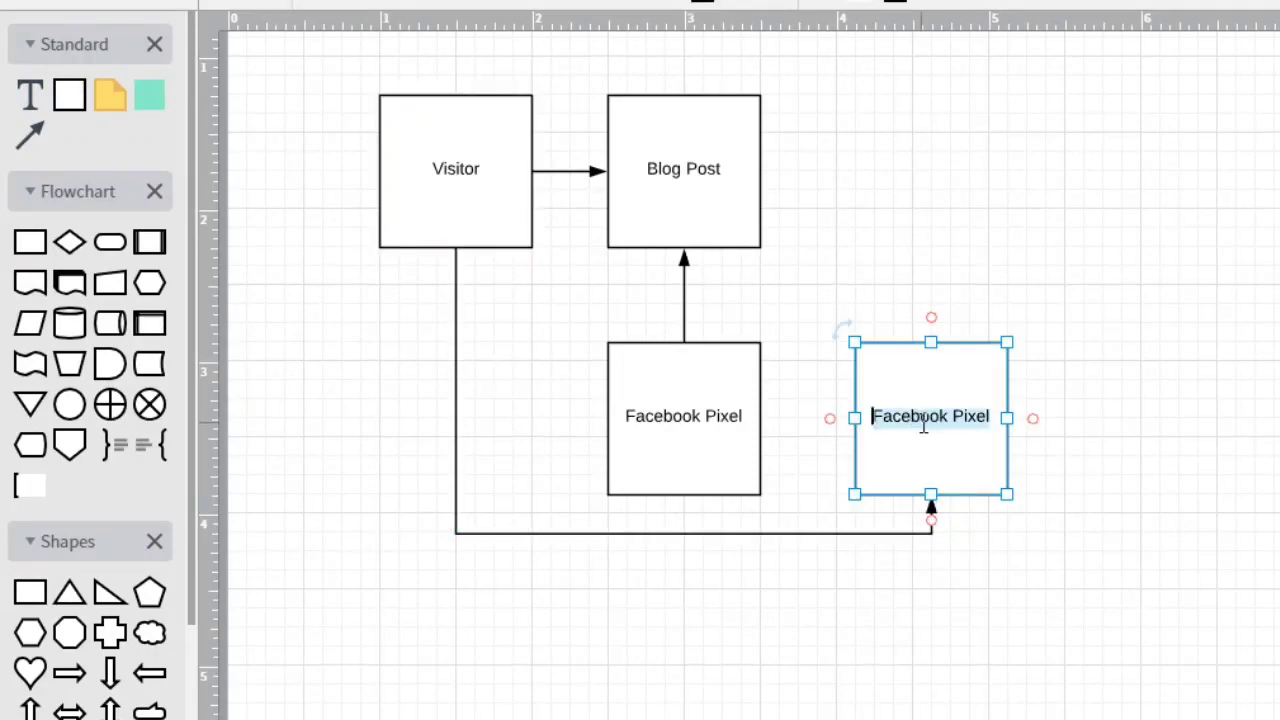
{"action": "type", "text": "Custom Audience"}
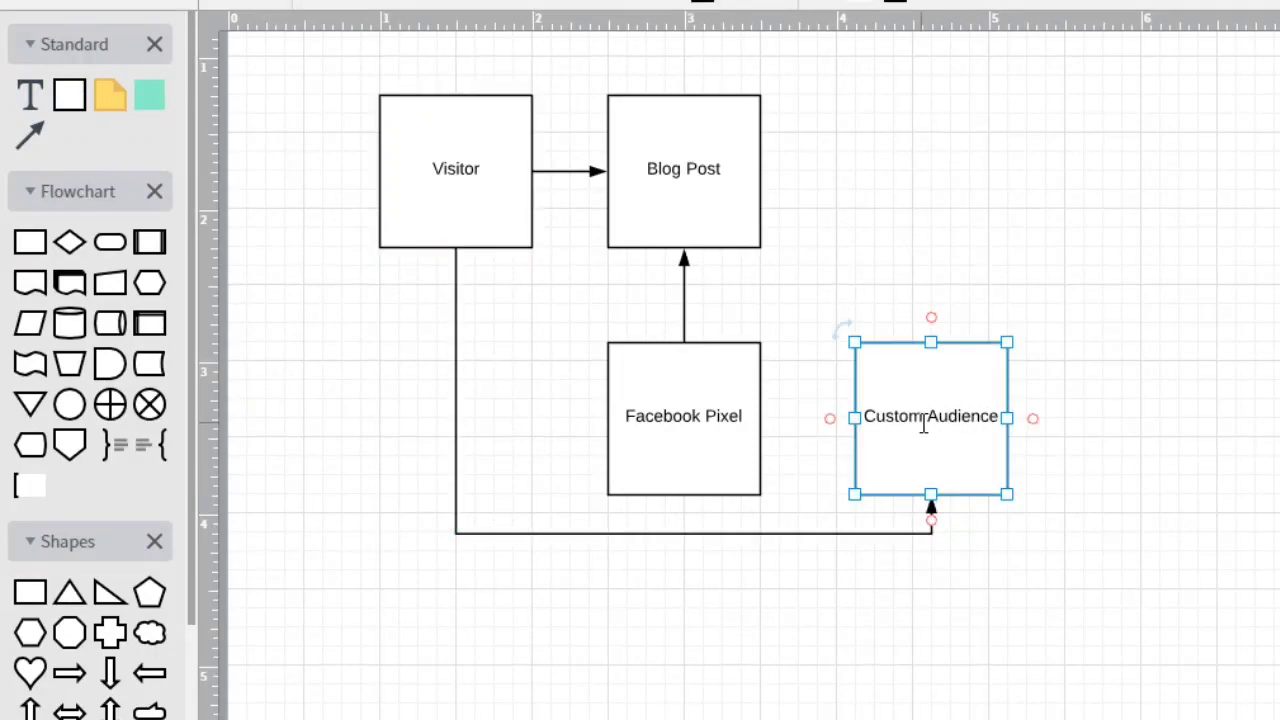
{"action": "left_click", "coordinate": [1118, 366]}
- Duplicate the Custom Audience box and place the copy directly above it, level with the Blog Post box
{"action": "left_click", "coordinate": [943, 417]}
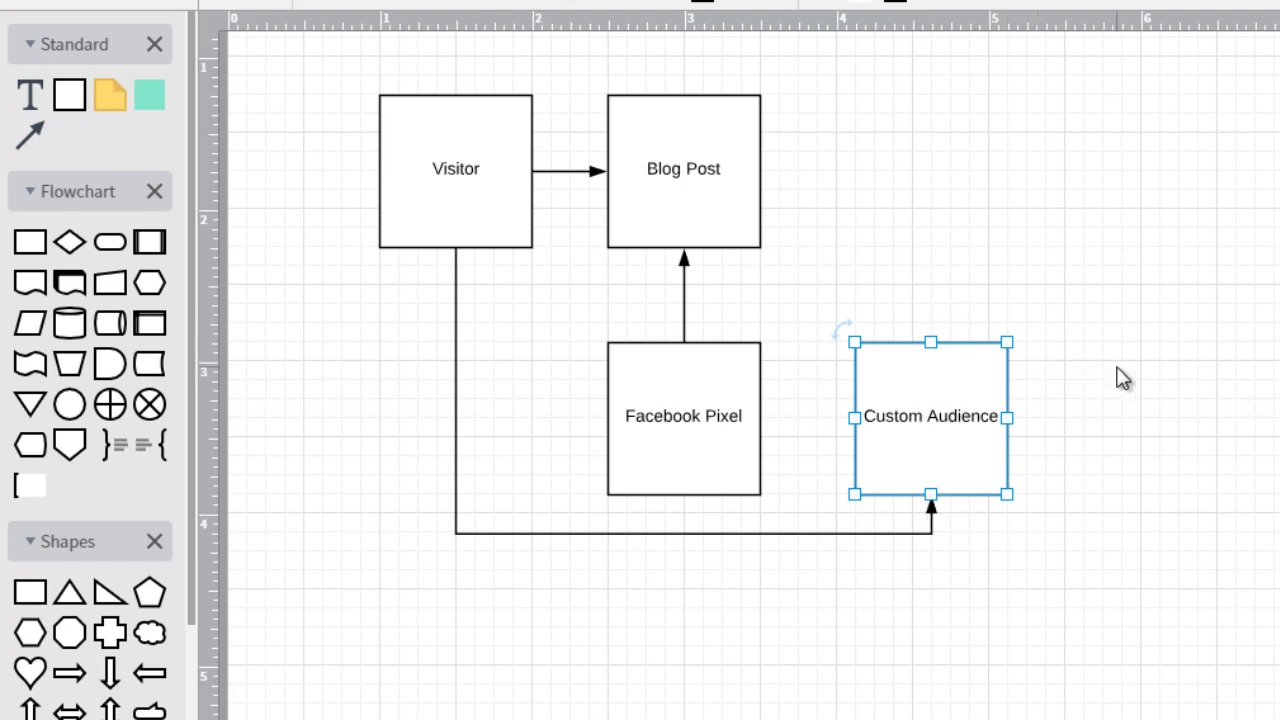
{"action": "scroll", "coordinate": [750, 370], "scroll_direction": "up", "scroll_amount": 2}
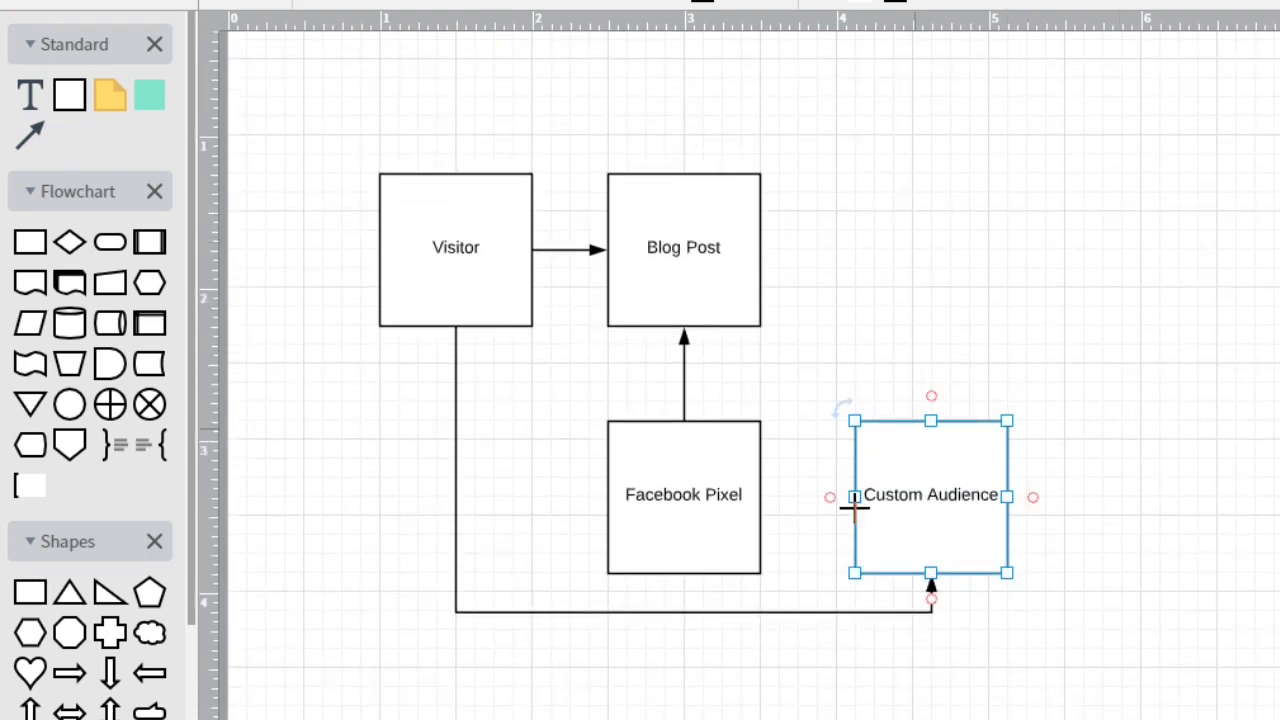
{"action": "left_click", "coordinate": [895, 503]}
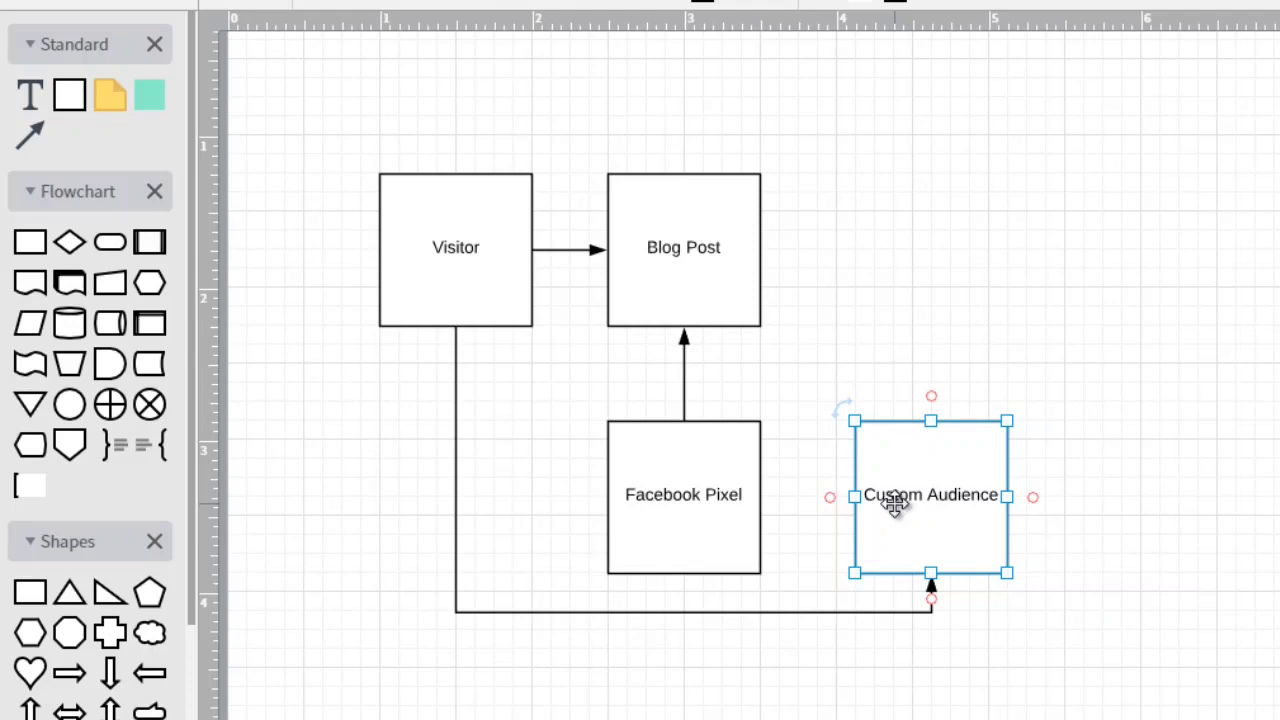
{"action": "key", "text": "ctrl+d"}
{"action": "left_click_drag", "start_coordinate": [949, 514], "coordinate": [940, 252]}
- Relabel the upper Custom Audience copy as "Facebook Ad"
{"action": "double_click", "coordinate": [940, 252]}
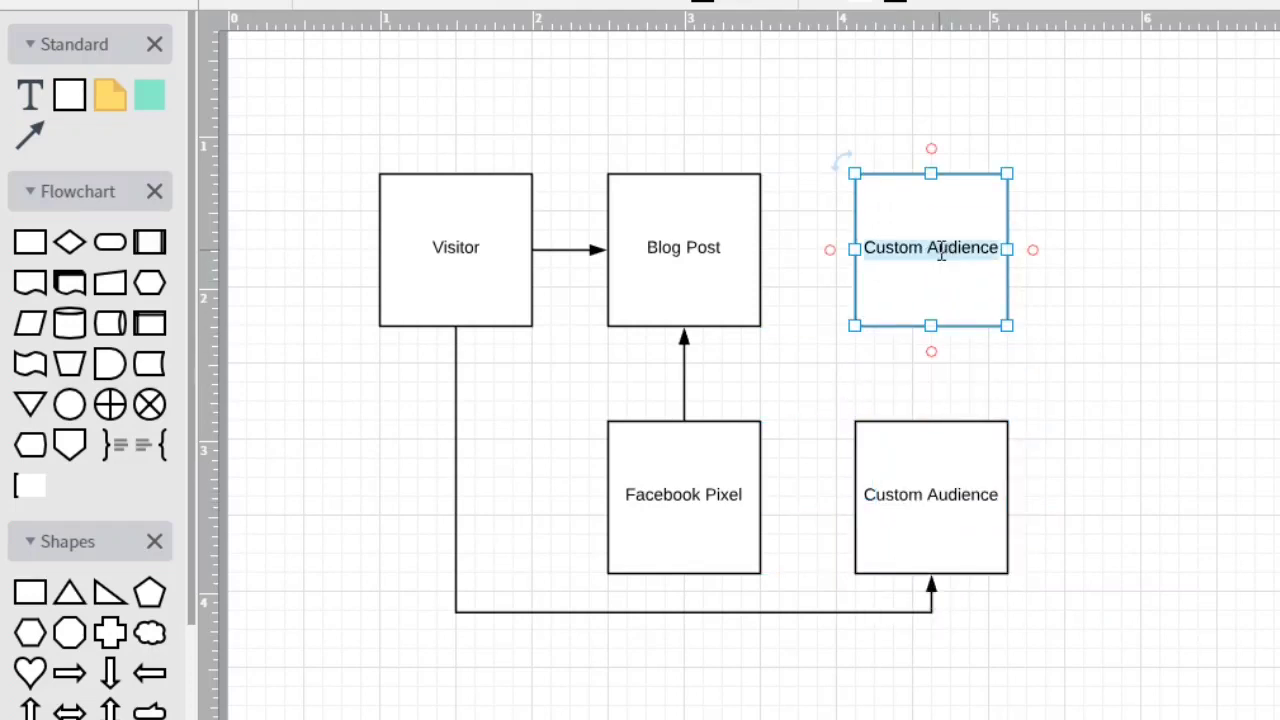
{"action": "type", "text": "Faceb"}
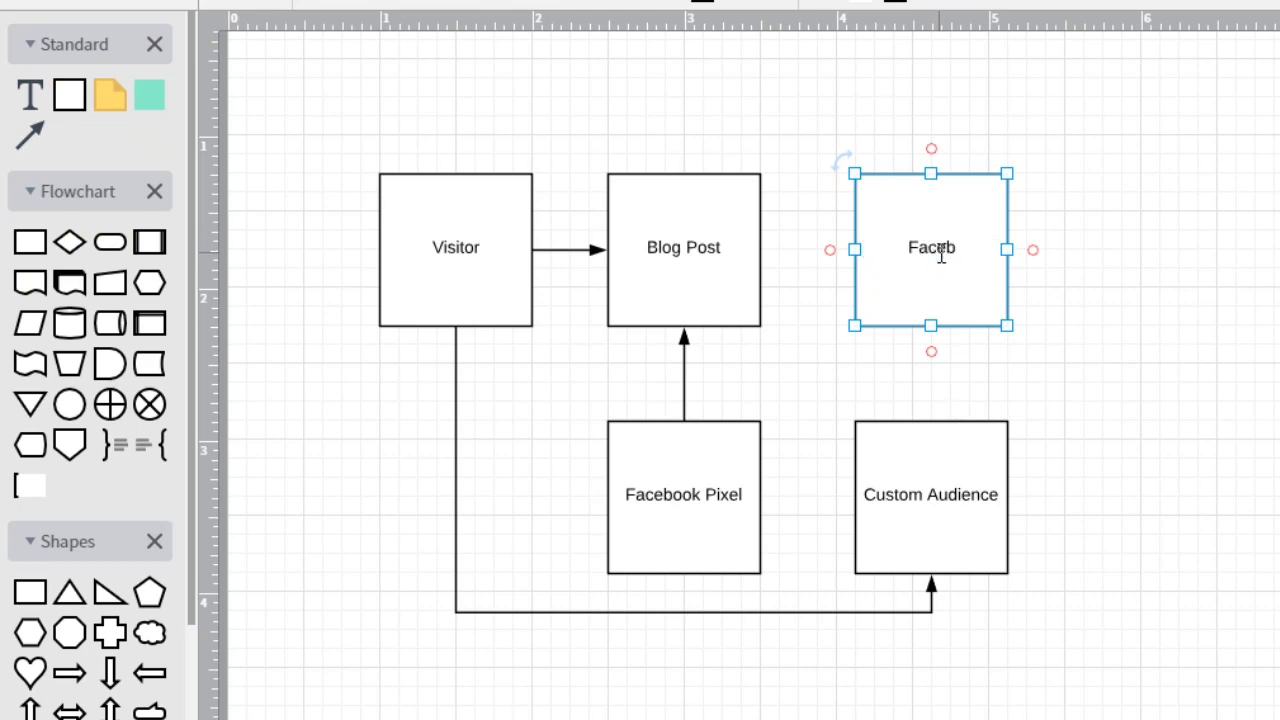
{"action": "type", "text": "ook Ad"}
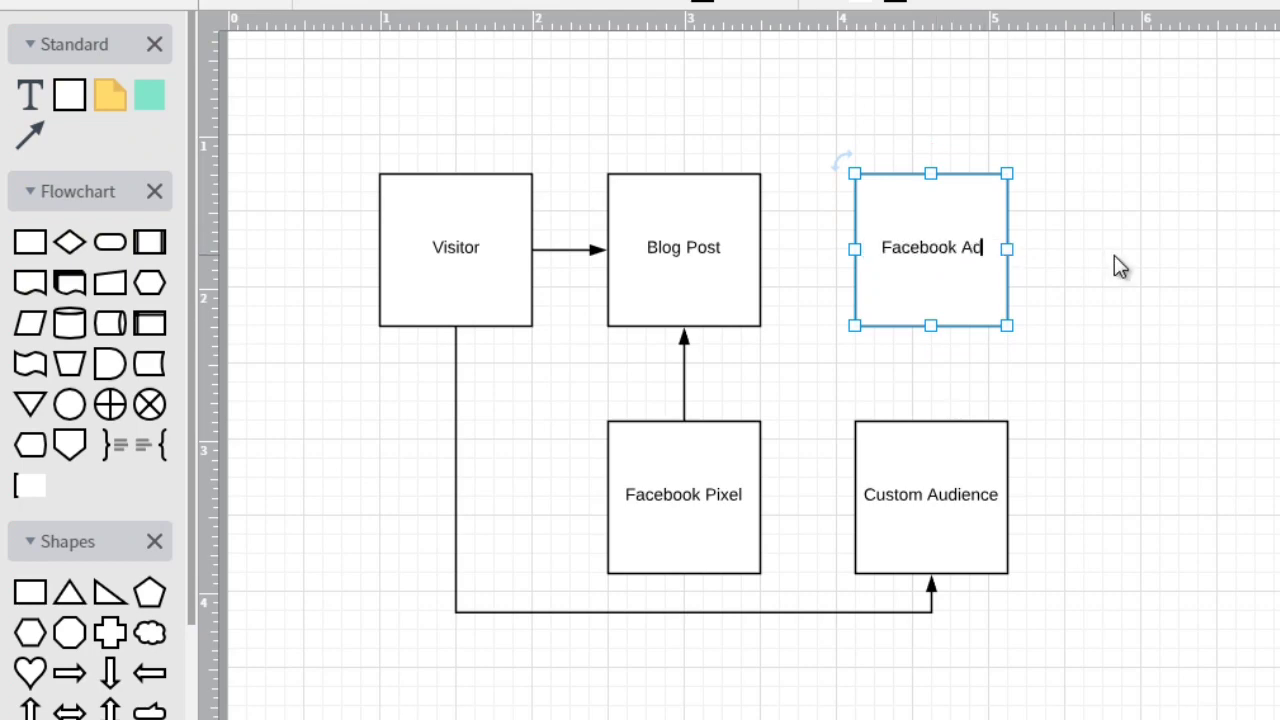
{"action": "left_click", "coordinate": [1114, 256]}
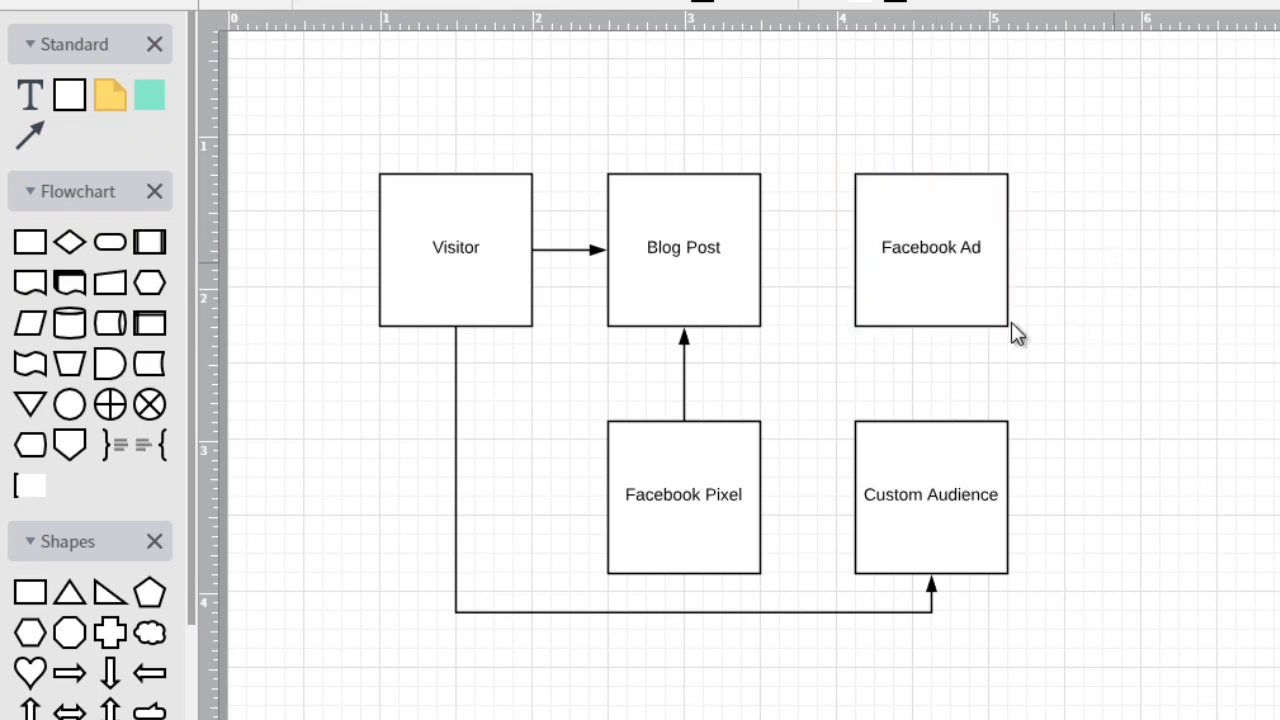
- Draw an arrow from the bottom of the Facebook Ad box down to the top of the Custom Audience box
{"action": "left_click", "coordinate": [906, 455]}
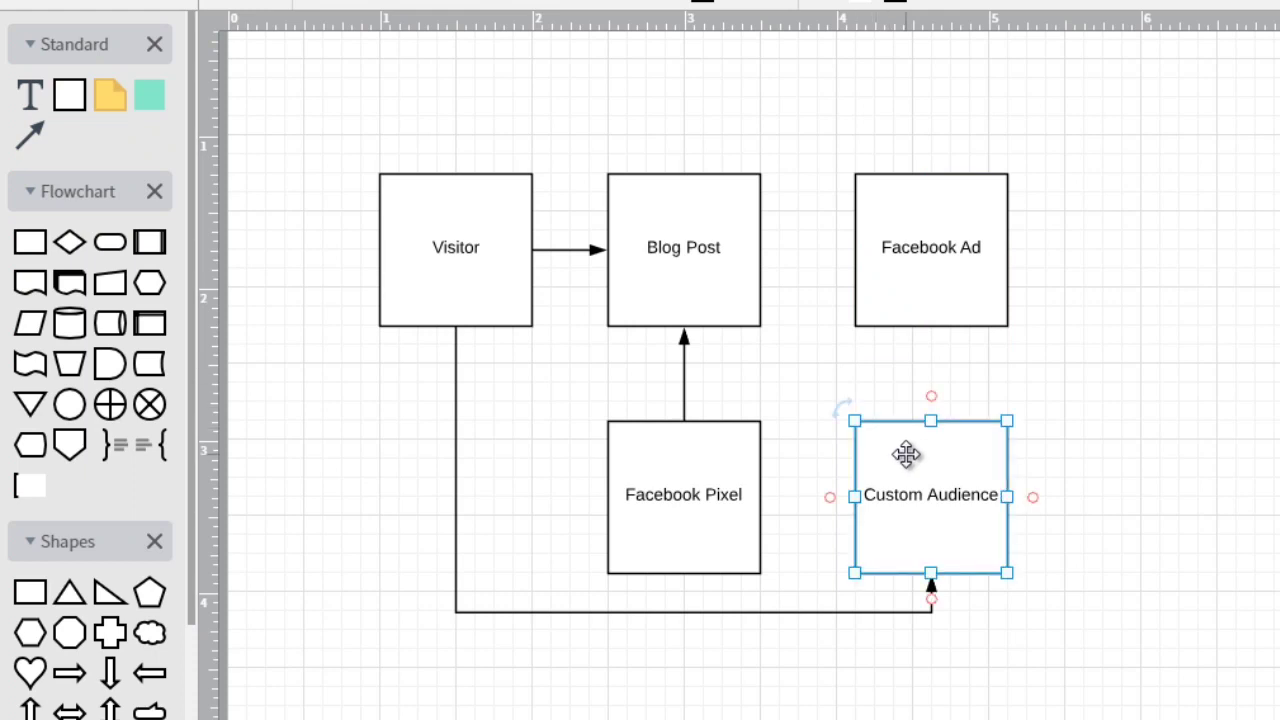
{"action": "left_click", "coordinate": [1057, 414]}
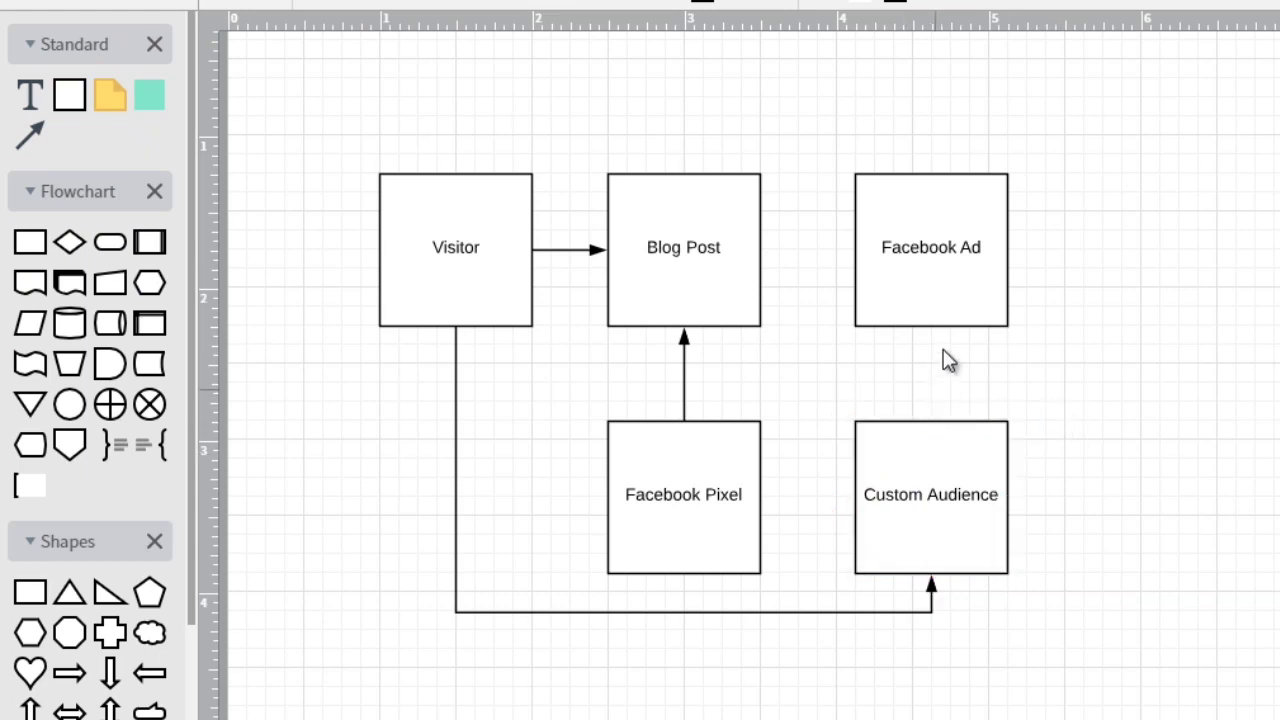
{"action": "left_click_drag", "start_coordinate": [930, 326], "coordinate": [933, 418]}
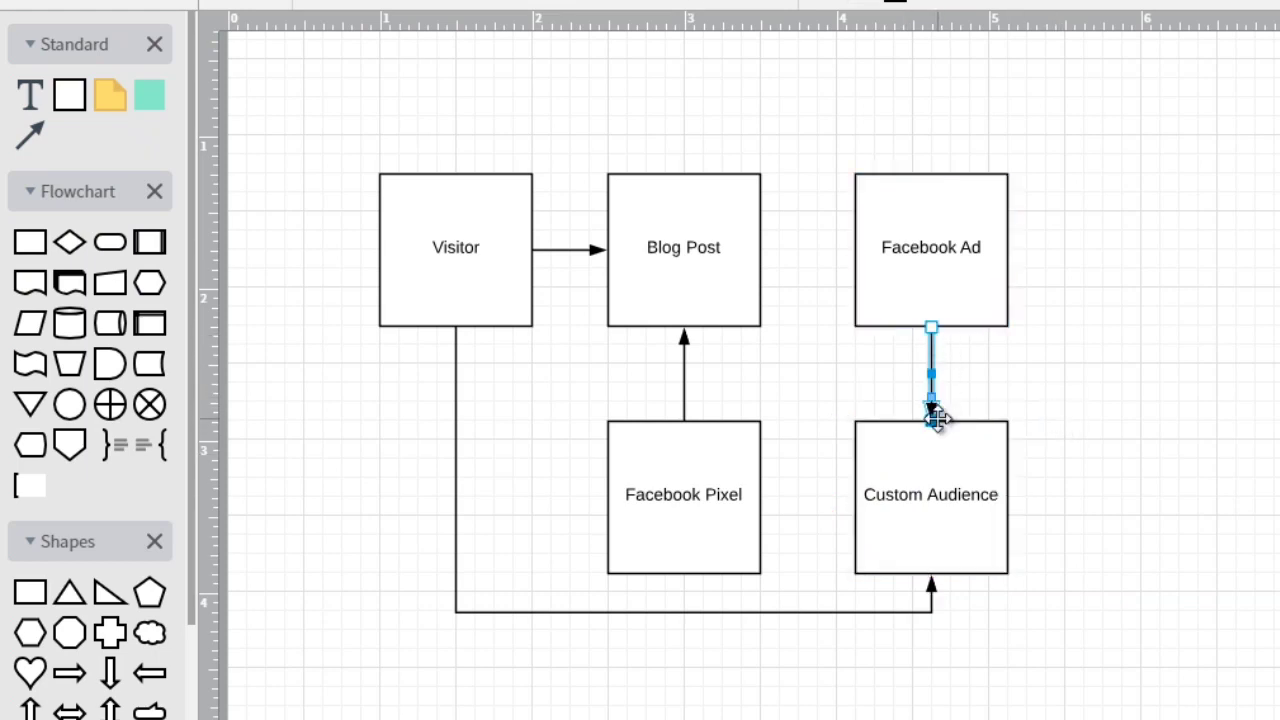
{"action": "left_click", "coordinate": [946, 300]}
{"action": "left_click", "coordinate": [962, 482]}
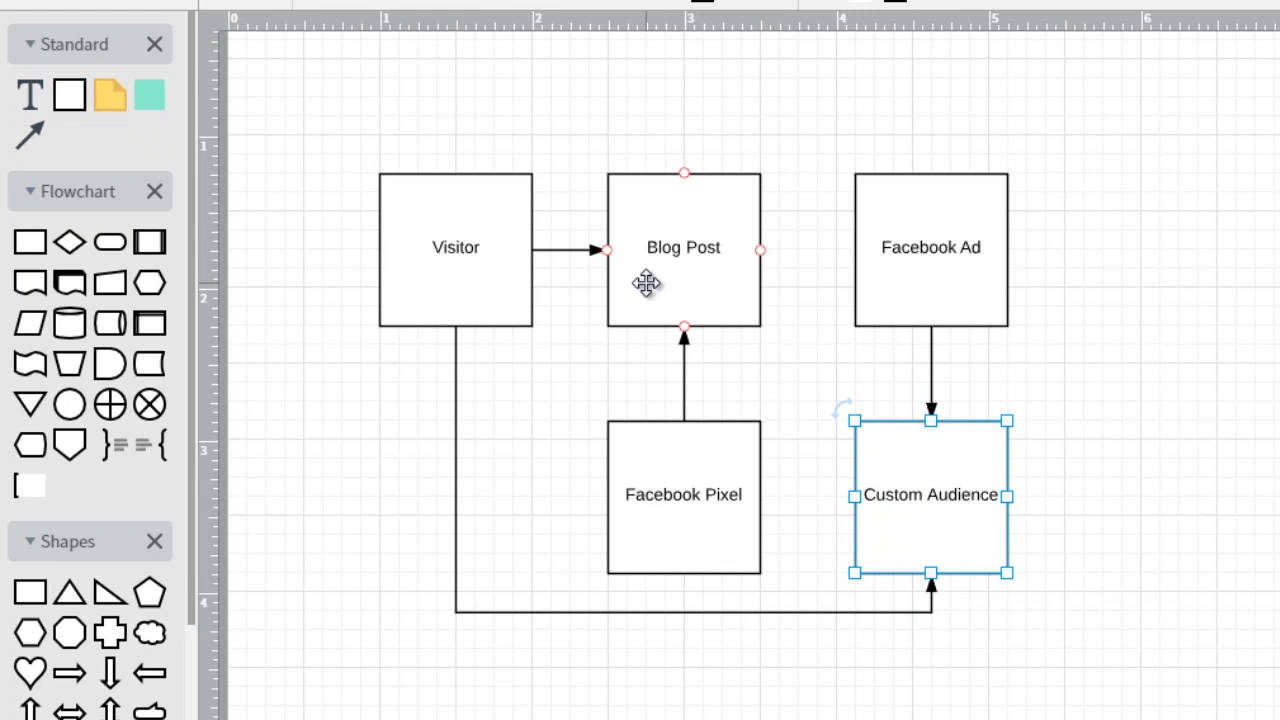
{"action": "left_click", "coordinate": [1057, 220]}
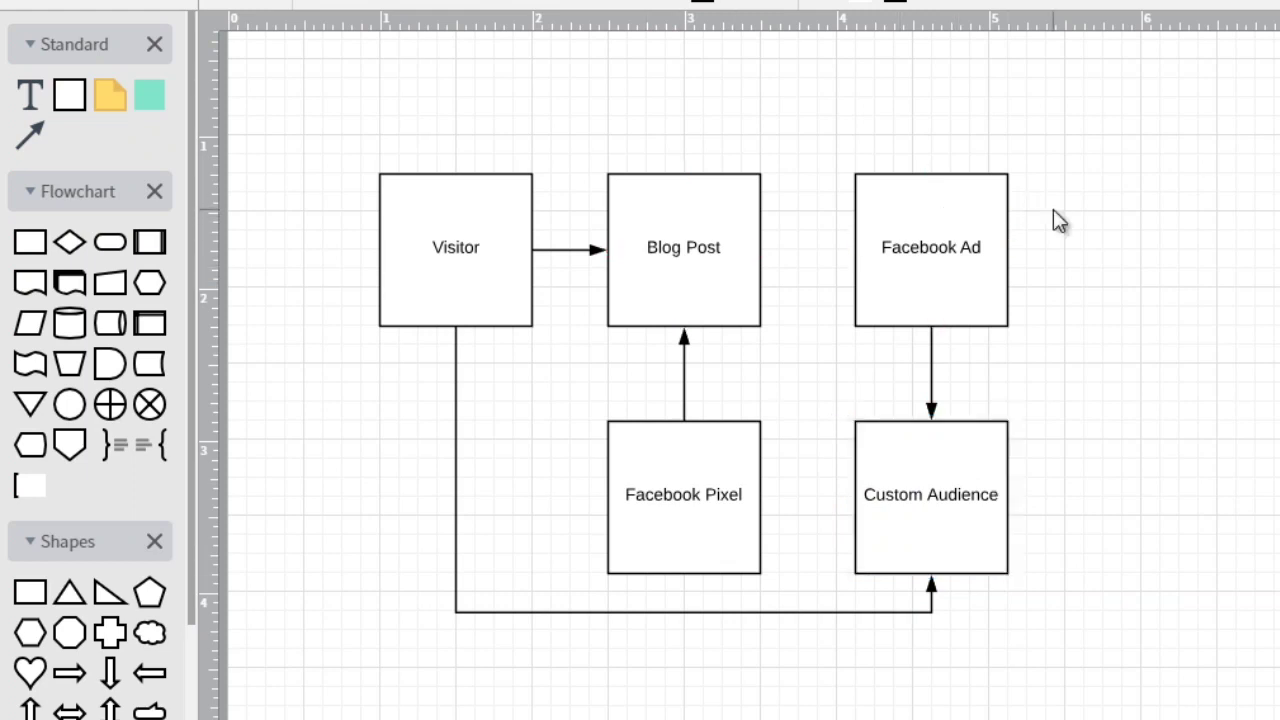
{"action": "left_click", "coordinate": [490, 275]}
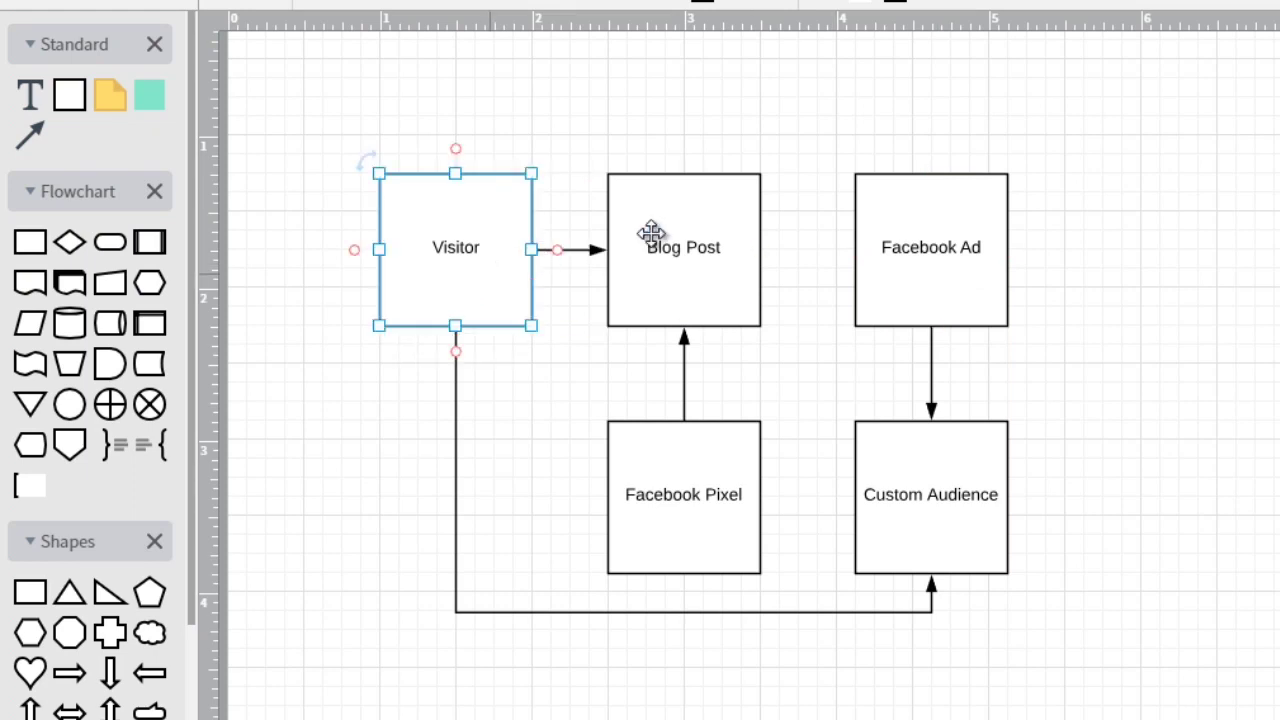
{"action": "left_click_drag", "start_coordinate": [686, 251], "coordinate": [690, 254]}
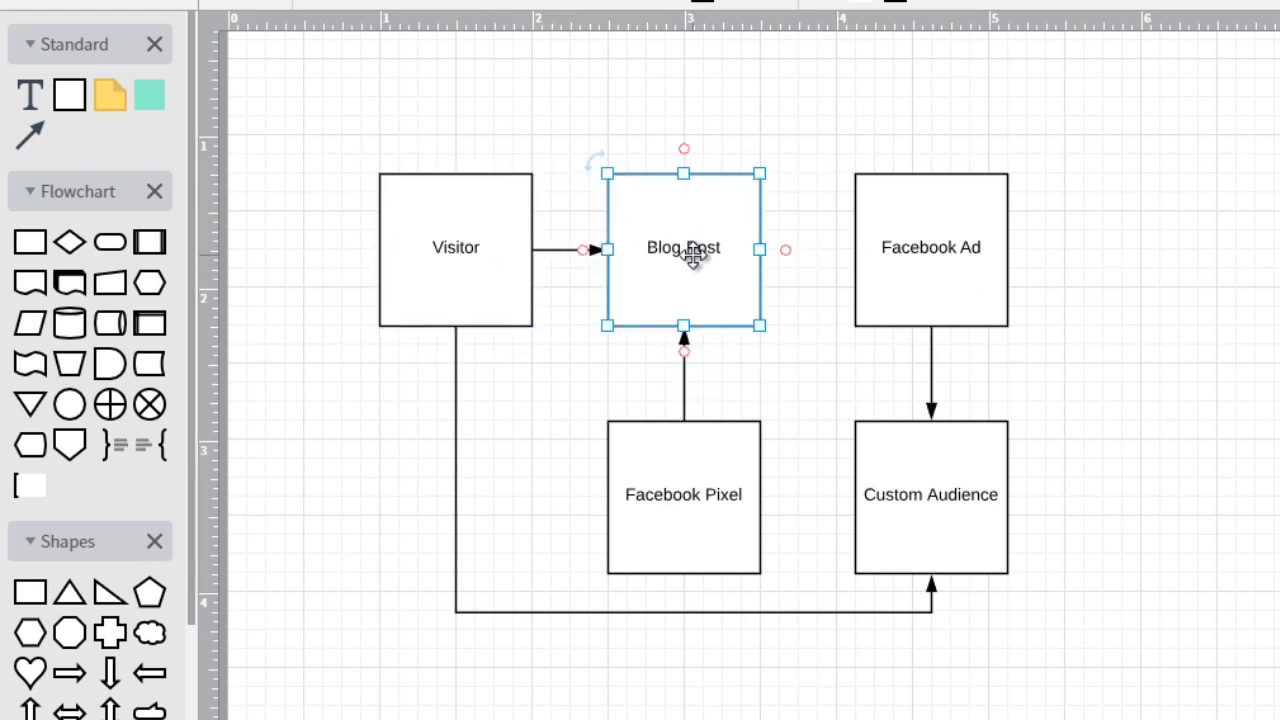
{"action": "left_click", "coordinate": [706, 449]}
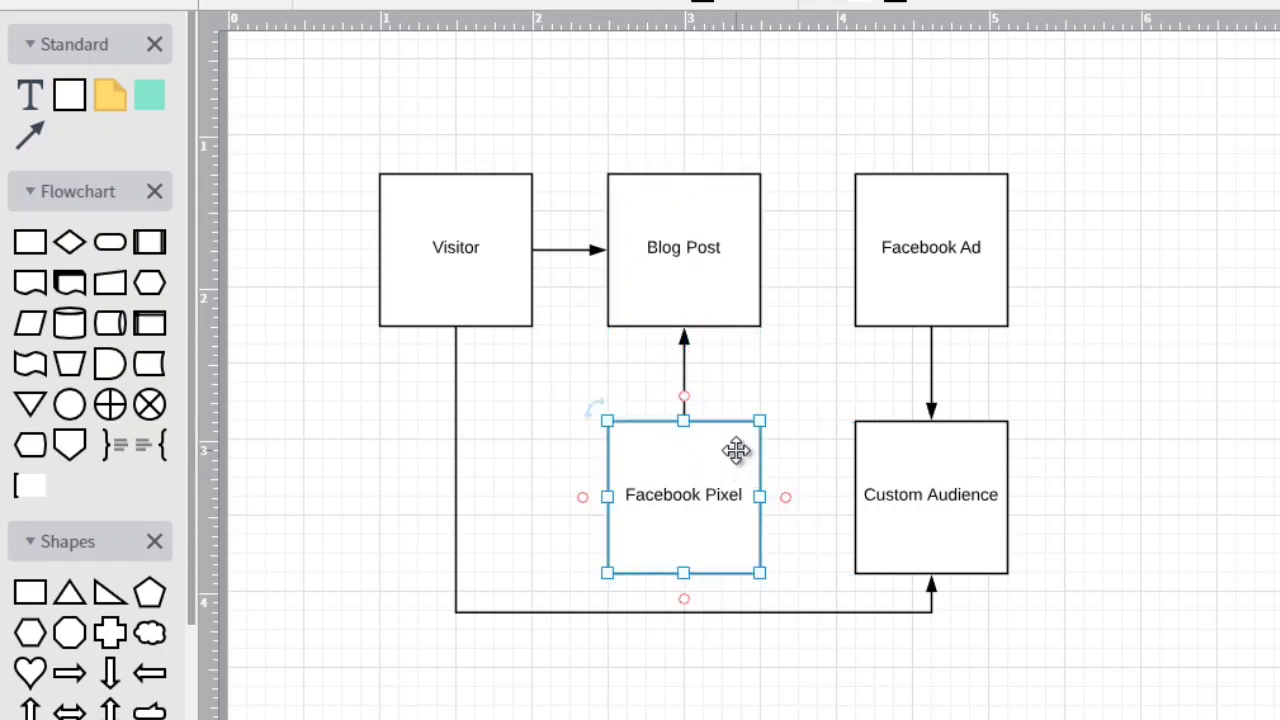
{"action": "left_click", "coordinate": [667, 224]}
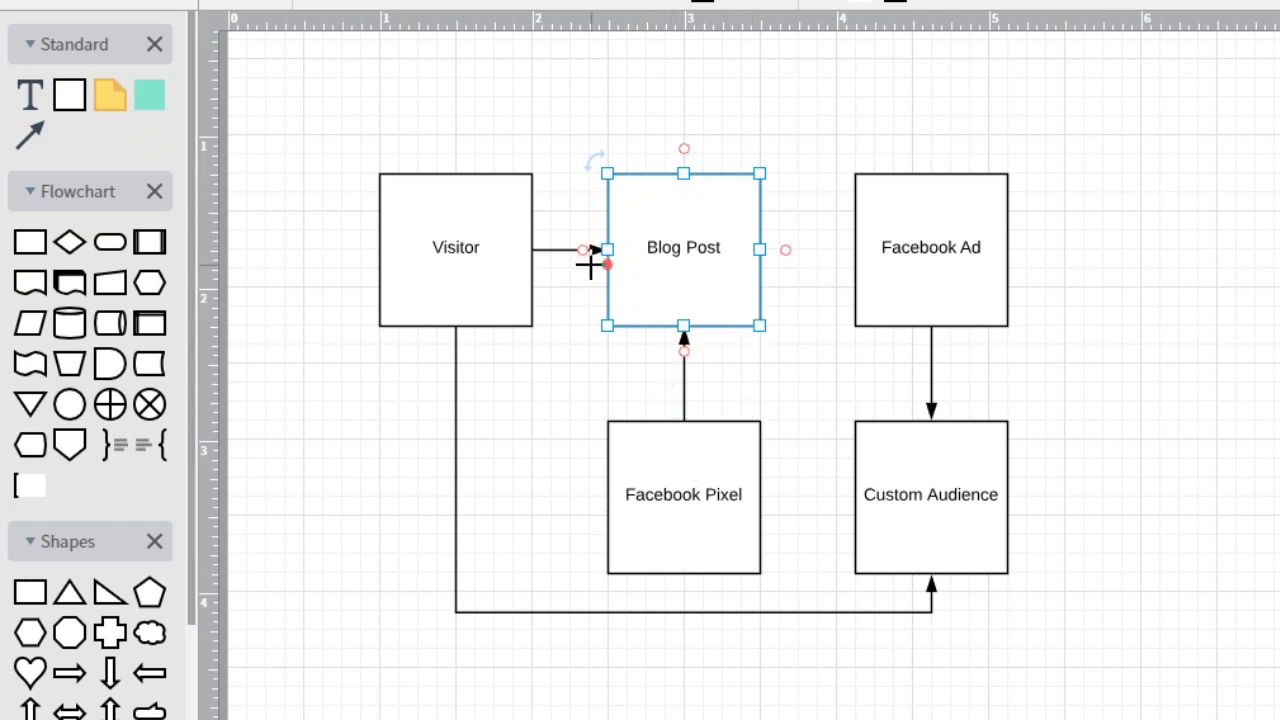
{"action": "left_click", "coordinate": [946, 486]}
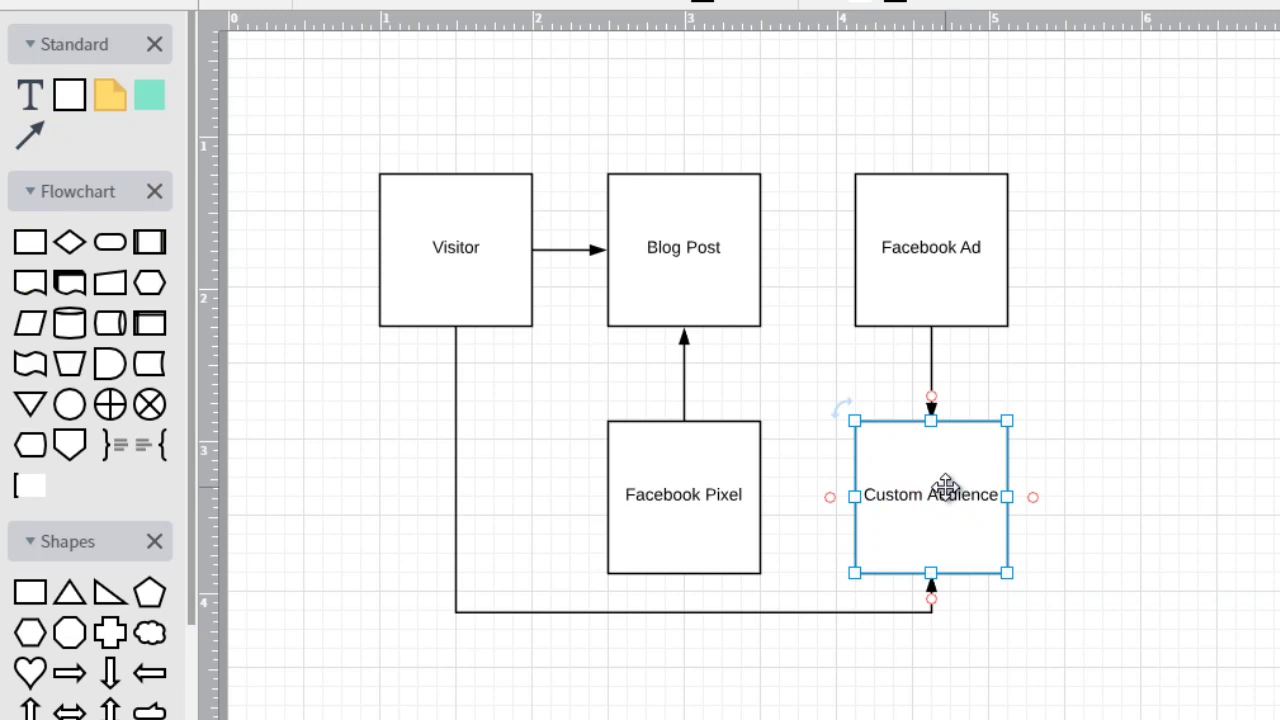
{"action": "left_click", "coordinate": [943, 288]}
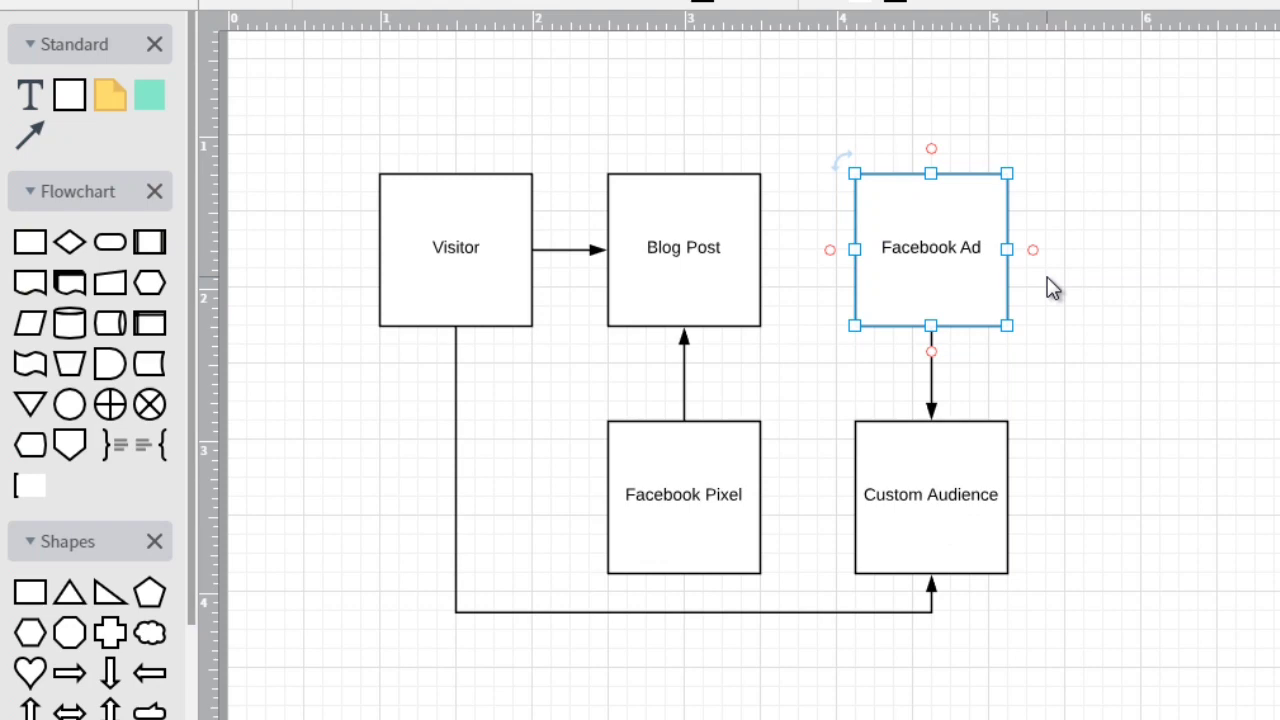
{"action": "left_click", "coordinate": [957, 477]}
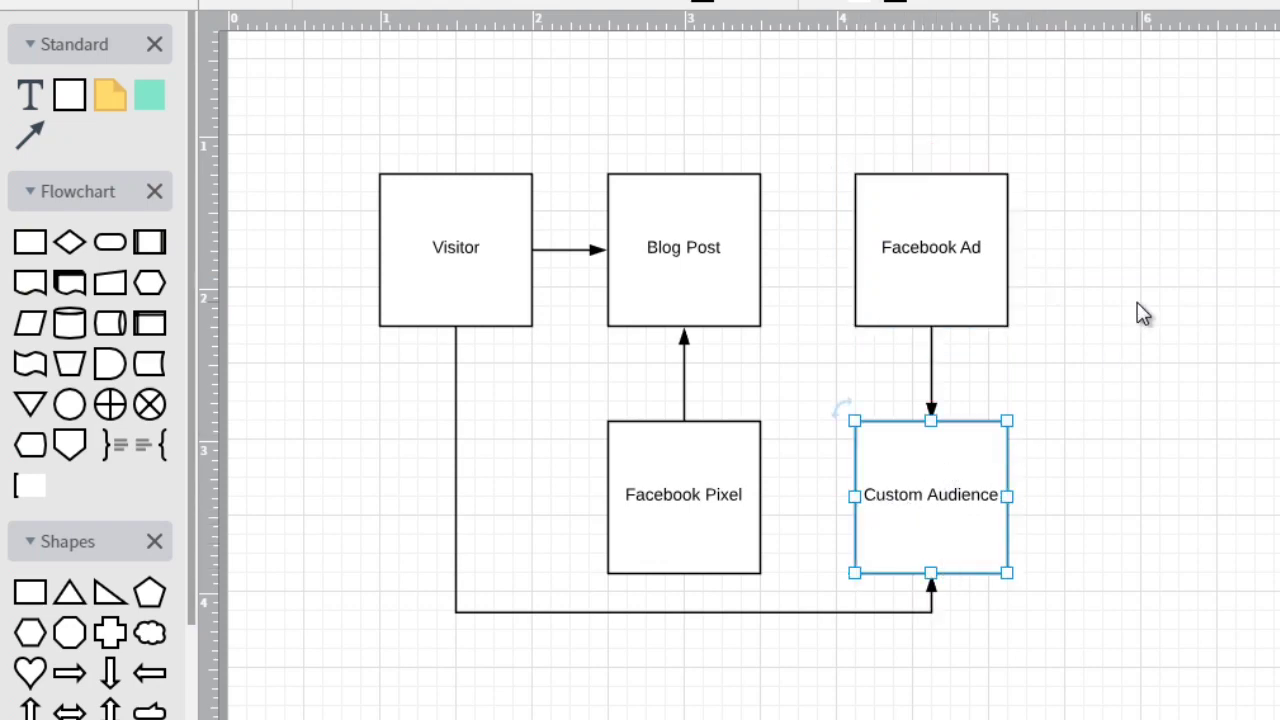
{"action": "left_click", "coordinate": [1096, 348]}
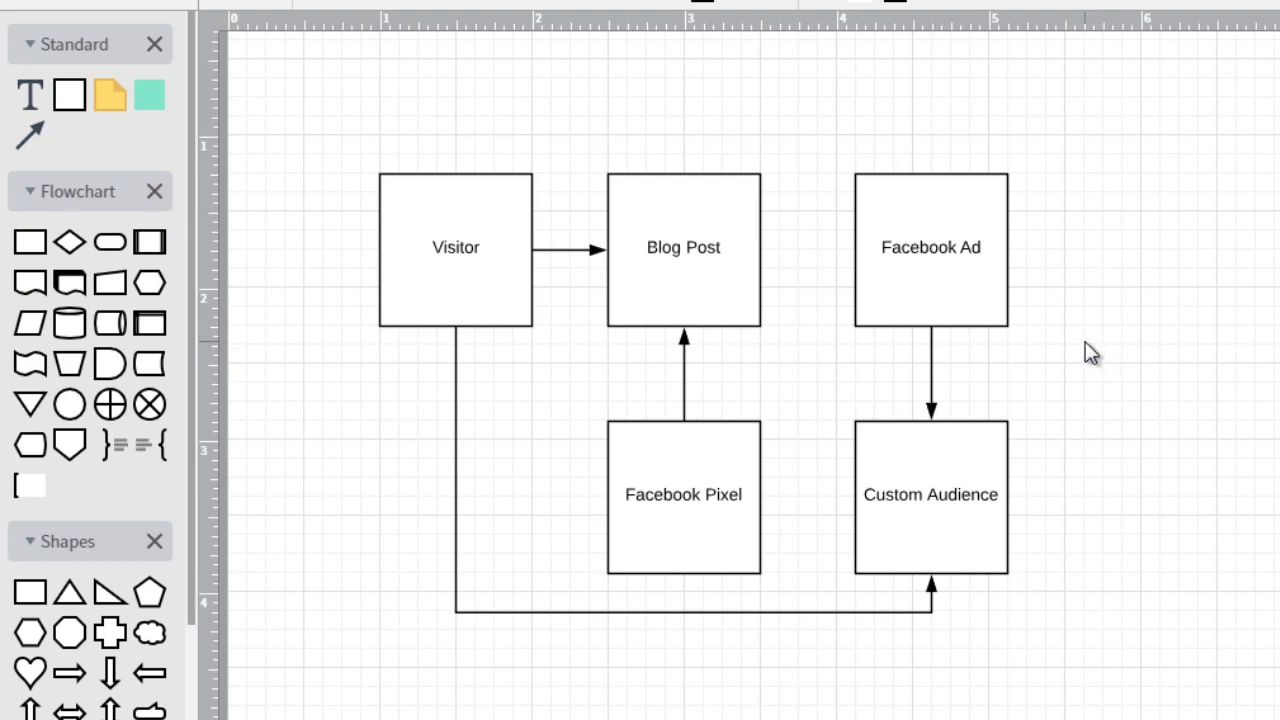
{"action": "left_click", "coordinate": [726, 472]}
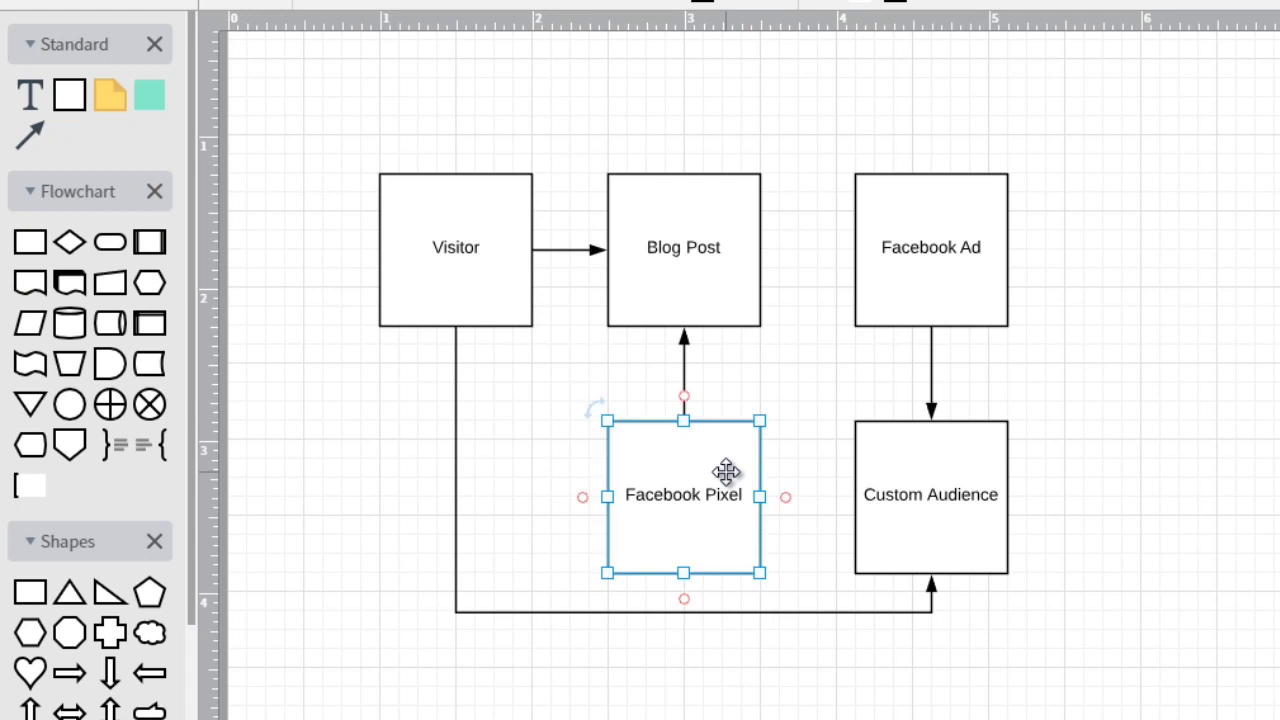
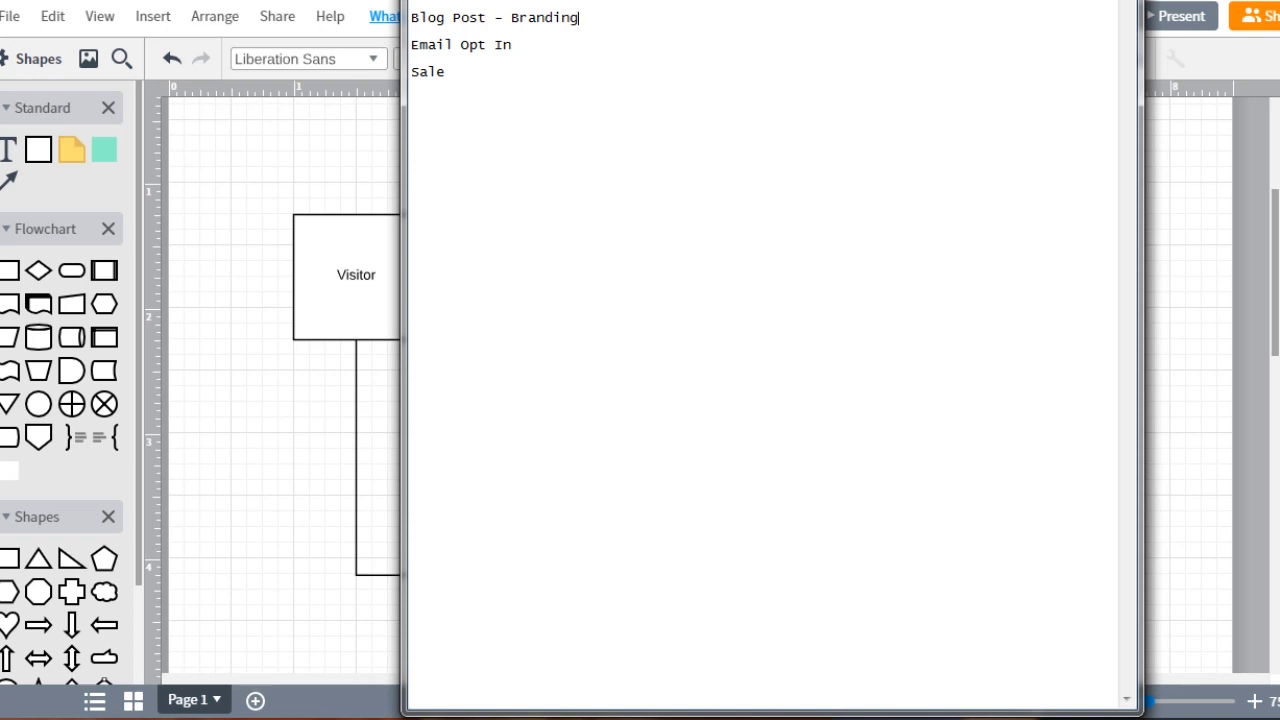
- In the text notes, add a "Form" line below Sale and append "(goal = get an email address)" to the Email Opt In line
{"action": "left_click", "coordinate": [412, 100]}
{"action": "type", "text": "Form"}
{"action": "key", "text": "Down"}
{"action": "key", "text": "Down"}
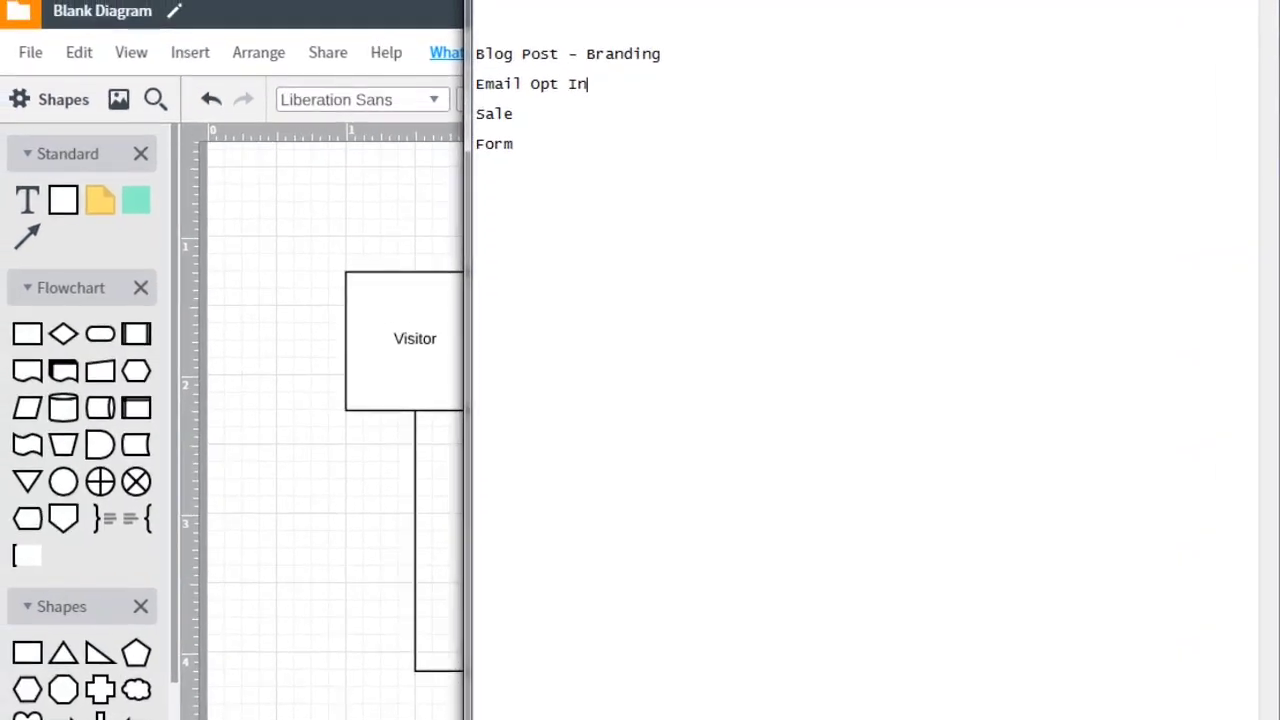
{"action": "type", "text": "(goal = get an "}
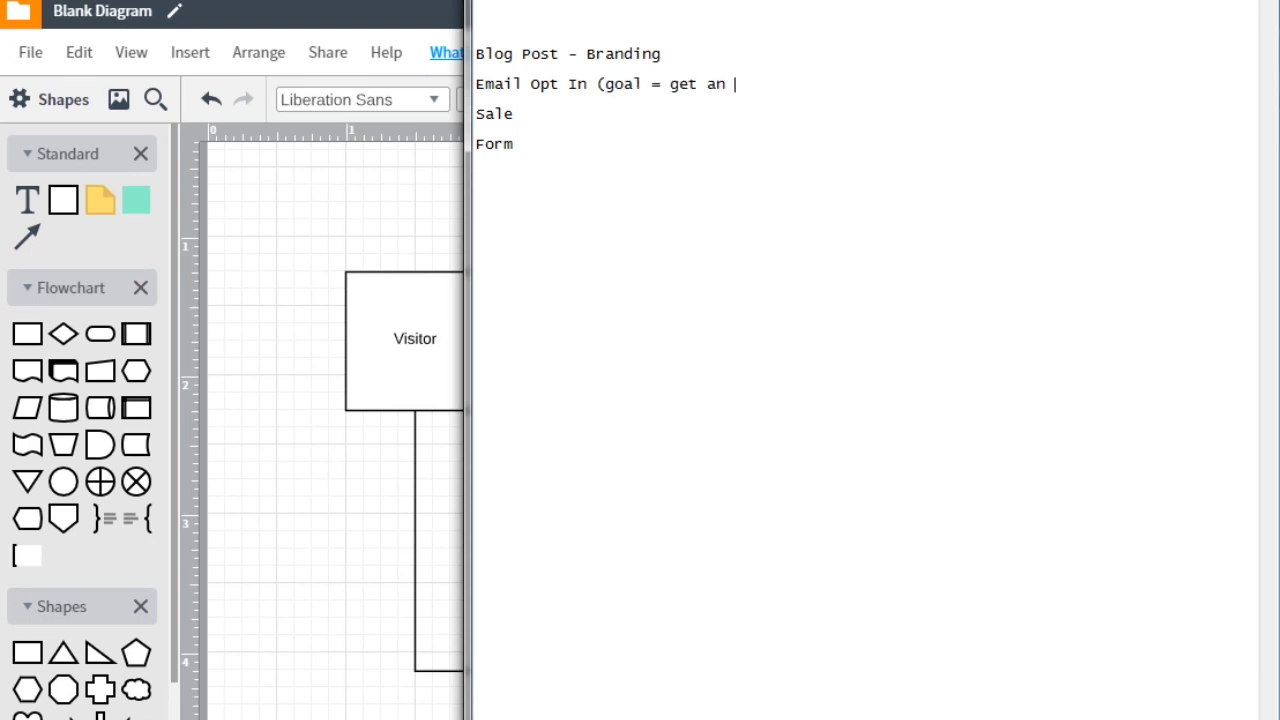
{"action": "type", "text": "email address)"}
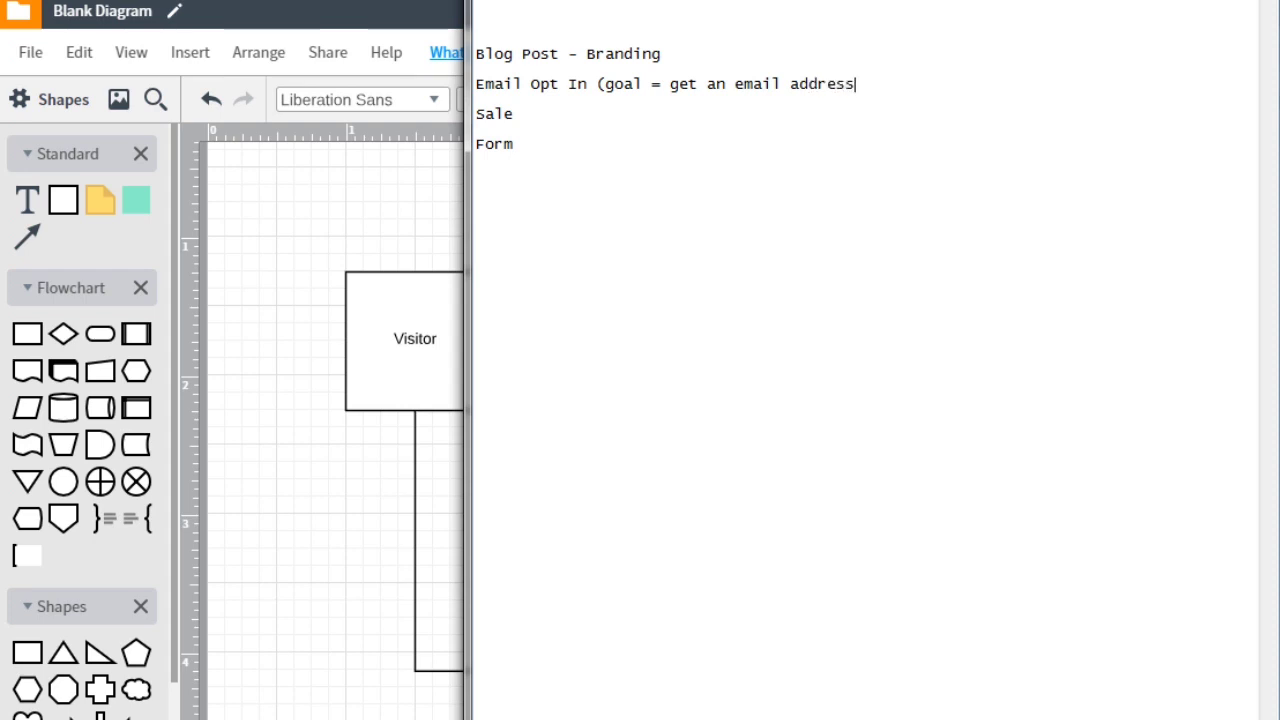
- Append "(goal = get someone to buy)" to the Sale line of the notes
{"action": "key", "text": "Down"}
{"action": "key", "text": "Down"}
{"action": "key", "text": "Down"}
{"action": "key", "text": "Up"}
{"action": "type", "text": "(goal g"}
{"action": "key", "text": "BackSpace"}
{"action": "type", "text": "= get"}
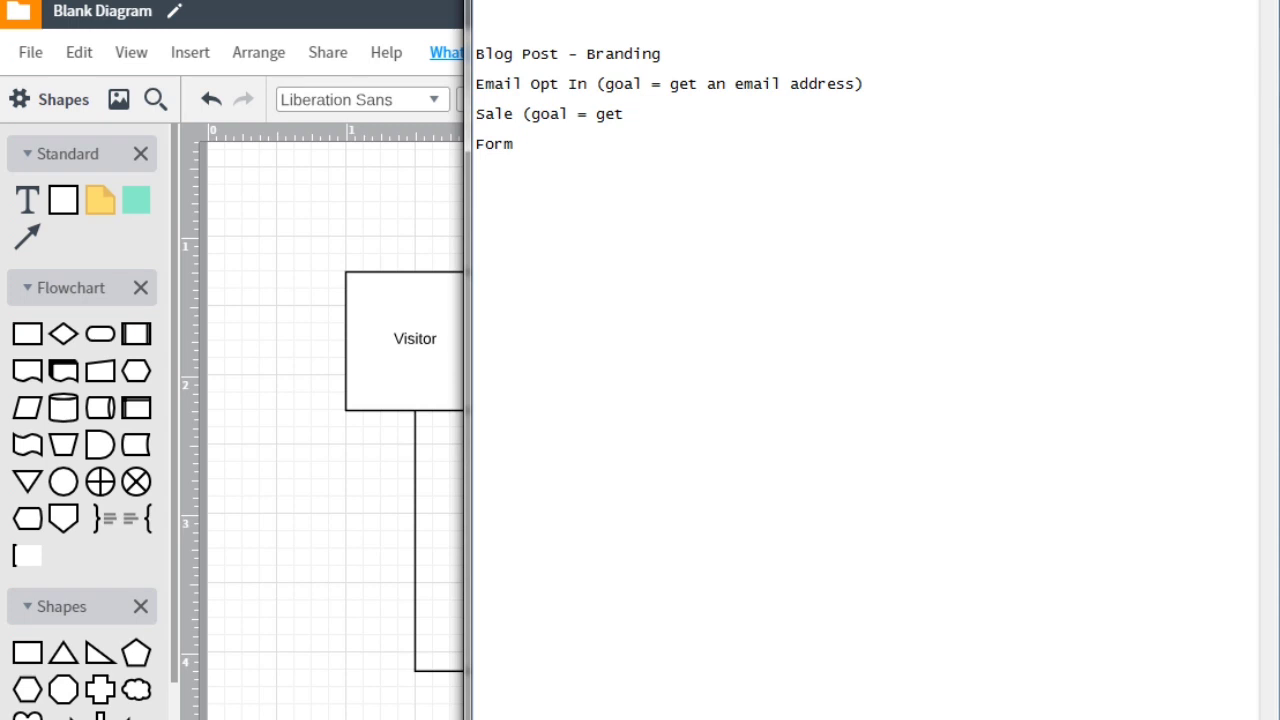
{"action": "type", "text": "someone to buy)"}
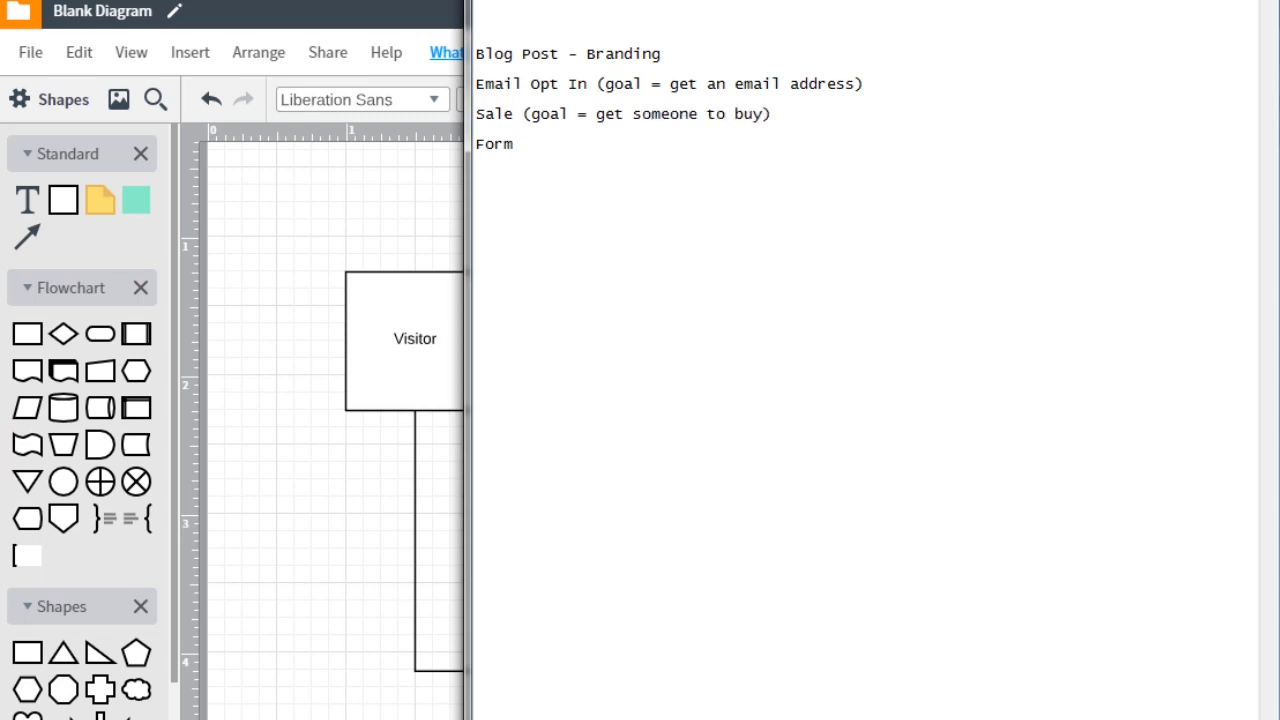
- Append "(goal = fill out the form)" to the Form line of the notes
{"action": "key", "text": "Down"}
{"action": "type", "text": "(goal = fill out the form"}
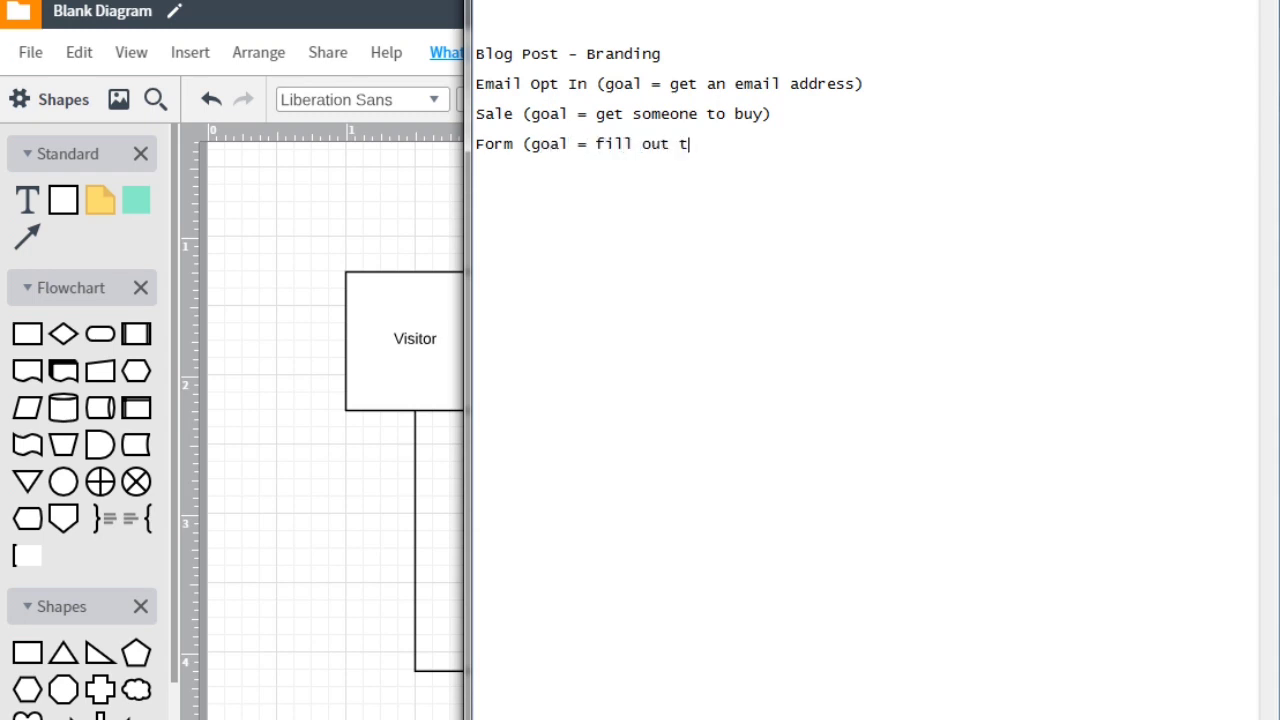
{"action": "type", "text": ")"}
{"action": "key", "text": "Up"}
{"action": "key", "text": "Up"}
{"action": "key", "text": "Up"}
{"action": "key", "text": "Up"}
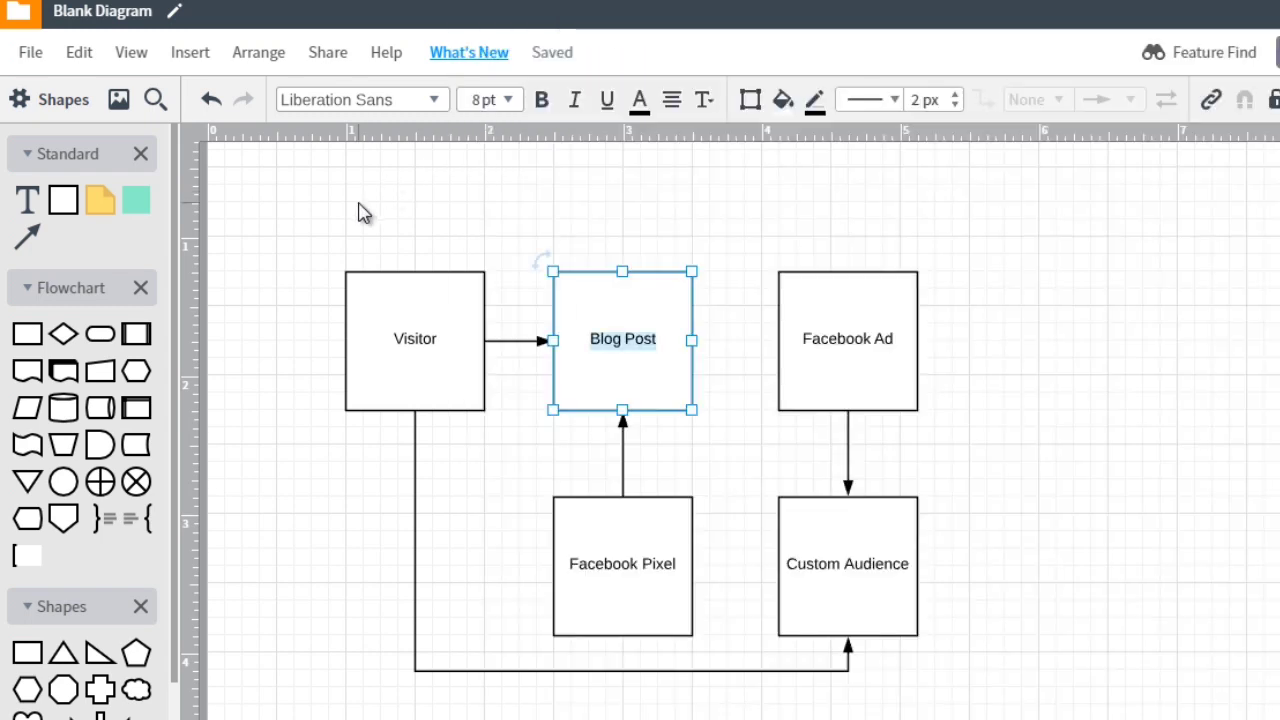
- Switch to the Lucidchart diagram and relabel the Blog Post box as "Email Capture Page"
{"action": "left_click", "coordinate": [360, 211]}
{"action": "left_click", "coordinate": [393, 332]}
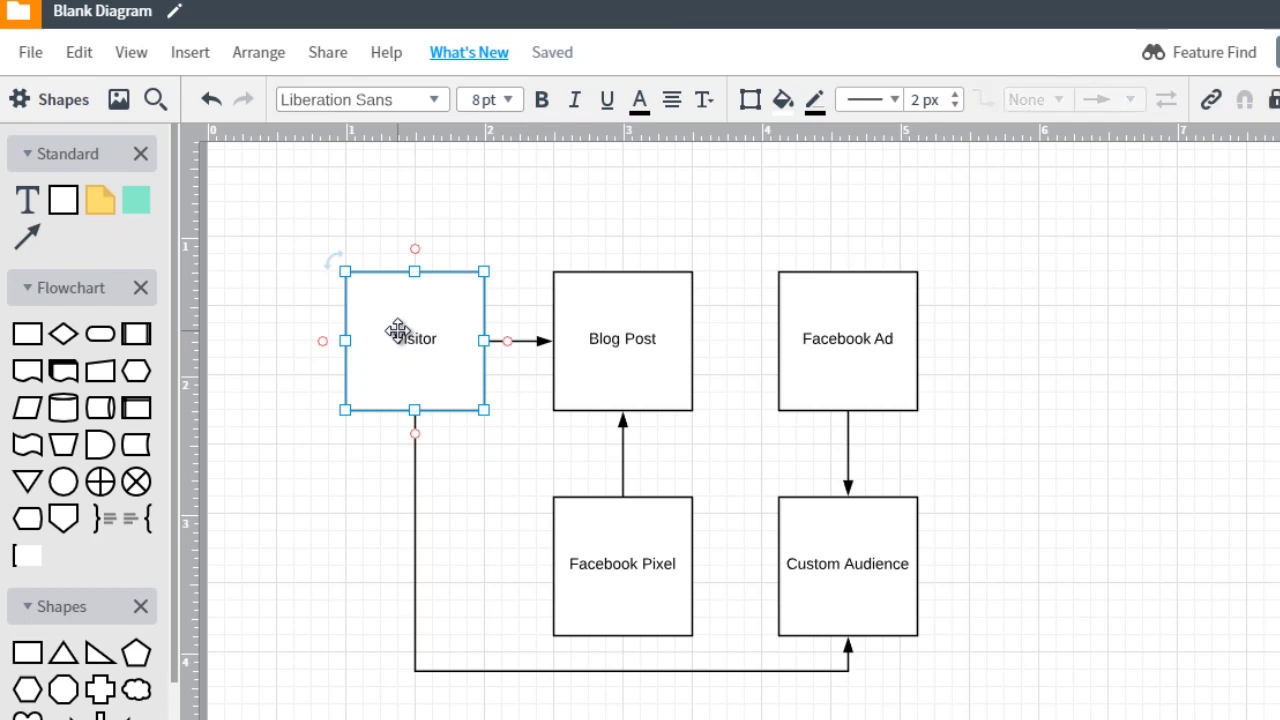
{"action": "double_click", "coordinate": [610, 345]}
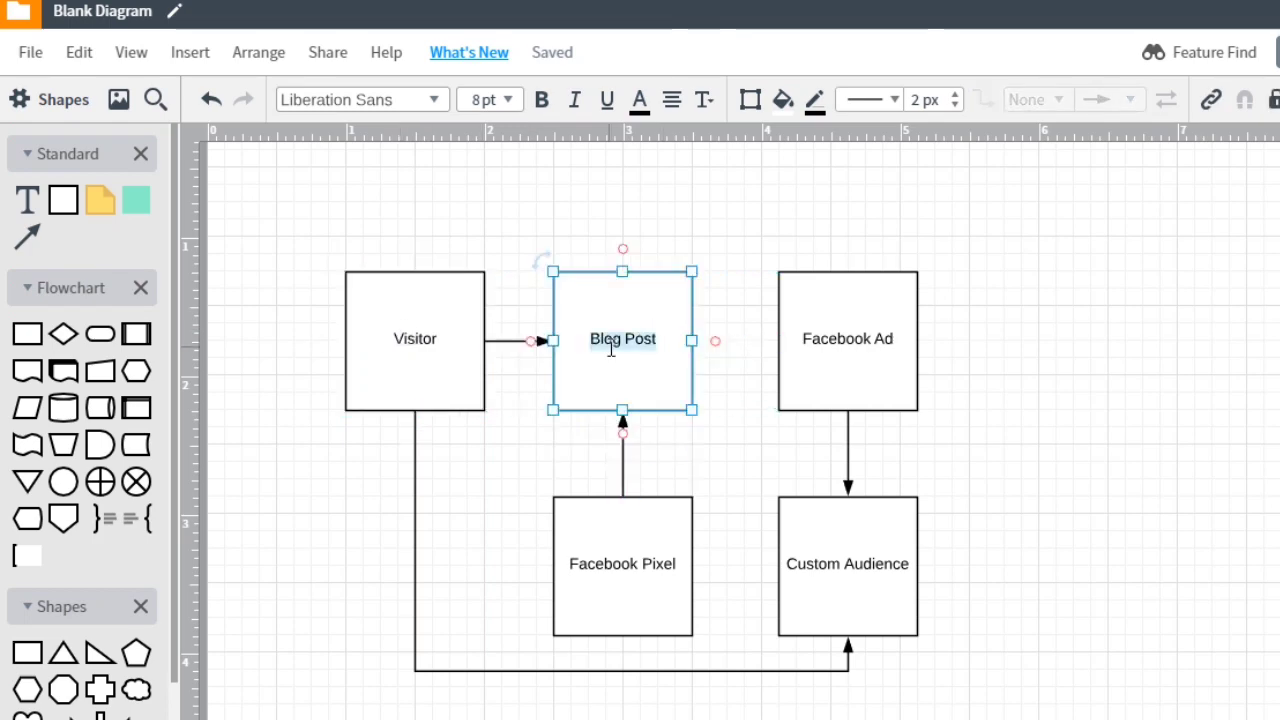
{"action": "type", "text": "Em"}
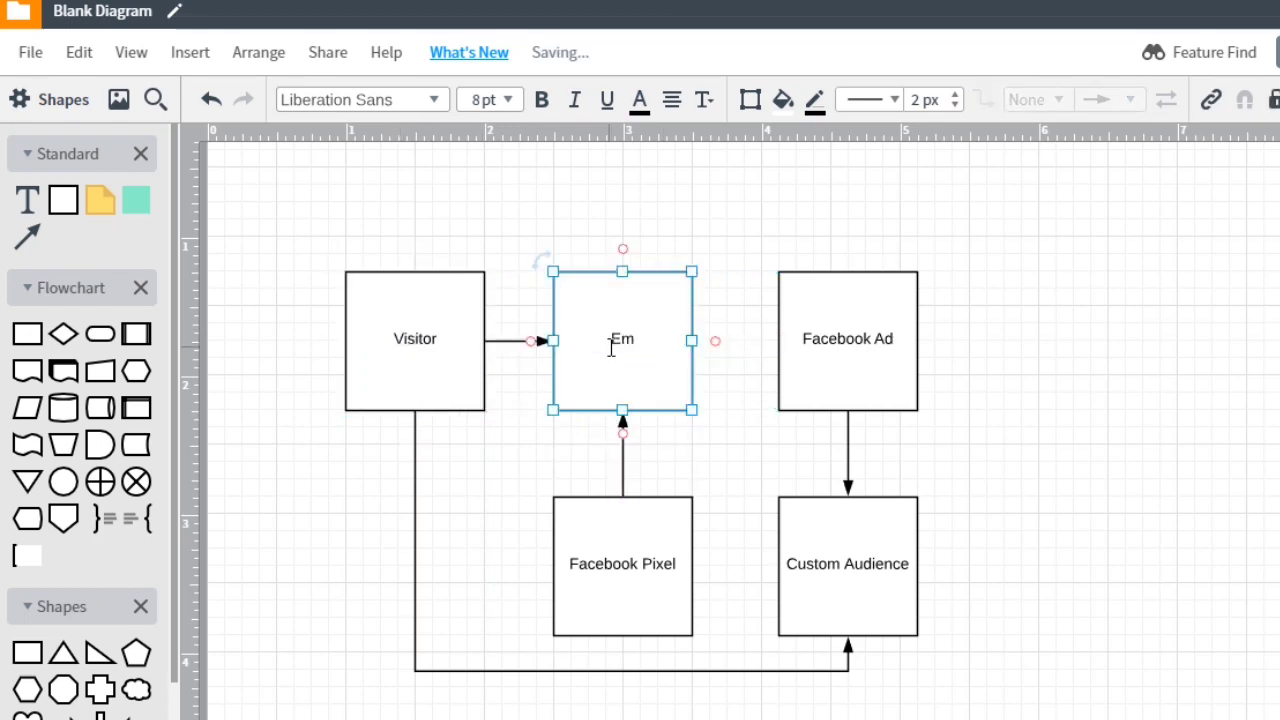
{"action": "type", "text": "ail C"}
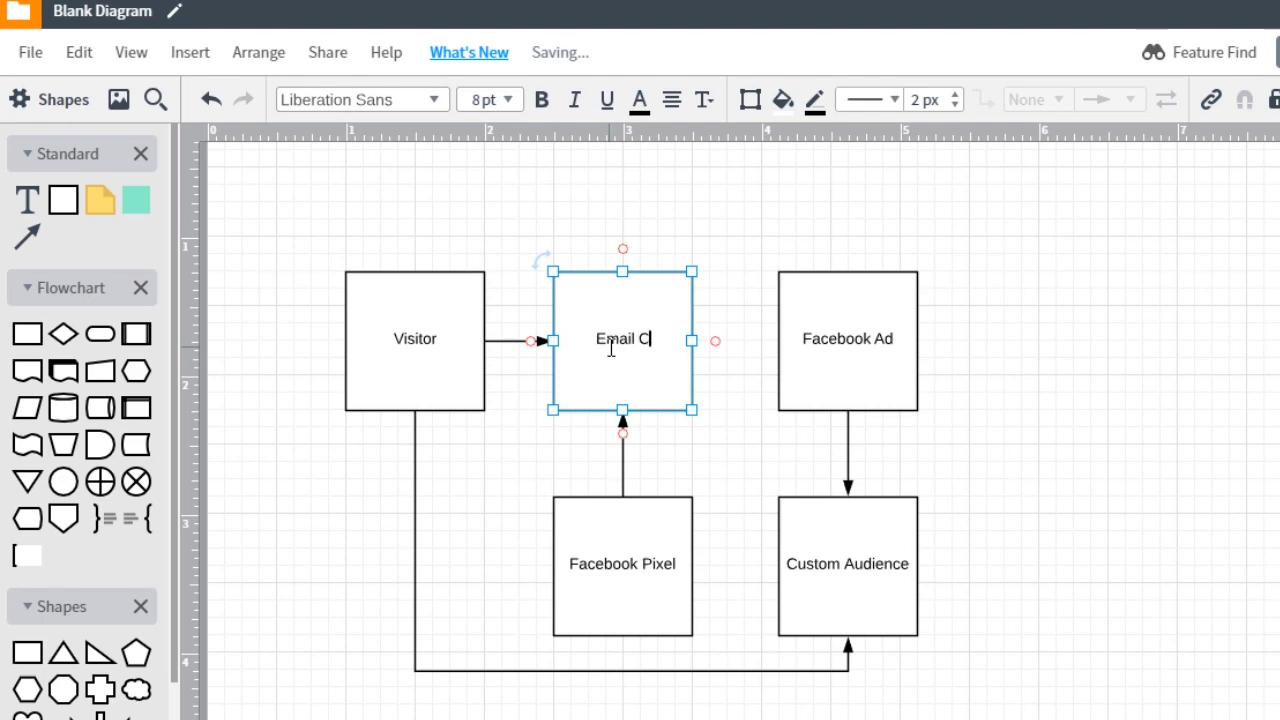
{"action": "type", "text": "apture Page"}
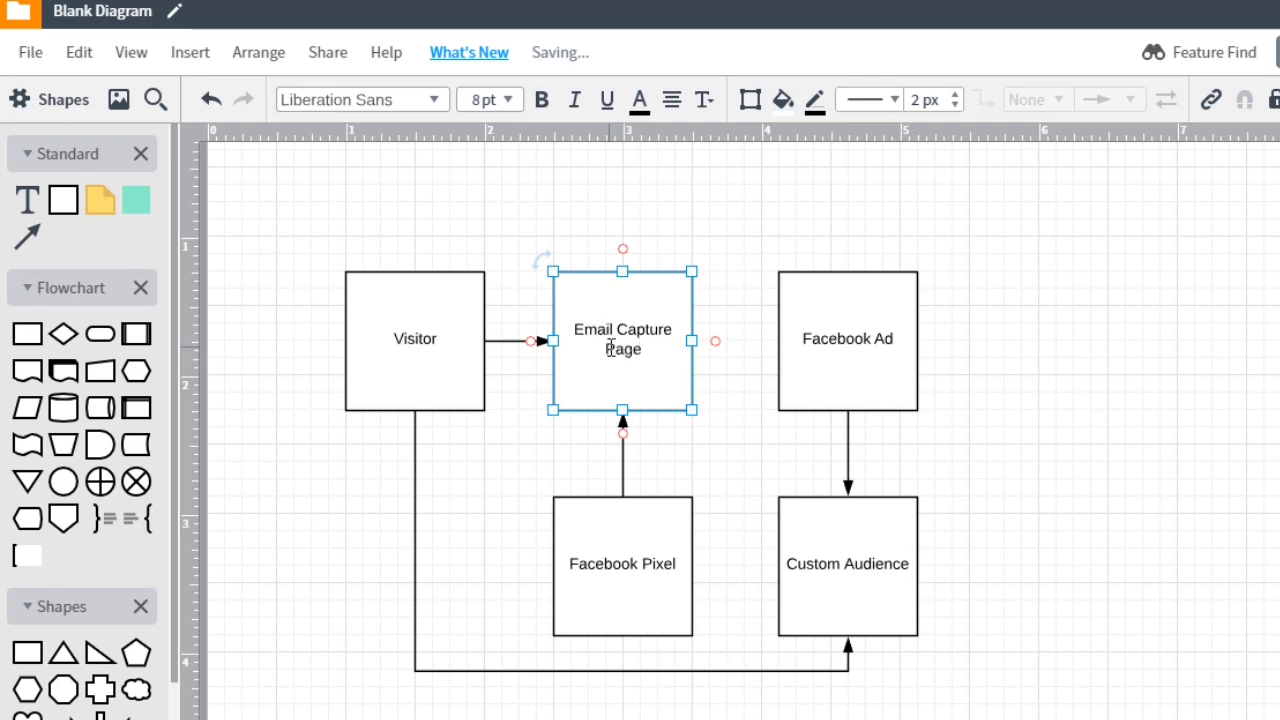
{"action": "left_click", "coordinate": [605, 243]}
{"action": "left_click", "coordinate": [666, 572]}
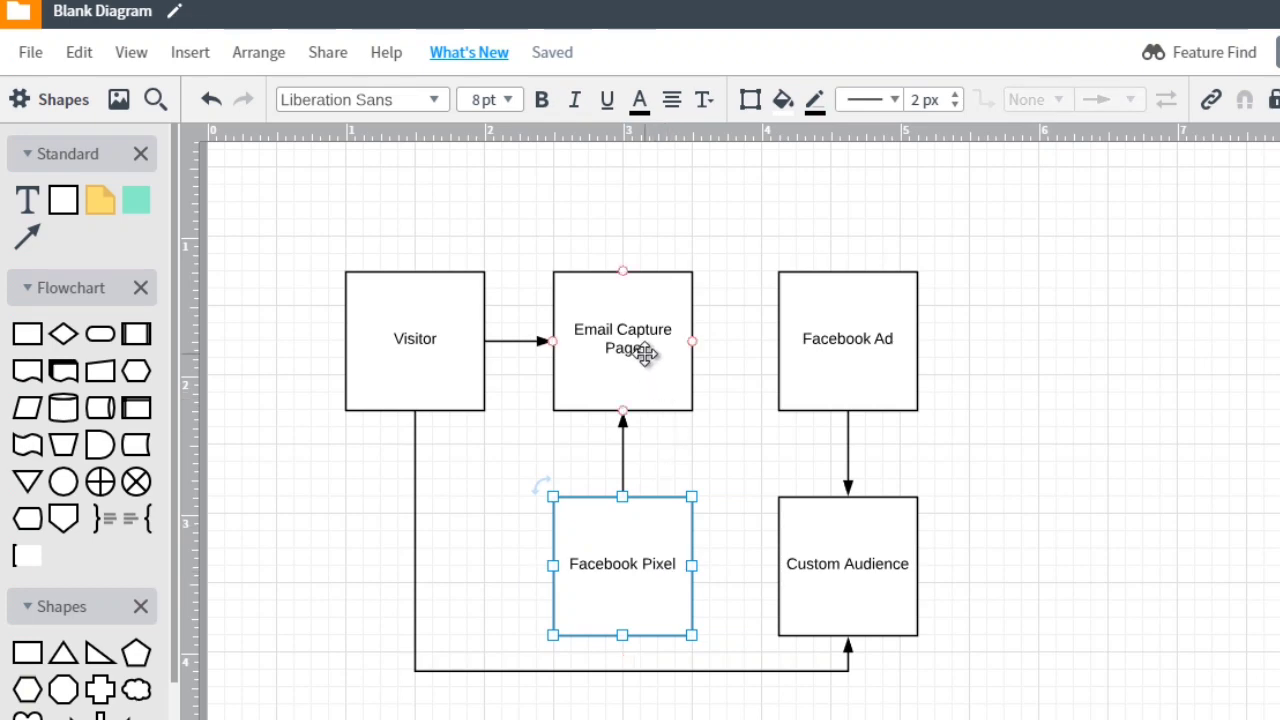
{"action": "left_click", "coordinate": [645, 352]}
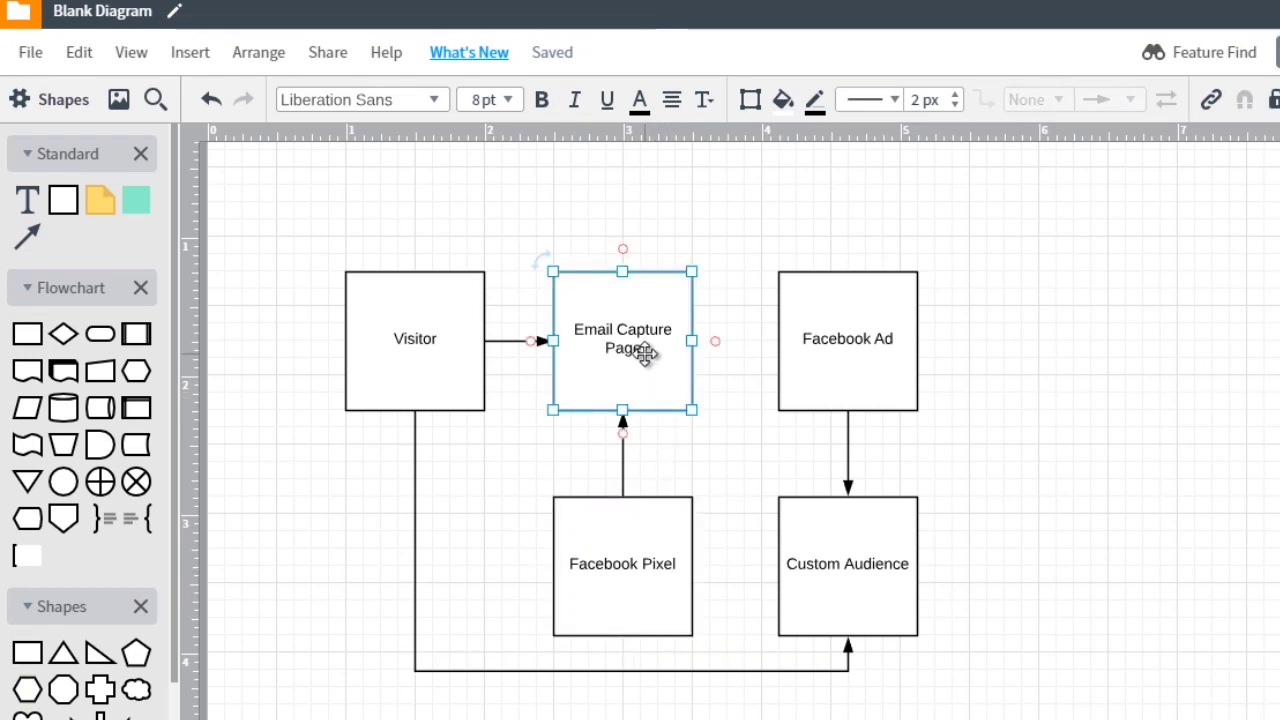
- Move the Facebook Ad and Custom Audience boxes with their connecting arrow far to the right, and delete the arrow leading there from Visitor
{"action": "left_click_drag", "start_coordinate": [972, 290], "coordinate": [818, 616]}
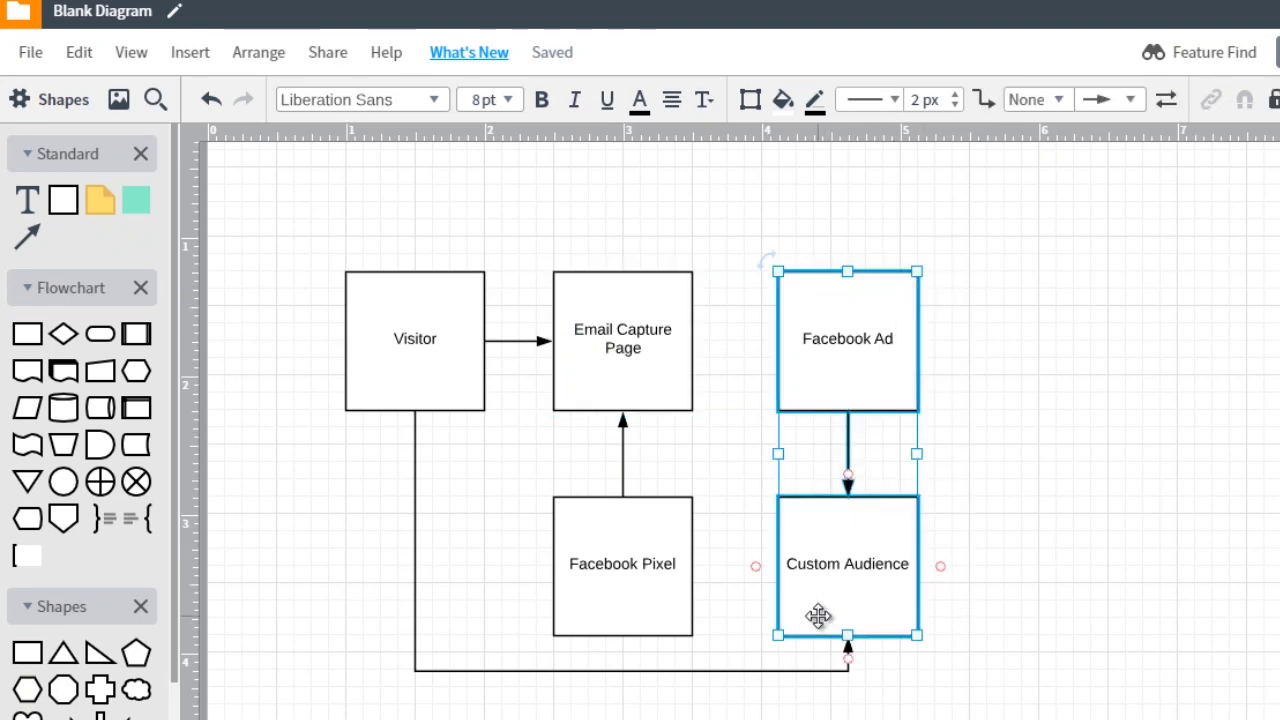
{"action": "key", "text": "Delete"}
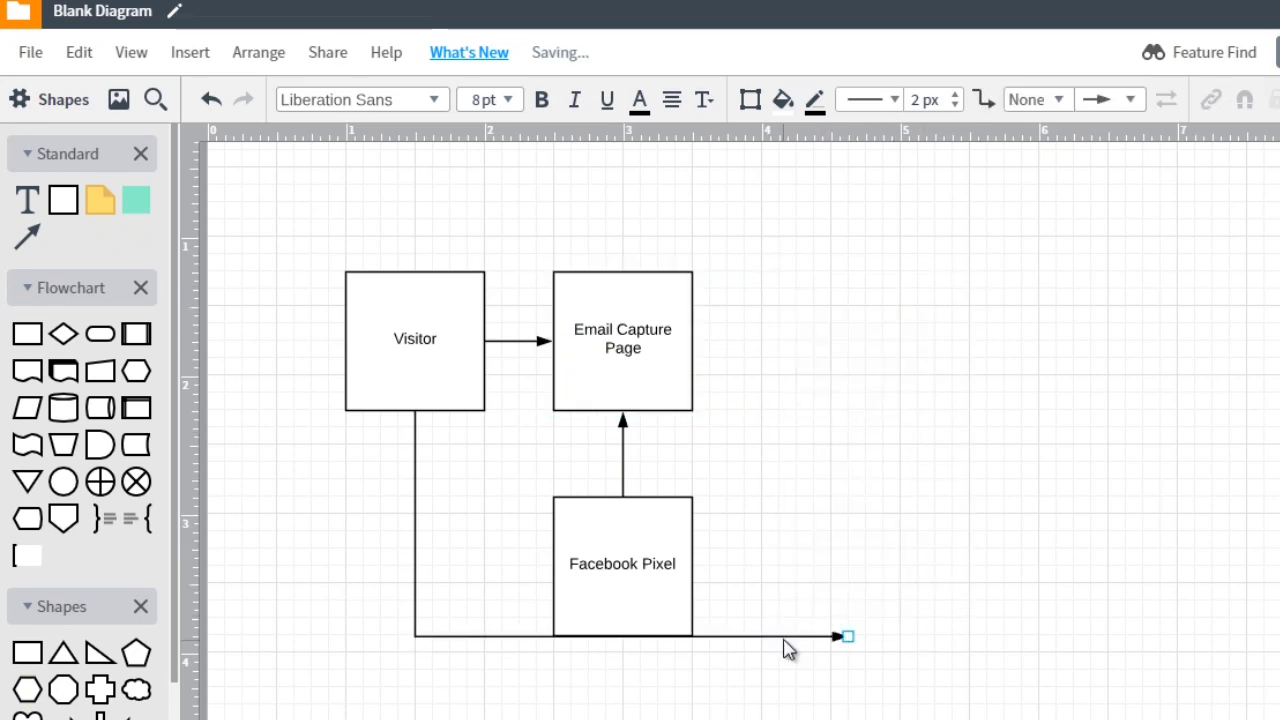
{"action": "left_click", "coordinate": [787, 637]}
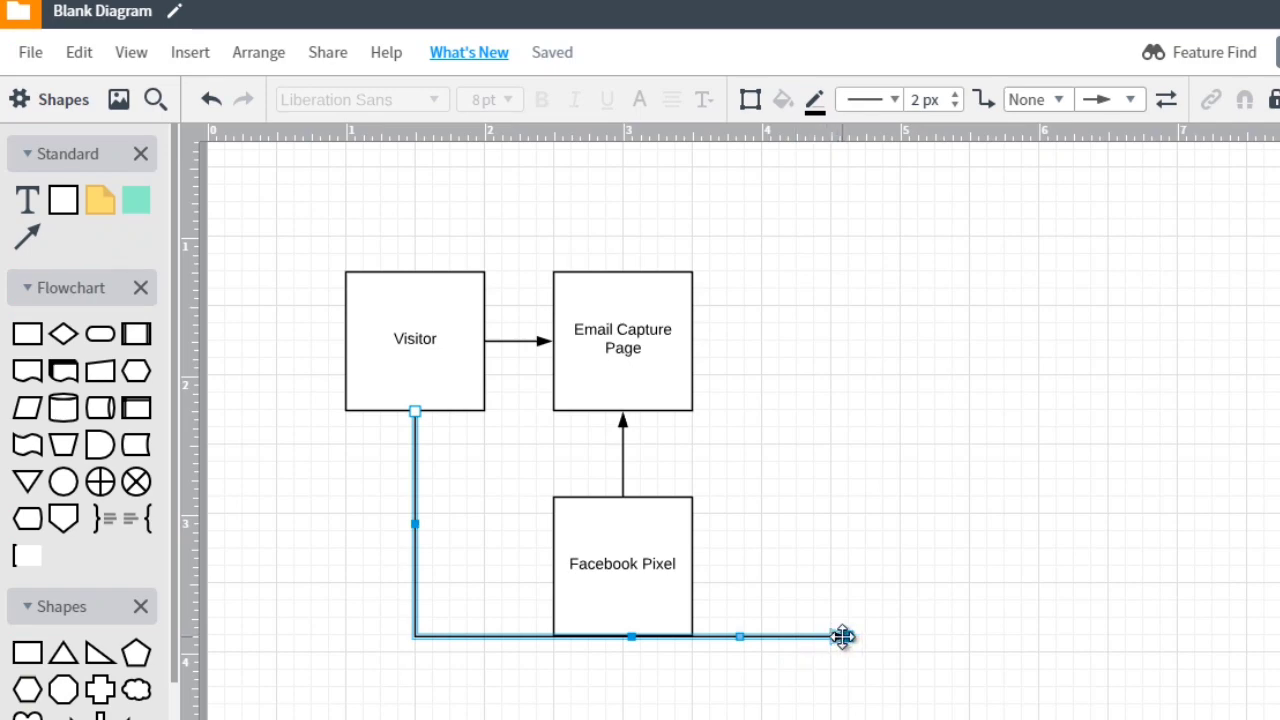
{"action": "key", "text": "Delete"}
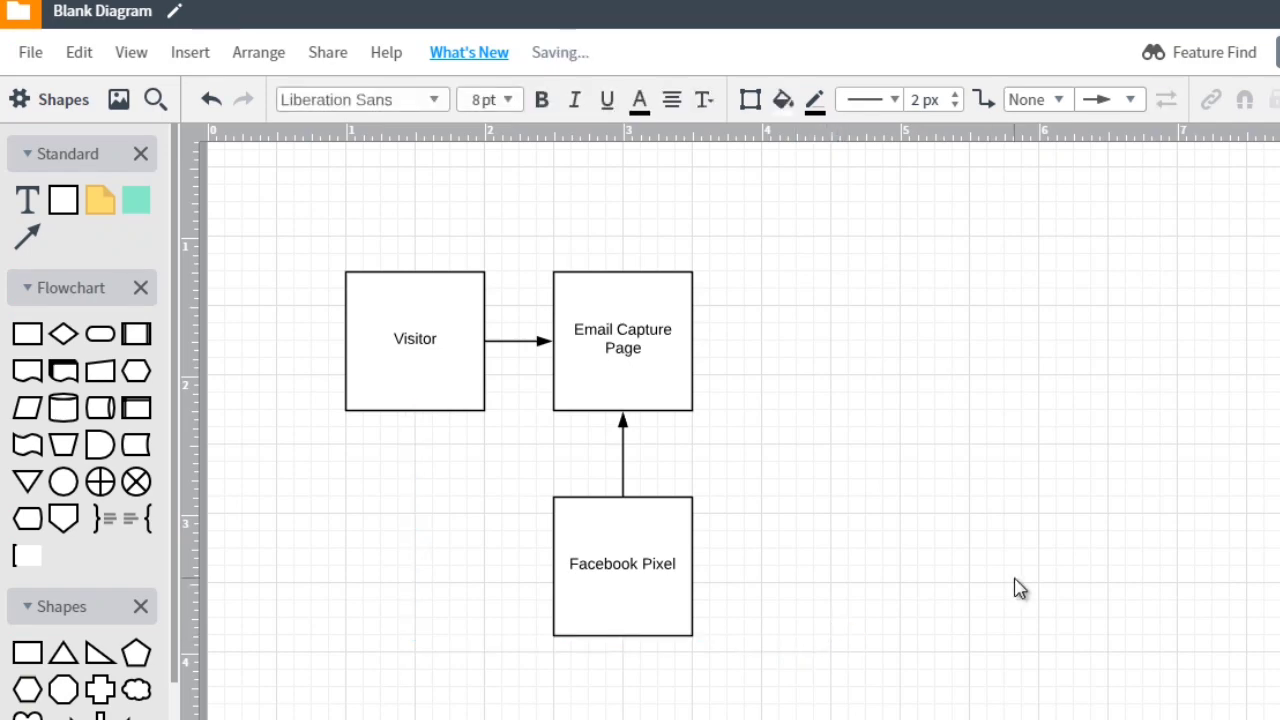
{"action": "key", "text": "ctrl+v"}
{"action": "left_click_drag", "start_coordinate": [886, 371], "coordinate": [1279, 327]}
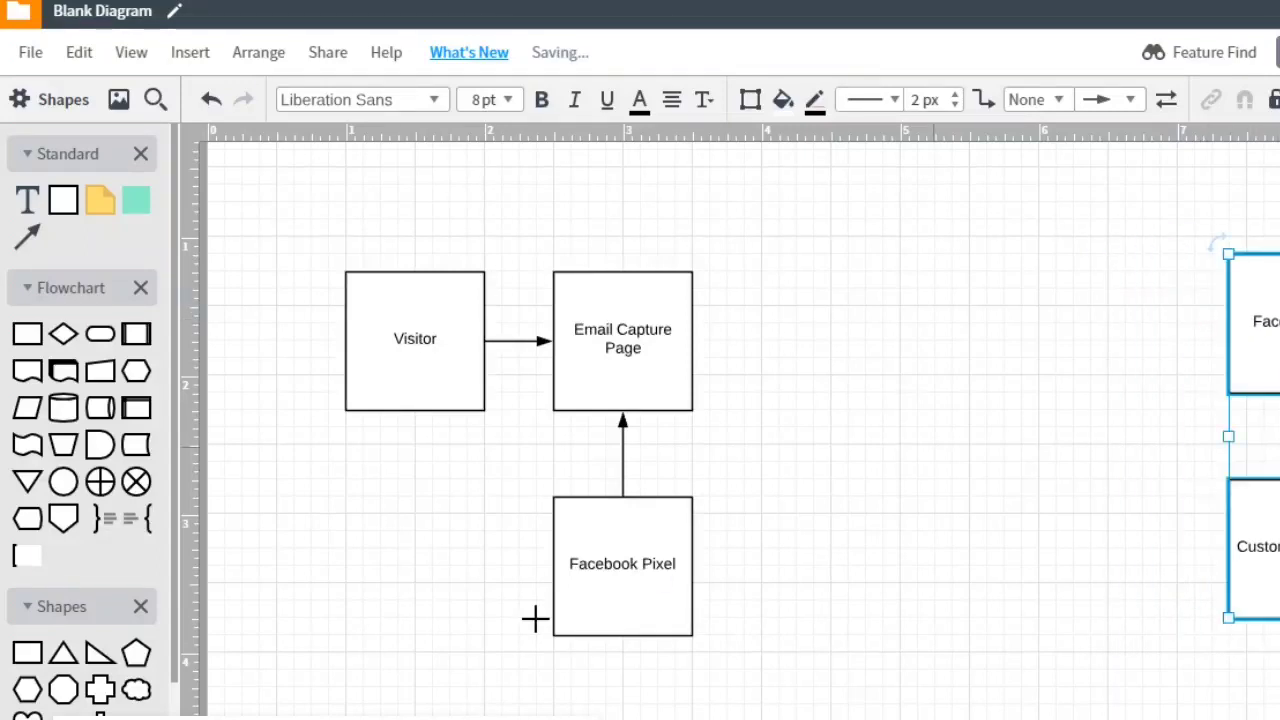
{"action": "left_click", "coordinate": [817, 414]}
- Duplicate the Email Capture Page box and place the copy to its right at the same height
{"action": "left_click", "coordinate": [664, 362]}
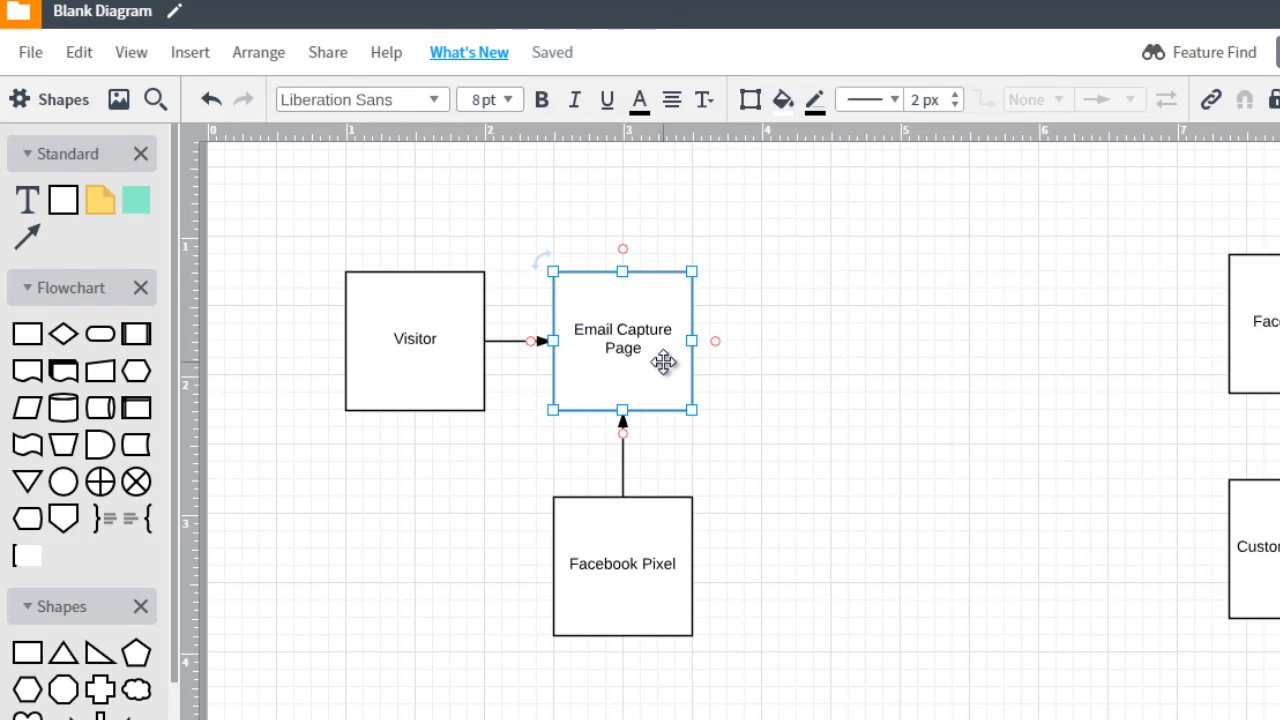
{"action": "key", "text": "ctrl+d"}
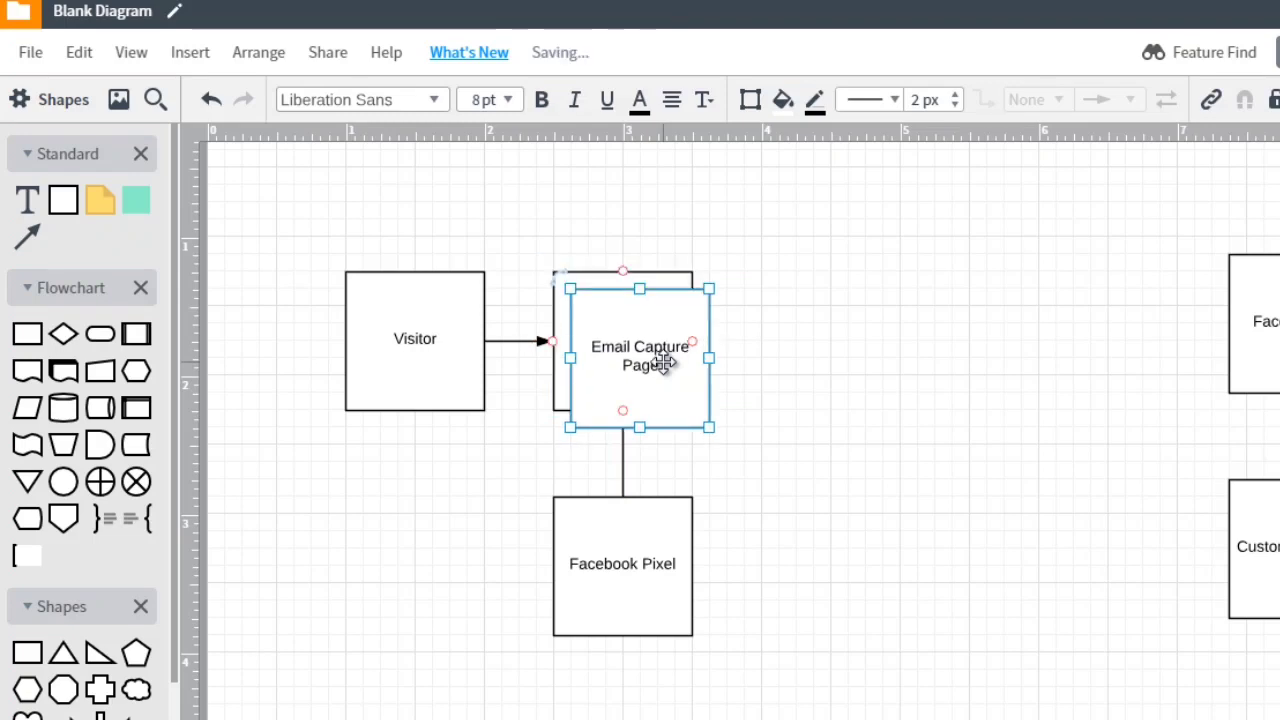
{"action": "left_click_drag", "start_coordinate": [664, 362], "coordinate": [864, 337]}
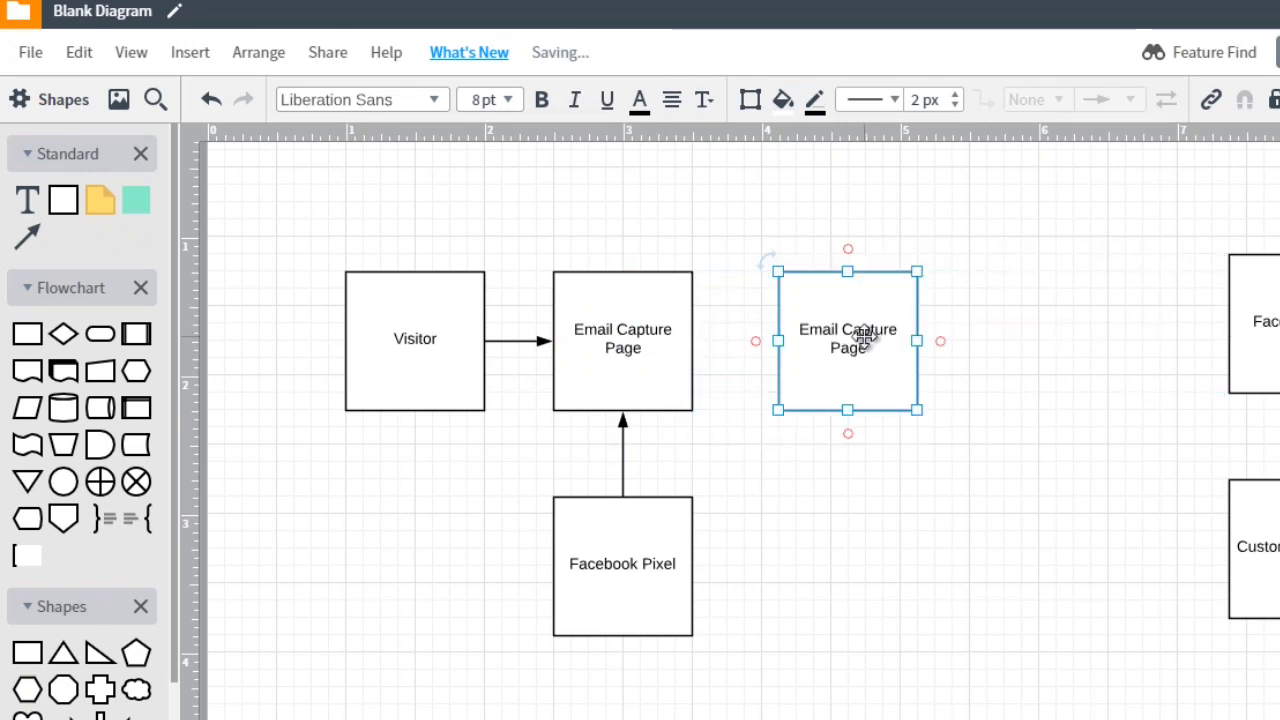
- Relabel the duplicated Email Capture Page box as "Page 2 (Freebie)"
{"action": "double_click", "coordinate": [864, 337]}
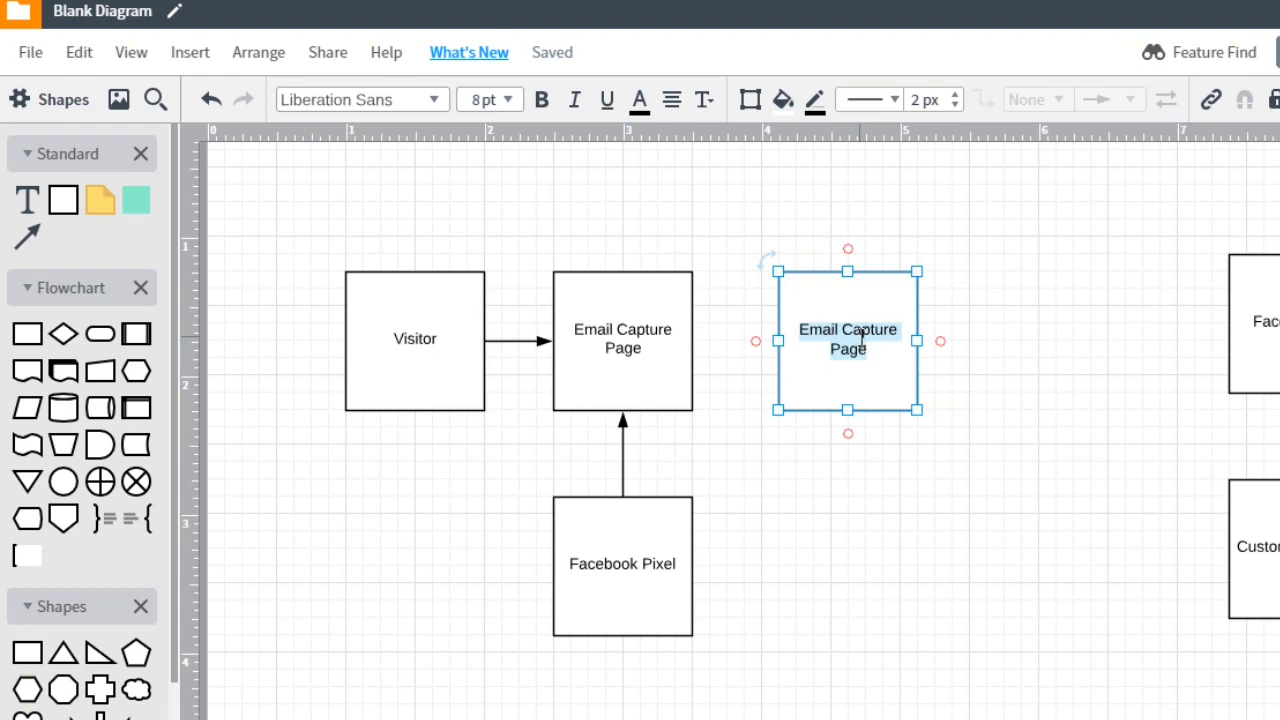
{"action": "type", "text": "N"}
{"action": "key", "text": "BackSpace"}
{"action": "type", "text": "Page"}
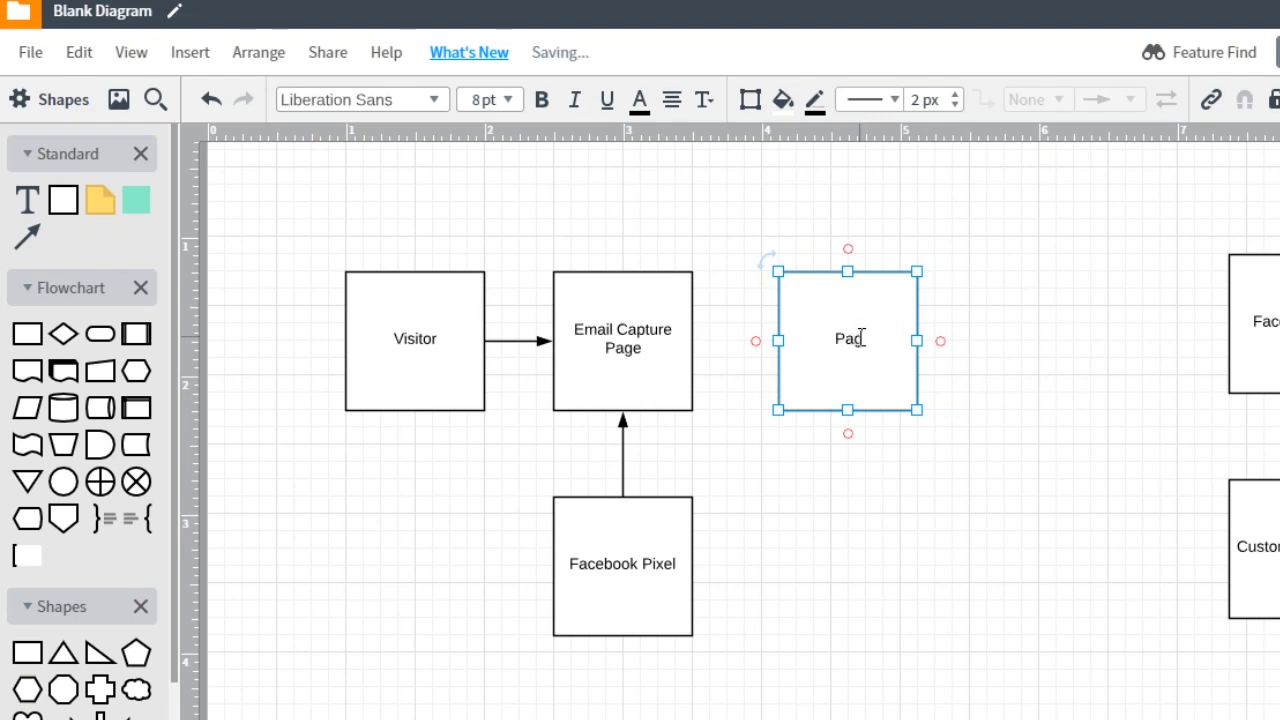
{"action": "type", "text": " 2 (Freebie)"}
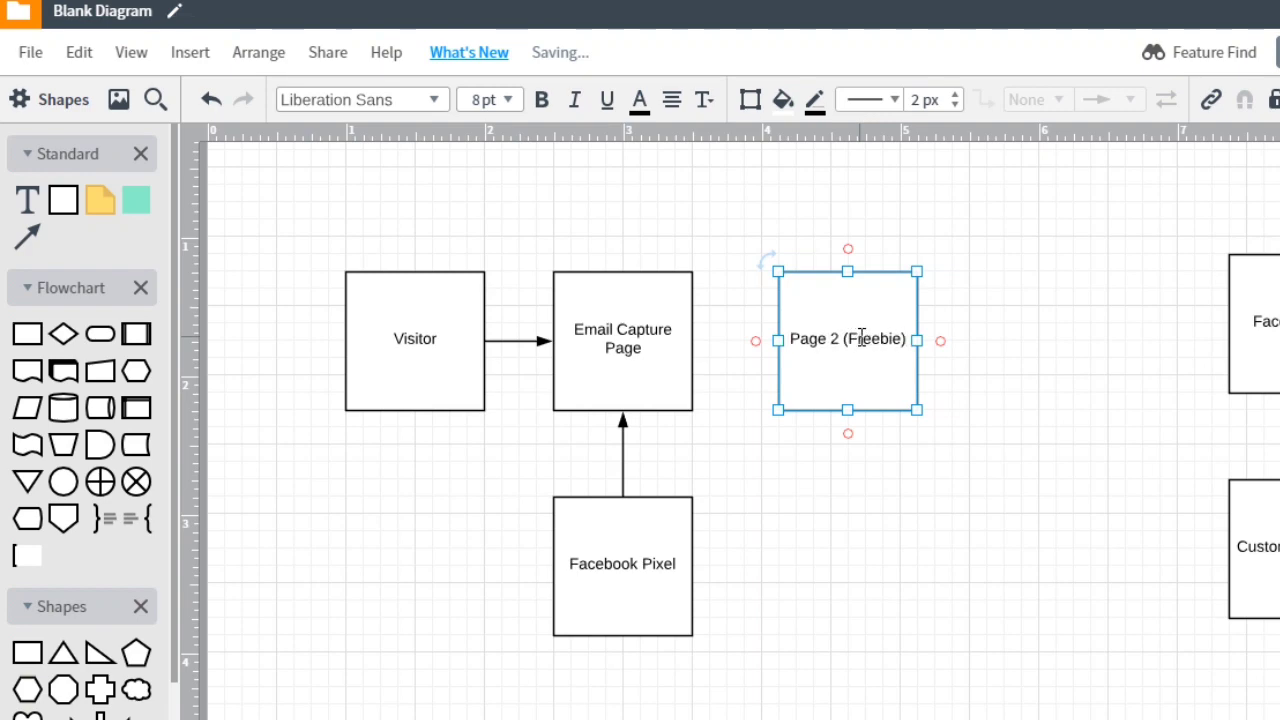
{"action": "left_click", "coordinate": [786, 492]}
- Duplicate the Facebook Pixel box and place the copy directly below the Page 2 (Freebie) box, level with the original
{"action": "left_click", "coordinate": [650, 533]}
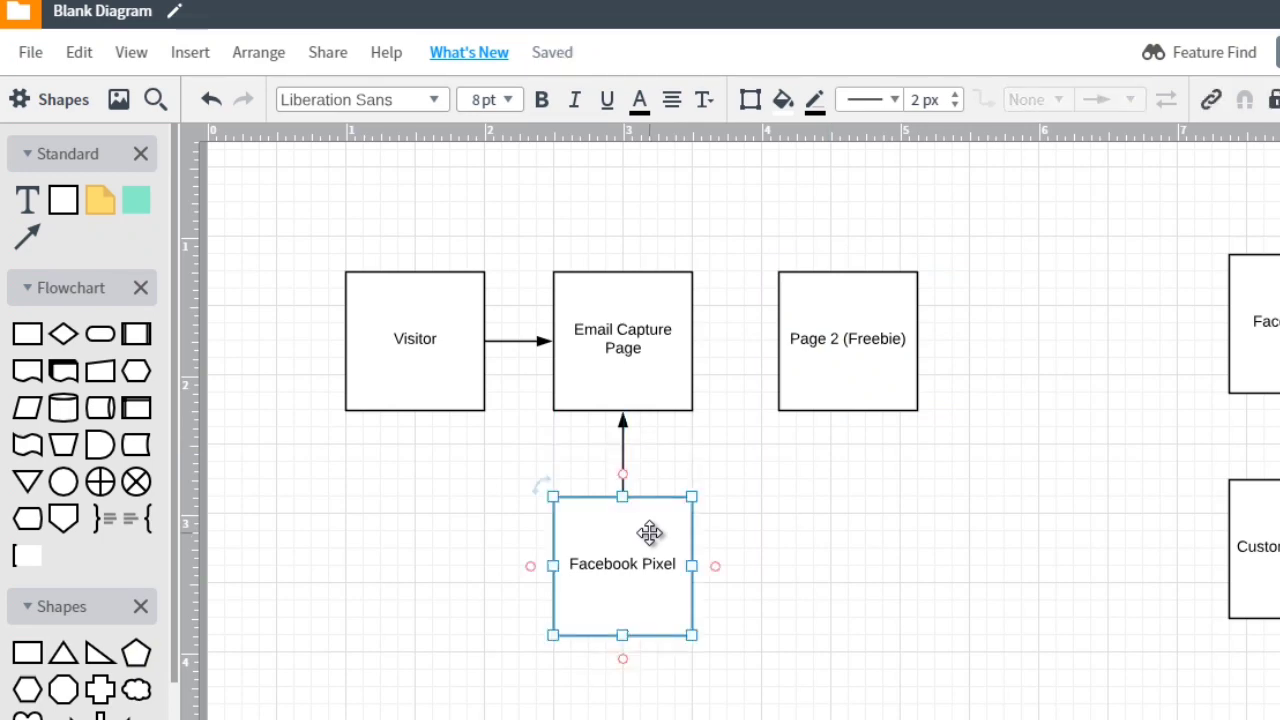
{"action": "key", "text": "ctrl+d"}
{"action": "left_click_drag", "start_coordinate": [650, 533], "coordinate": [855, 545]}
- Draw arrows to the Page 2 (Freebie) box from the new Facebook Pixel box below it and from the Email Capture Page box
{"action": "left_click", "coordinate": [868, 485]}
{"action": "left_click_drag", "start_coordinate": [848, 497], "coordinate": [848, 414]}
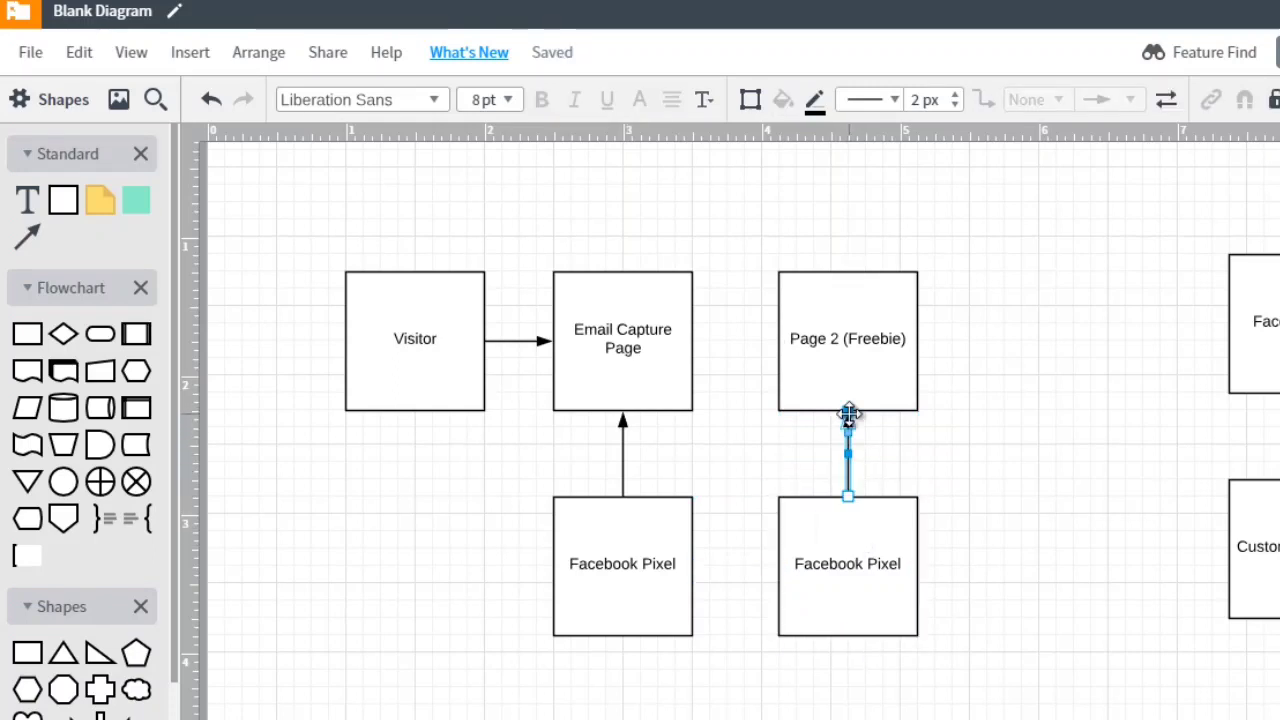
{"action": "left_click", "coordinate": [1037, 374]}
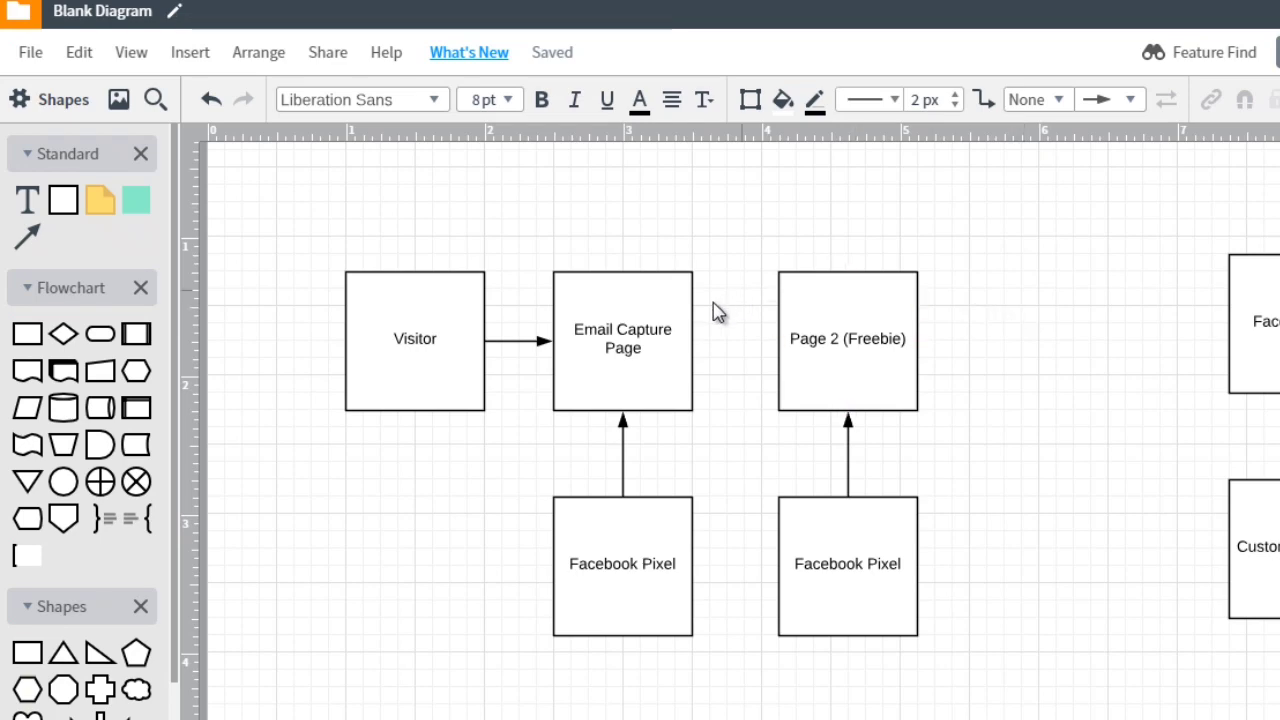
{"action": "left_click_drag", "start_coordinate": [692, 341], "coordinate": [777, 340]}
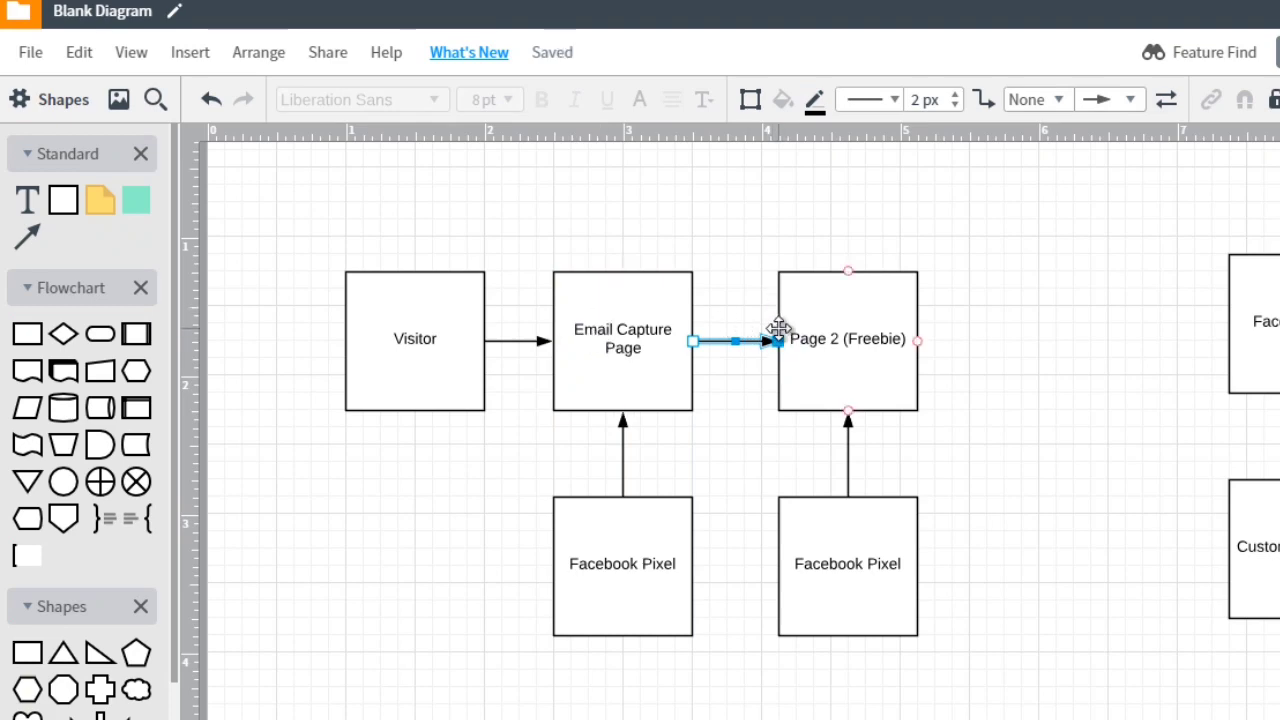
{"action": "left_click", "coordinate": [829, 323]}
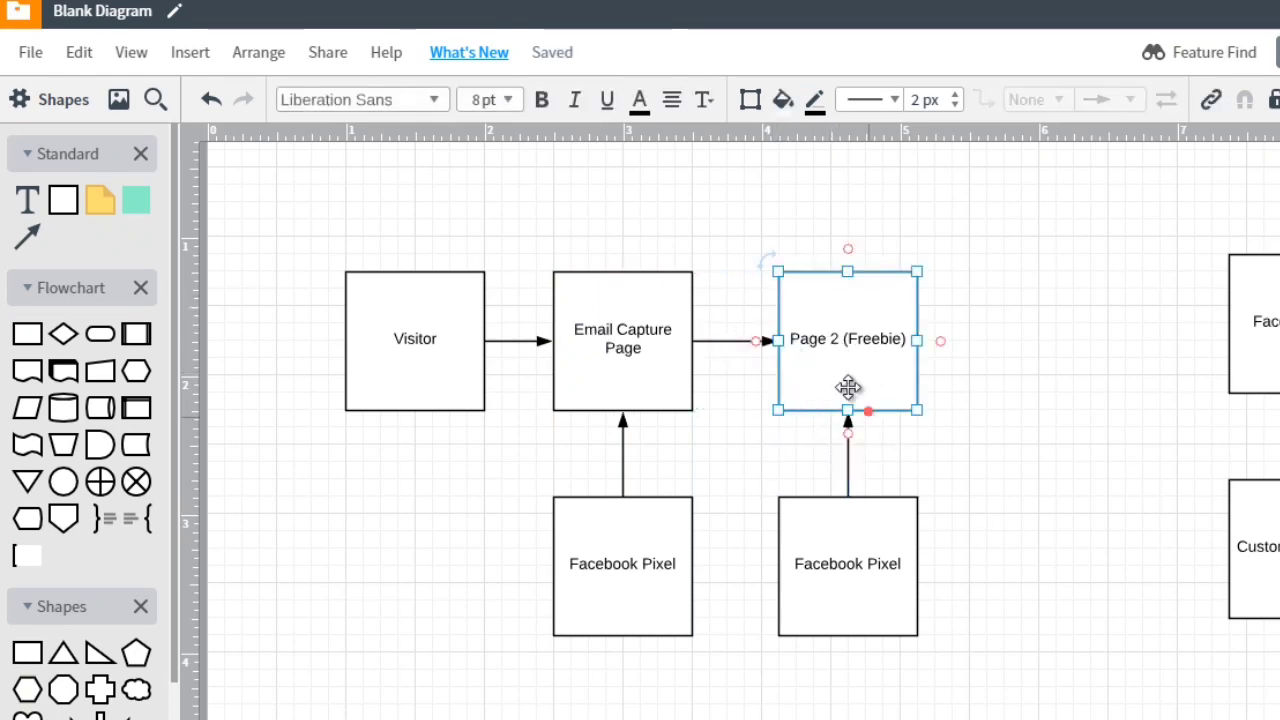
- Append "(Conversion)" to the label of the Facebook Pixel box below Page 2 (Freebie)
{"action": "double_click", "coordinate": [864, 562]}
{"action": "key", "text": "Right"}
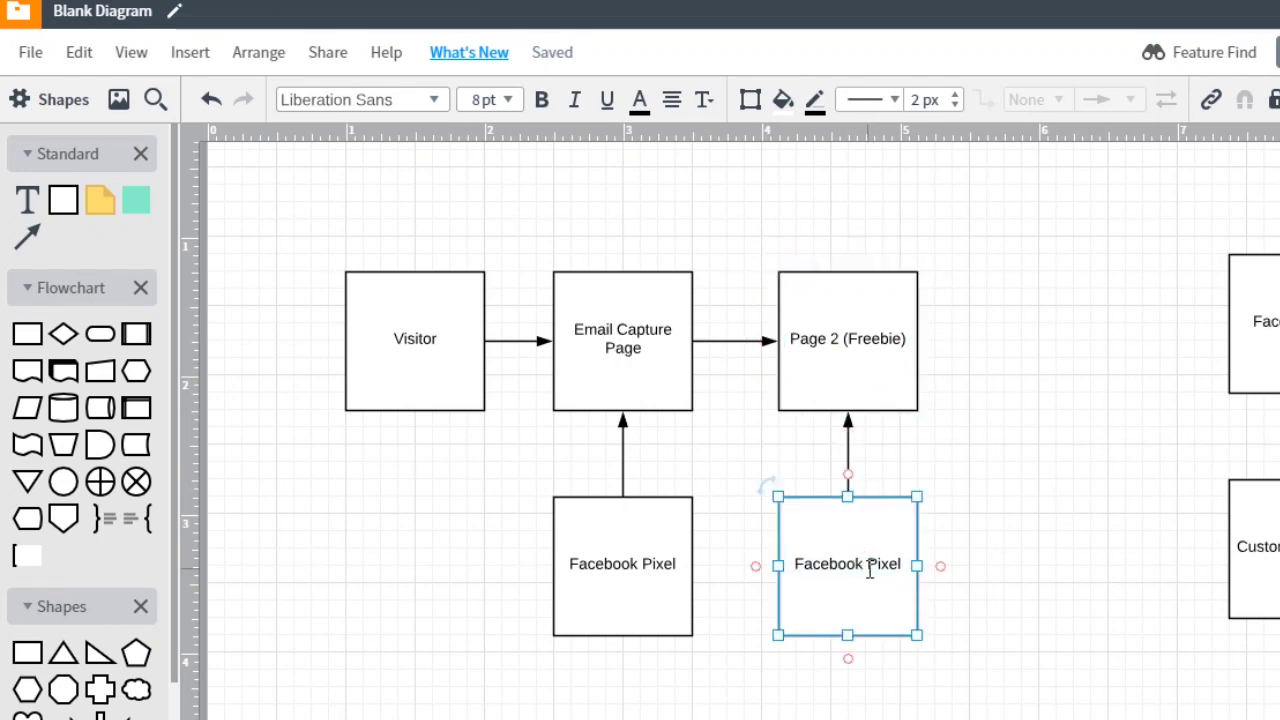
{"action": "type", "text": "(Convers"}
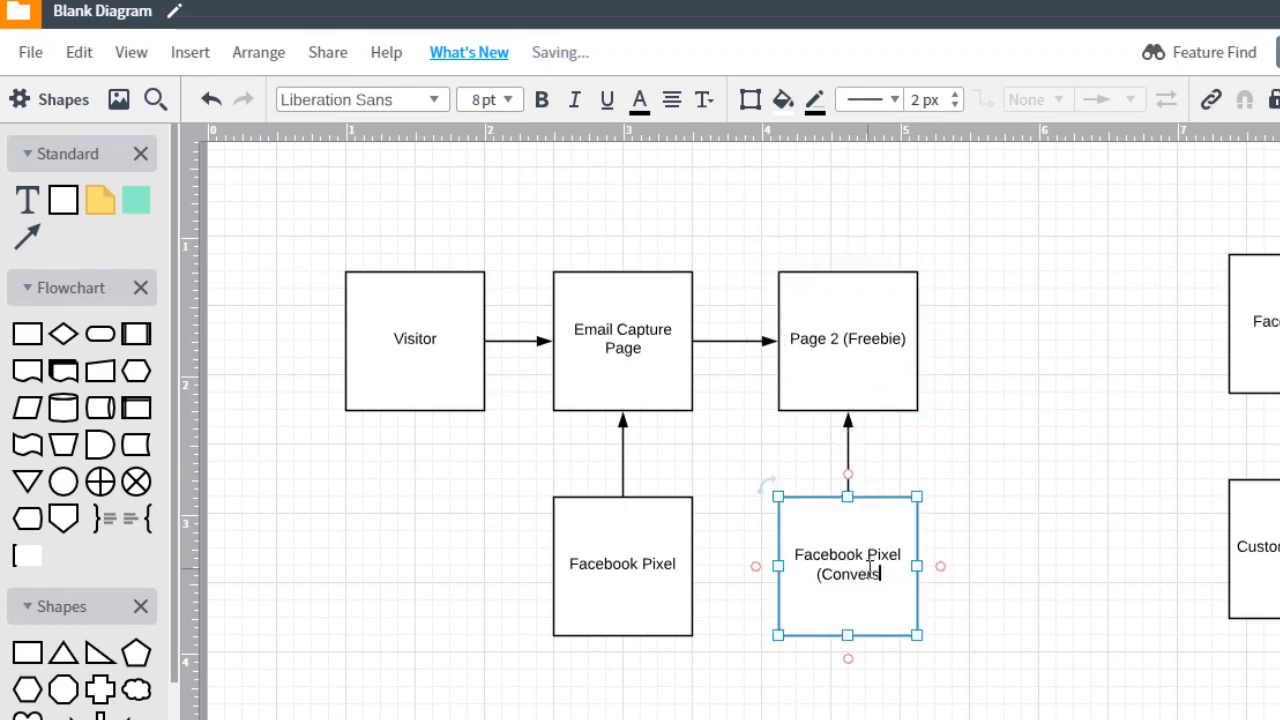
{"action": "type", "text": "ion)"}
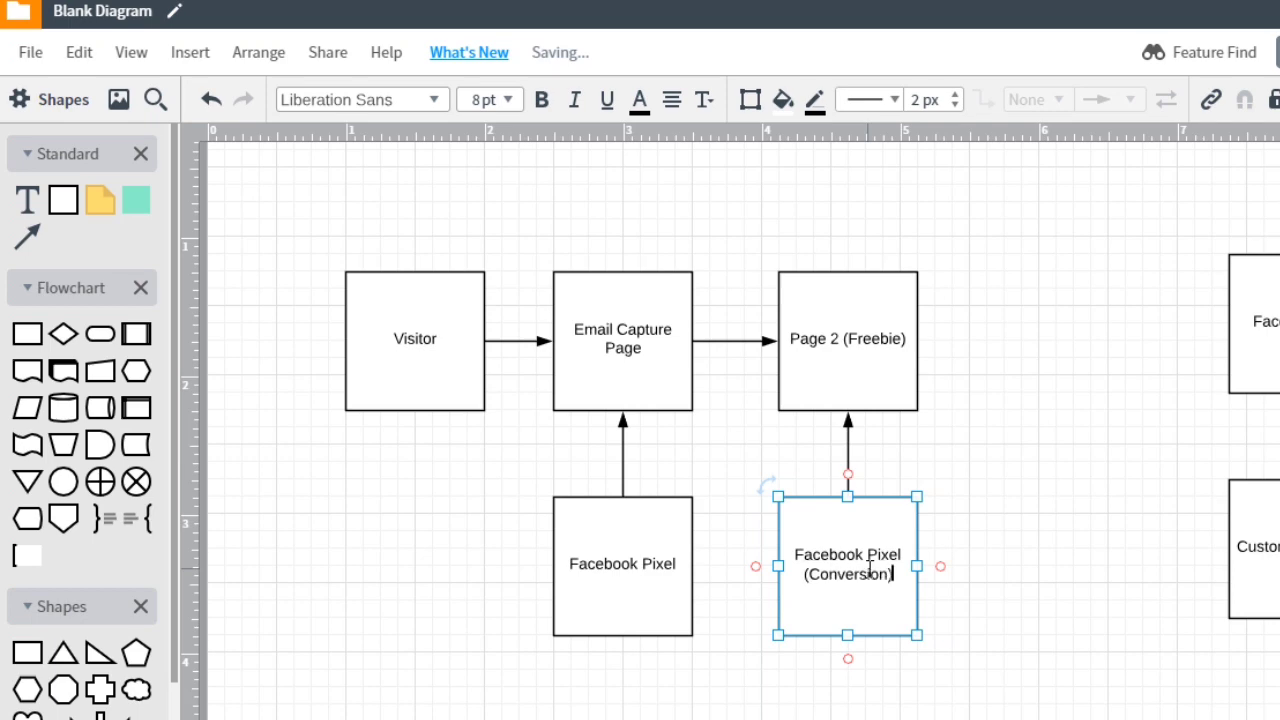
{"action": "left_click", "coordinate": [977, 528]}
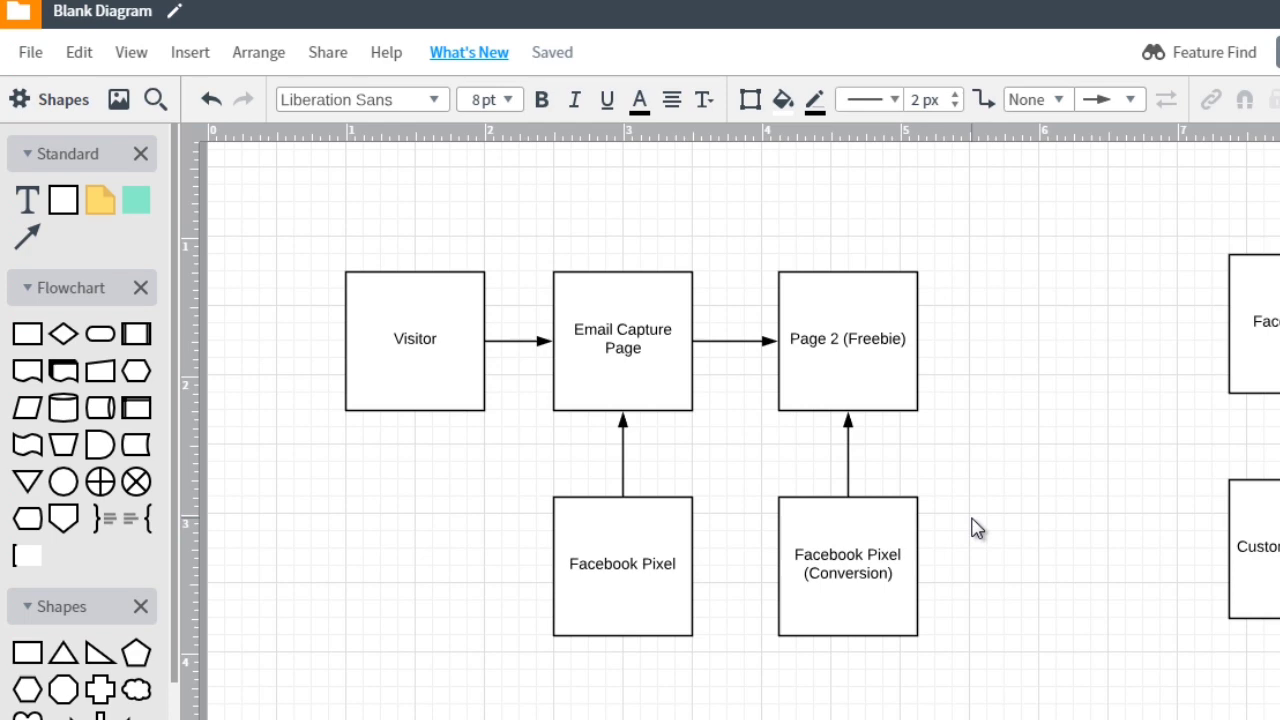
- Duplicate the Page 2 (Freebie) box, place the copy to its right at the same level, and relabel it "DID NOT GIVE EMAIL"
{"action": "left_click", "coordinate": [898, 379]}
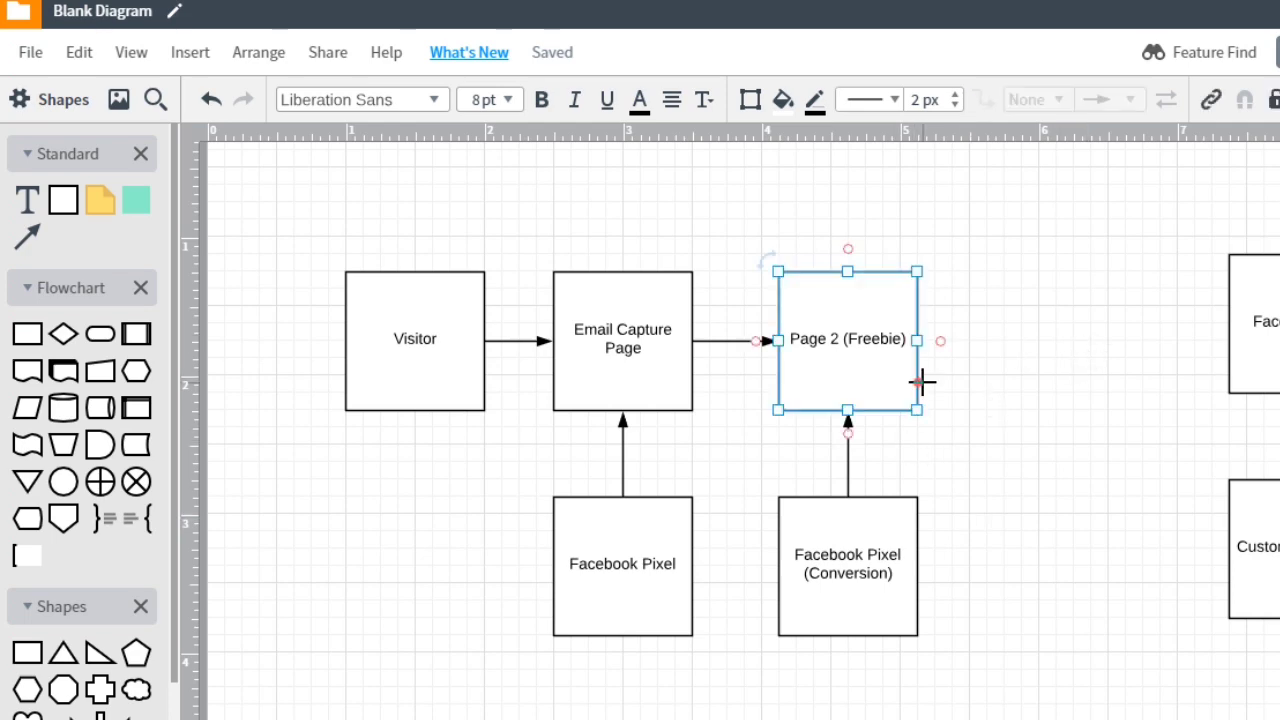
{"action": "key", "text": "ctrl+d"}
{"action": "left_click_drag", "start_coordinate": [930, 359], "coordinate": [1053, 337]}
{"action": "double_click", "coordinate": [1053, 337]}
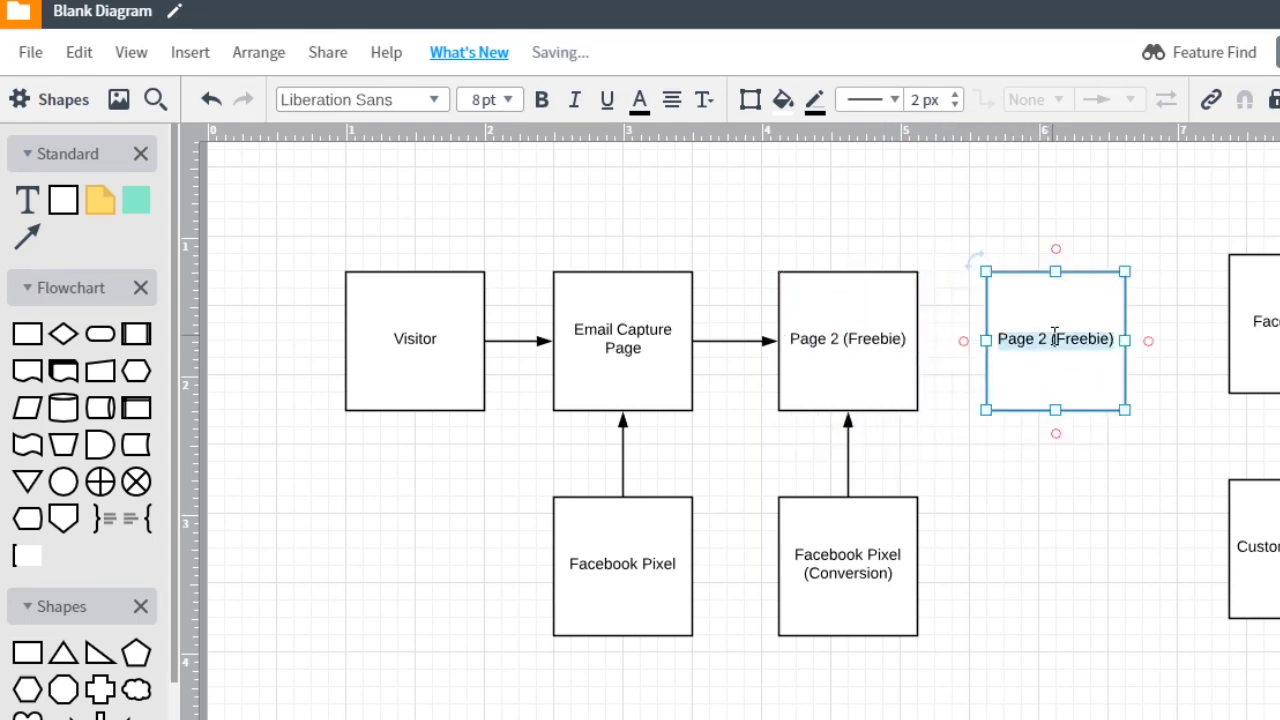
{"action": "type", "text": "DID NOT"}
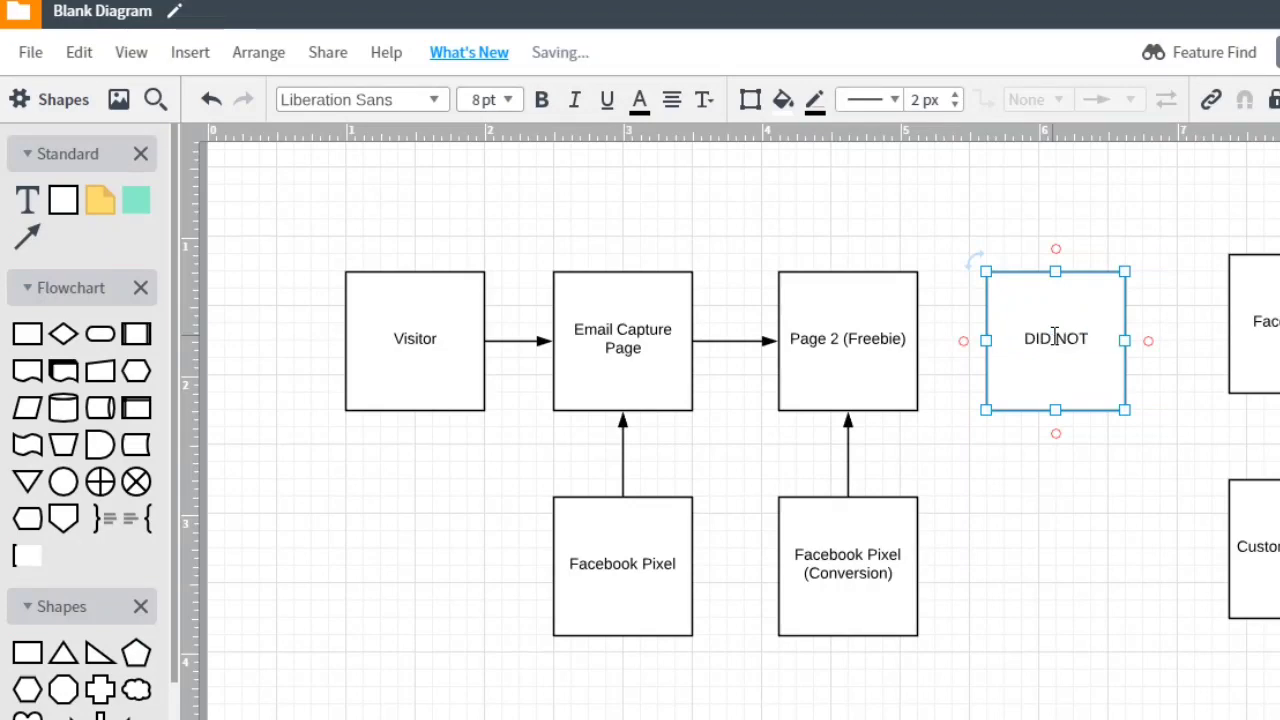
{"action": "type", "text": " GIVE EM"}
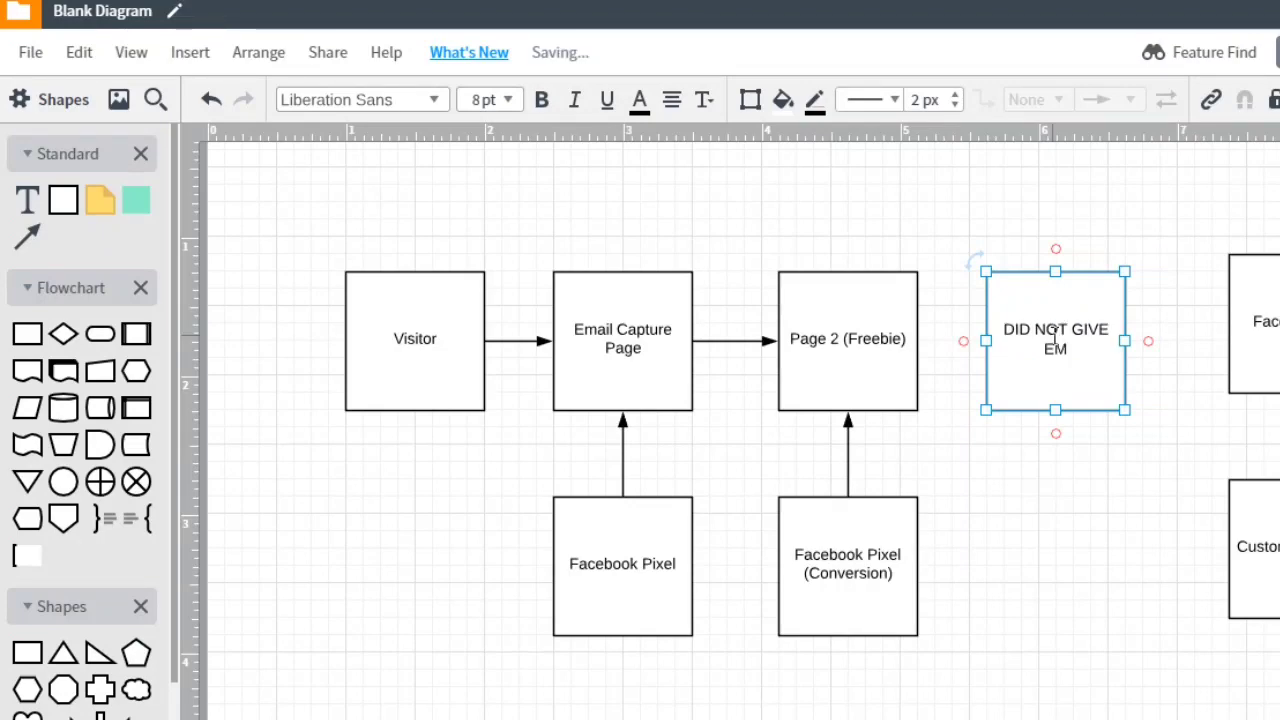
{"action": "type", "text": "AIL"}
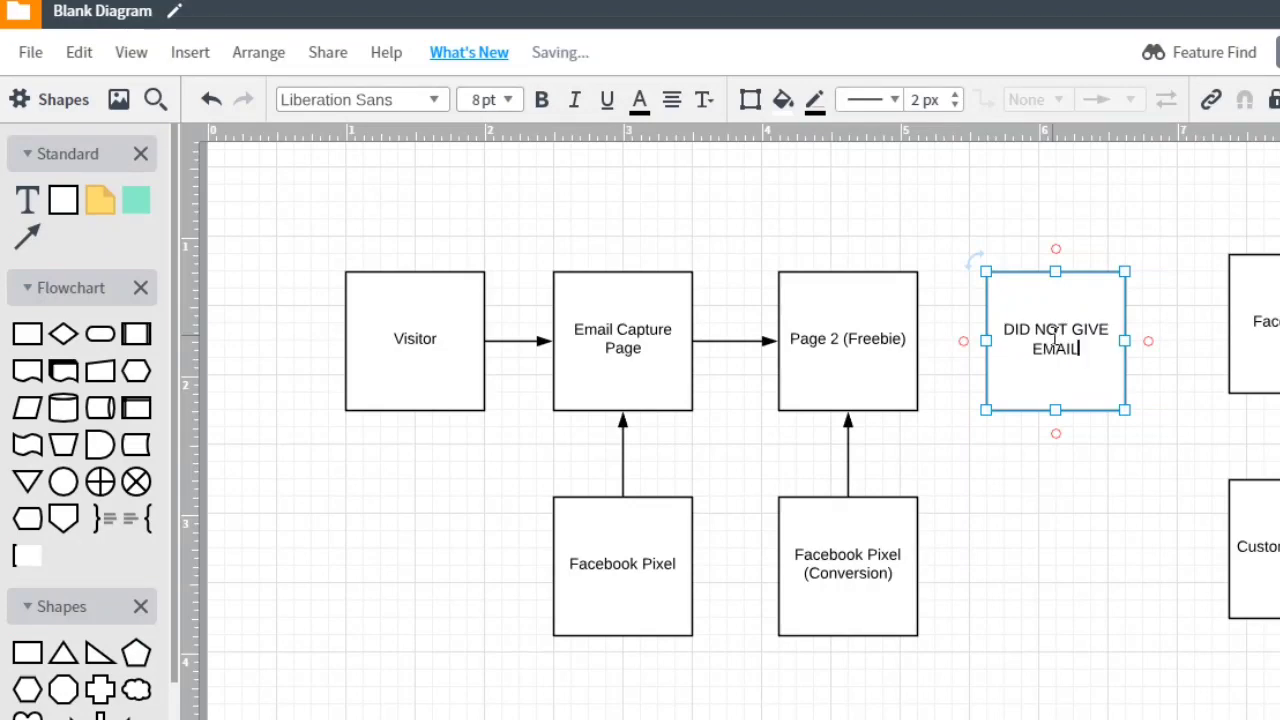
{"action": "left_click", "coordinate": [1037, 466]}
- Draw an arrow from the top of the Email Capture Page box over Page 2 (Freebie) to the top of the DID NOT GIVE EMAIL box
{"action": "left_click", "coordinate": [878, 343]}
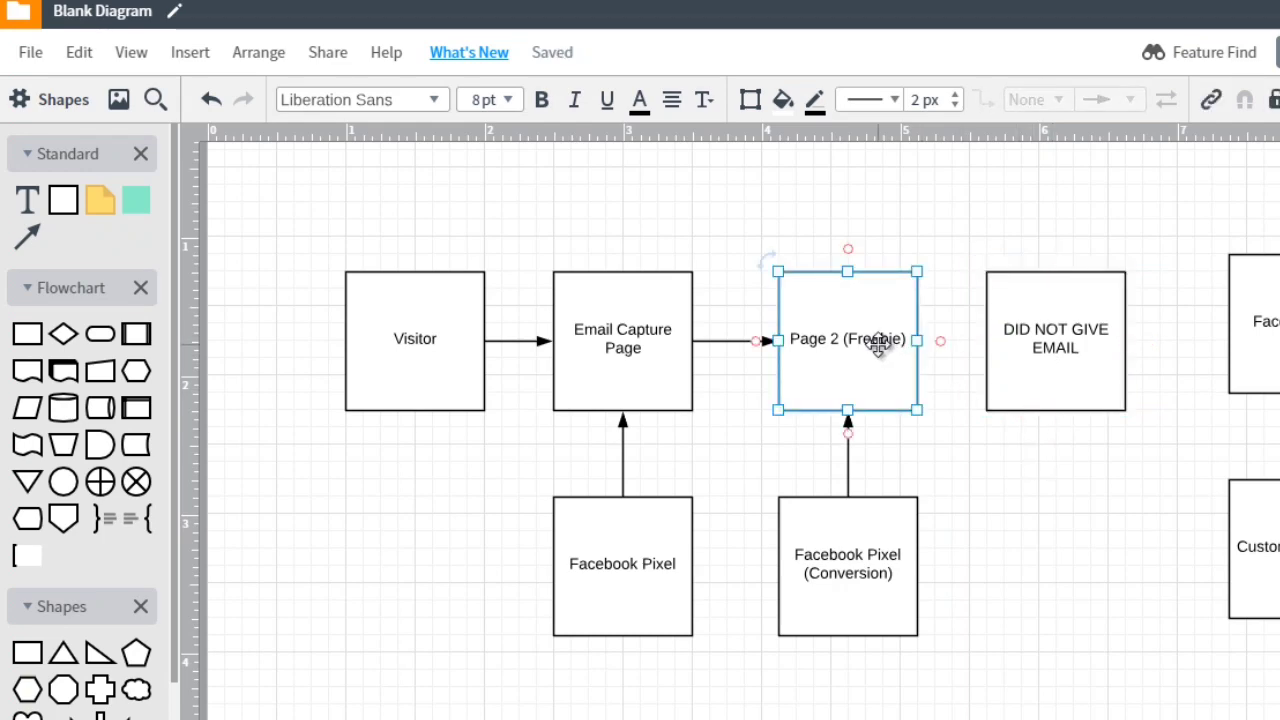
{"action": "left_click_drag", "start_coordinate": [625, 270], "coordinate": [1057, 282]}
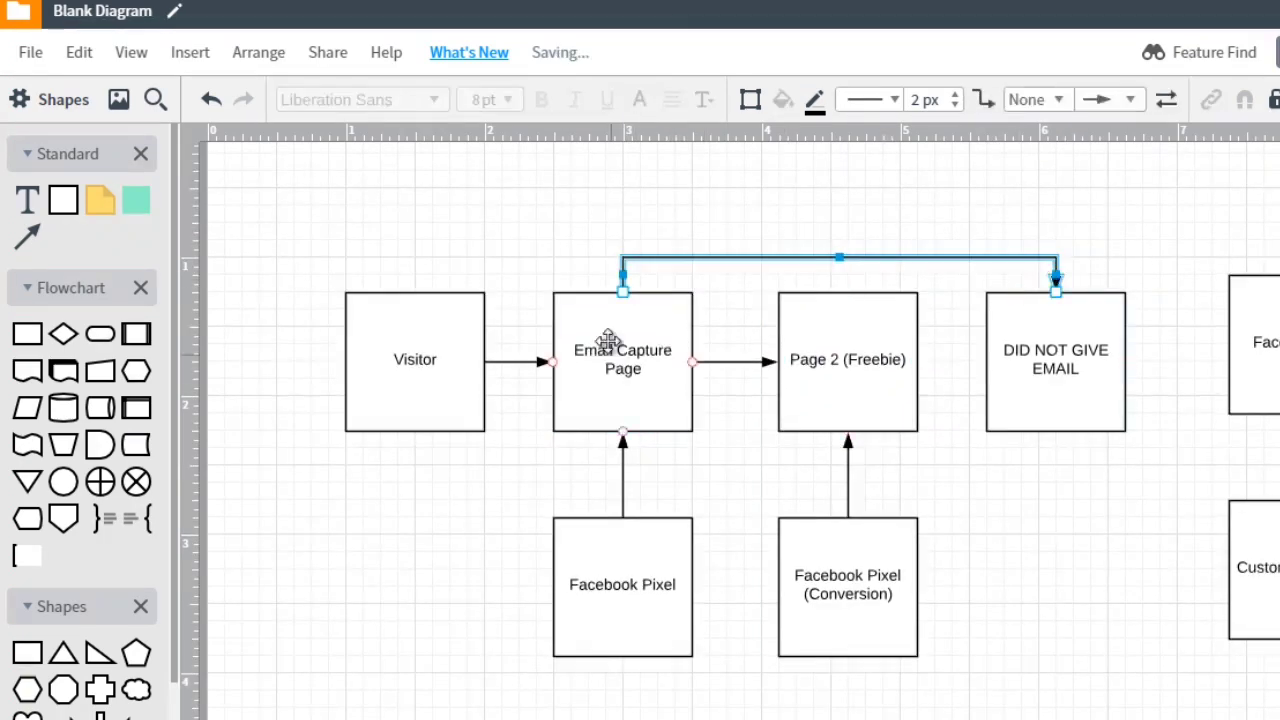
{"action": "left_click", "coordinate": [1054, 330]}
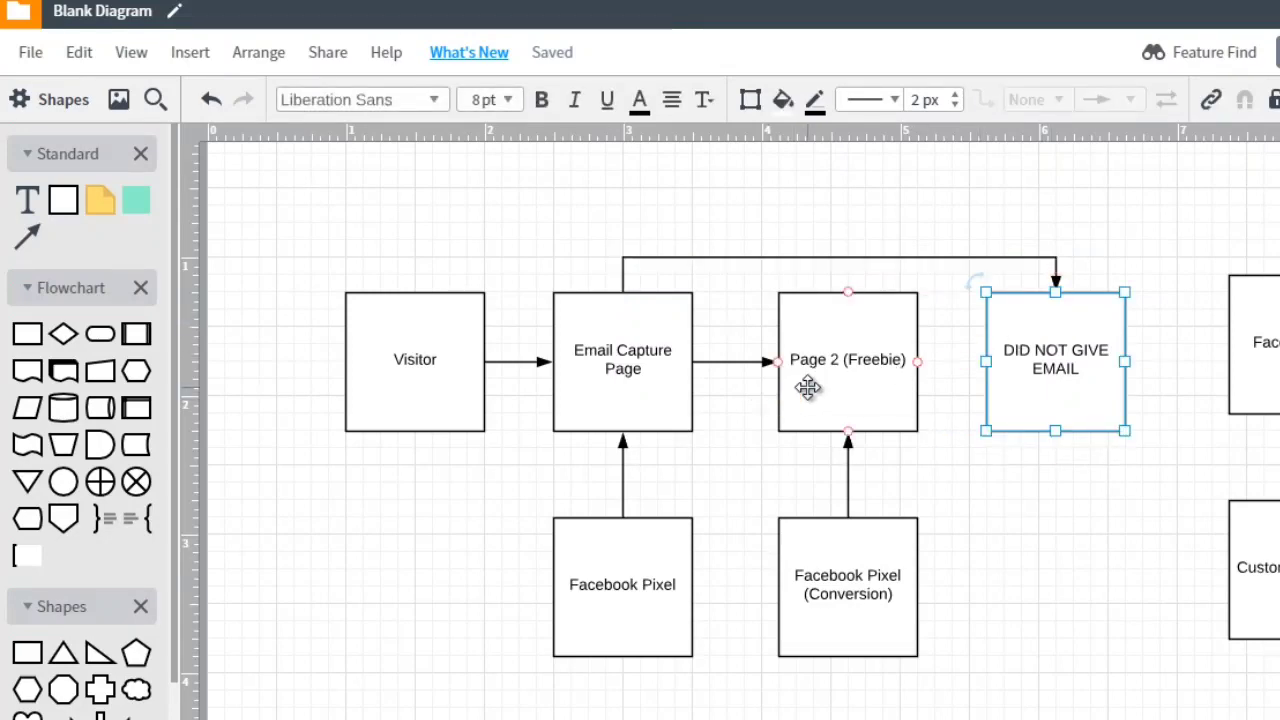
- Replace "Page 2" with "Scenario 1:" in the label of the Freebie box, keeping "(Freebie)" after it
{"action": "left_click", "coordinate": [808, 388]}
{"action": "double_click", "coordinate": [805, 364]}
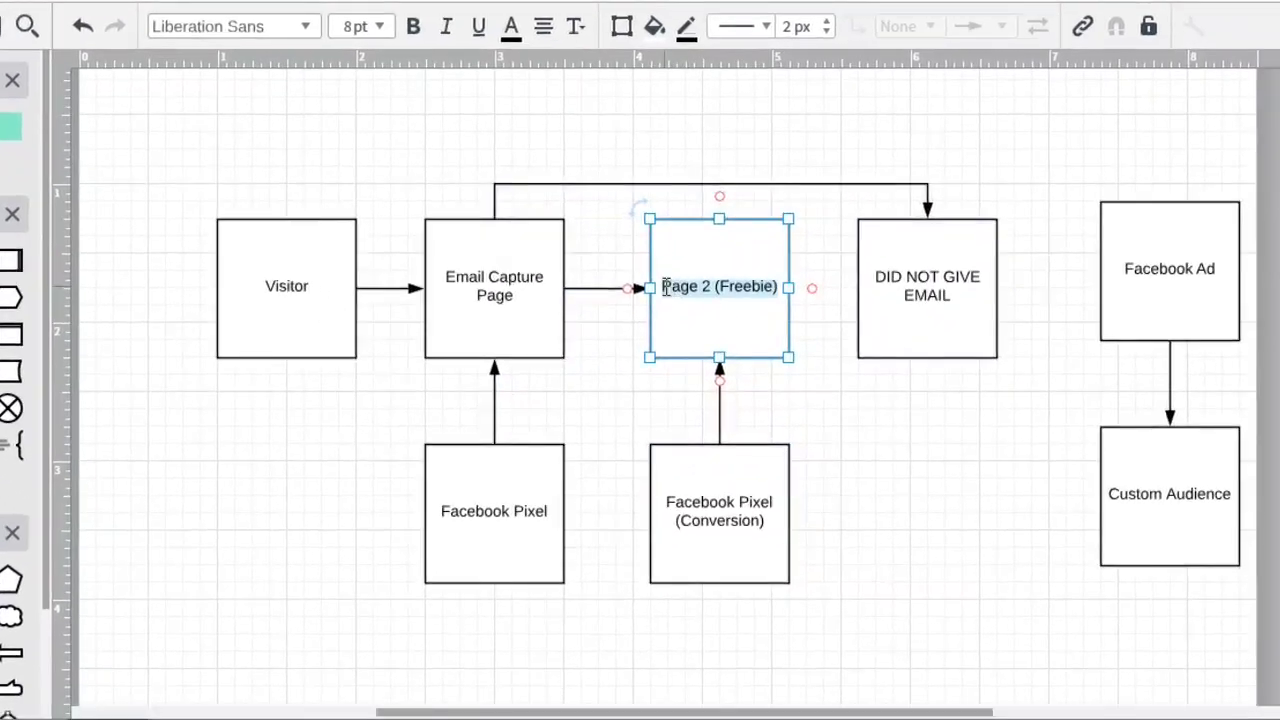
{"action": "left_click", "coordinate": [665, 288]}
{"action": "type", "text": "Scenario 1:"}
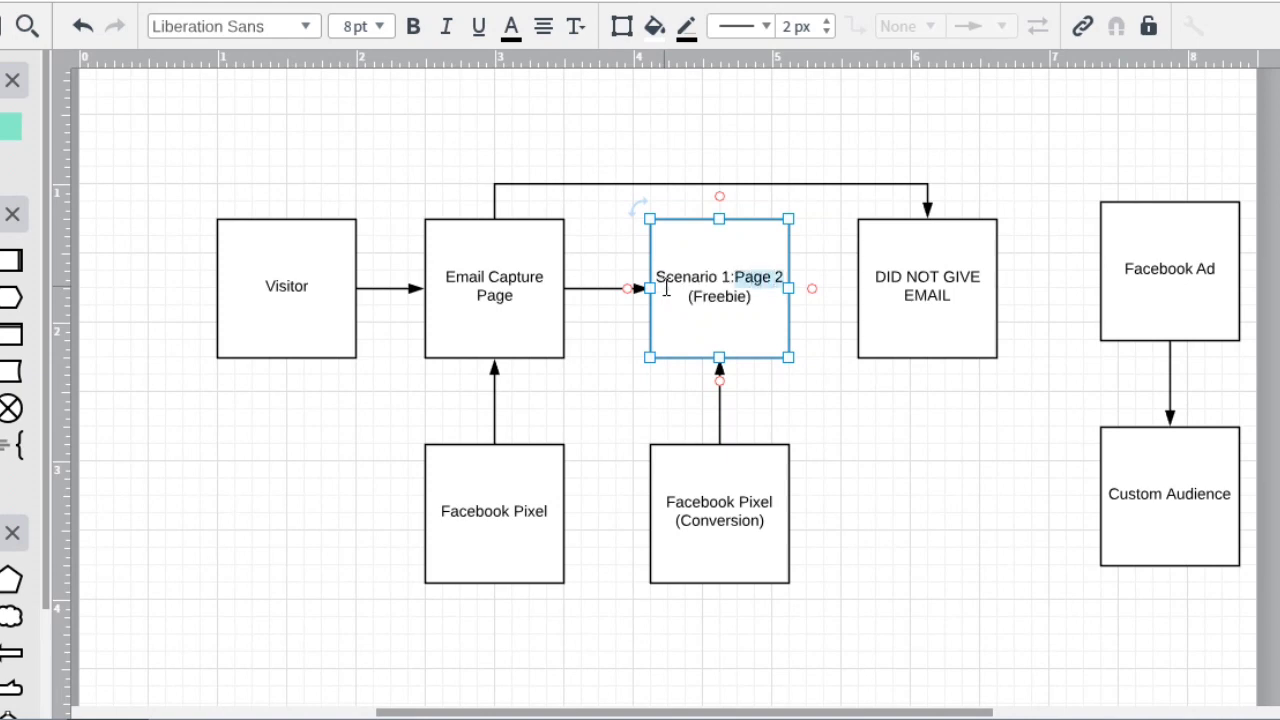
{"action": "key", "text": "BackSpace"}
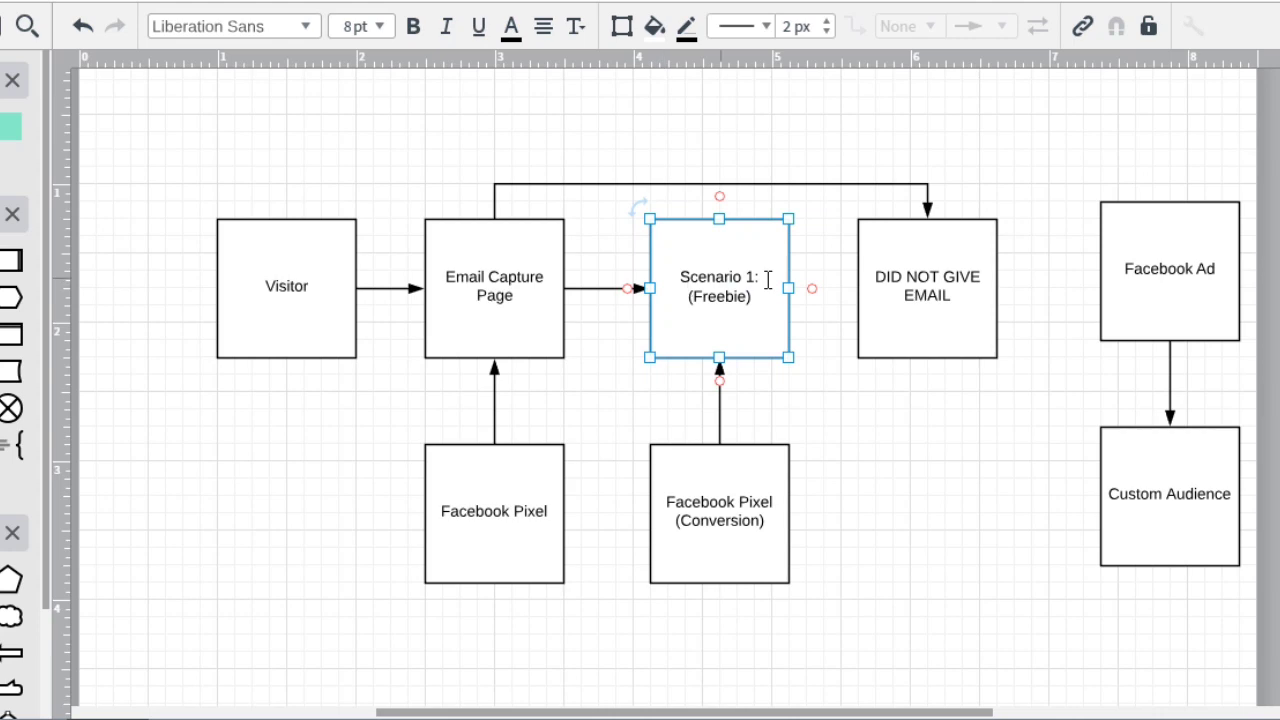
- Add "Scenario 2:" on its own line before the DID NOT GIVE EMAIL label
{"action": "double_click", "coordinate": [869, 280]}
{"action": "left_click", "coordinate": [870, 281]}
{"action": "type", "text": "Scenario "}
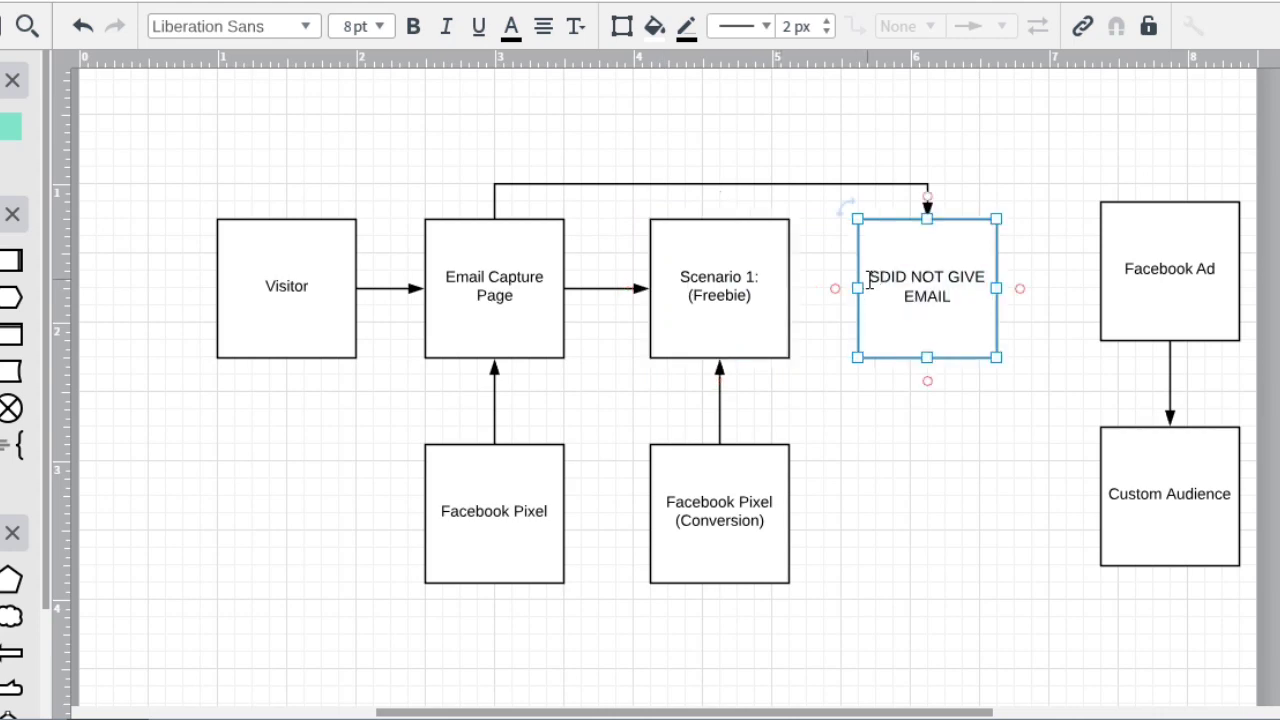
{"action": "type", "text": "2:"}
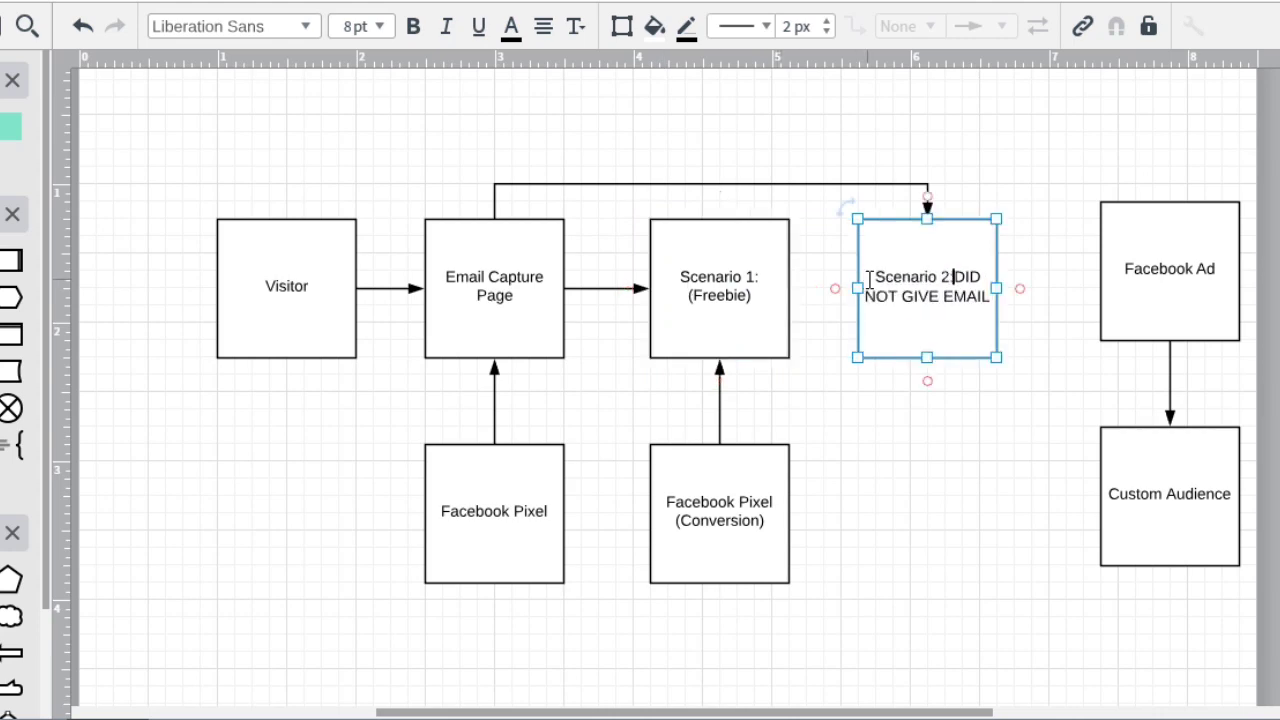
{"action": "key", "text": "Return"}
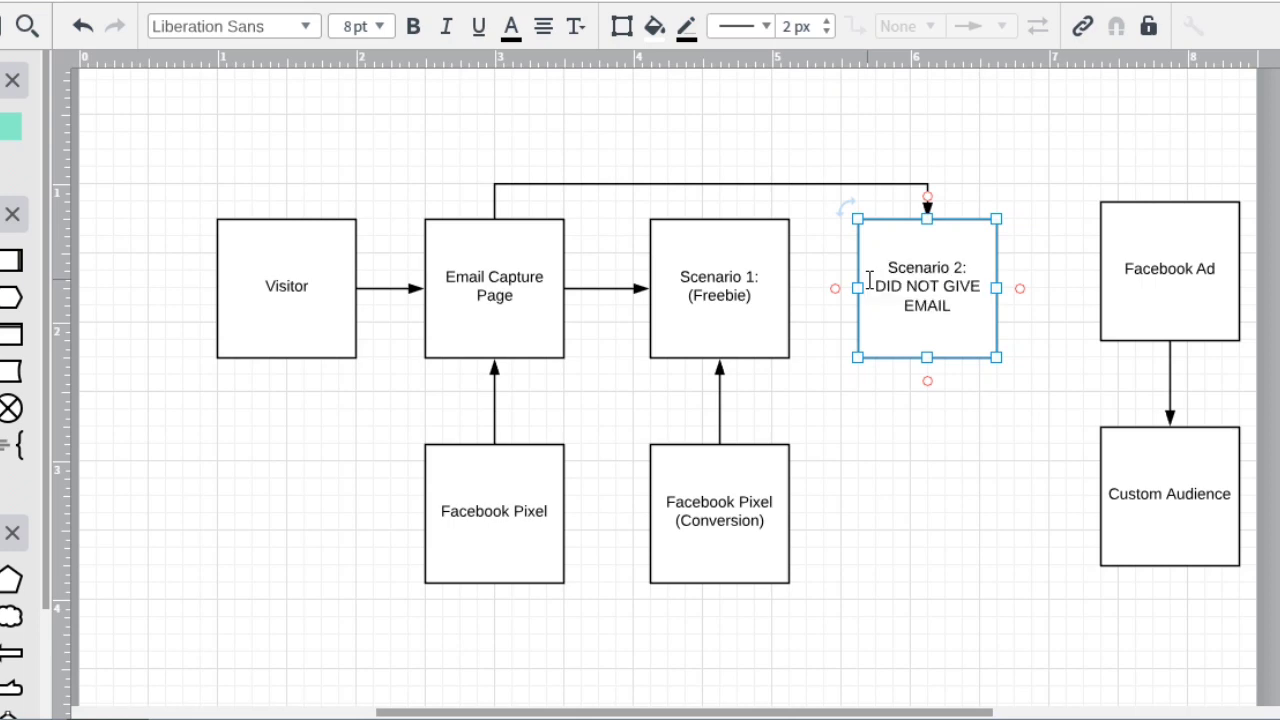
{"action": "left_click", "coordinate": [966, 437]}
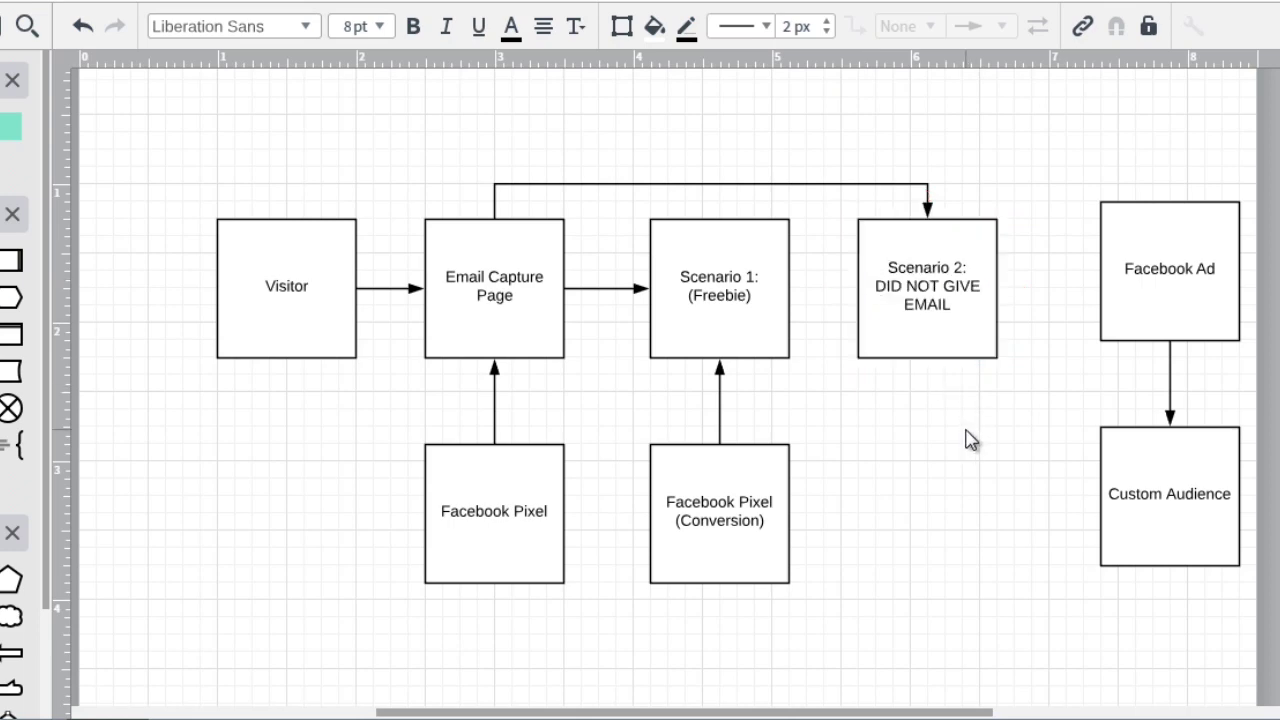
- Delete the arrow between the Facebook Ad and Custom Audience boxes
{"action": "left_click", "coordinate": [508, 285]}
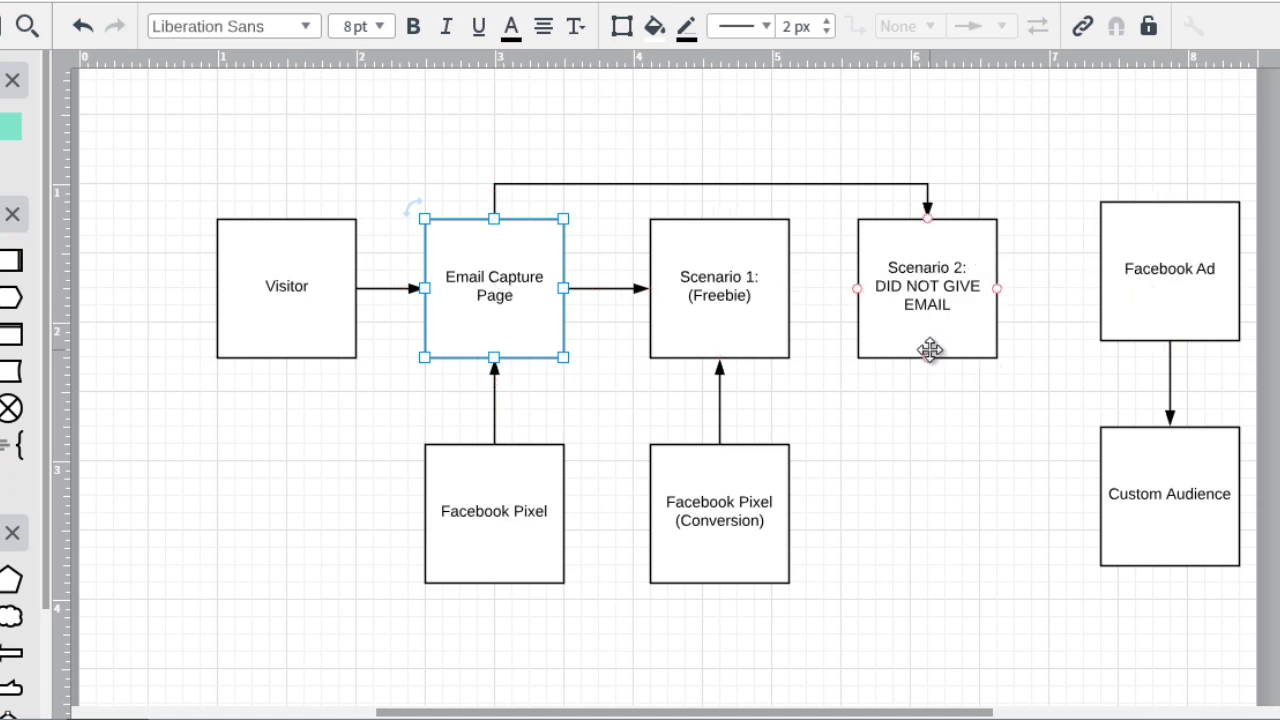
{"action": "left_click", "coordinate": [1166, 331]}
{"action": "left_click", "coordinate": [1170, 364]}
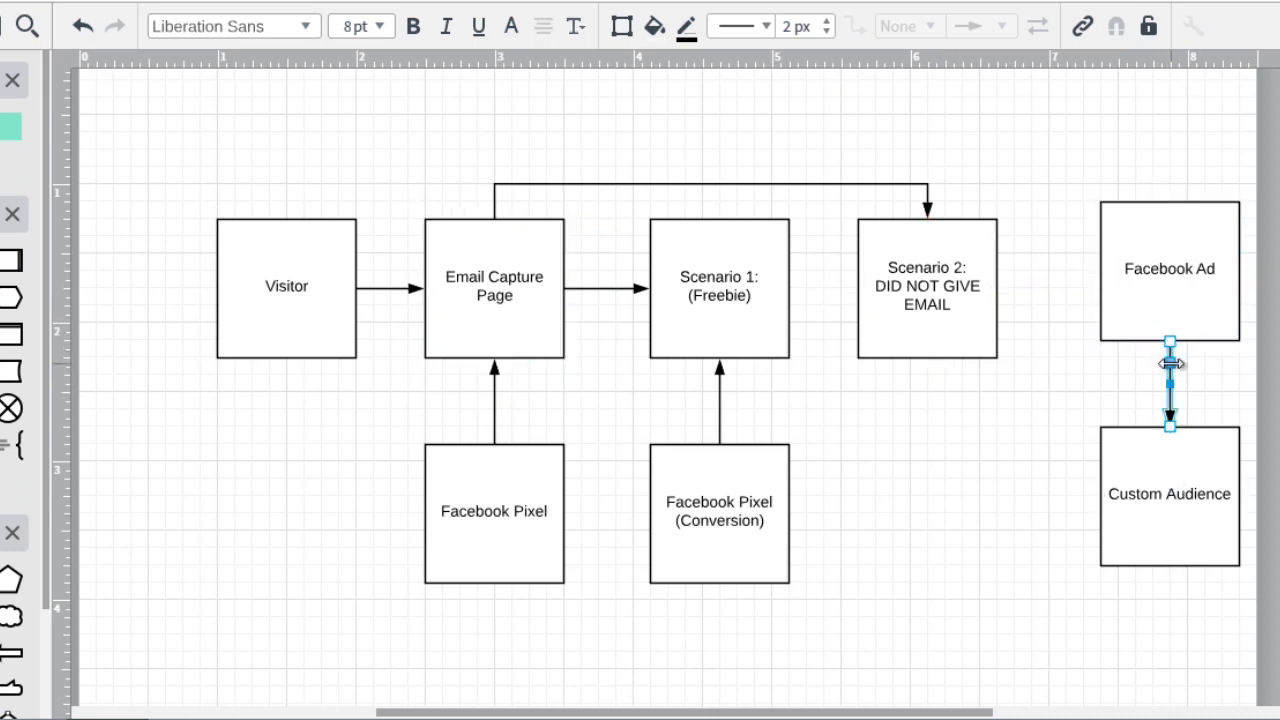
{"action": "key", "text": "Delete"}
- Move the Custom Audience box directly below Scenario 2, level with the Facebook Pixel boxes, and the Facebook Ad box to its lower right
{"action": "left_click_drag", "start_coordinate": [1172, 274], "coordinate": [950, 650]}
{"action": "left_click_drag", "start_coordinate": [1166, 466], "coordinate": [921, 485]}
{"action": "left_click_drag", "start_coordinate": [951, 618], "coordinate": [1159, 583]}
{"action": "left_click_drag", "start_coordinate": [922, 487], "coordinate": [927, 497]}
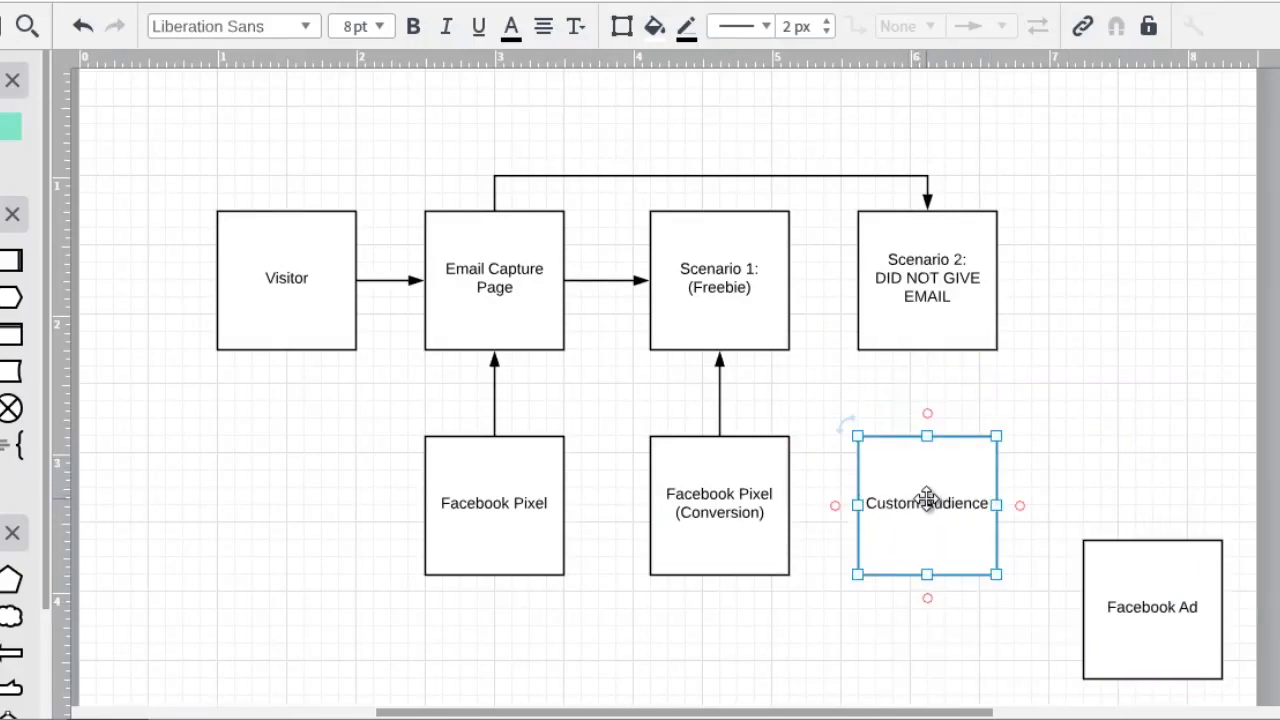
- Draw an arrow from the Scenario 2 box down to Custom Audience and move the Facebook Ad box level with Custom Audience
{"action": "left_click", "coordinate": [951, 383]}
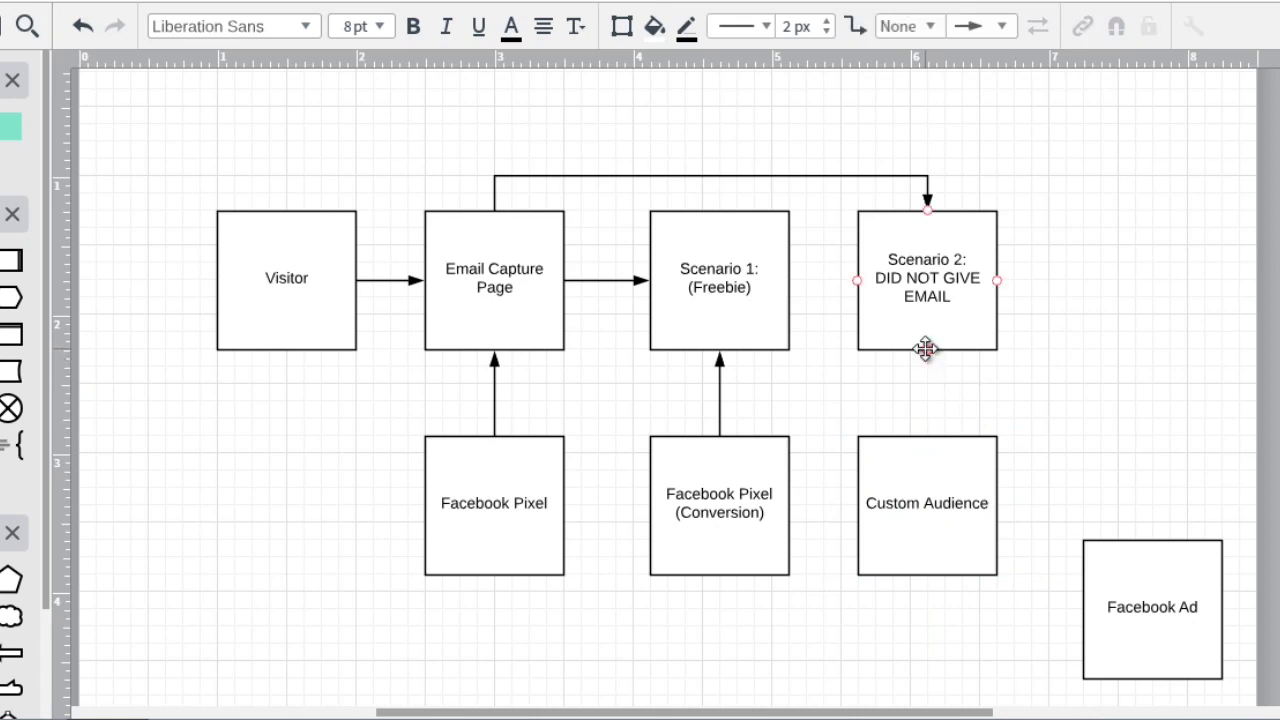
{"action": "left_click_drag", "start_coordinate": [927, 350], "coordinate": [937, 437]}
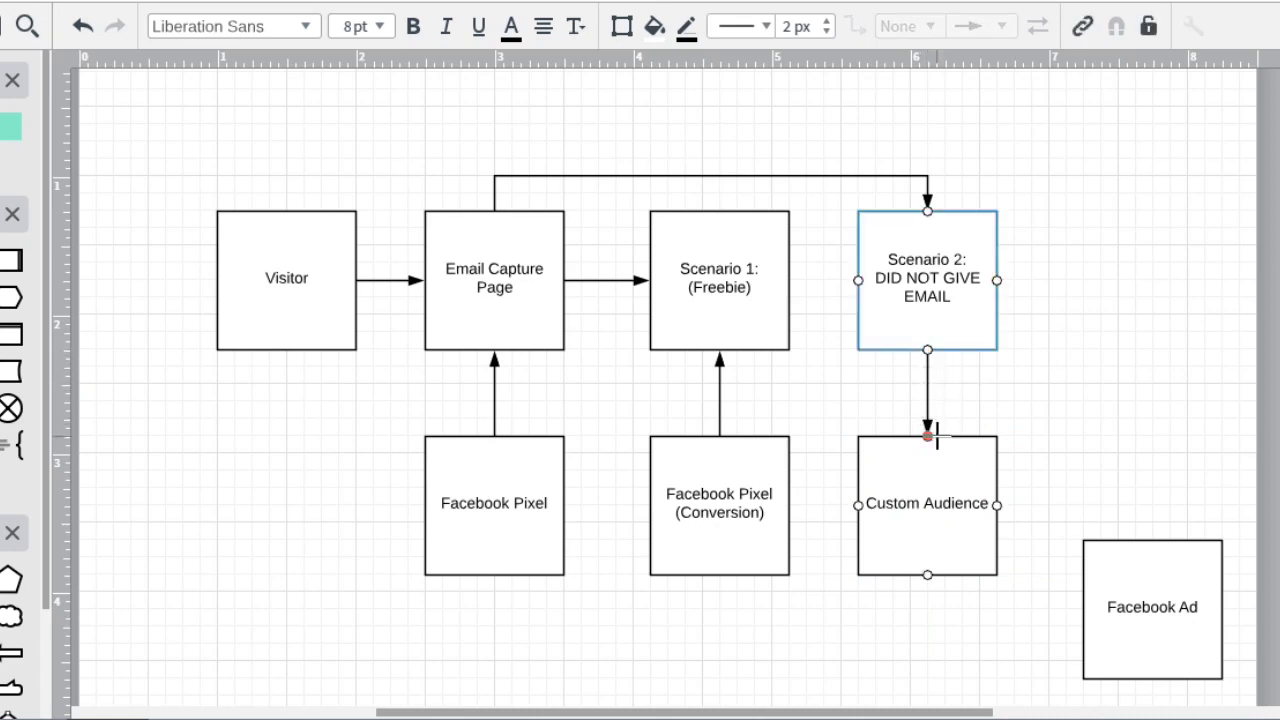
{"action": "left_click", "coordinate": [1080, 451]}
{"action": "left_click_drag", "start_coordinate": [1151, 566], "coordinate": [1130, 459]}
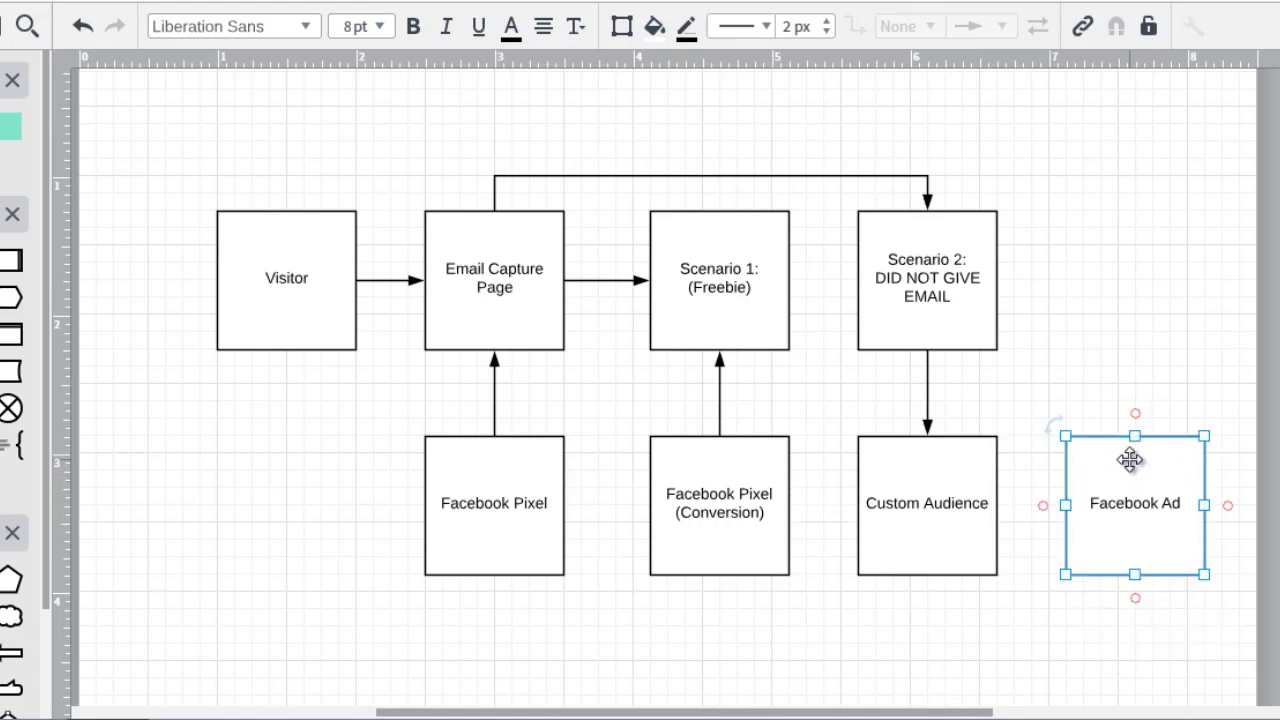
{"action": "left_click", "coordinate": [926, 318]}
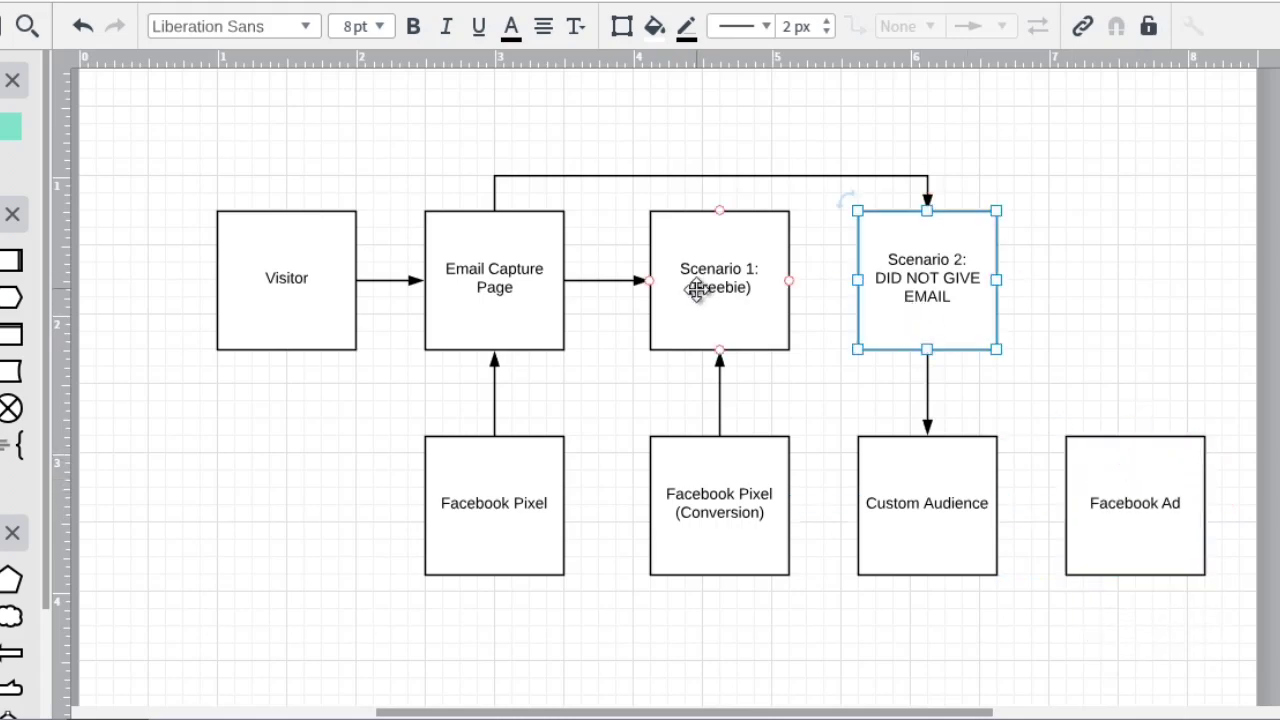
{"action": "left_click", "coordinate": [500, 275]}
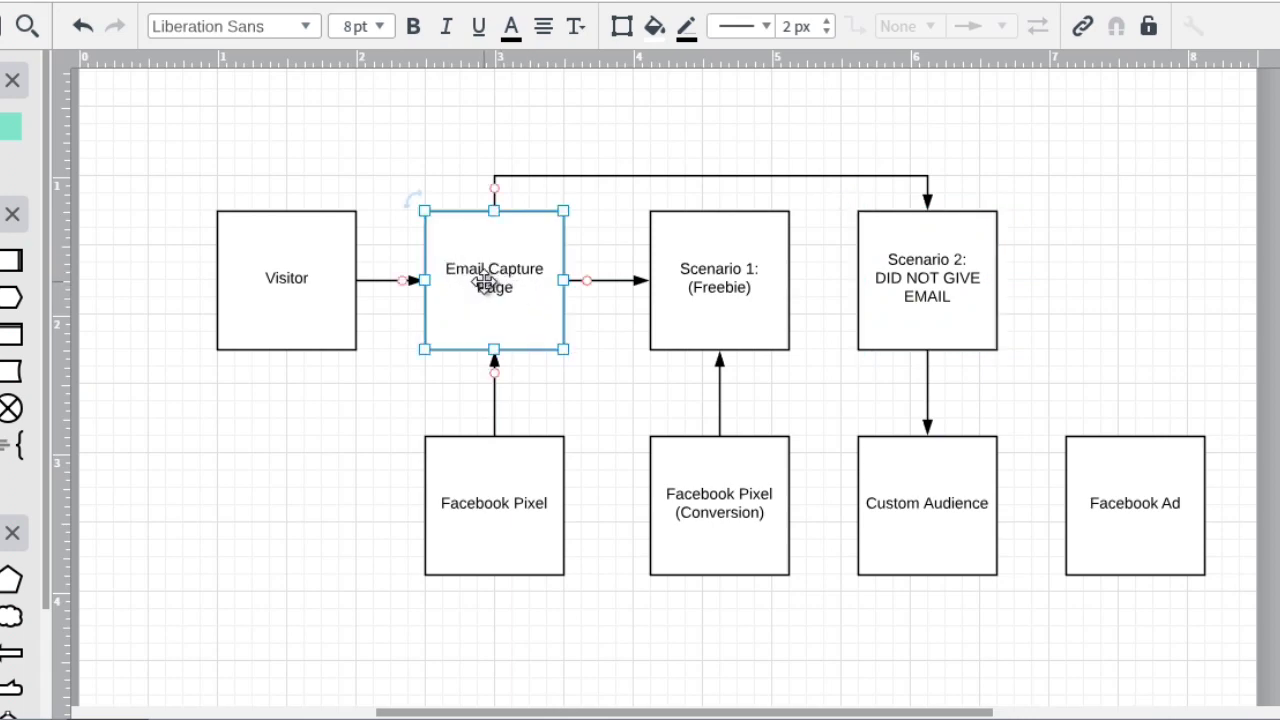
{"action": "left_click", "coordinate": [724, 276]}
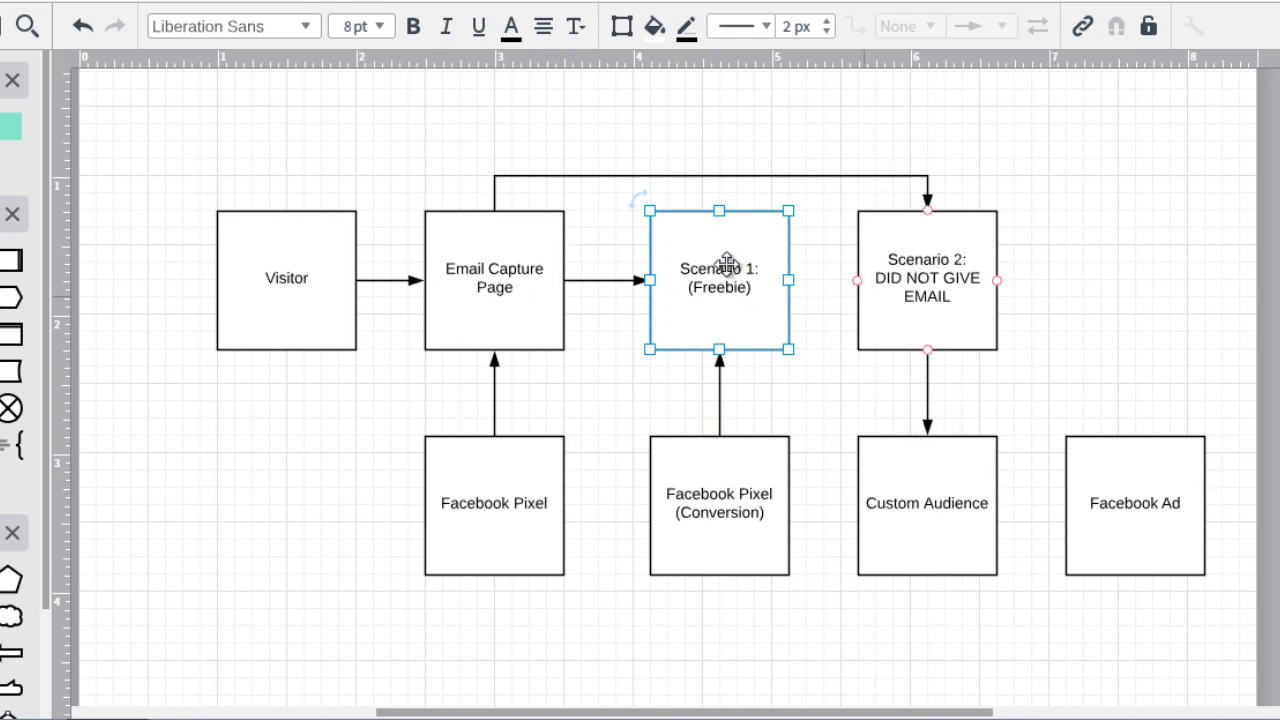
{"action": "left_click", "coordinate": [508, 294]}
{"action": "left_click", "coordinate": [694, 319]}
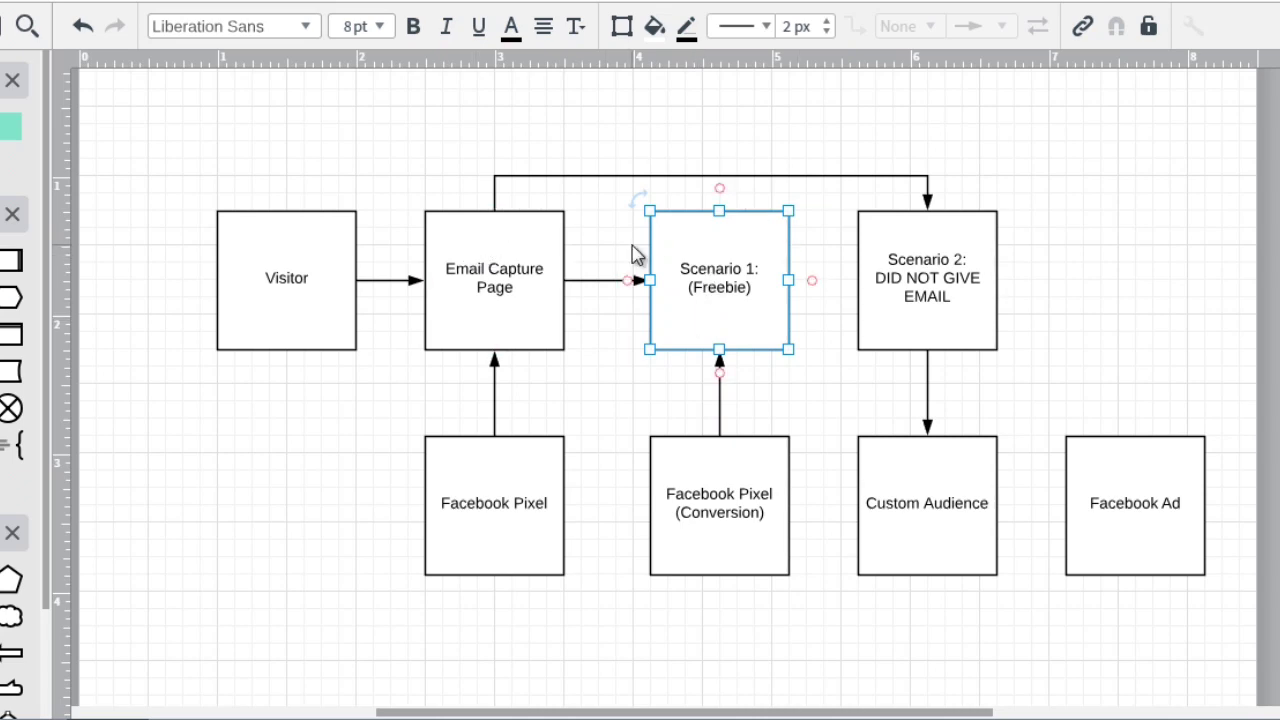
{"action": "left_click", "coordinate": [1104, 224]}
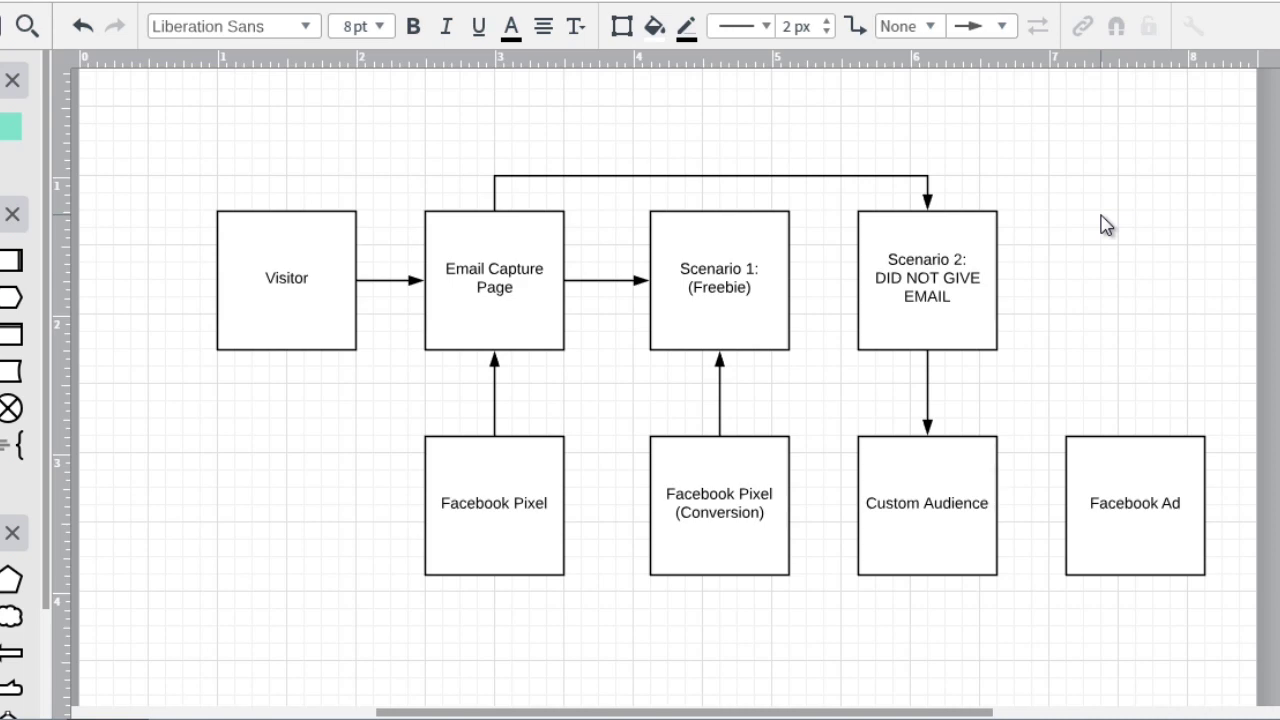
- Move the Facebook Ad box slightly closer to Custom Audience and draw an arrow from Custom Audience to it
{"action": "left_click", "coordinate": [1106, 458]}
{"action": "left_click_drag", "start_coordinate": [1106, 458], "coordinate": [1095, 456]}
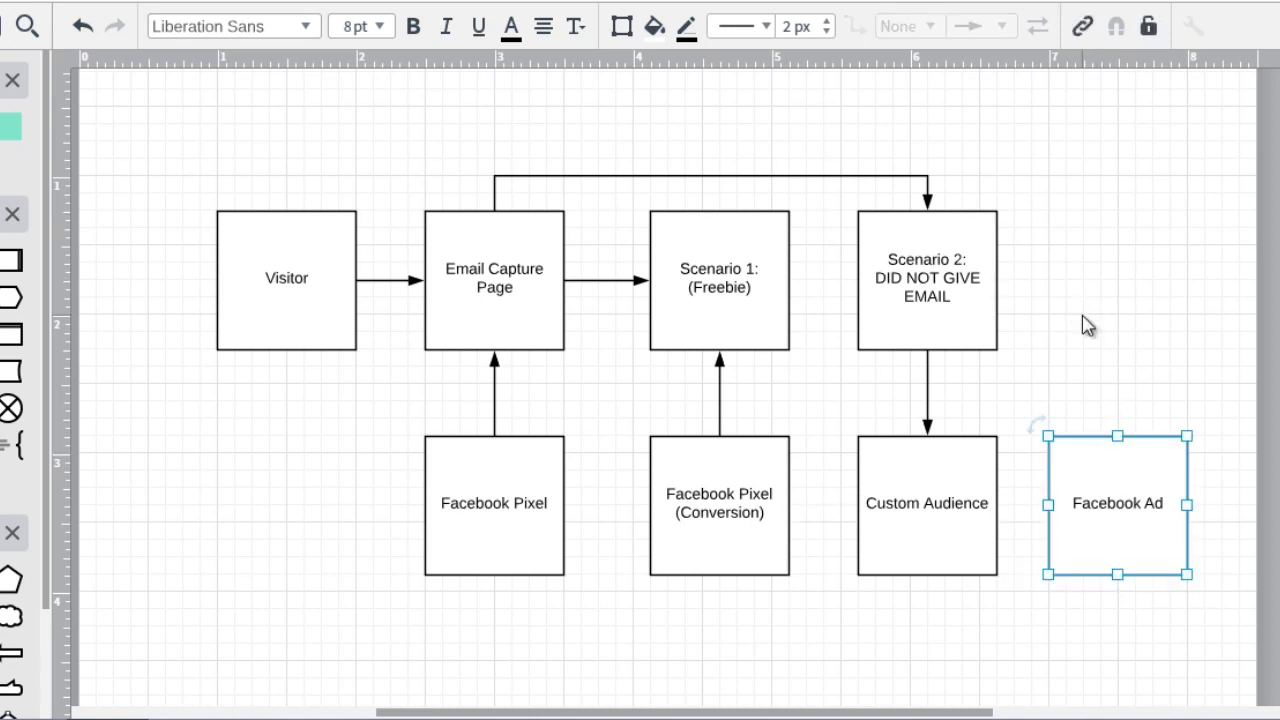
{"action": "left_click", "coordinate": [1088, 326]}
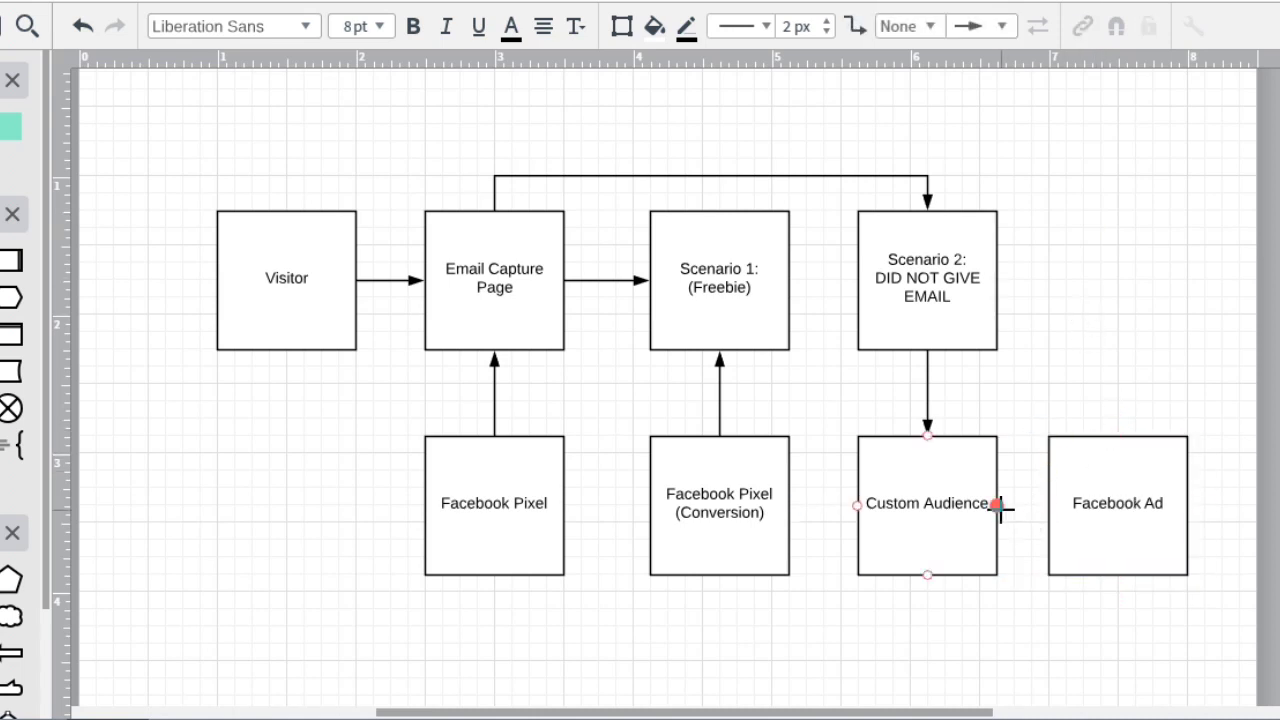
{"action": "left_click_drag", "start_coordinate": [997, 505], "coordinate": [1049, 506]}
{"action": "left_click", "coordinate": [1074, 349]}
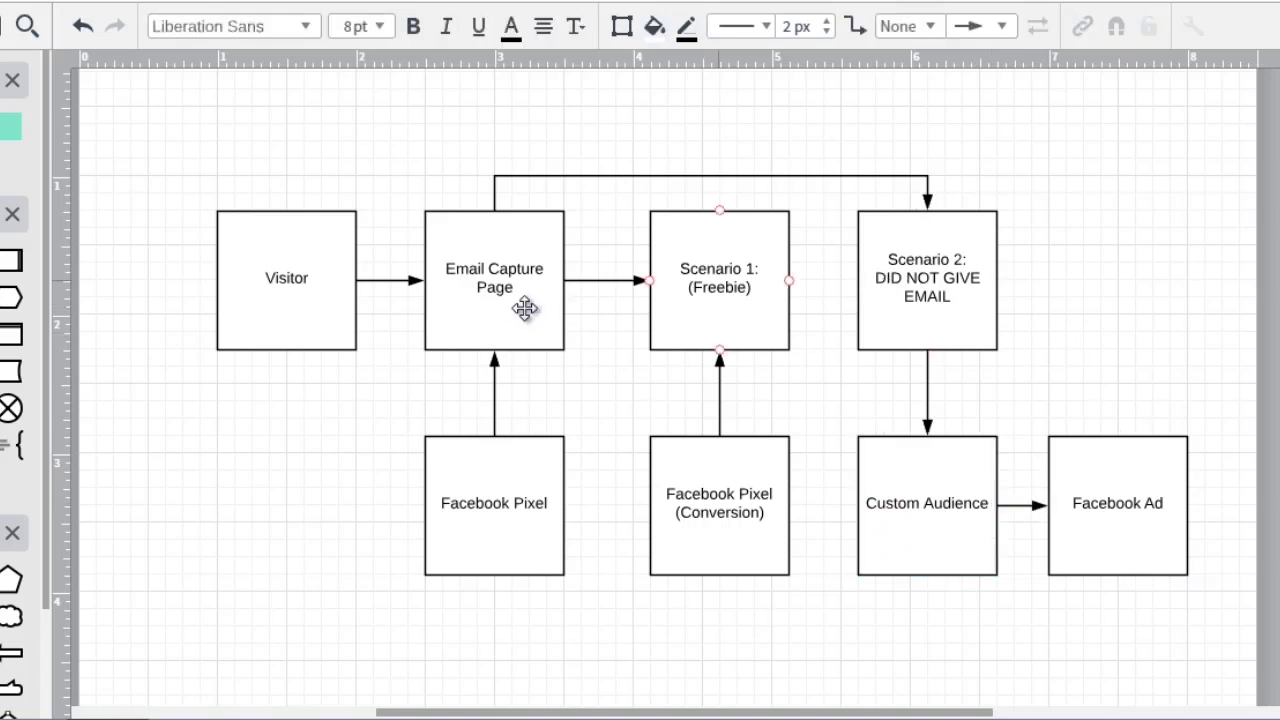
{"action": "left_click", "coordinate": [514, 310]}
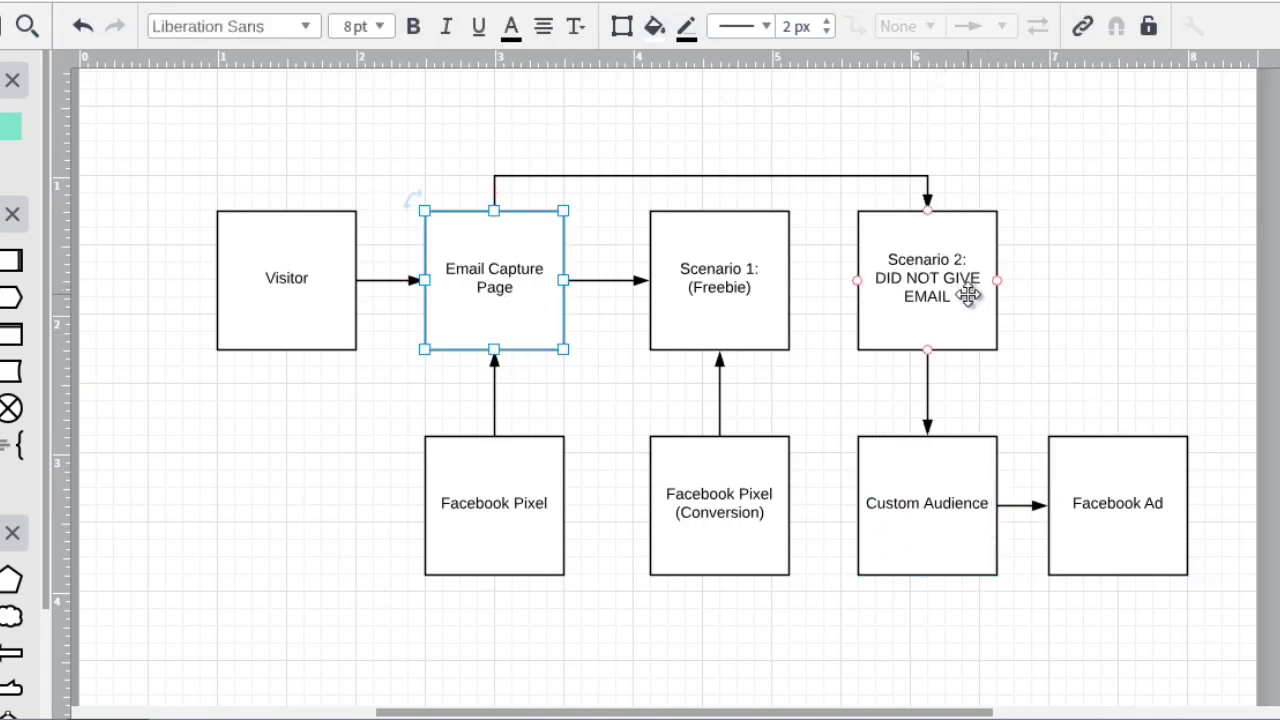
{"action": "left_click", "coordinate": [969, 290]}
{"action": "left_click", "coordinate": [941, 510]}
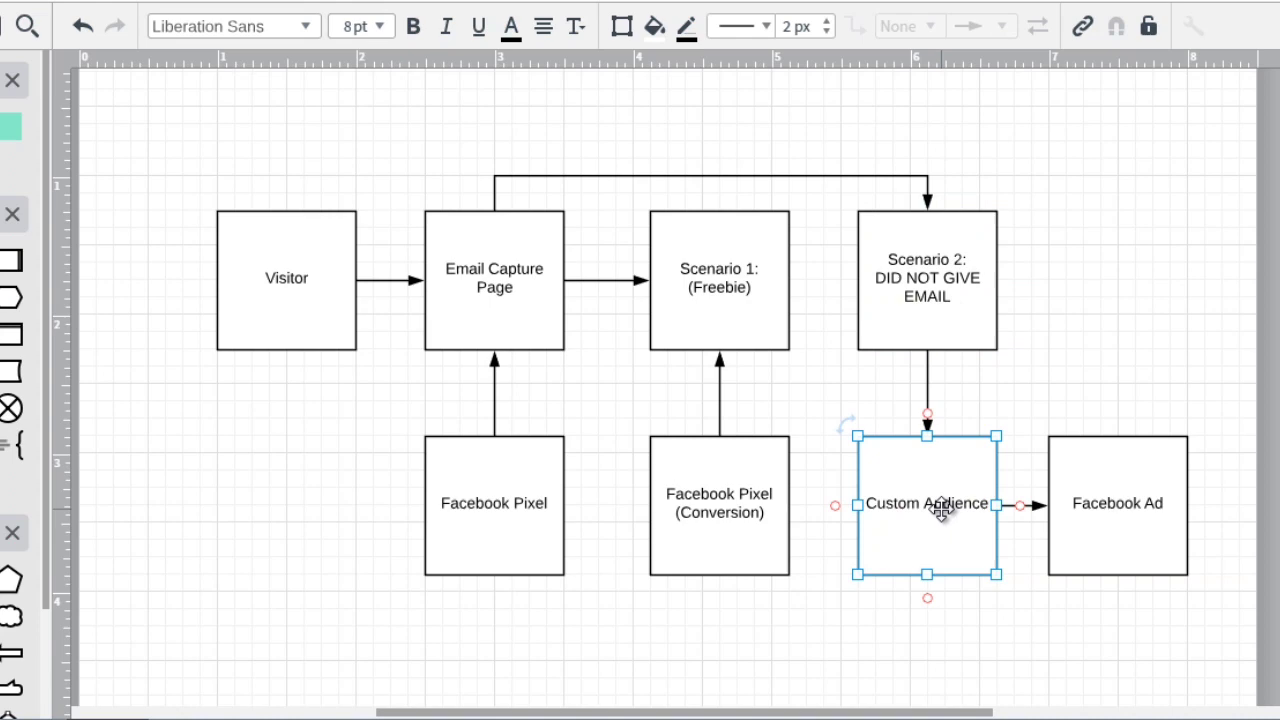
{"action": "left_click", "coordinate": [1083, 497]}
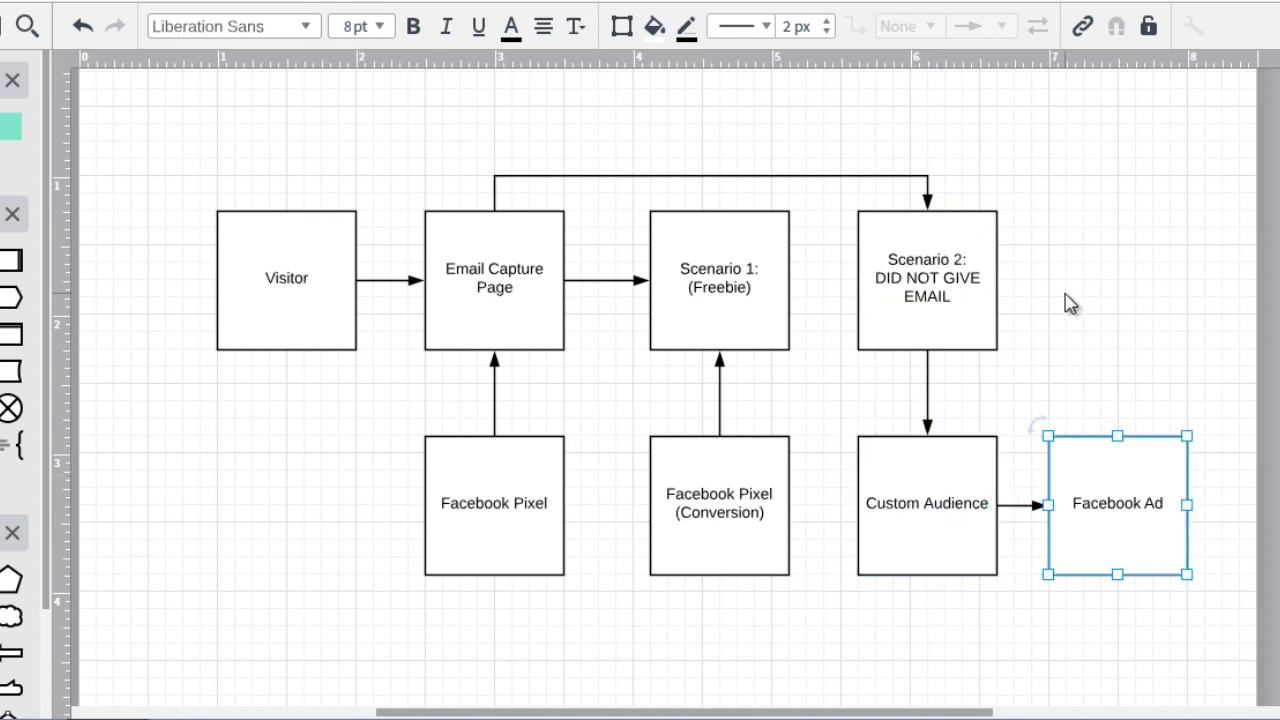
{"action": "left_click", "coordinate": [1068, 303]}
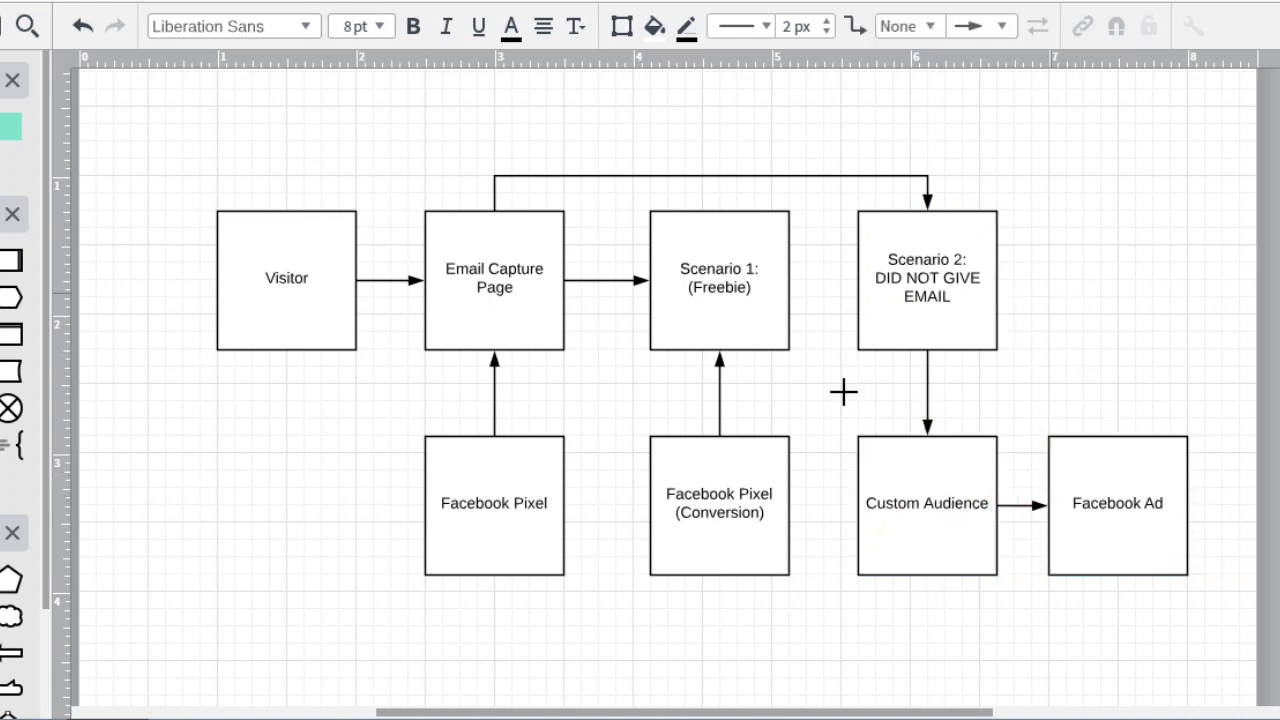
{"action": "left_click", "coordinate": [545, 503]}
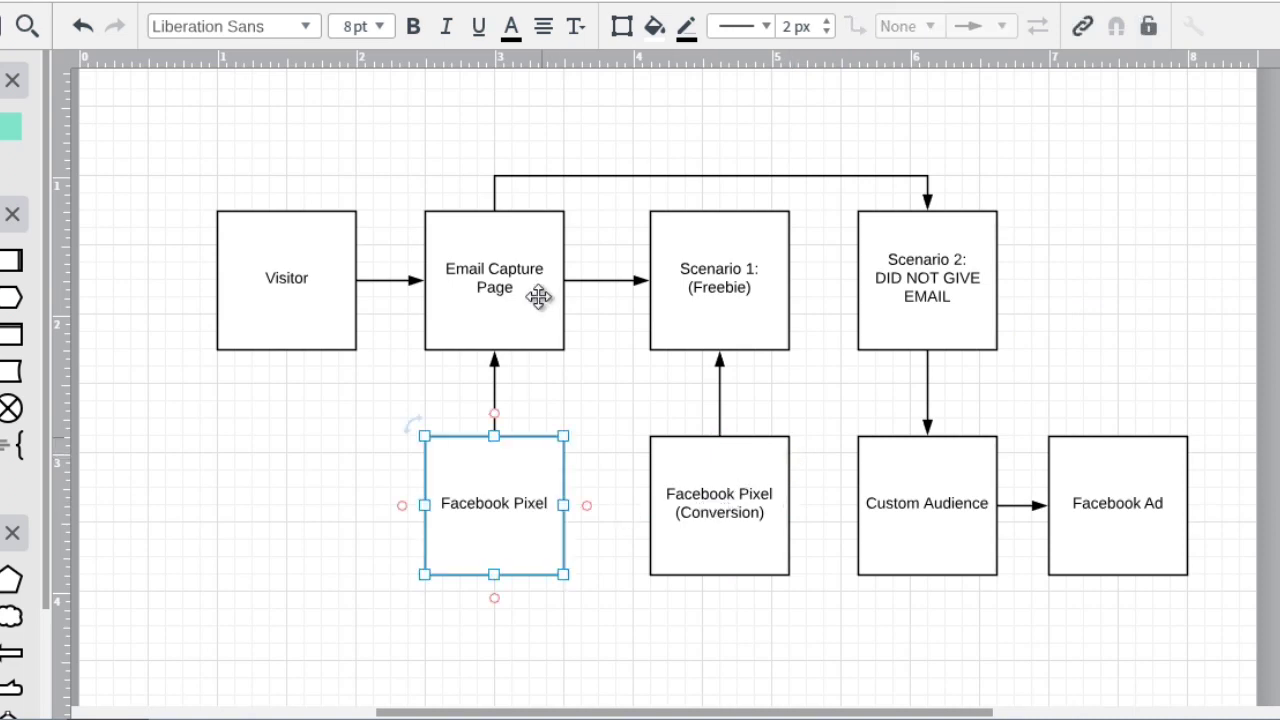
{"action": "left_click", "coordinate": [726, 266]}
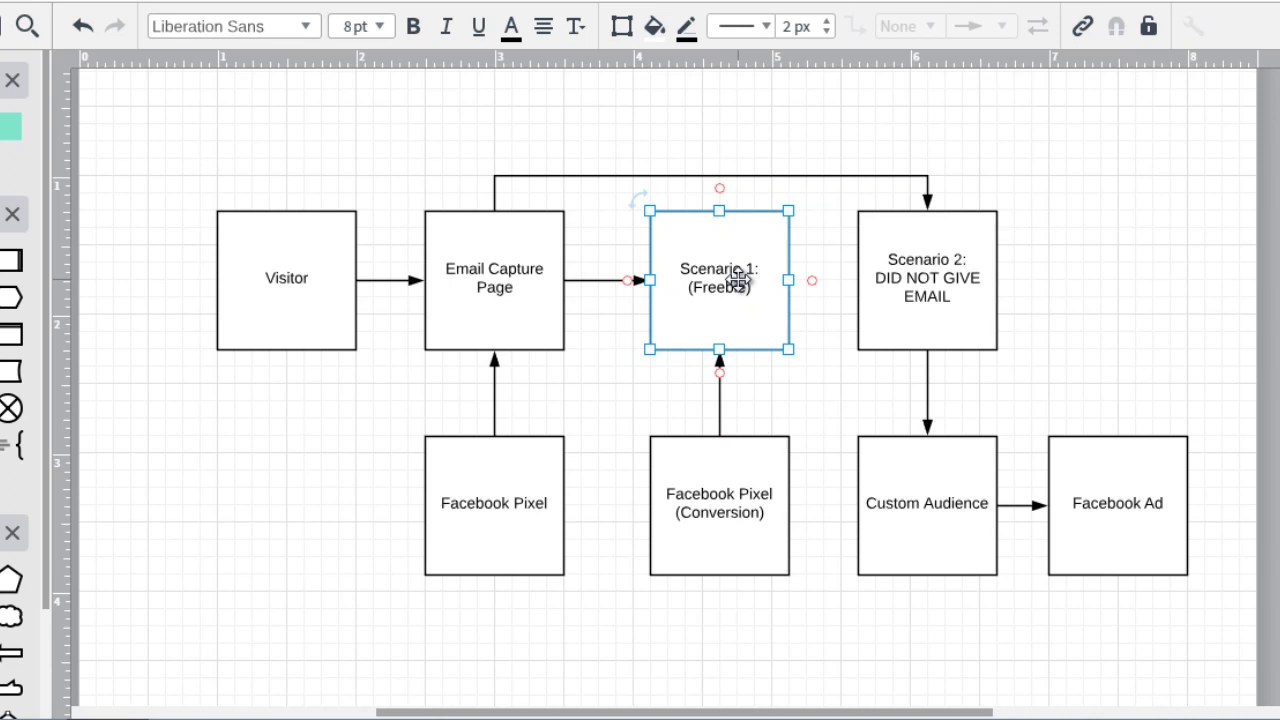
- Duplicate the entire flowchart with its arrows and move the copy directly below the original
{"action": "left_click", "coordinate": [1068, 197]}
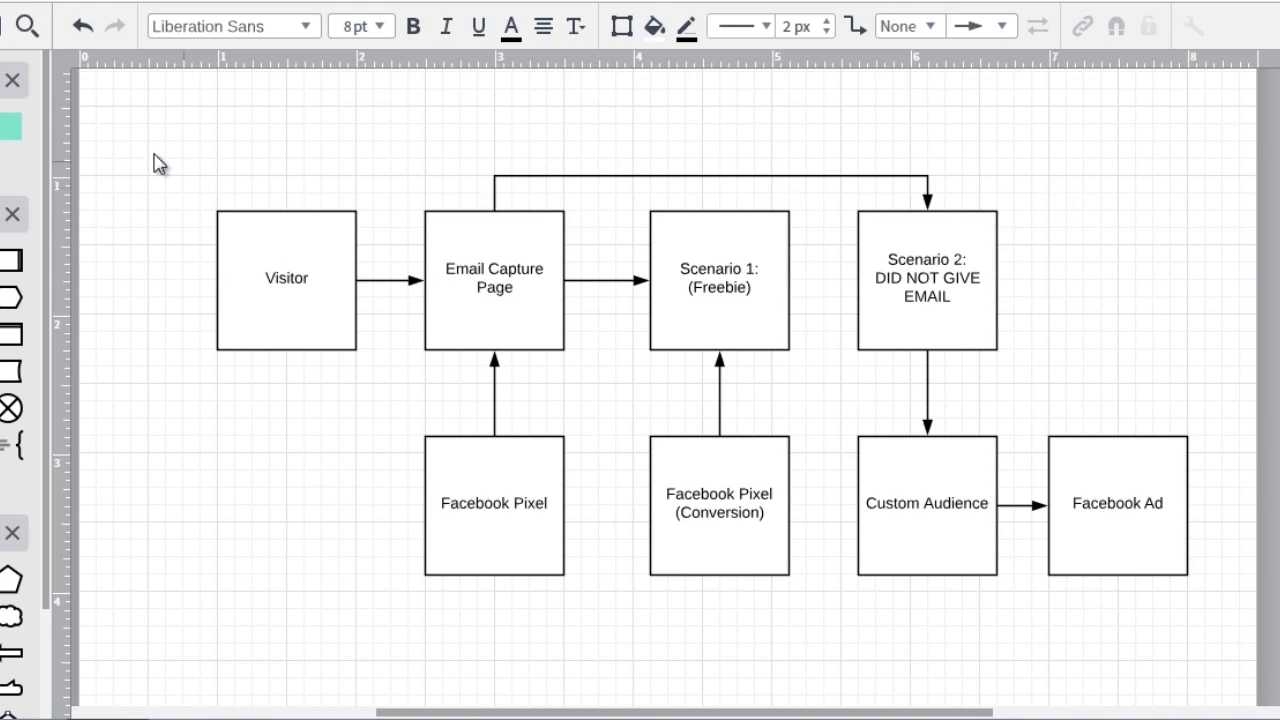
{"action": "left_click_drag", "start_coordinate": [152, 152], "coordinate": [1138, 568]}
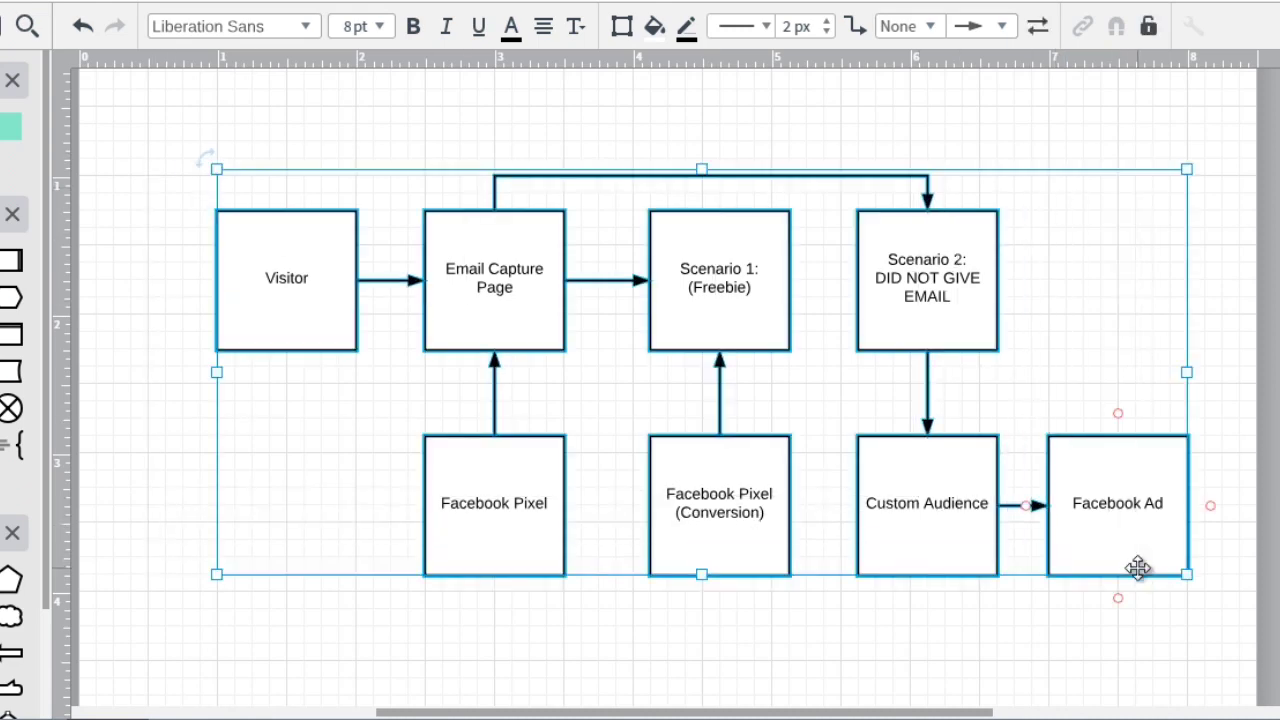
{"action": "key", "text": "ctrl+d"}
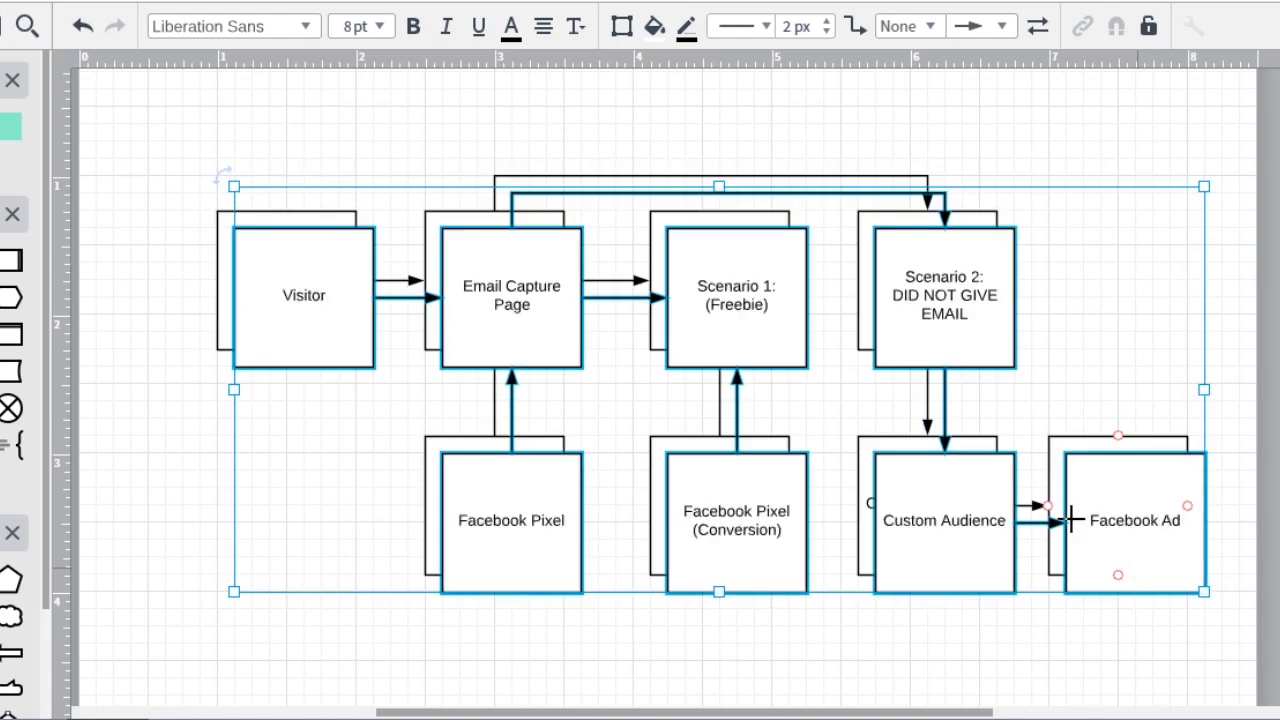
{"action": "left_click_drag", "start_coordinate": [714, 280], "coordinate": [660, 354]}
{"action": "left_click", "coordinate": [341, 157]}
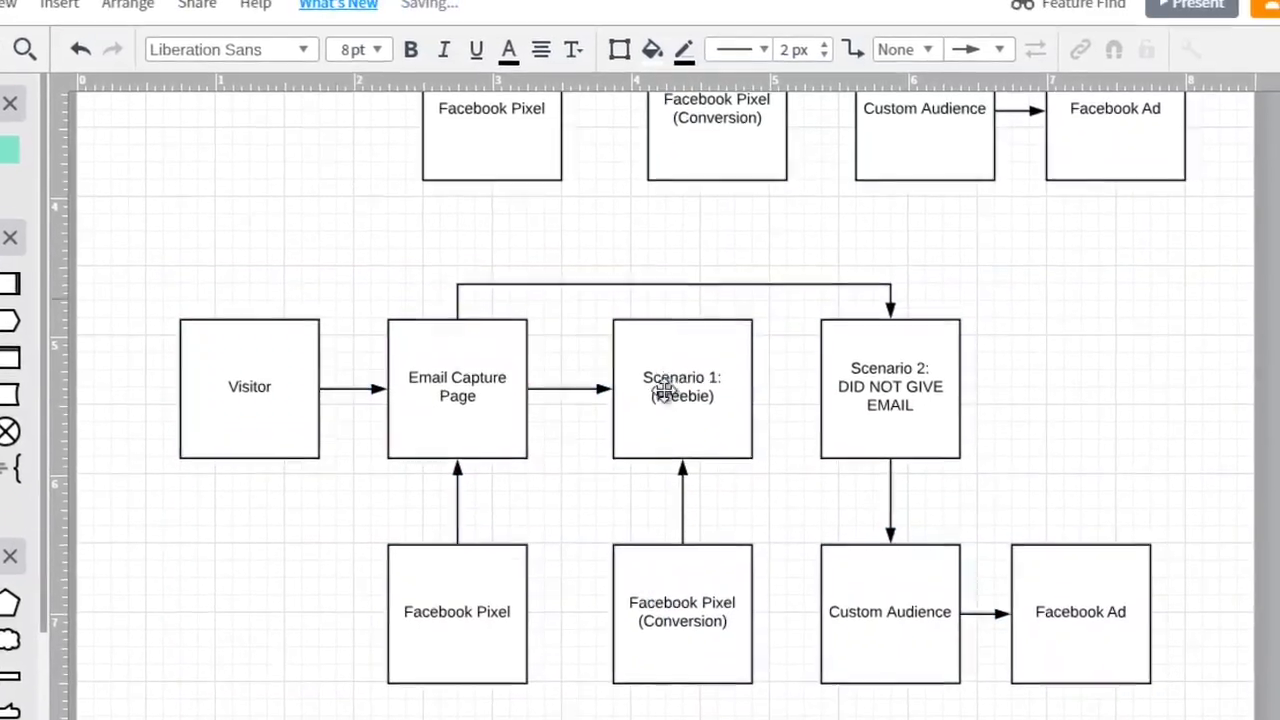
{"action": "left_click", "coordinate": [865, 365]}
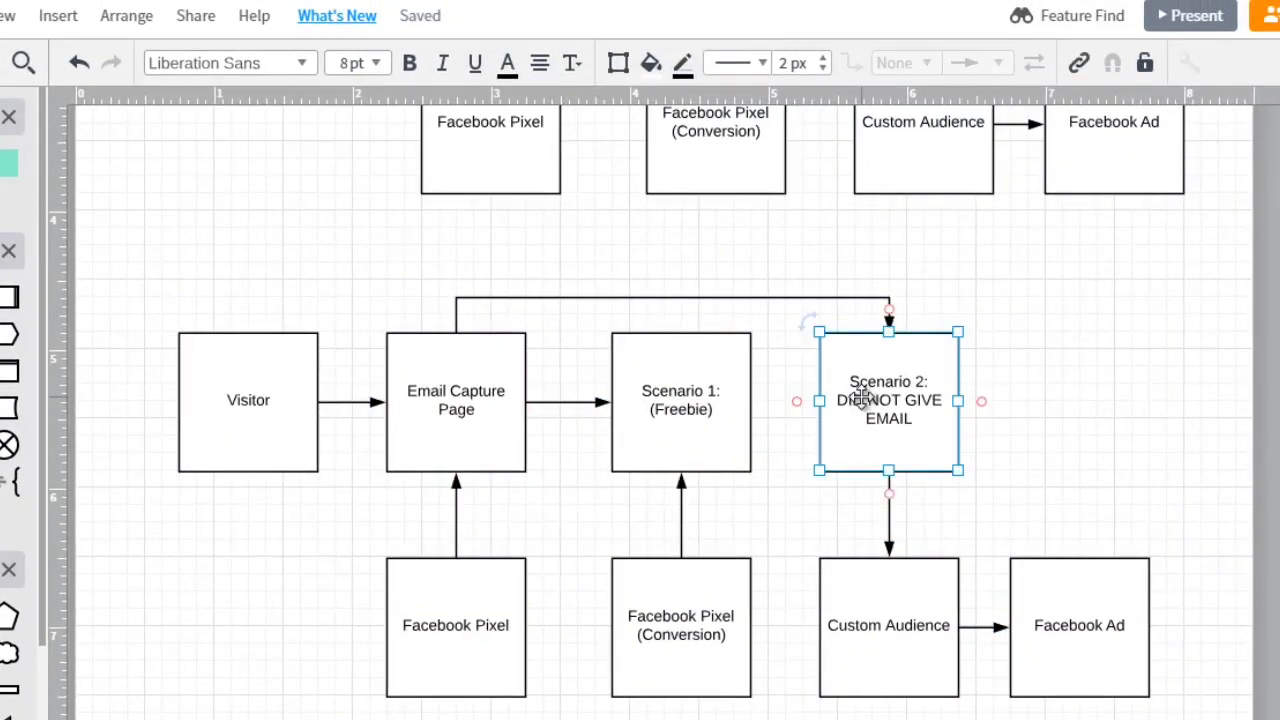
- Switch to the text notes on funnel goals and highlight the line "Sale (goal = get someone to buy)"
{"action": "left_click", "coordinate": [704, 718]}
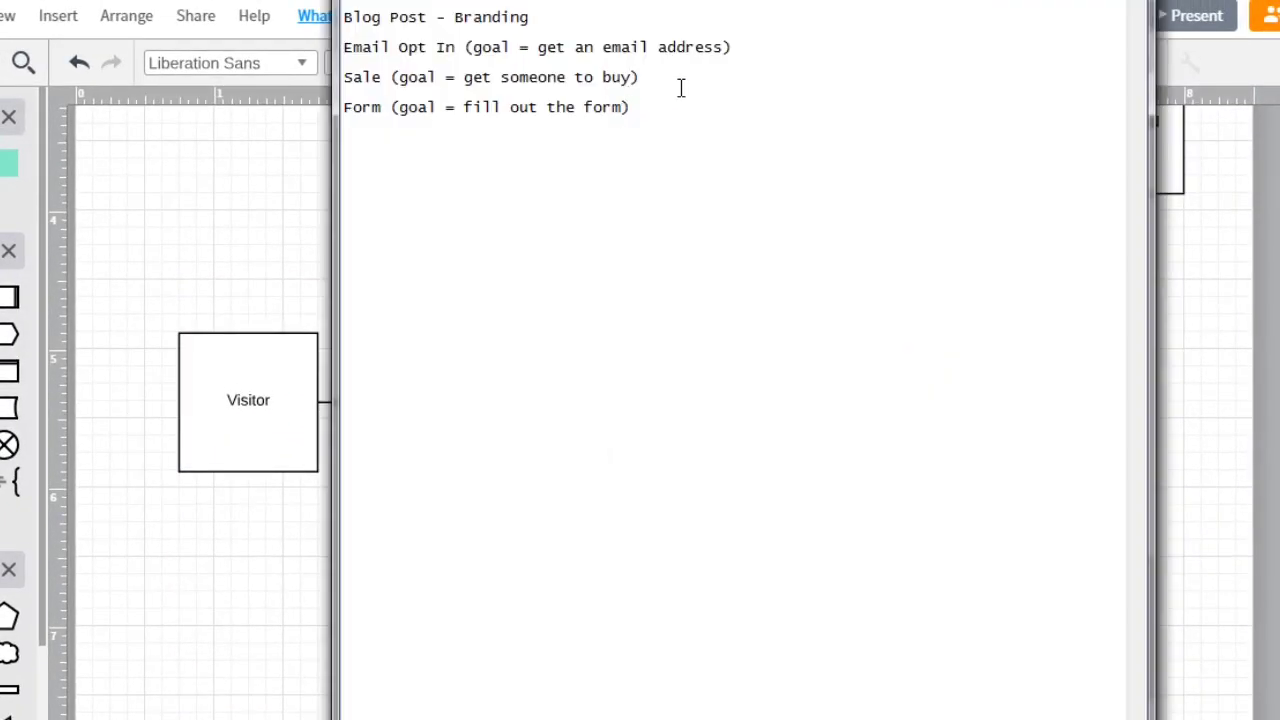
{"action": "left_click_drag", "start_coordinate": [680, 88], "coordinate": [338, 80]}
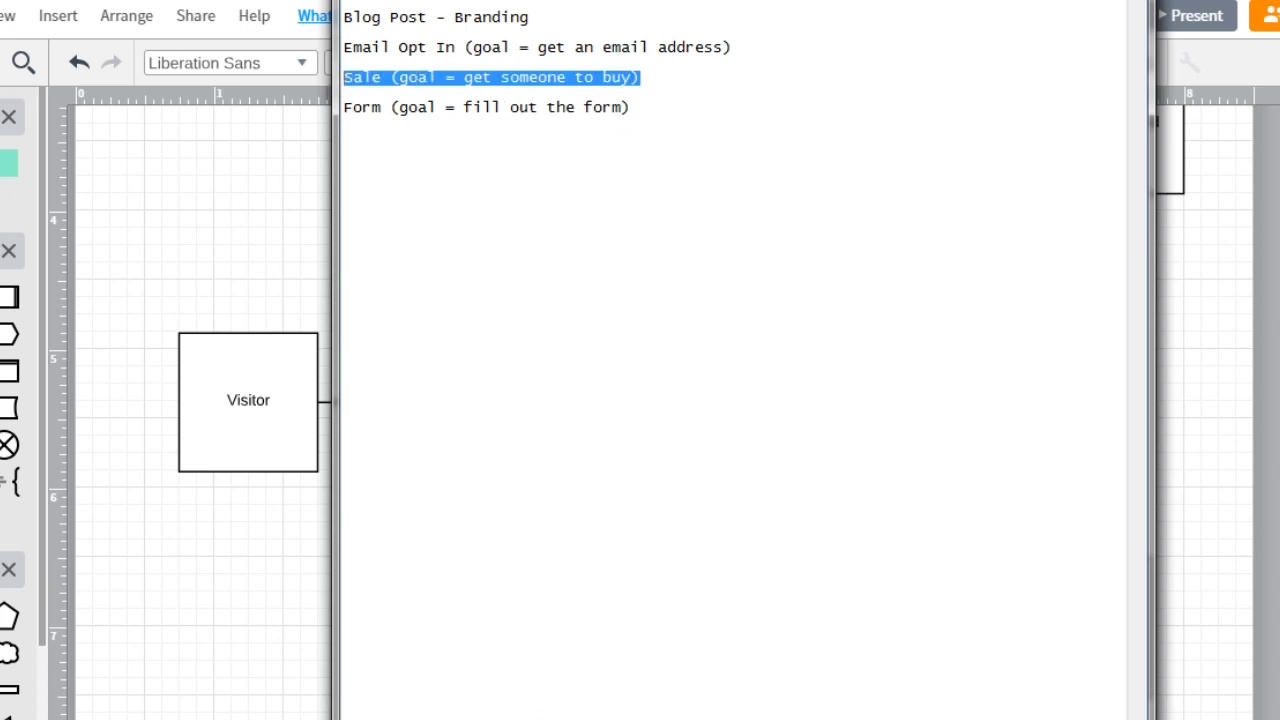
{"action": "left_click", "coordinate": [545, 718]}
- Return to the flowchart and open the text of the lower copy's Email Capture Page box for editing
{"action": "left_click", "coordinate": [341, 267]}
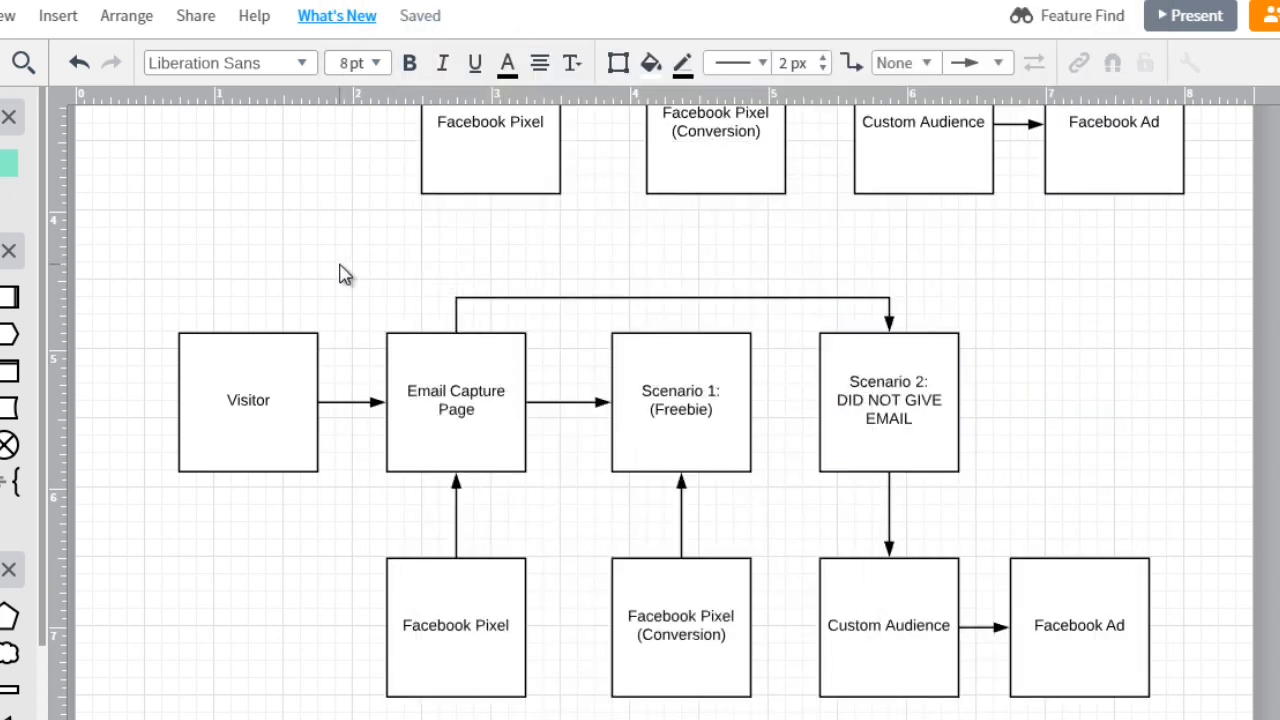
{"action": "left_click", "coordinate": [257, 385]}
{"action": "double_click", "coordinate": [455, 415]}
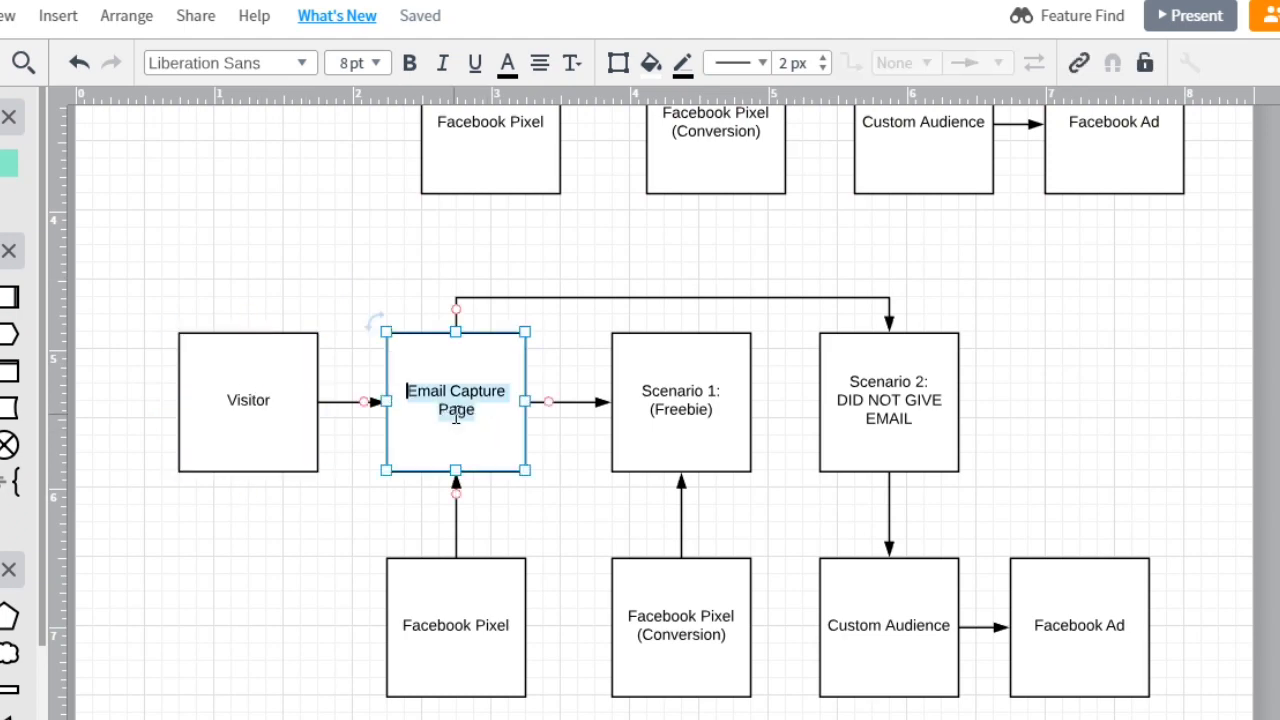
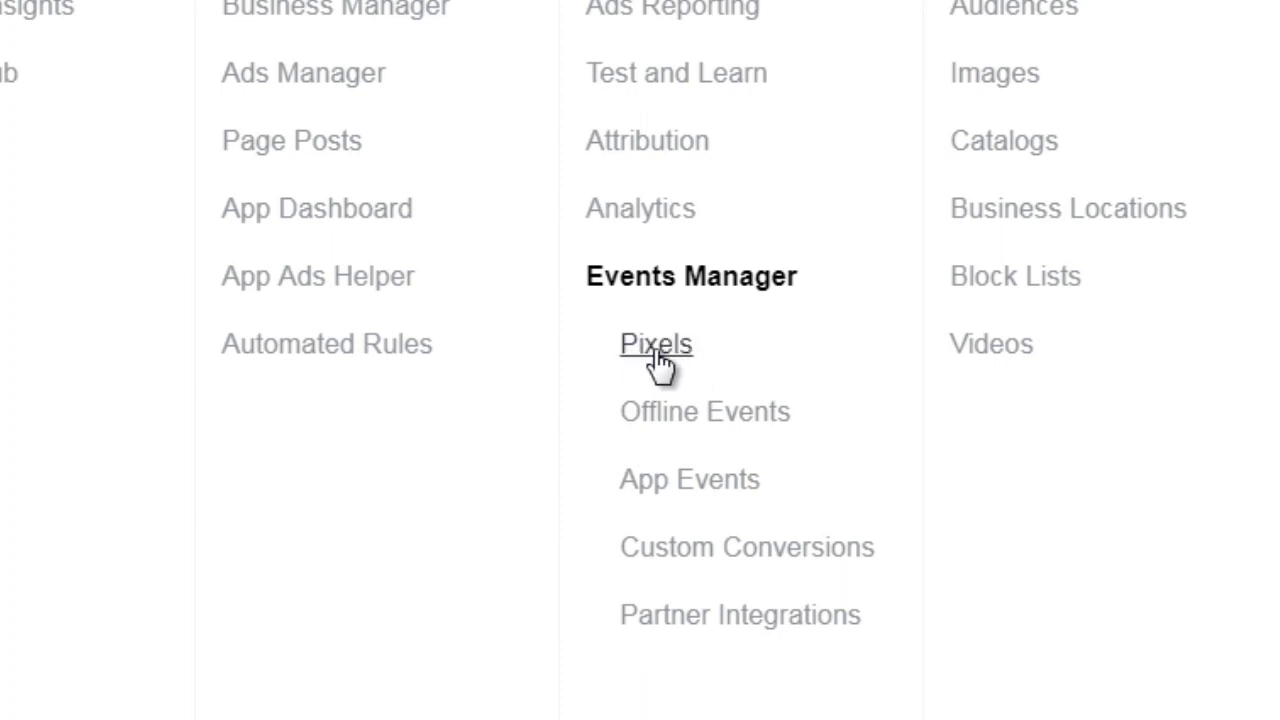
- Open Pixels in Facebook Events Manager, dismiss the Test Events tip, and go through the Install Pixel Code instructions from the pixel setup
{"action": "left_click", "coordinate": [656, 350]}
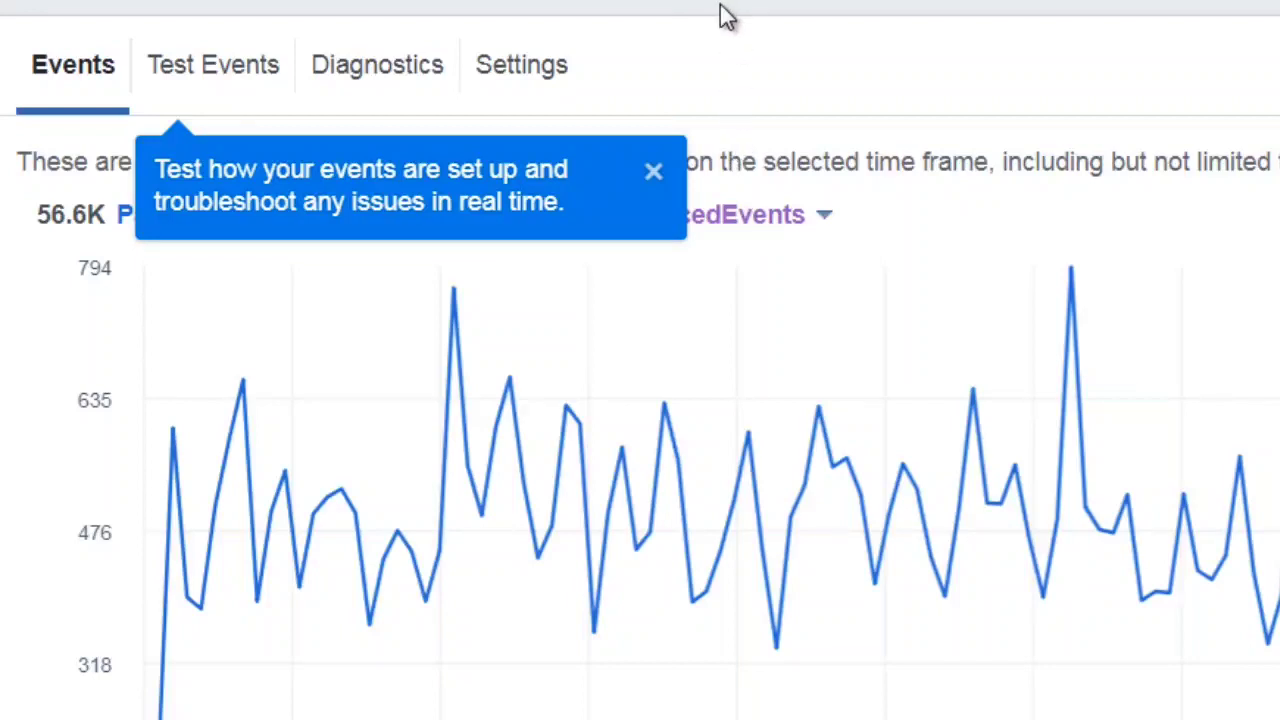
{"action": "left_click", "coordinate": [652, 176]}
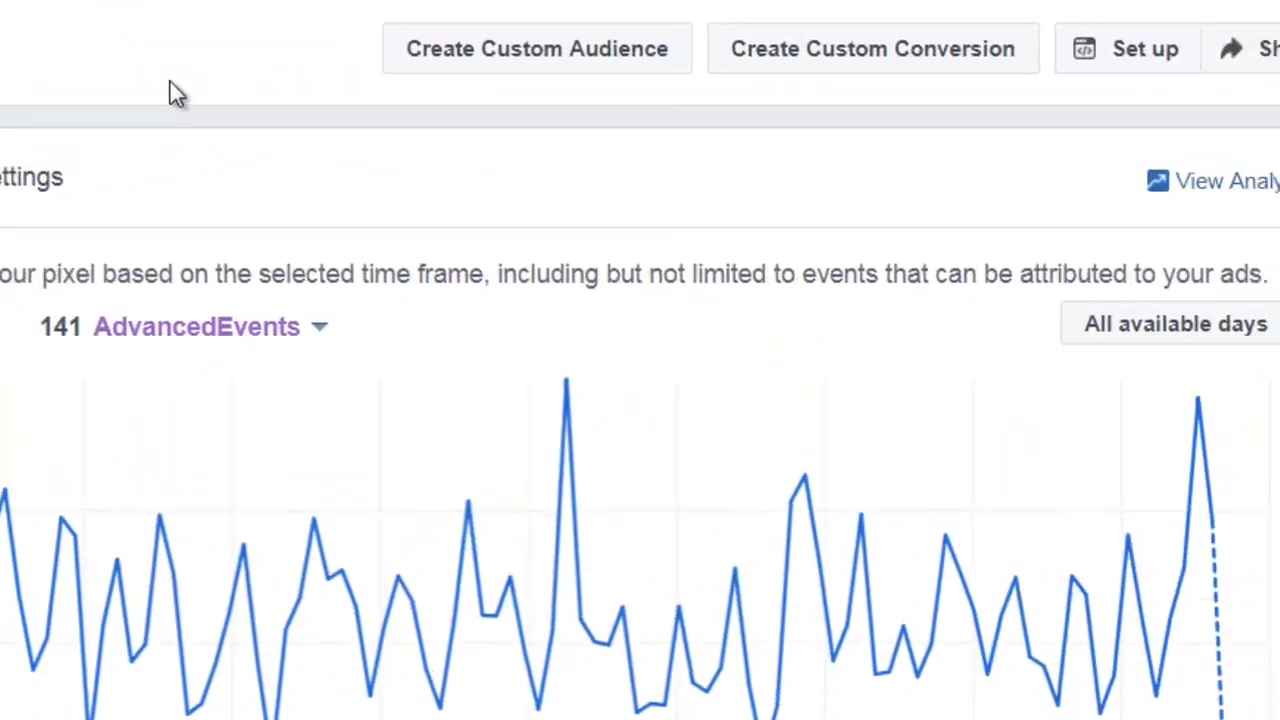
{"action": "left_click", "coordinate": [1138, 64]}
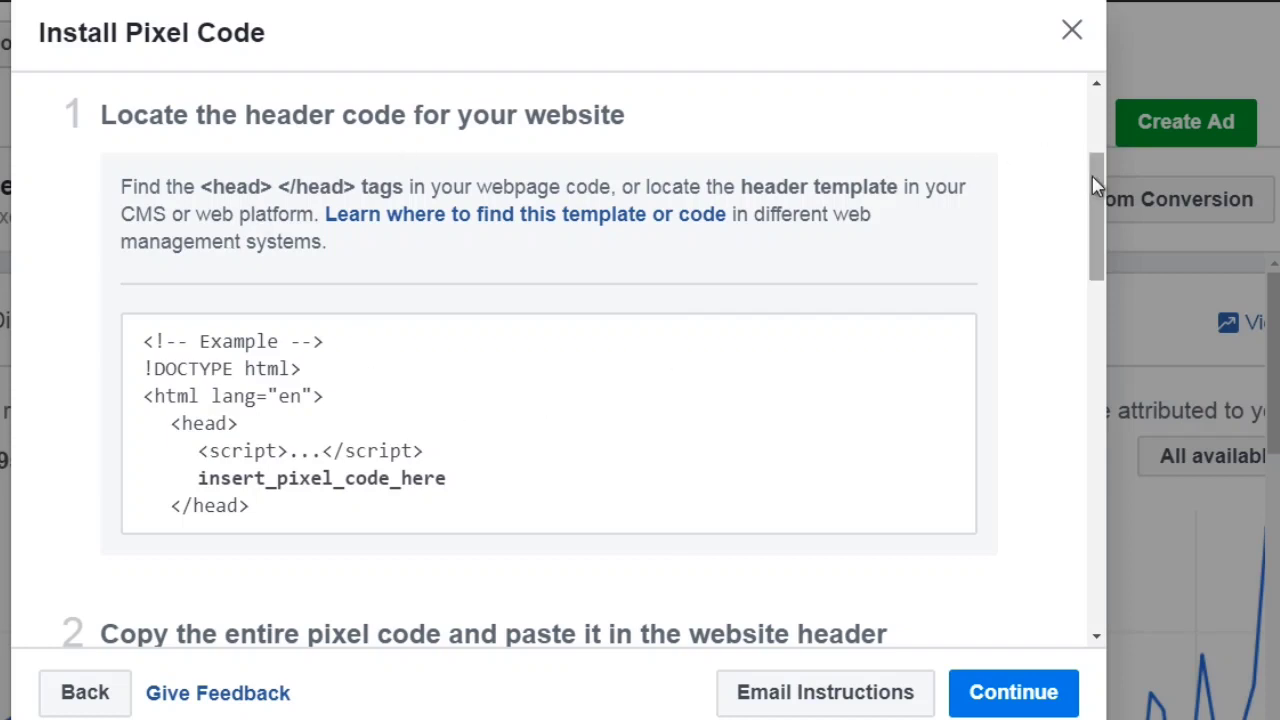
{"action": "left_click_drag", "start_coordinate": [1094, 179], "coordinate": [1096, 185]}
{"action": "left_click_drag", "start_coordinate": [1100, 197], "coordinate": [1094, 281]}
{"action": "left_click", "coordinate": [606, 522]}
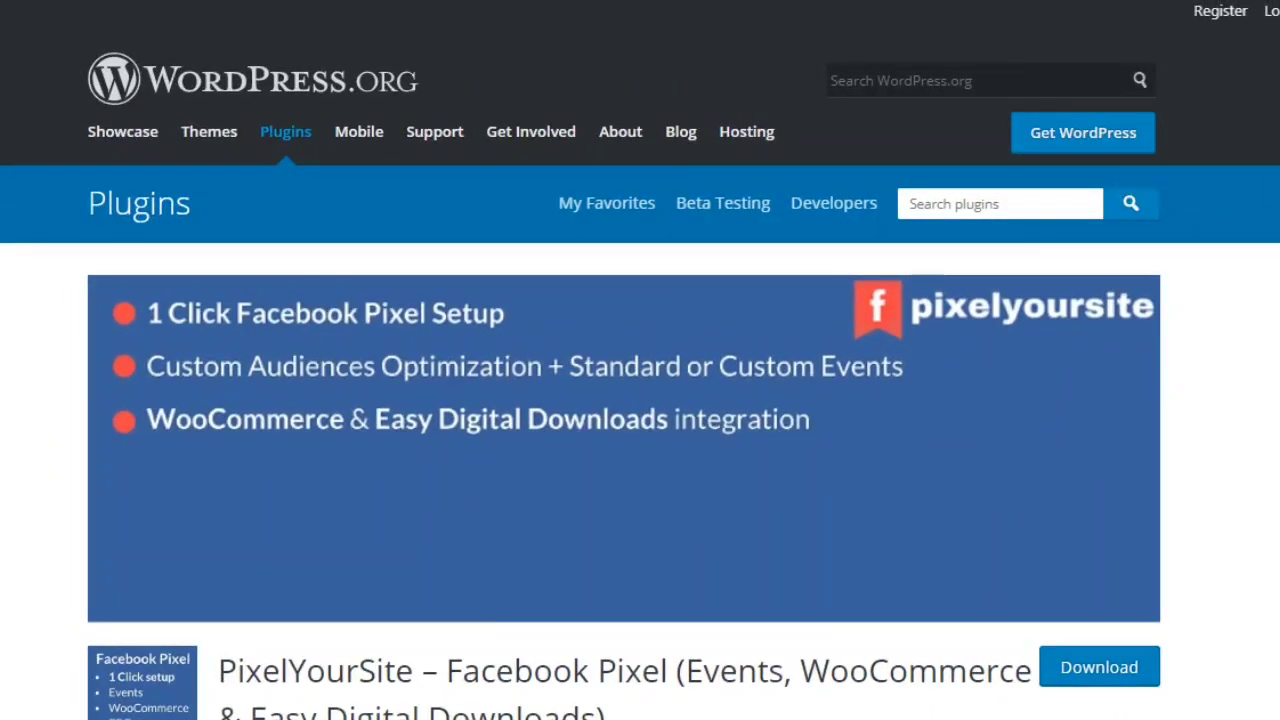
- Examine the PixelYourSite plugin page on WordPress.org, reading its description and its WooCommerce and Easy Digital Downloads integration details
{"action": "scroll", "coordinate": [640, 377], "scroll_direction": "down", "scroll_amount": 1}
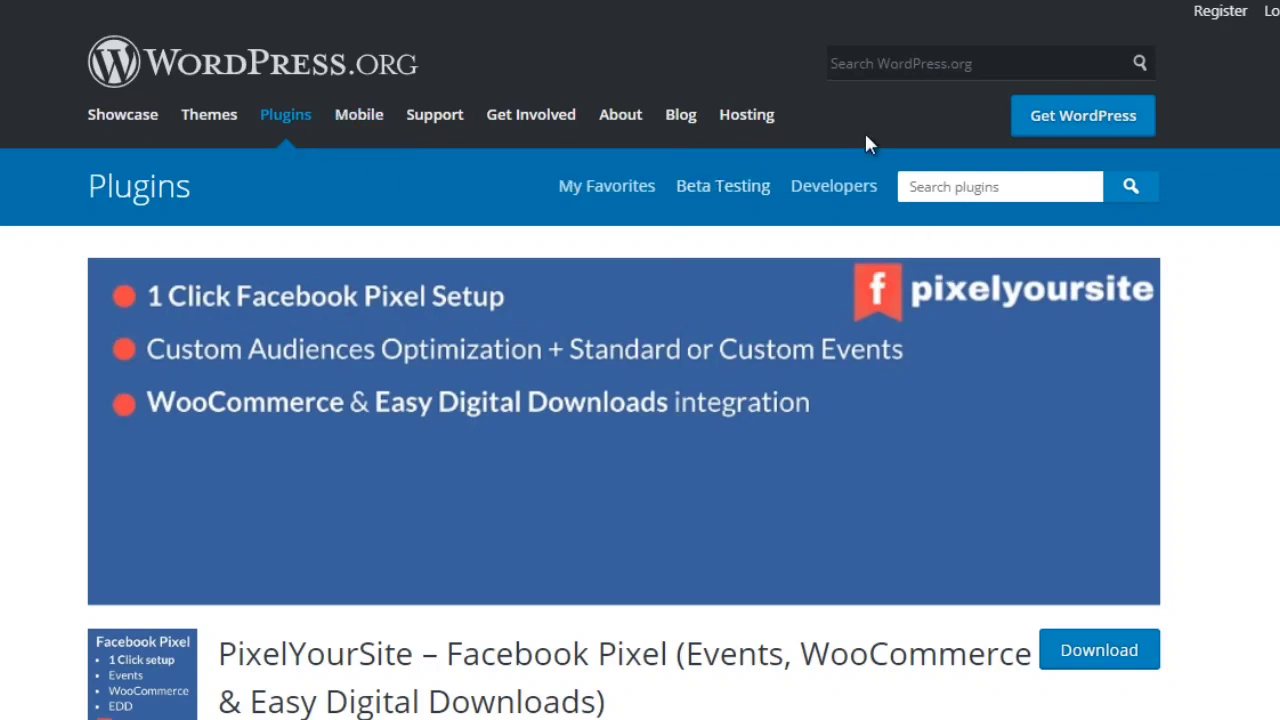
{"action": "left_click", "coordinate": [987, 191]}
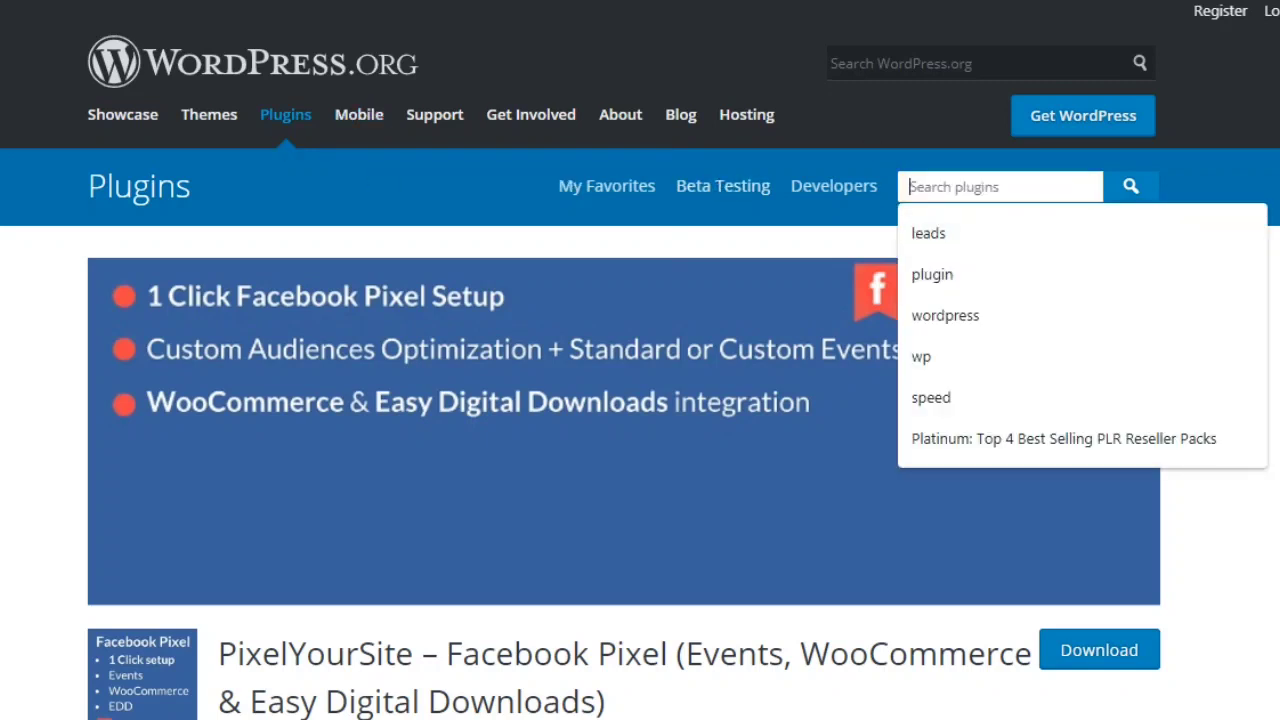
{"action": "scroll", "coordinate": [640, 400], "scroll_direction": "down", "scroll_amount": 3}
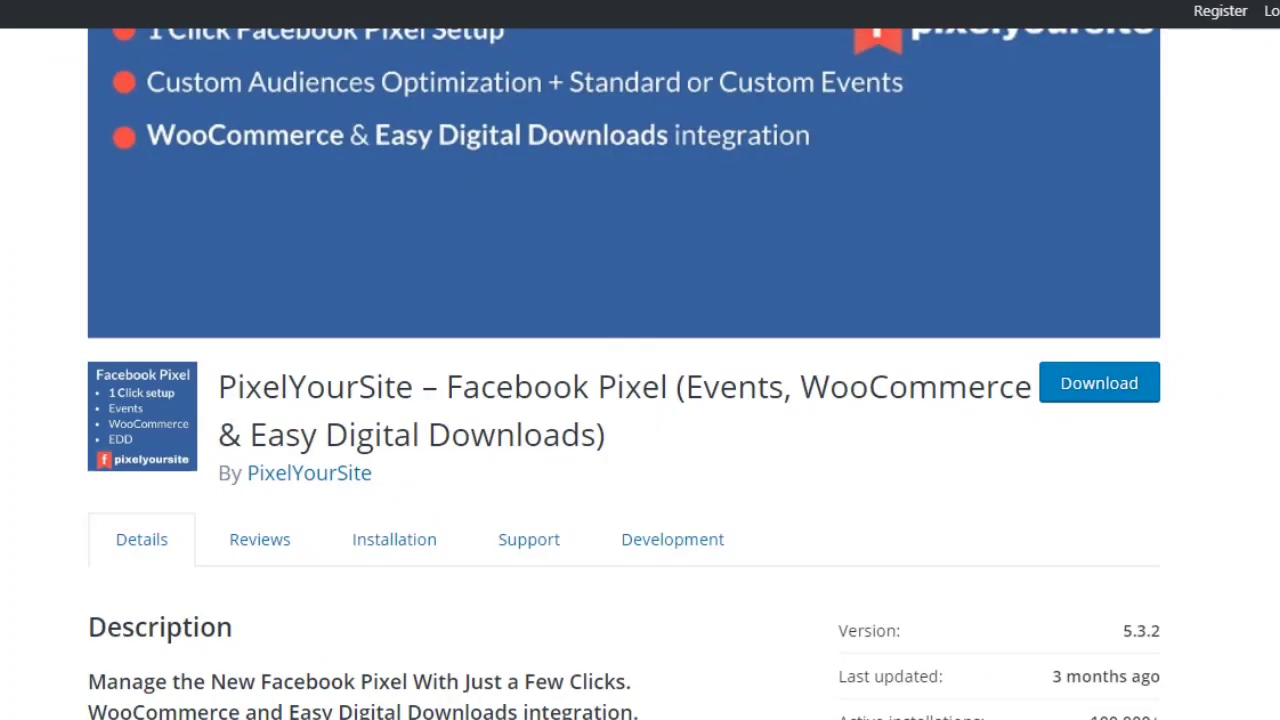
{"action": "scroll", "coordinate": [625, 374], "scroll_direction": "down", "scroll_amount": 5}
{"action": "scroll", "coordinate": [640, 400], "scroll_direction": "down", "scroll_amount": 1}
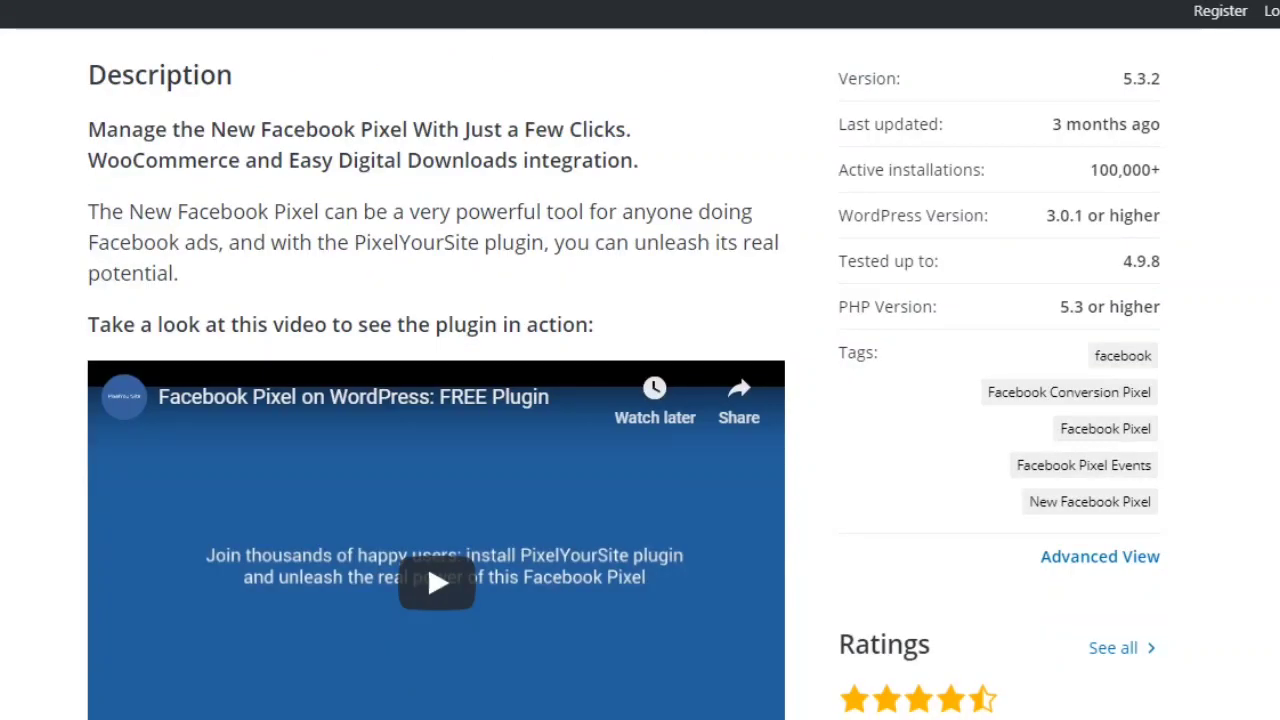
{"action": "scroll", "coordinate": [640, 400], "scroll_direction": "down", "scroll_amount": 3}
{"action": "scroll", "coordinate": [623, 374], "scroll_direction": "down", "scroll_amount": 10}
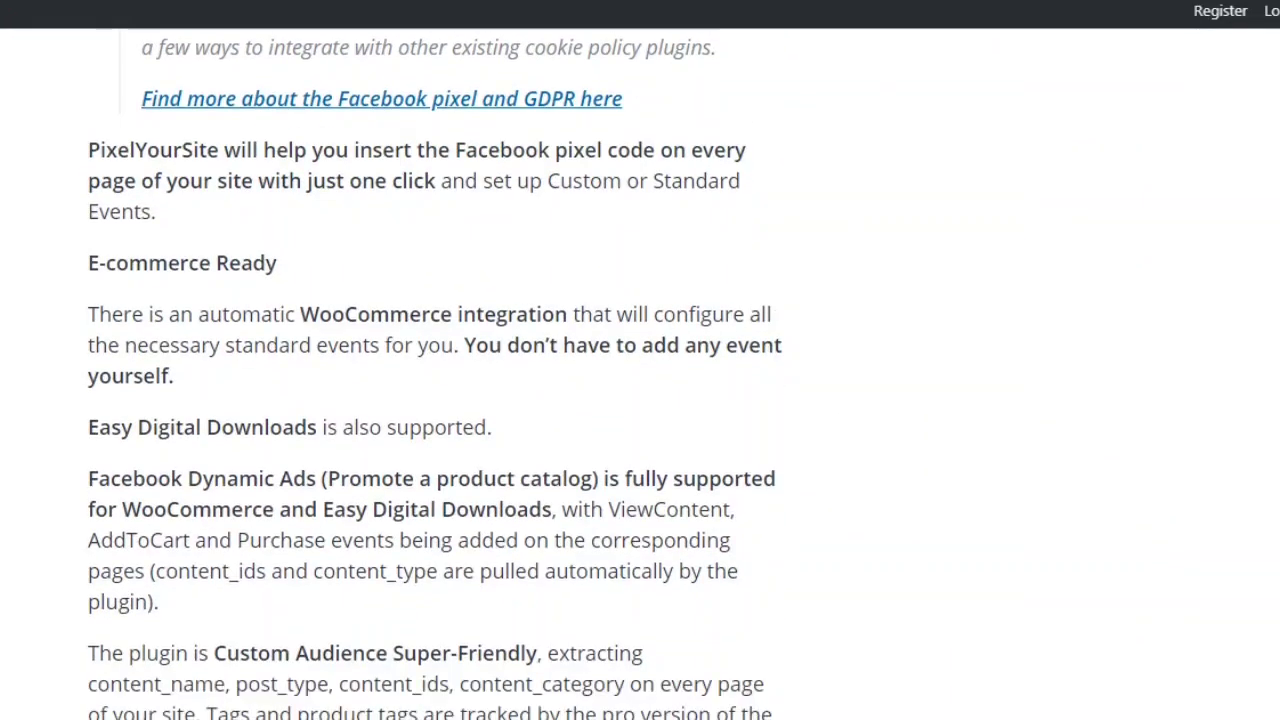
{"action": "scroll", "coordinate": [640, 400], "scroll_direction": "down", "scroll_amount": 3}
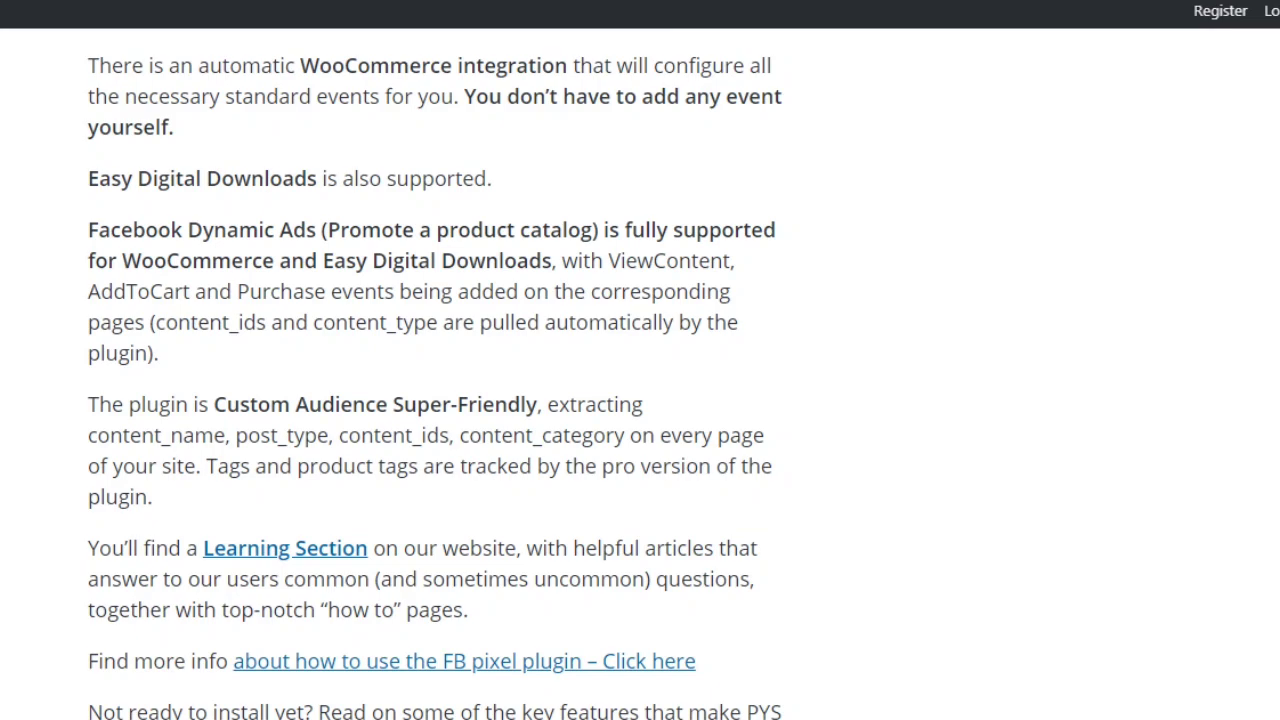
{"action": "scroll", "coordinate": [640, 400], "scroll_direction": "up", "scroll_amount": 5}
{"action": "scroll", "coordinate": [640, 400], "scroll_direction": "up", "scroll_amount": 8}
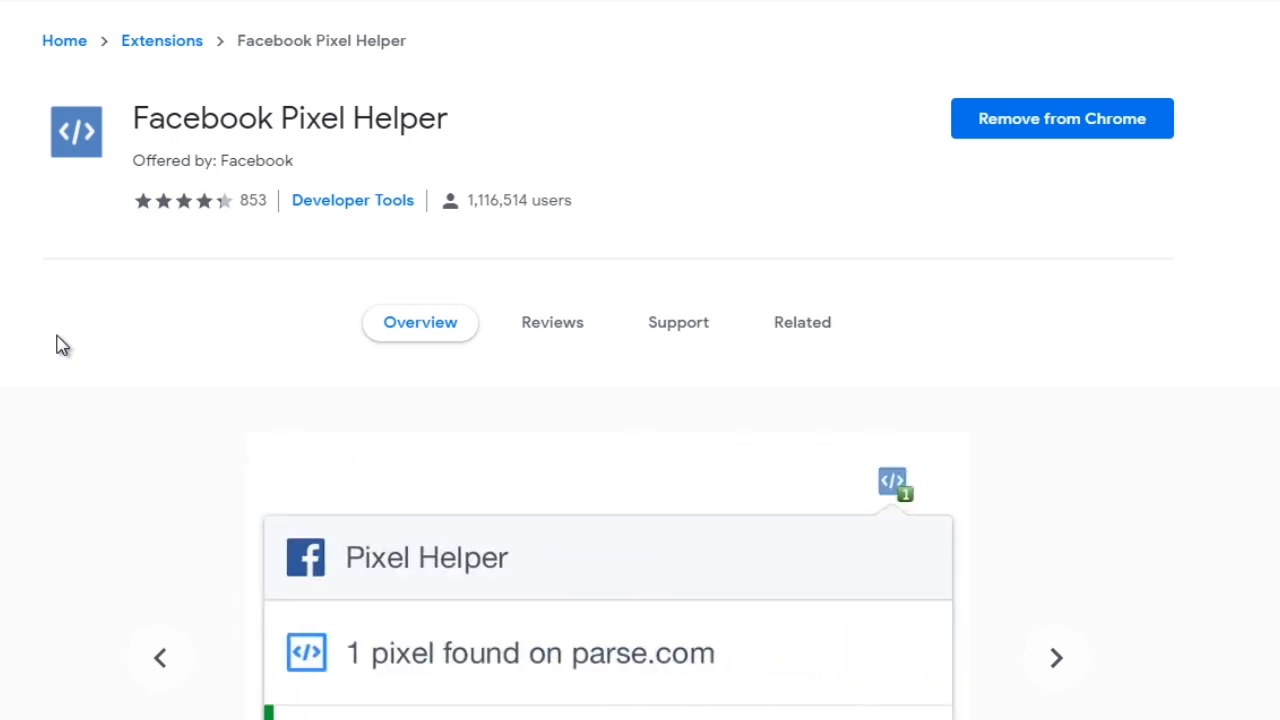
- Look over the Facebook Pixel Helper extension page in the Chrome Web Store, including its overview images
{"action": "scroll", "coordinate": [57, 345], "scroll_direction": "down", "scroll_amount": 1}
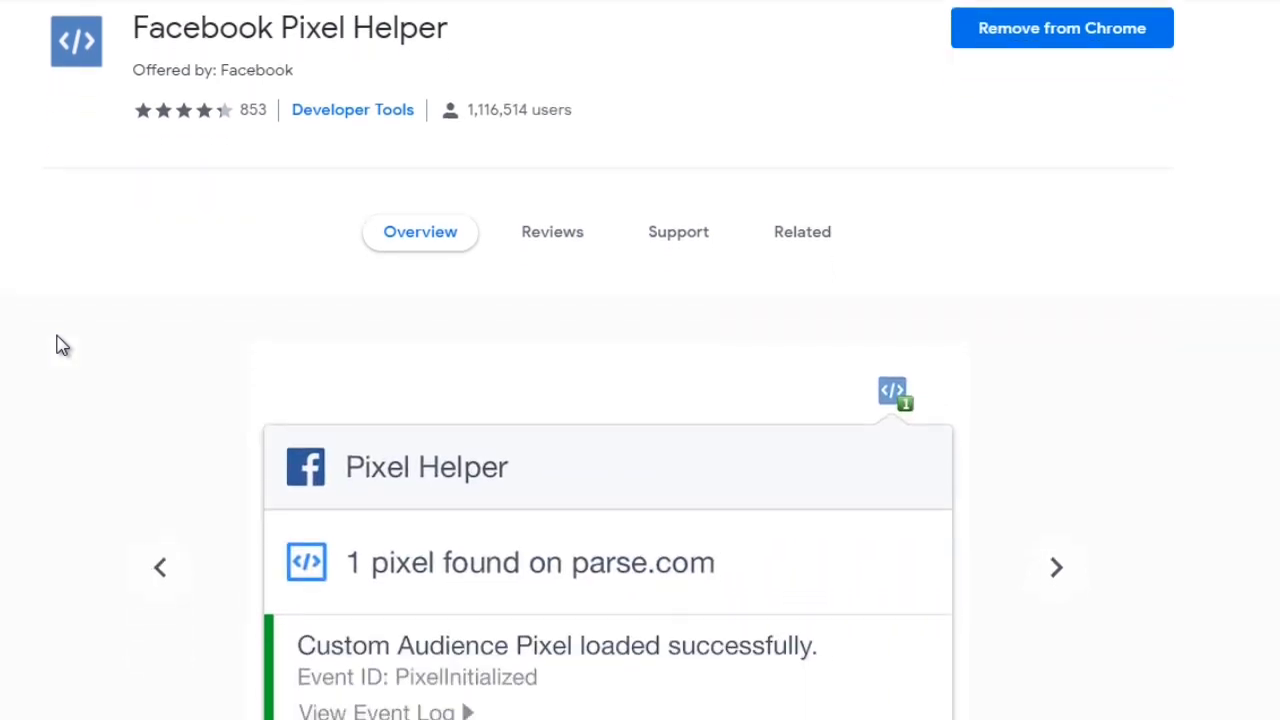
{"action": "scroll", "coordinate": [57, 345], "scroll_direction": "up", "scroll_amount": 1}
{"action": "scroll", "coordinate": [57, 345], "scroll_direction": "down", "scroll_amount": 1}
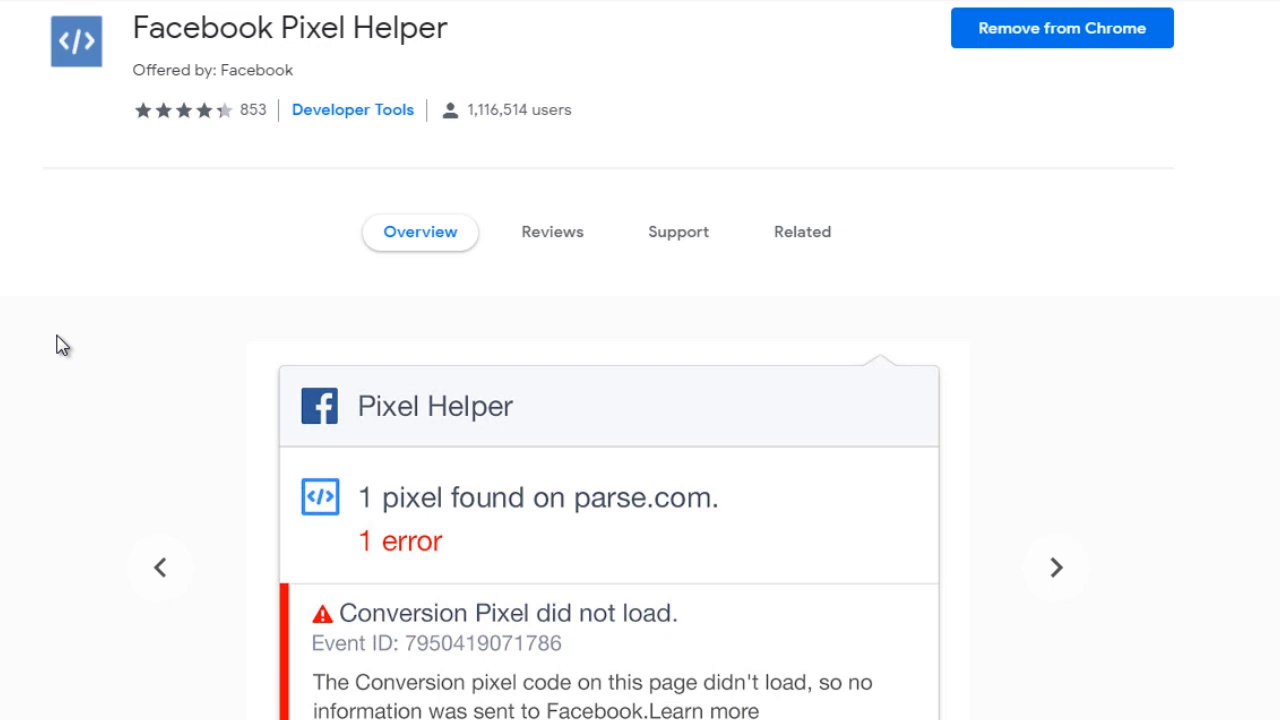
{"action": "scroll", "coordinate": [57, 345], "scroll_direction": "down", "scroll_amount": 2}
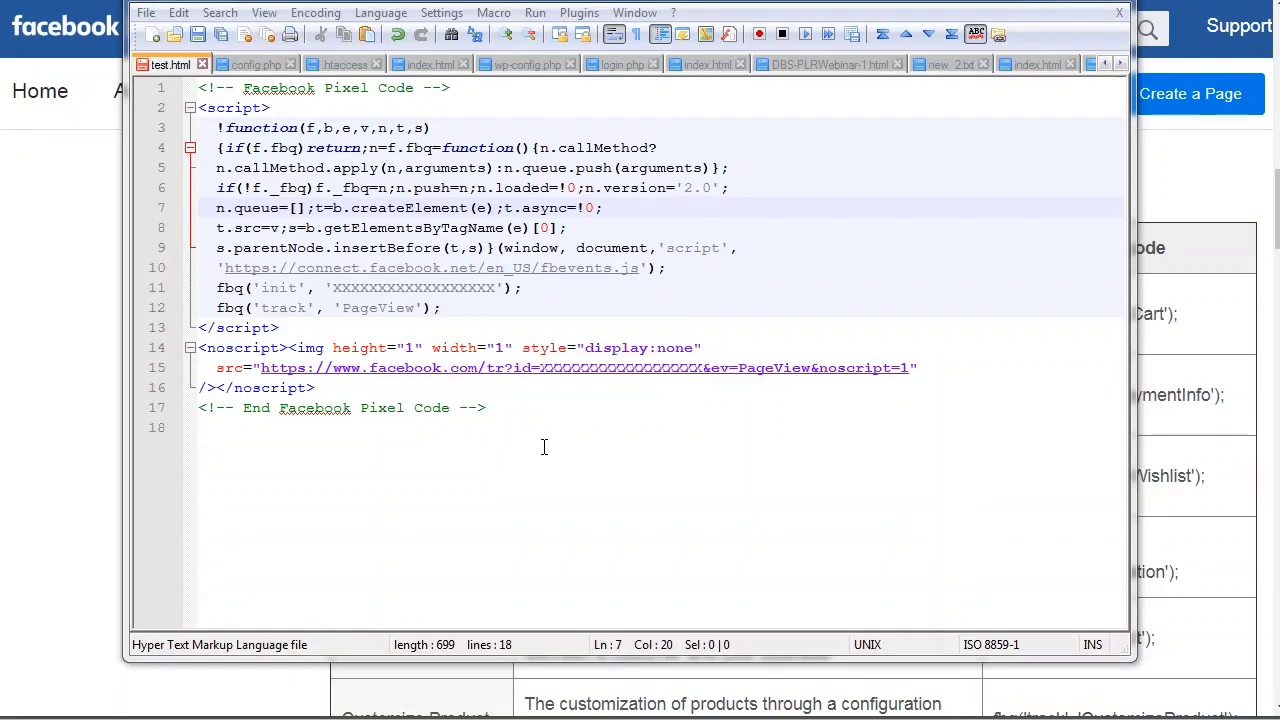
- In test.html in Notepad++, highlight the whole Facebook pixel code, followed by the pixel ID placeholder in the init line
{"action": "left_click_drag", "start_coordinate": [544, 447], "coordinate": [190, 88]}
{"action": "left_click", "coordinate": [323, 227]}
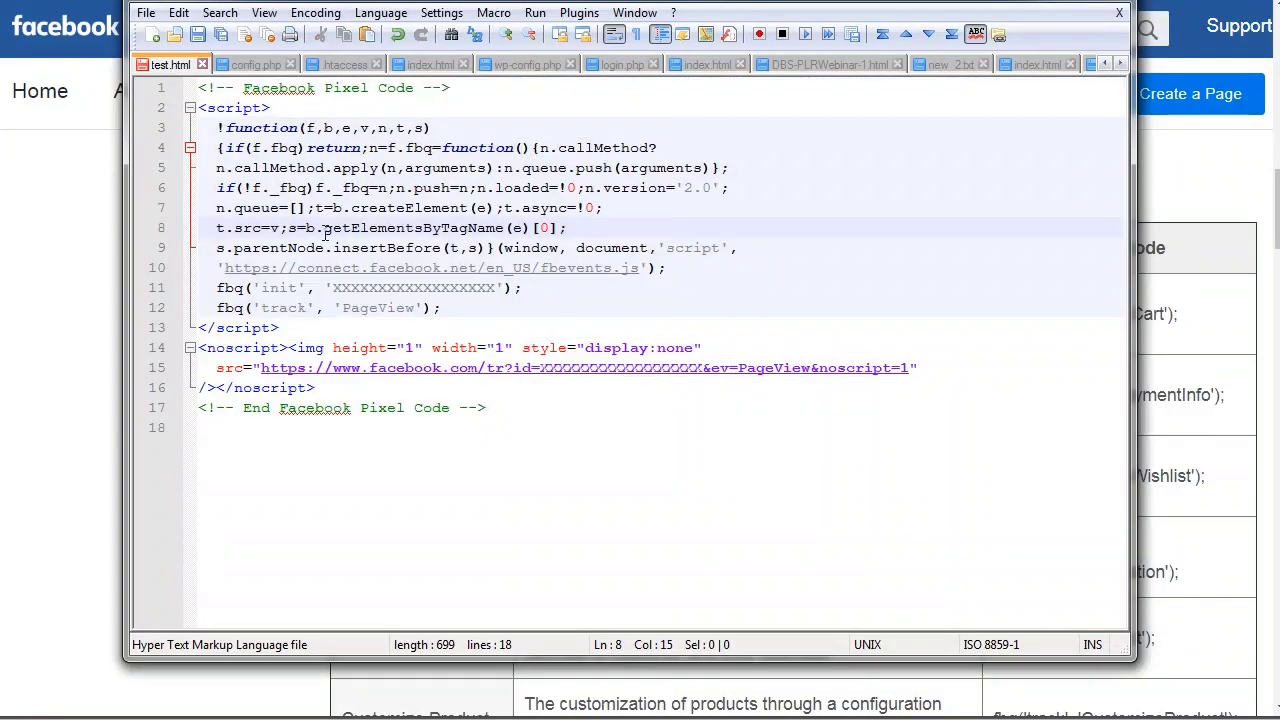
{"action": "left_click_drag", "start_coordinate": [332, 287], "coordinate": [497, 290]}
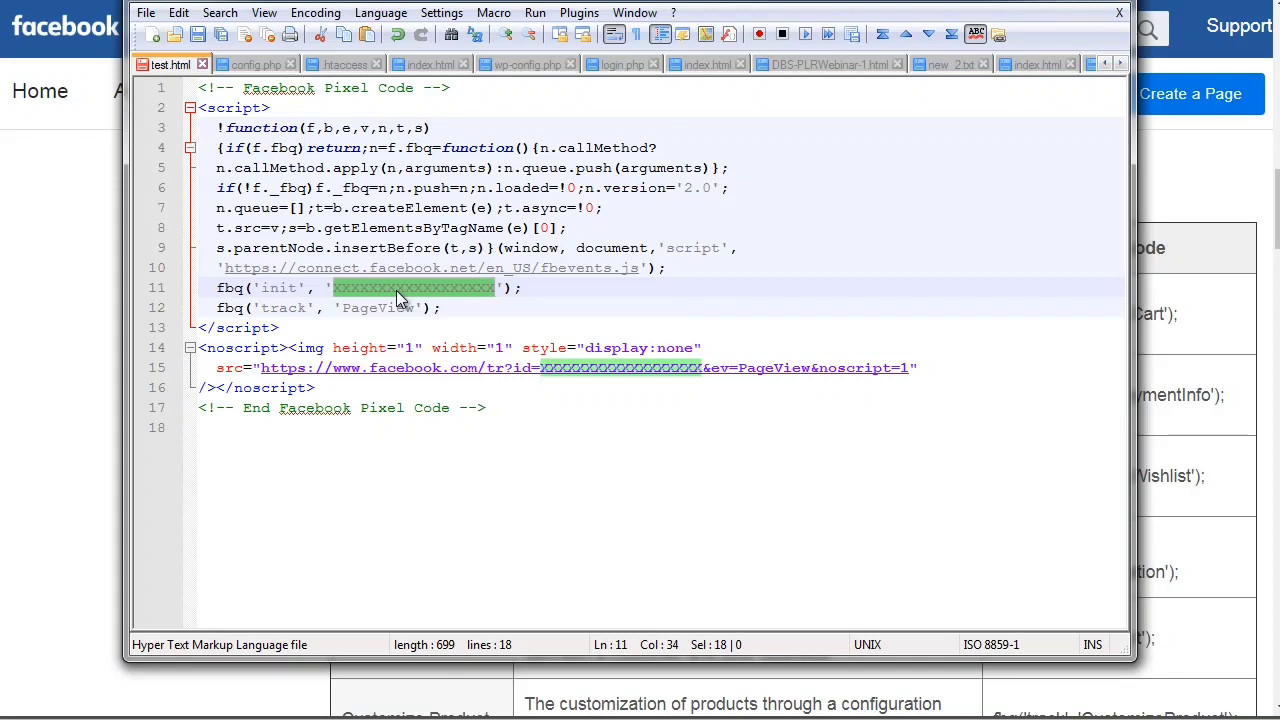
- Switch to the Standard events table in Facebook's Advertiser Help and highlight the AddToCart and AddPaymentInfo event codes
{"action": "left_click", "coordinate": [71, 224]}
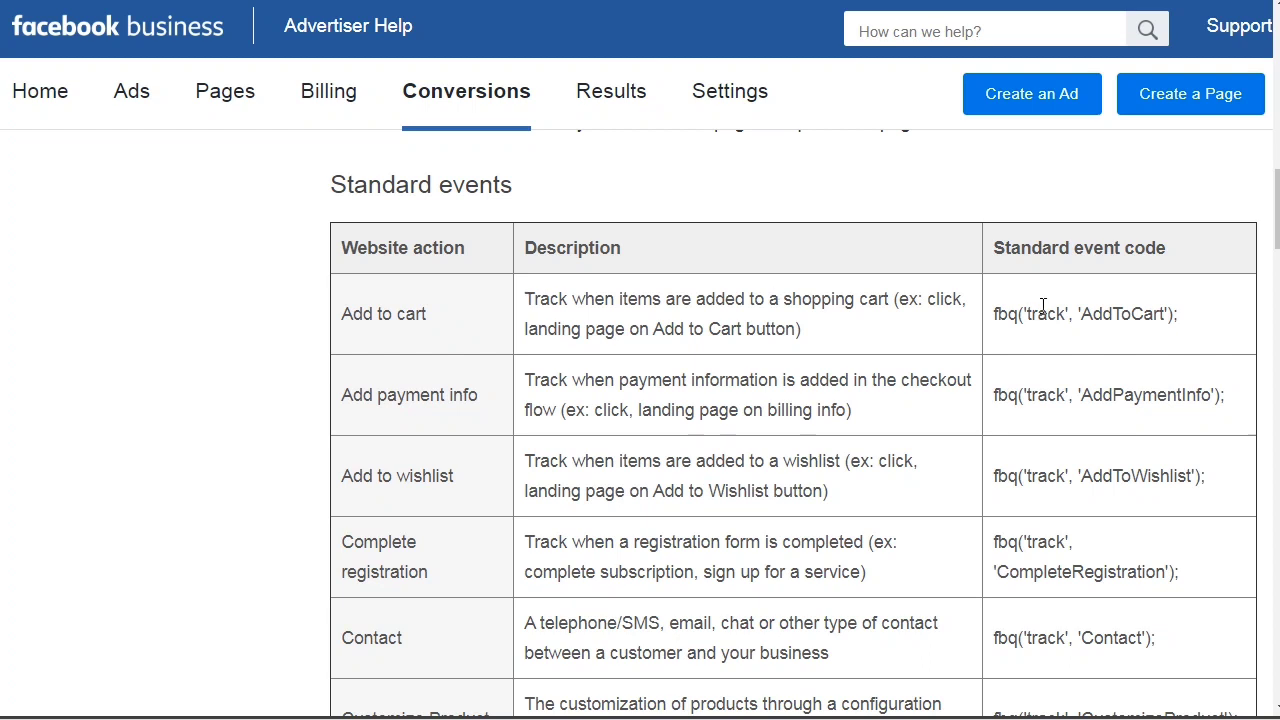
{"action": "left_click_drag", "start_coordinate": [1181, 317], "coordinate": [994, 314]}
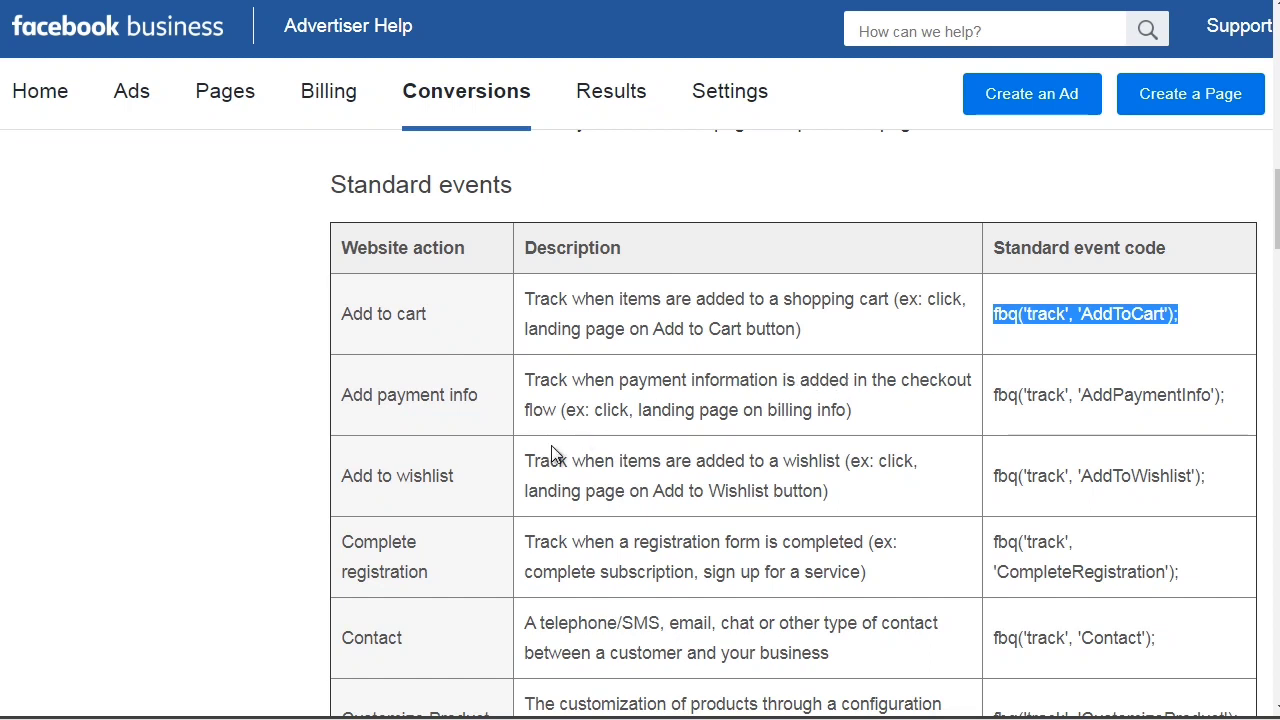
{"action": "left_click_drag", "start_coordinate": [1240, 405], "coordinate": [980, 390]}
- Highlight the Complete registration and Contact website actions in the Standard events table
{"action": "scroll", "coordinate": [980, 390], "scroll_direction": "down", "scroll_amount": 3}
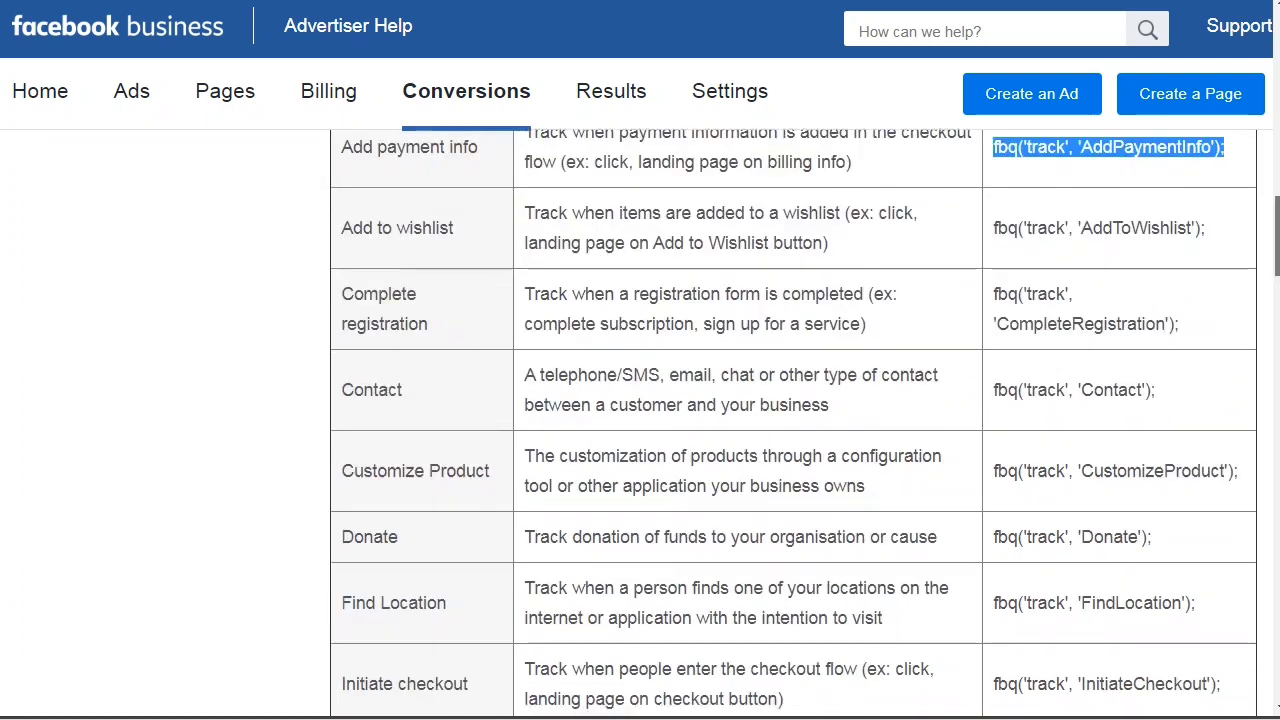
{"action": "scroll", "coordinate": [792, 420], "scroll_direction": "down", "scroll_amount": 1}
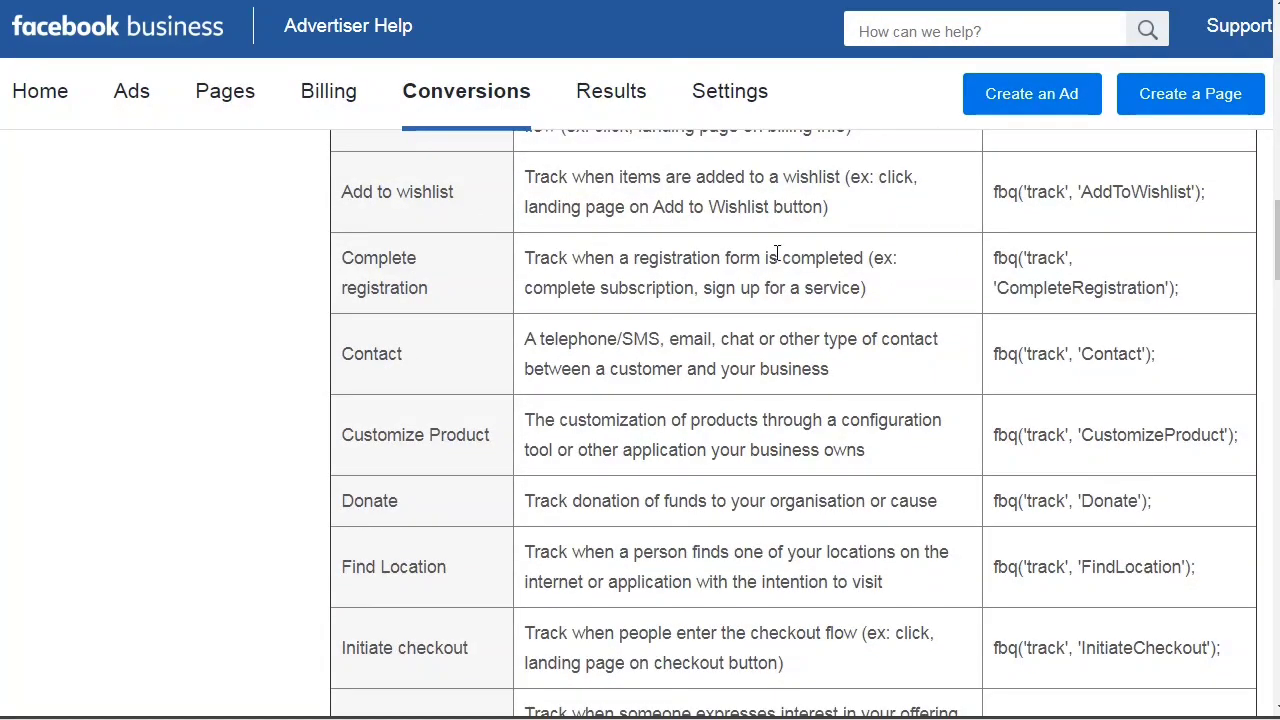
{"action": "left_click_drag", "start_coordinate": [342, 256], "coordinate": [440, 300]}
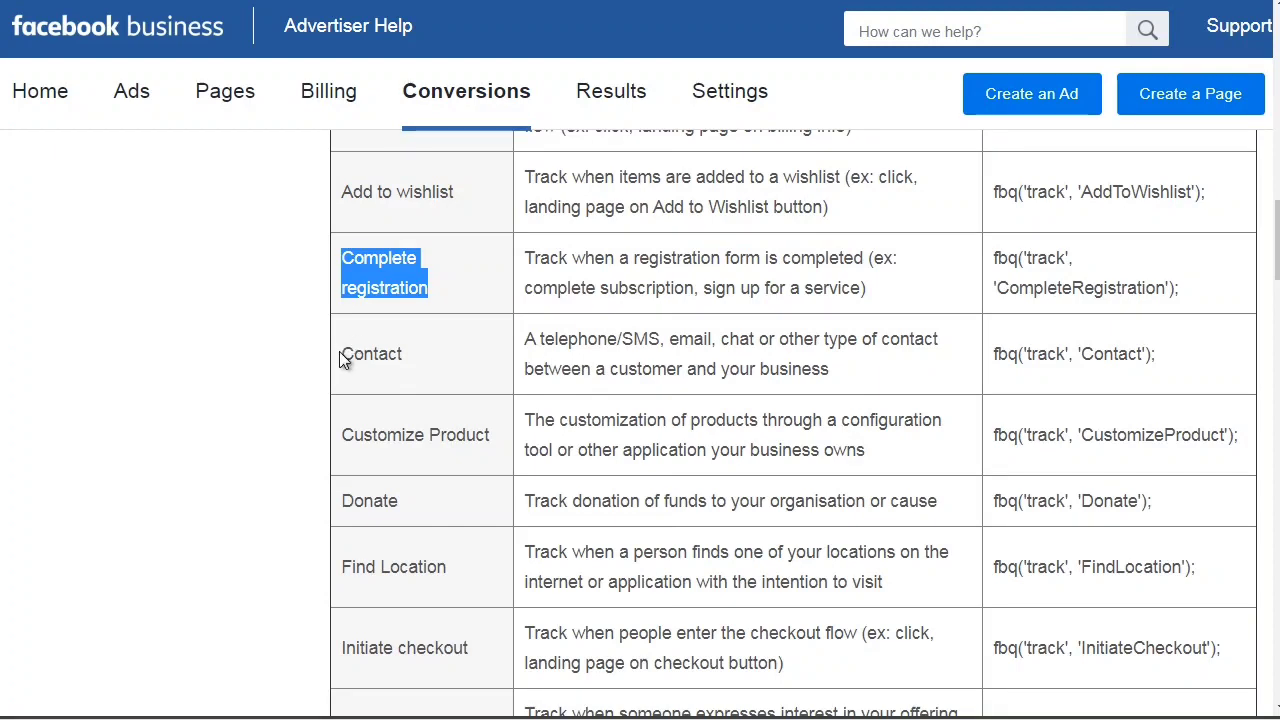
{"action": "left_click_drag", "start_coordinate": [340, 356], "coordinate": [412, 362]}
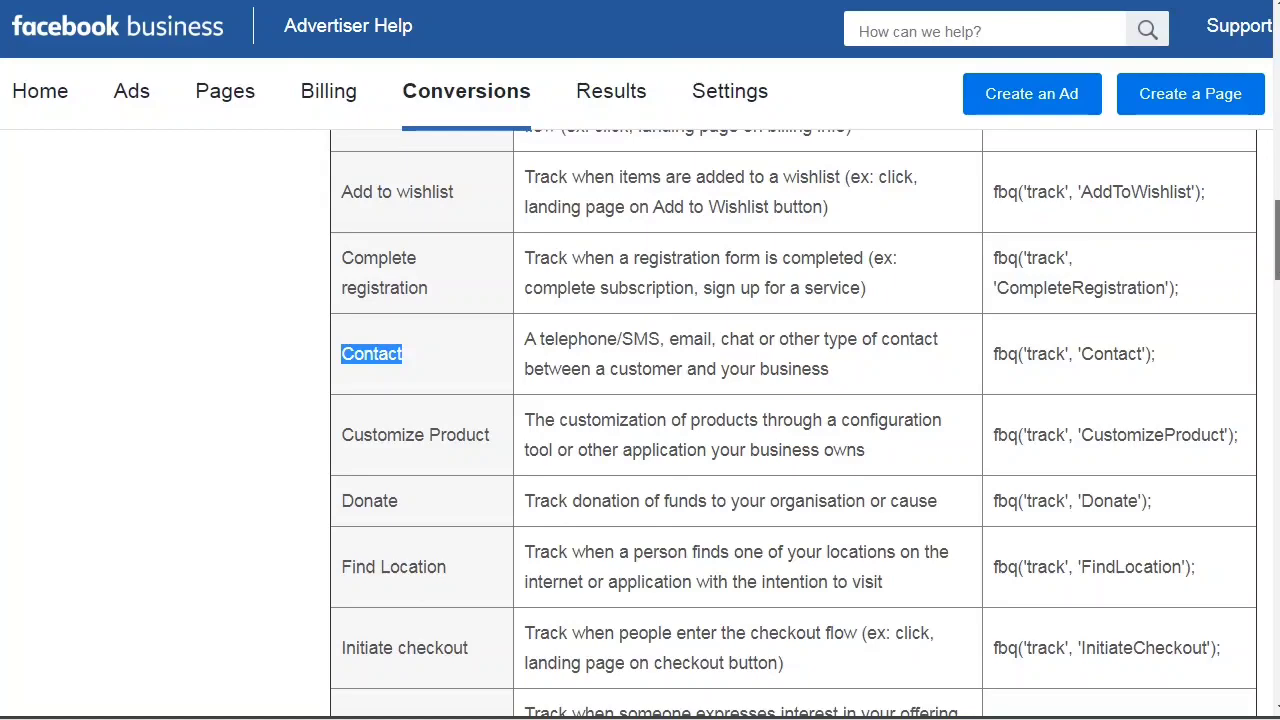
- Highlight the Lead website action and its event code fbq('track', 'Lead'); in the Standard events table
{"action": "scroll", "coordinate": [1276, 262], "scroll_direction": "down", "scroll_amount": 3}
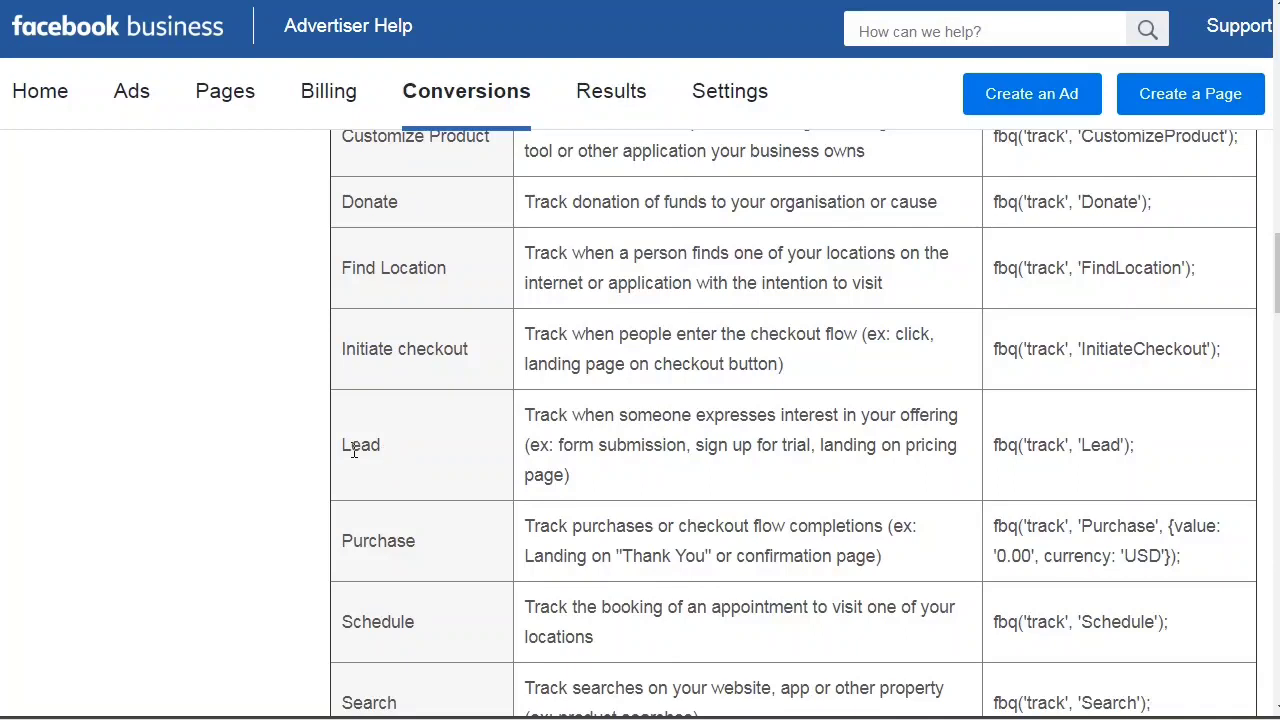
{"action": "left_click_drag", "start_coordinate": [347, 447], "coordinate": [381, 450]}
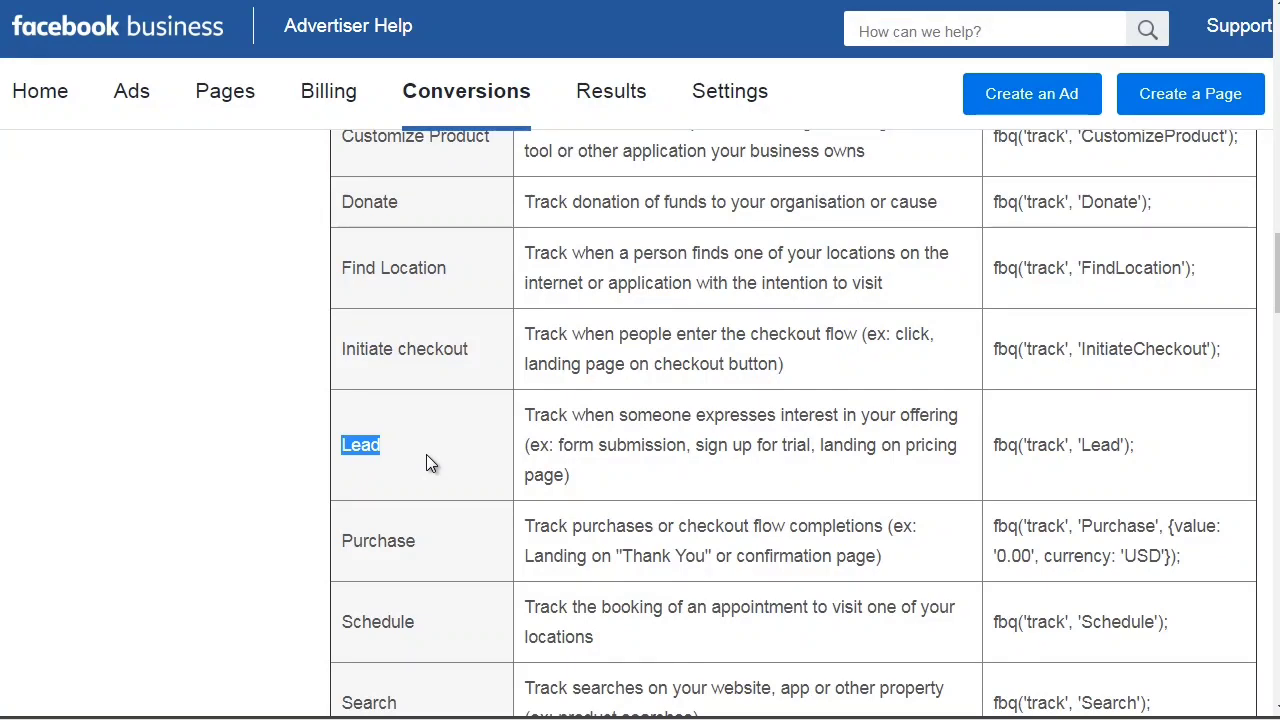
{"action": "left_click_drag", "start_coordinate": [1134, 450], "coordinate": [997, 465]}
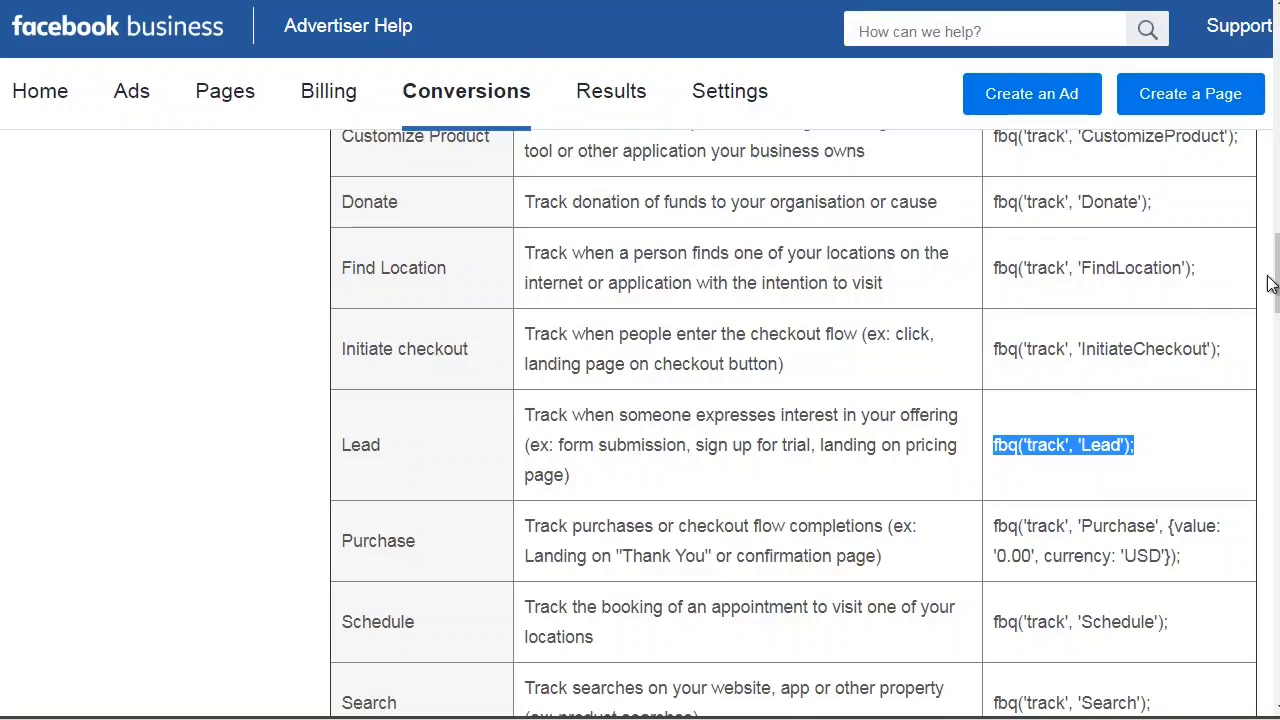
- Highlight the Purchase event code in the Standard events table, followed by its USD currency and 0.00 value parameters
{"action": "scroll", "coordinate": [1251, 286], "scroll_direction": "down", "scroll_amount": 4}
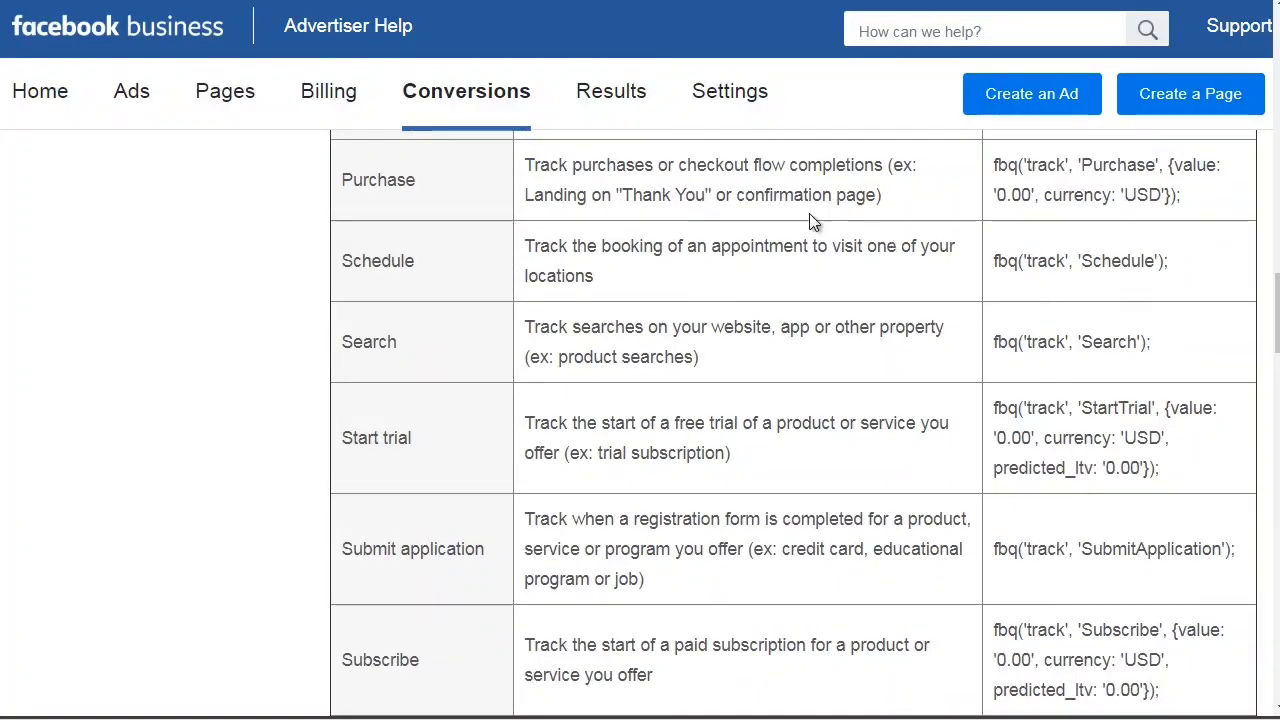
{"action": "left_click_drag", "start_coordinate": [1205, 200], "coordinate": [998, 165]}
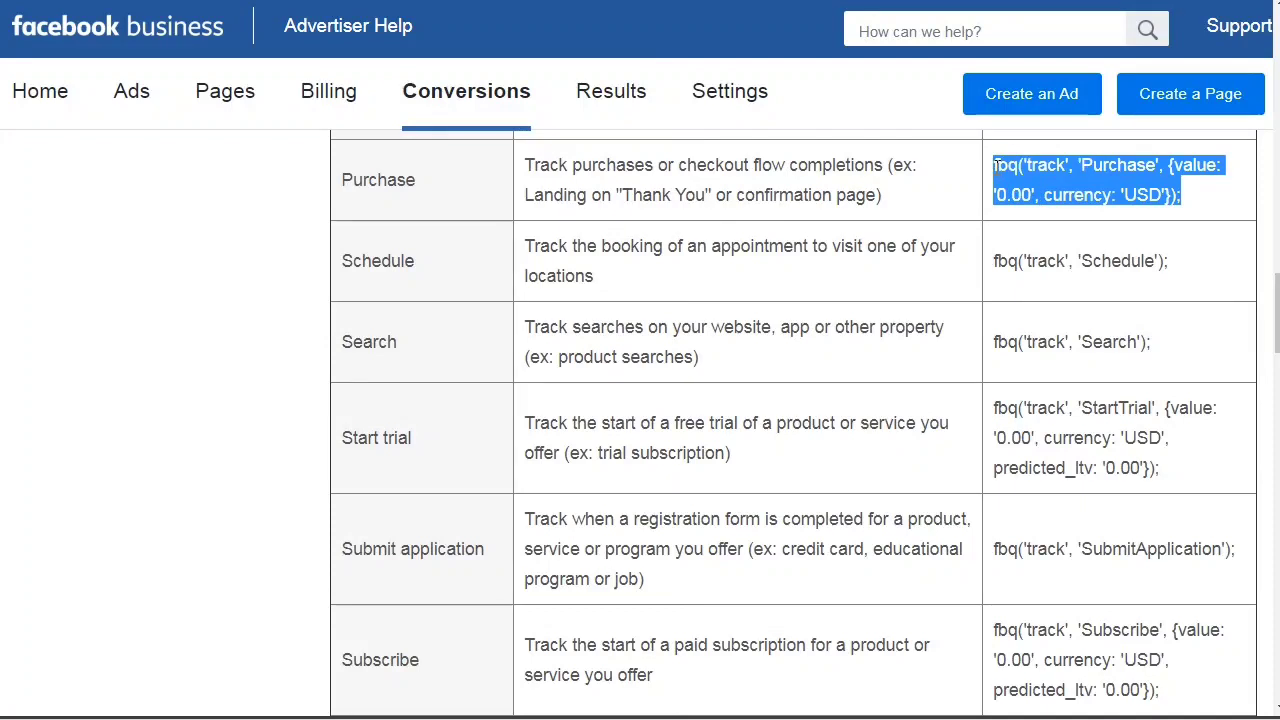
{"action": "left_click", "coordinate": [1167, 198]}
{"action": "left_click_drag", "start_coordinate": [1161, 196], "coordinate": [1124, 196]}
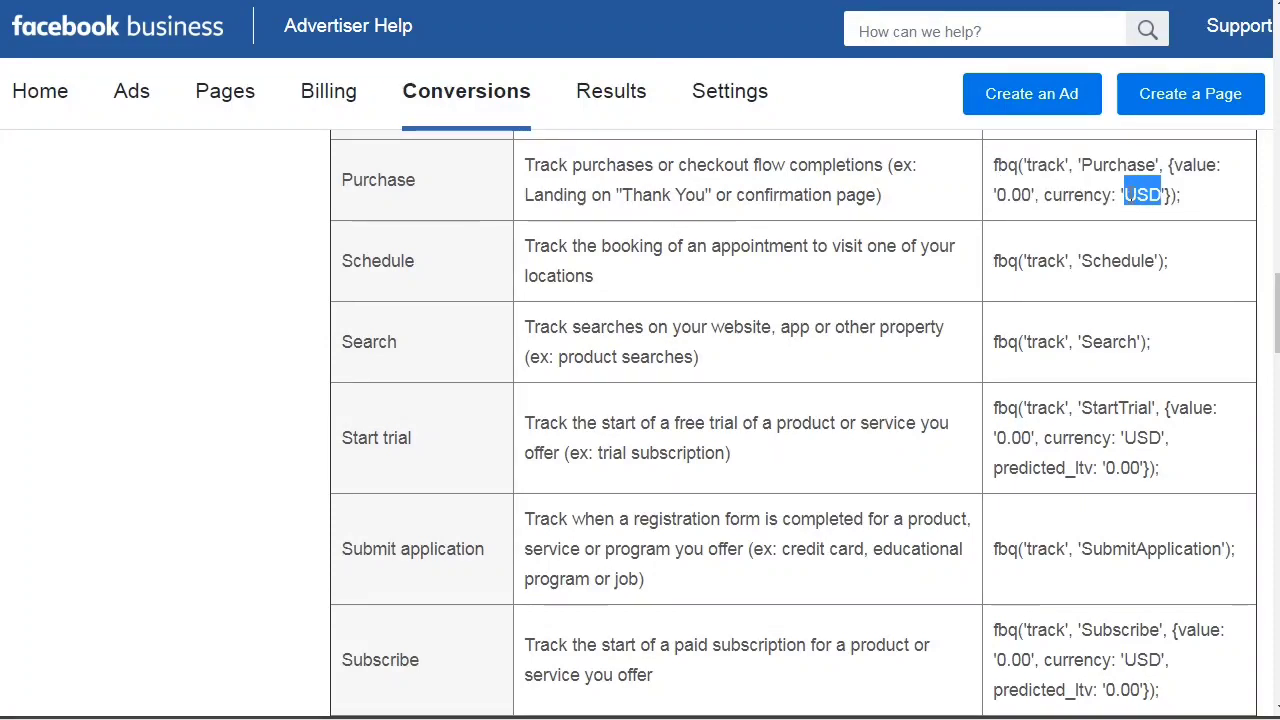
{"action": "left_click_drag", "start_coordinate": [1030, 193], "coordinate": [998, 200]}
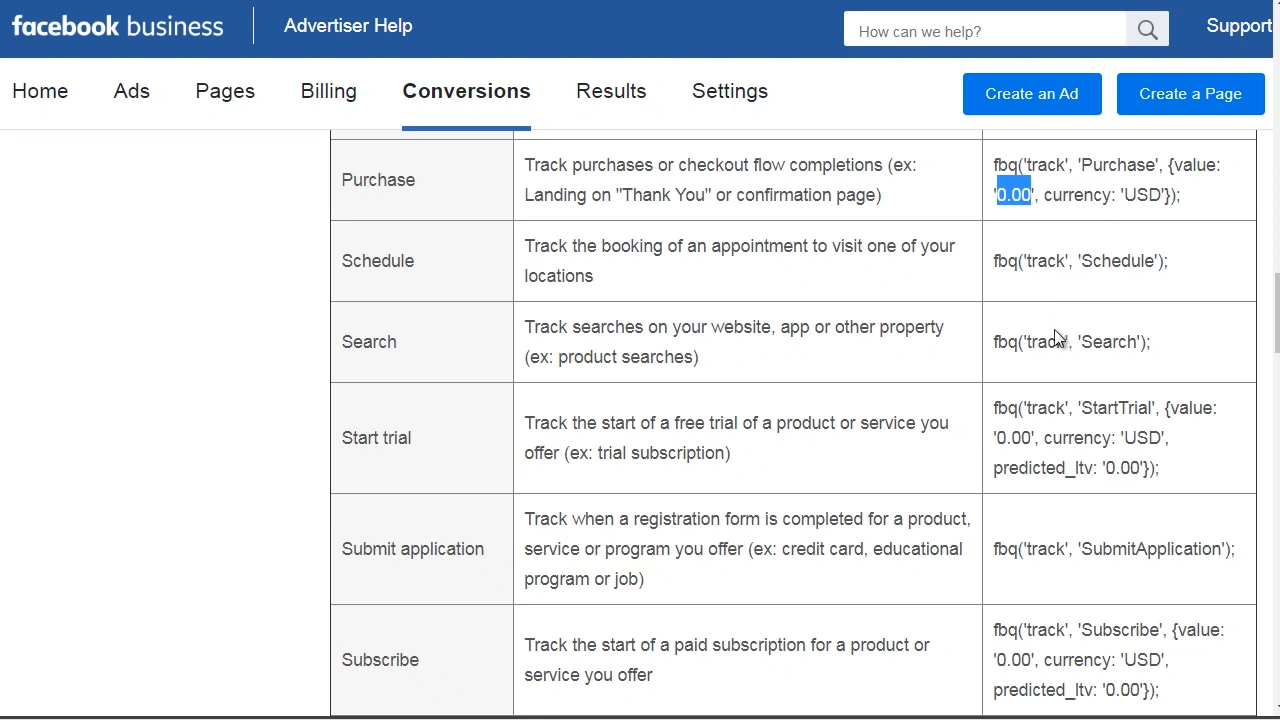
- Copy the event code fbq('track', 'ViewContent'); from the View content row of the Standard events table
{"action": "scroll", "coordinate": [1060, 341], "scroll_direction": "down", "scroll_amount": 3}
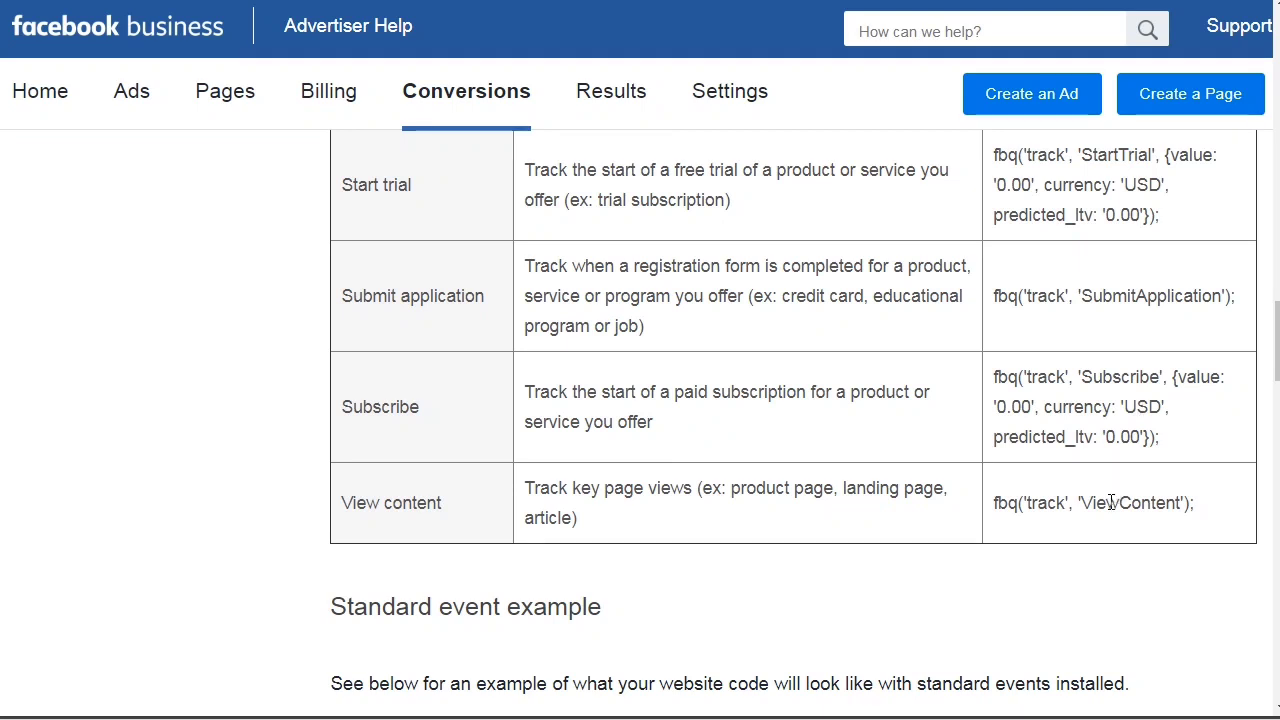
{"action": "left_click_drag", "start_coordinate": [1198, 512], "coordinate": [983, 507]}
{"action": "key", "text": "ctrl+c"}
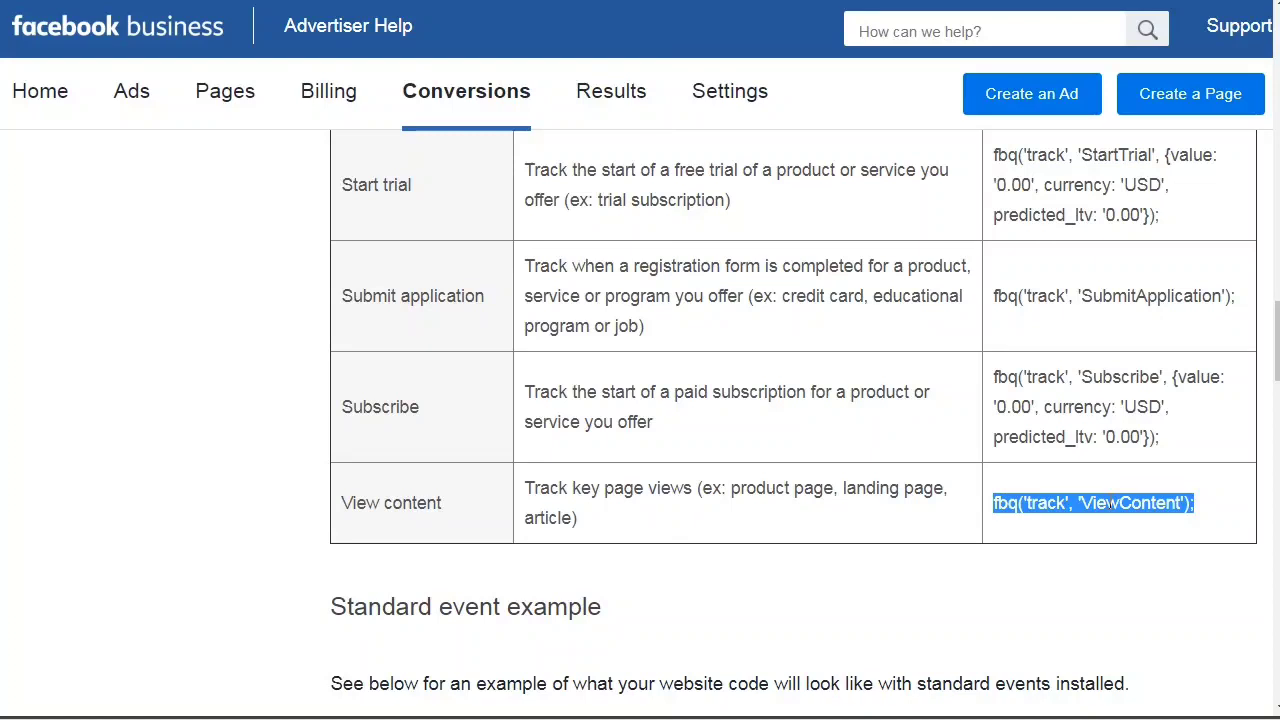
{"action": "right_click", "coordinate": [1060, 512]}
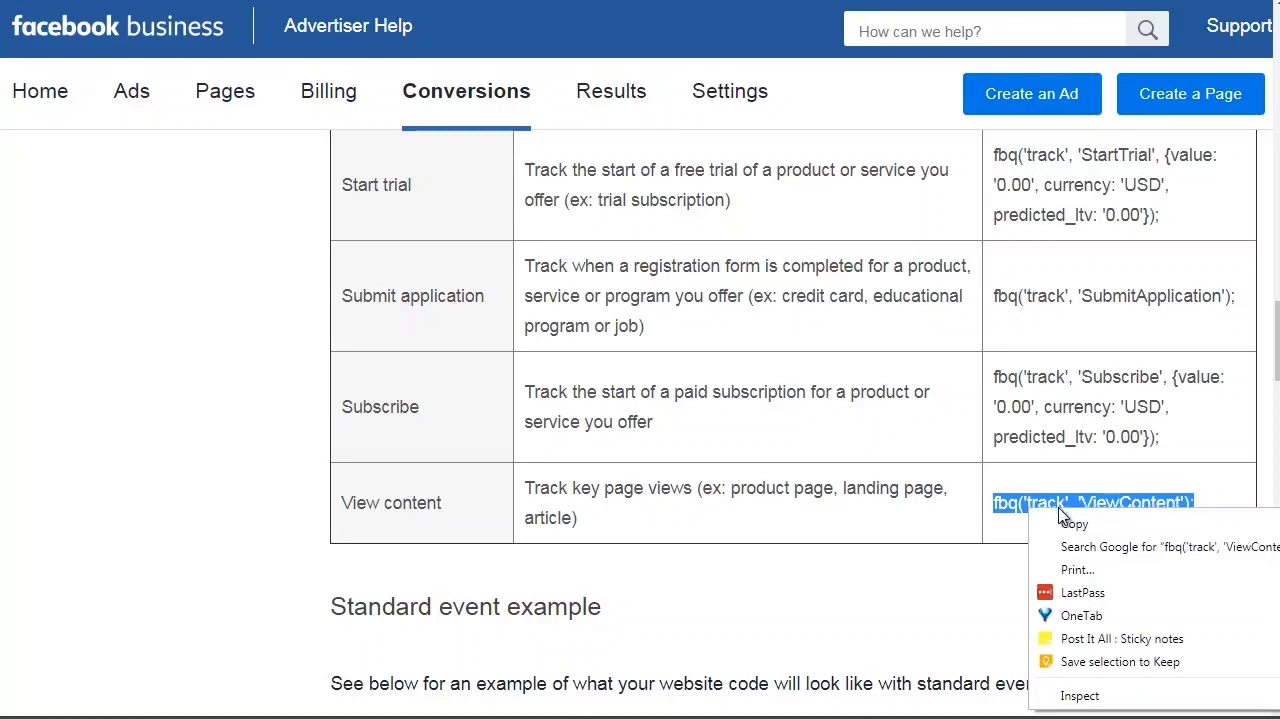
{"action": "left_click", "coordinate": [1072, 523]}
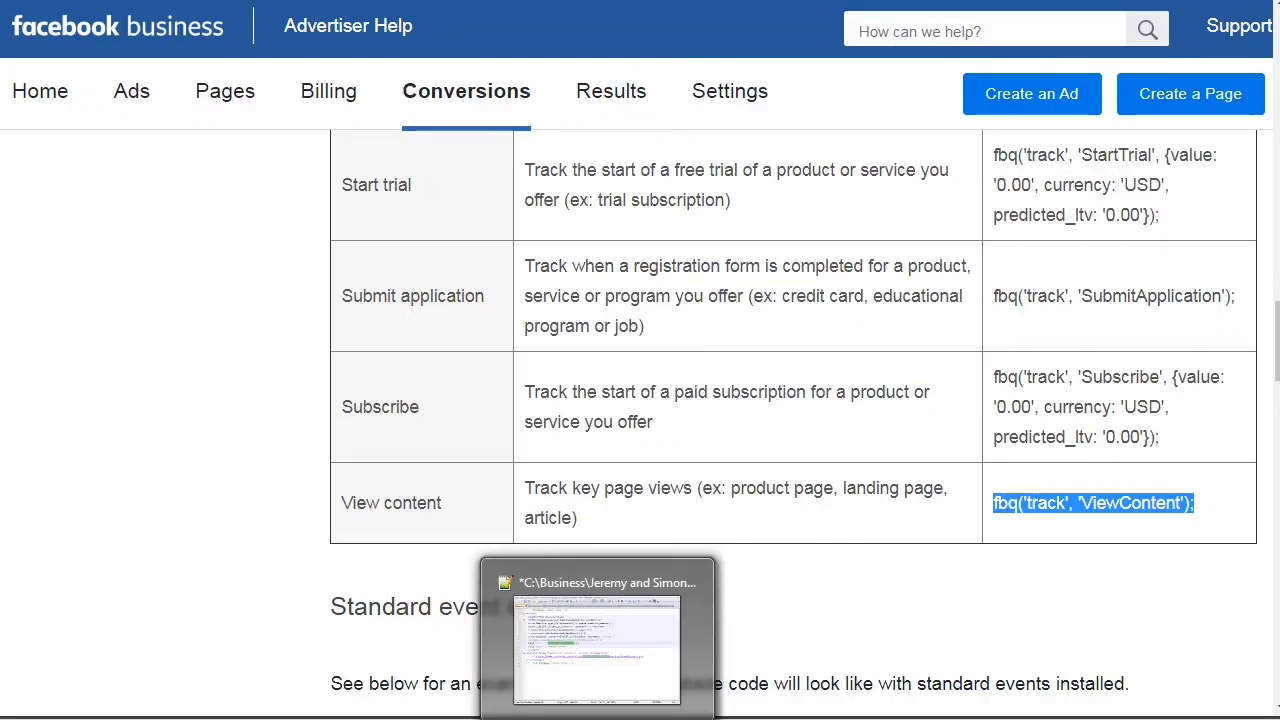
- Switch to test.html in Notepad++ and paste the ViewContent event code on a new line below the PageView track line
{"action": "left_click", "coordinate": [598, 719]}
{"action": "left_click_drag", "start_coordinate": [543, 2], "coordinate": [541, 1]}
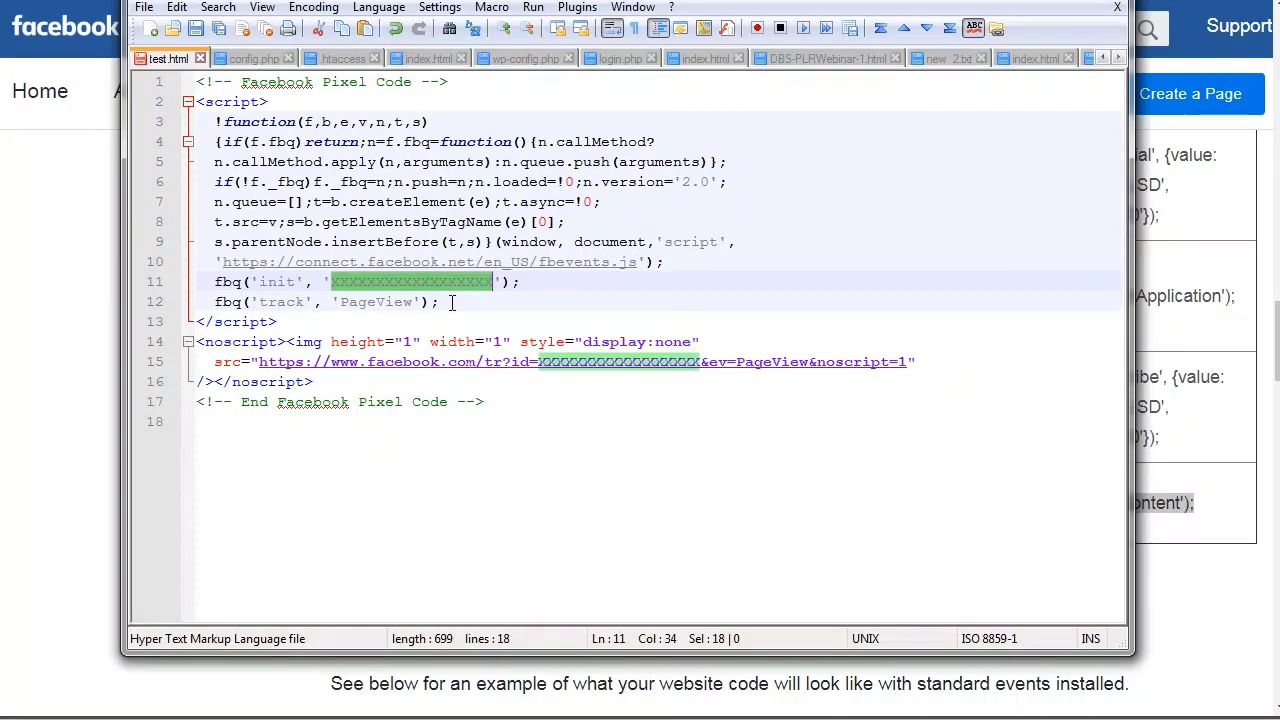
{"action": "left_click_drag", "start_coordinate": [452, 302], "coordinate": [198, 302]}
{"action": "left_click", "coordinate": [231, 303]}
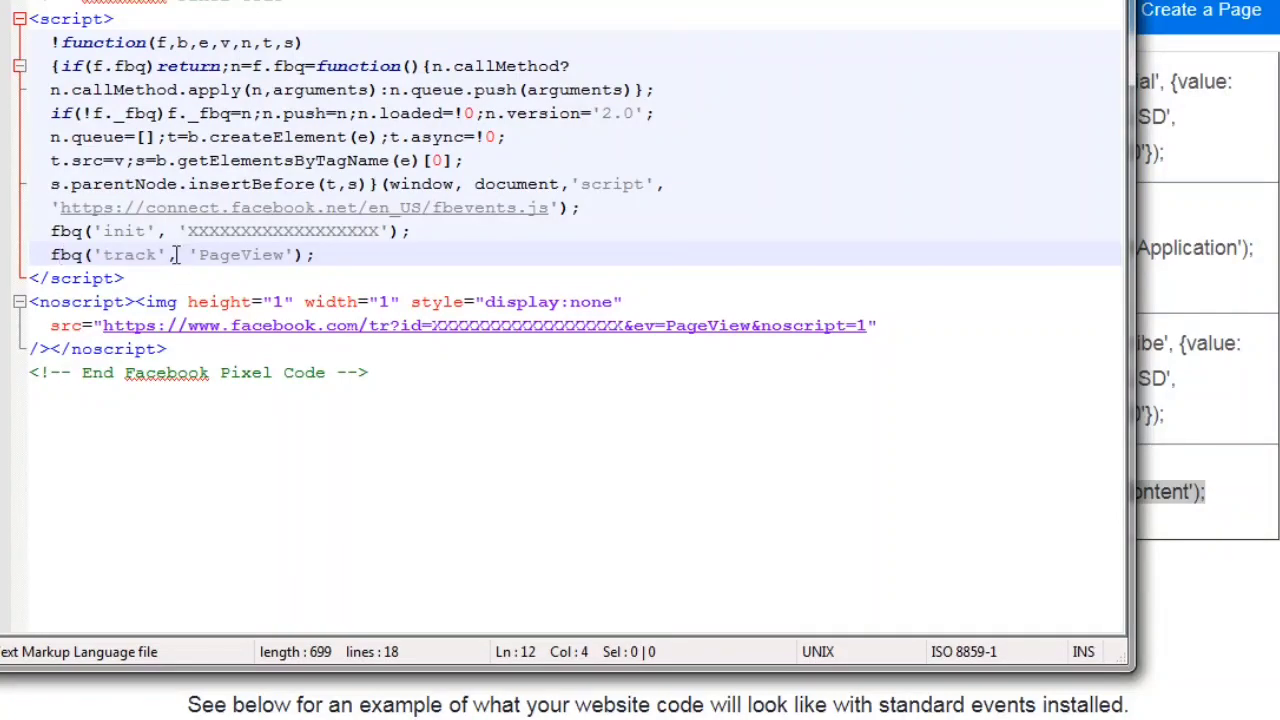
{"action": "left_click", "coordinate": [335, 262]}
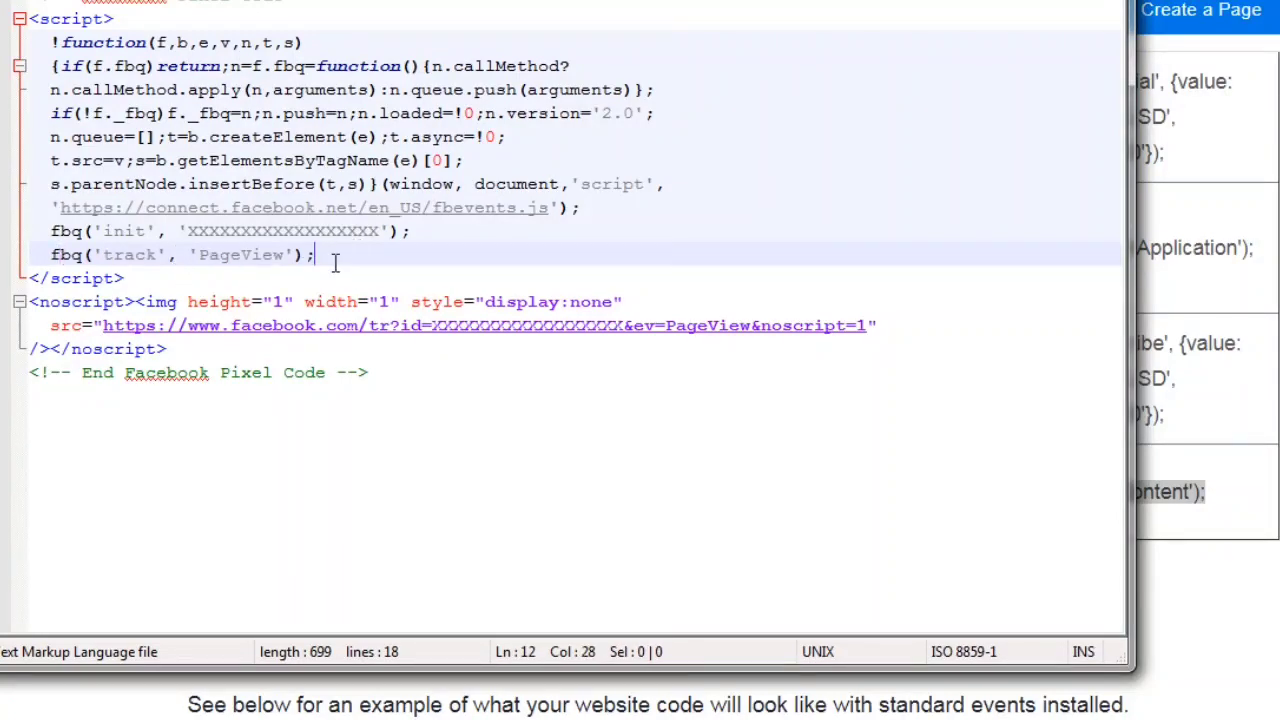
{"action": "key", "text": "Return"}
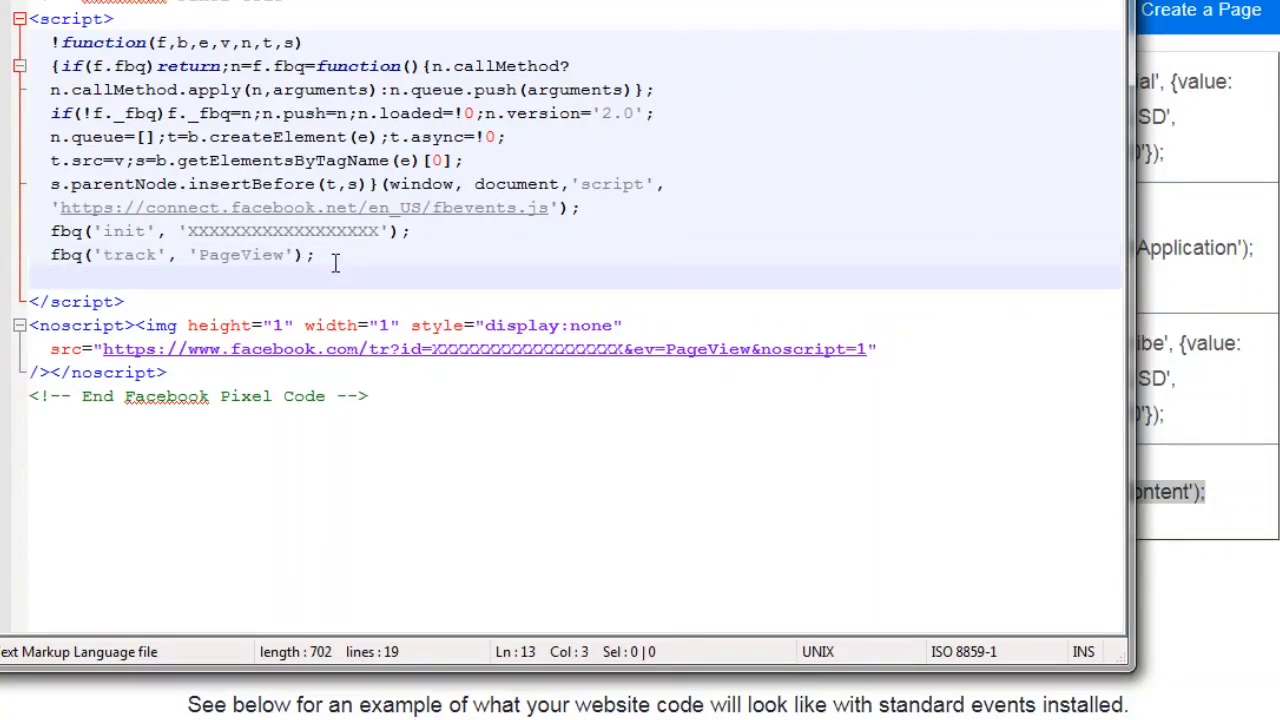
{"action": "key", "text": "ctrl+v"}
- Delete the PageView track line so the indented ViewContent line directly follows the init line
{"action": "key", "text": "Left"}
{"action": "key", "text": "Left"}
{"action": "key", "text": "Left"}
{"action": "key", "text": "Left"}
{"action": "key", "text": "Left"}
{"action": "key", "text": "Left"}
{"action": "key", "text": "Left"}
{"action": "key", "text": "Left"}
{"action": "key", "text": "Left"}
{"action": "key", "text": "Left"}
{"action": "key", "text": "Left"}
{"action": "key", "text": "Left"}
{"action": "key", "text": "Left"}
{"action": "key", "text": "Home"}
{"action": "key", "text": "BackSpace"}
{"action": "key", "text": "Up"}
{"action": "key", "text": "Home"}
{"action": "key", "text": "shift+End"}
{"action": "key", "text": "BackSpace"}
{"action": "key", "text": "BackSpace"}
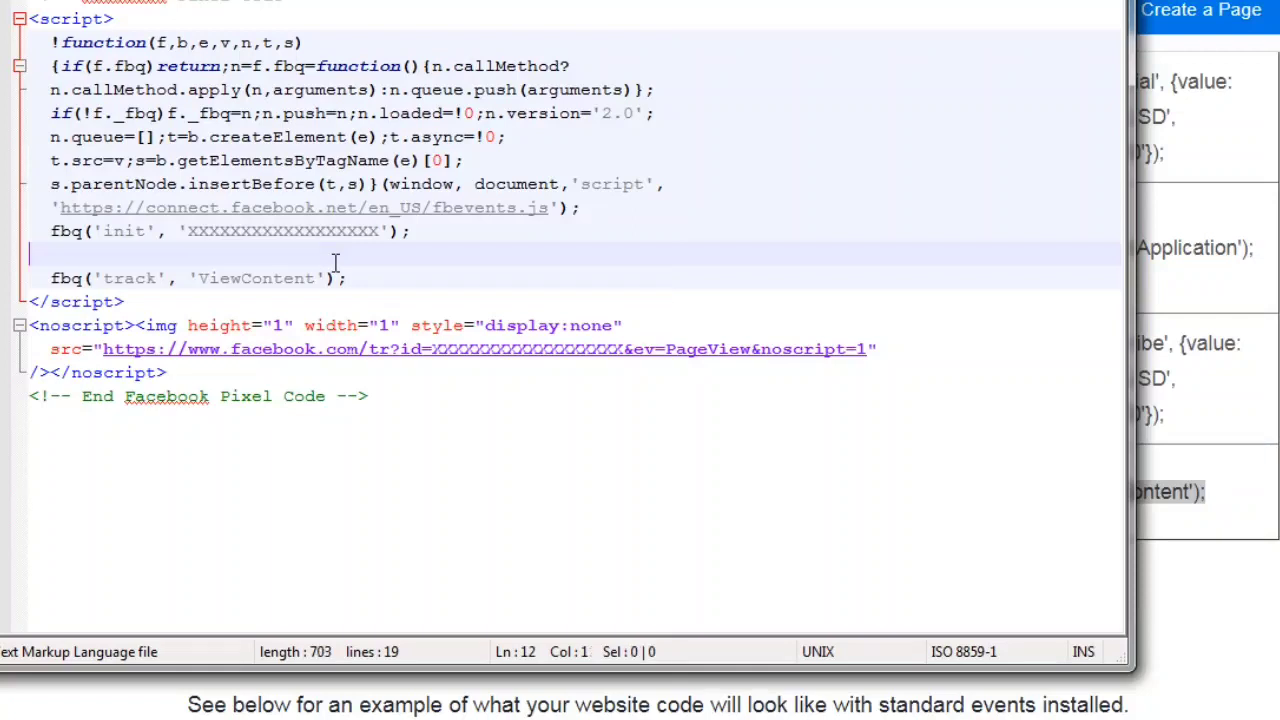
{"action": "key", "text": "Down"}
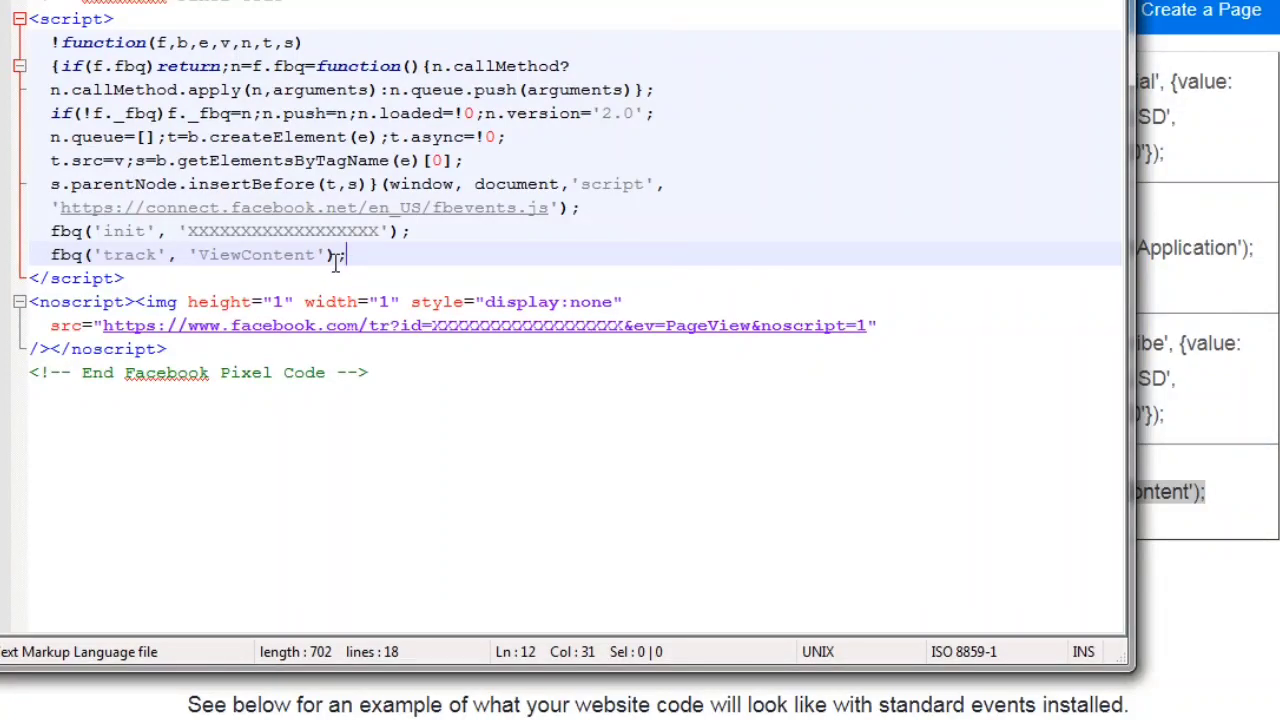
- Change the event name in the track line from ViewContent to Lead
{"action": "left_click_drag", "start_coordinate": [199, 255], "coordinate": [322, 256]}
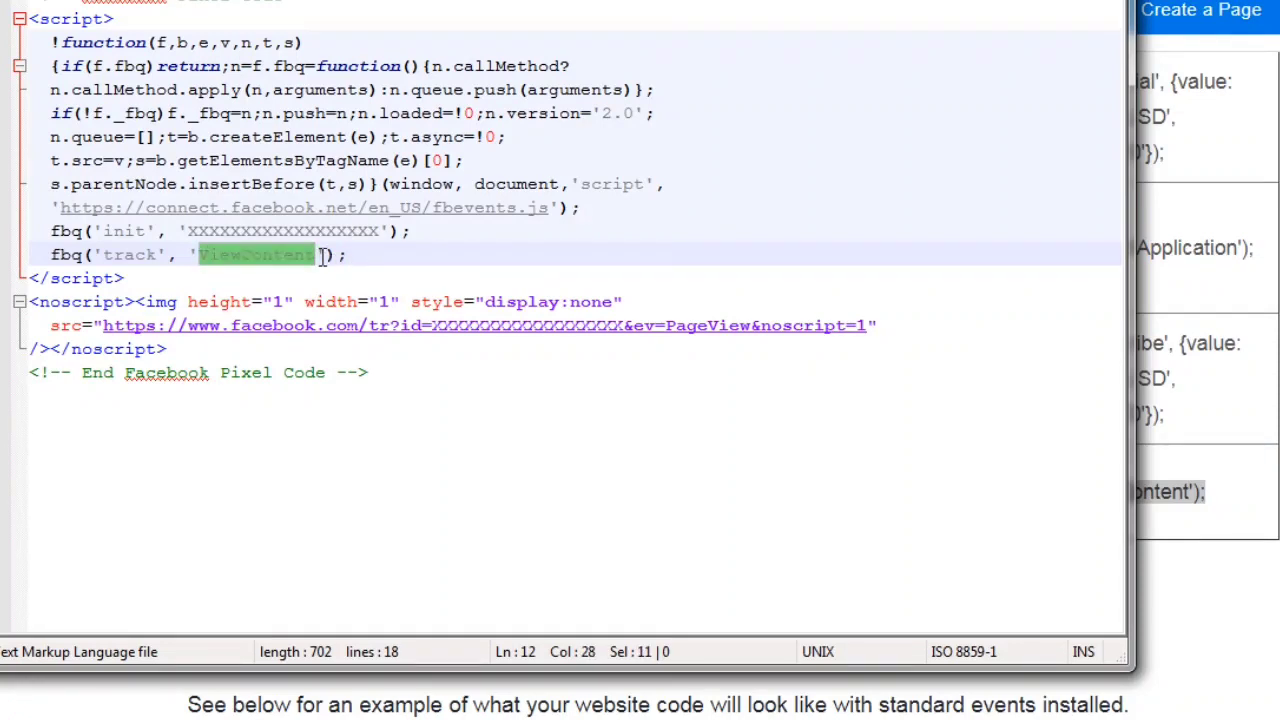
{"action": "type", "text": "Lead"}
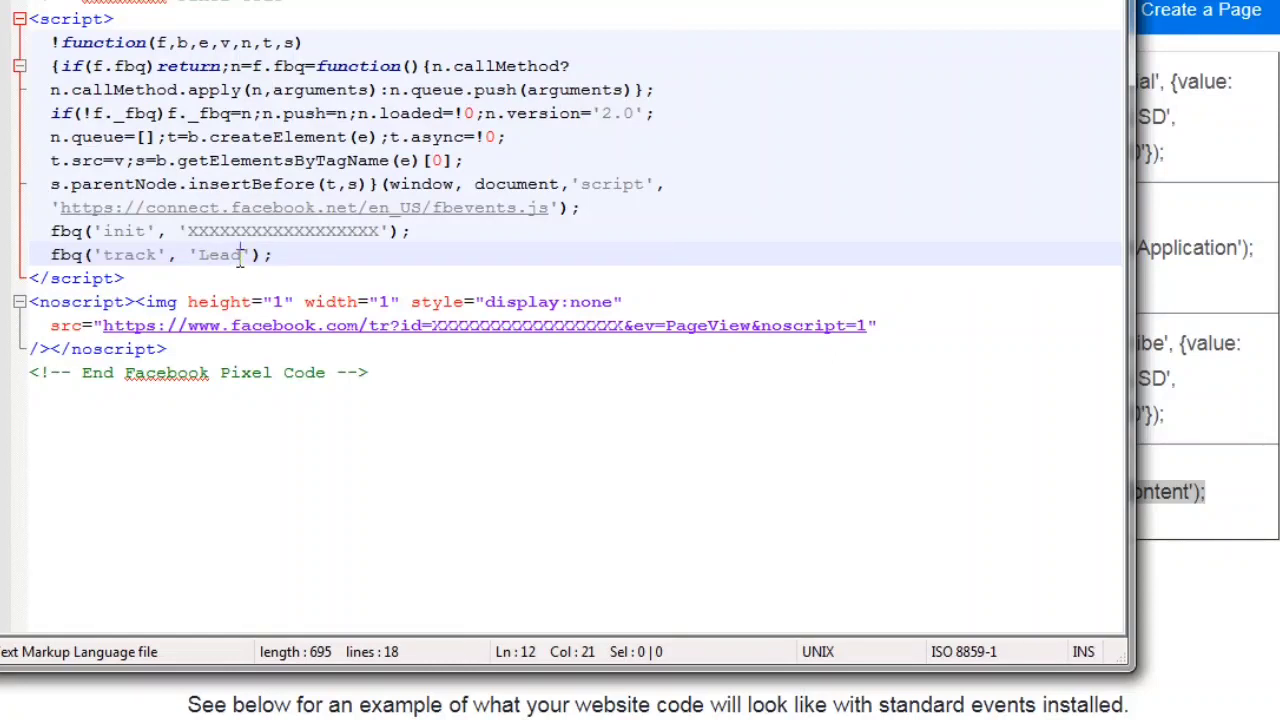
{"action": "left_click_drag", "start_coordinate": [240, 254], "coordinate": [198, 256]}
{"action": "left_click", "coordinate": [274, 256]}
- Return to the Standard events table in Facebook's Advertiser Help and copy the Purchase event code with its value and currency parameters
{"action": "left_click", "coordinate": [4, 310]}
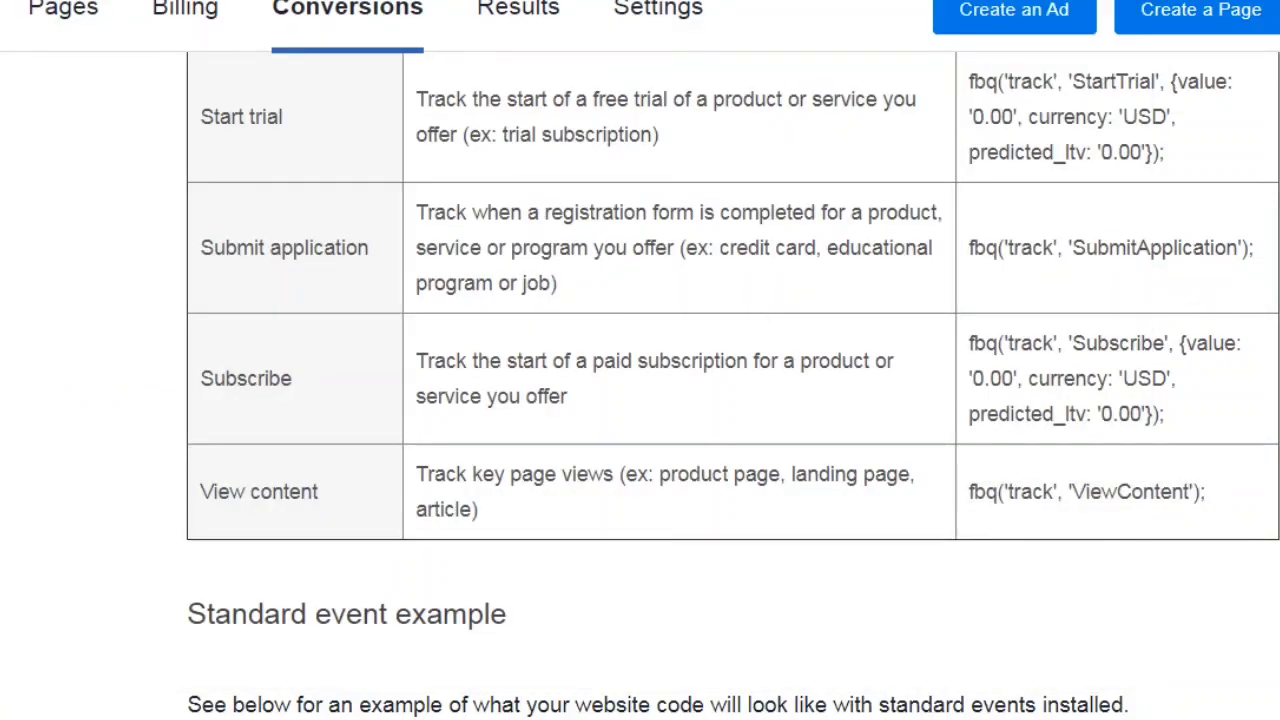
{"action": "scroll", "coordinate": [640, 380], "scroll_direction": "up", "scroll_amount": 7}
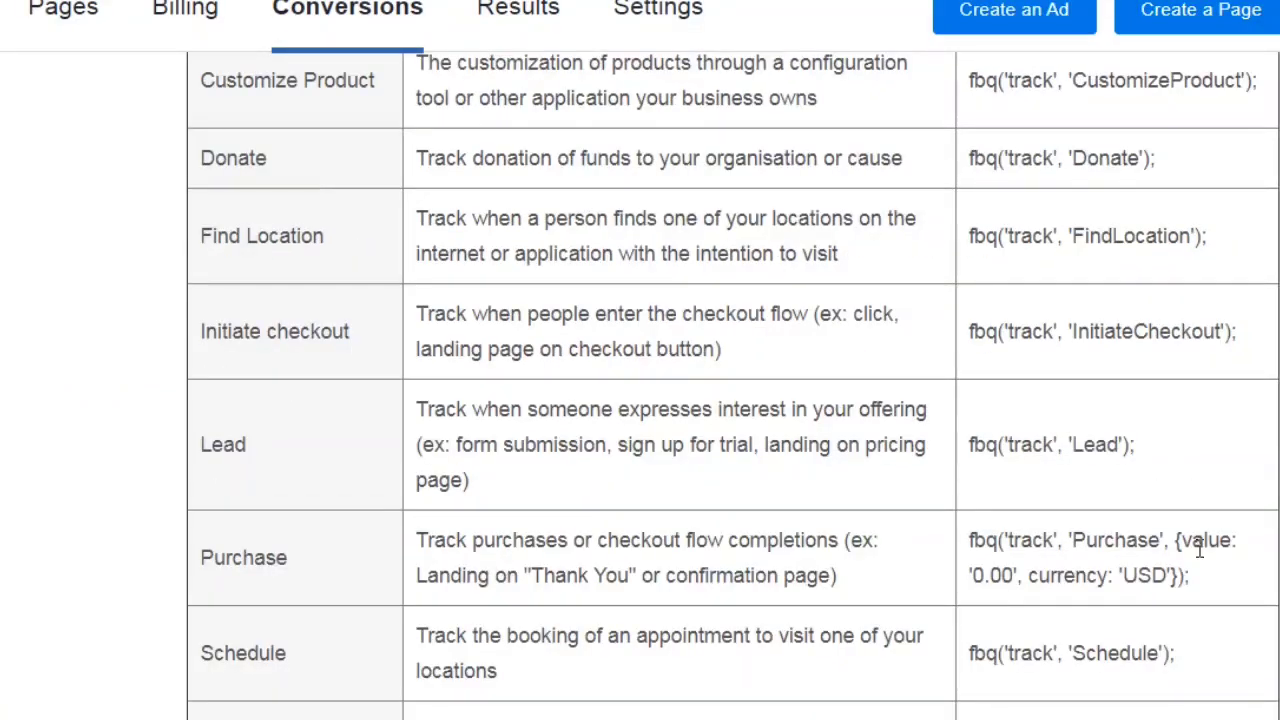
{"action": "left_click_drag", "start_coordinate": [1203, 585], "coordinate": [966, 540]}
{"action": "key", "text": "ctrl+c"}
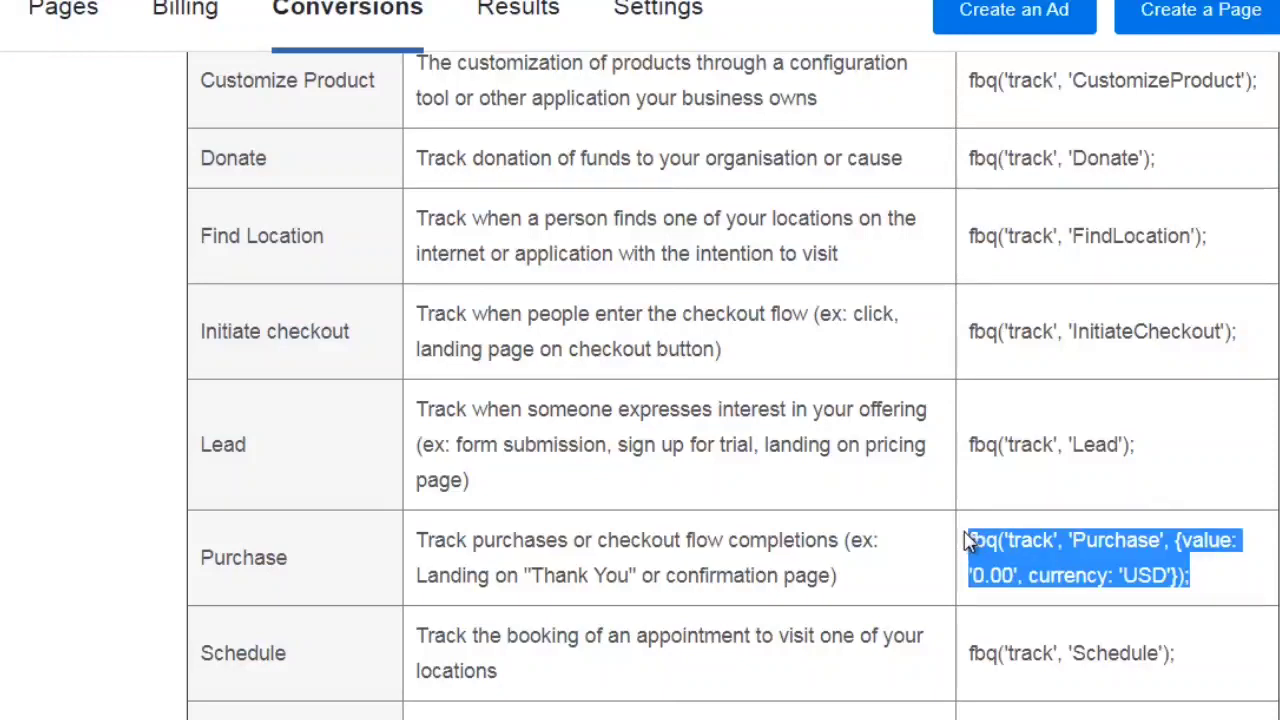
- Switch to Notepad++ and replace the Lead track line with the copied Purchase event code, indented like the init line
{"action": "key", "text": "alt+Tab"}
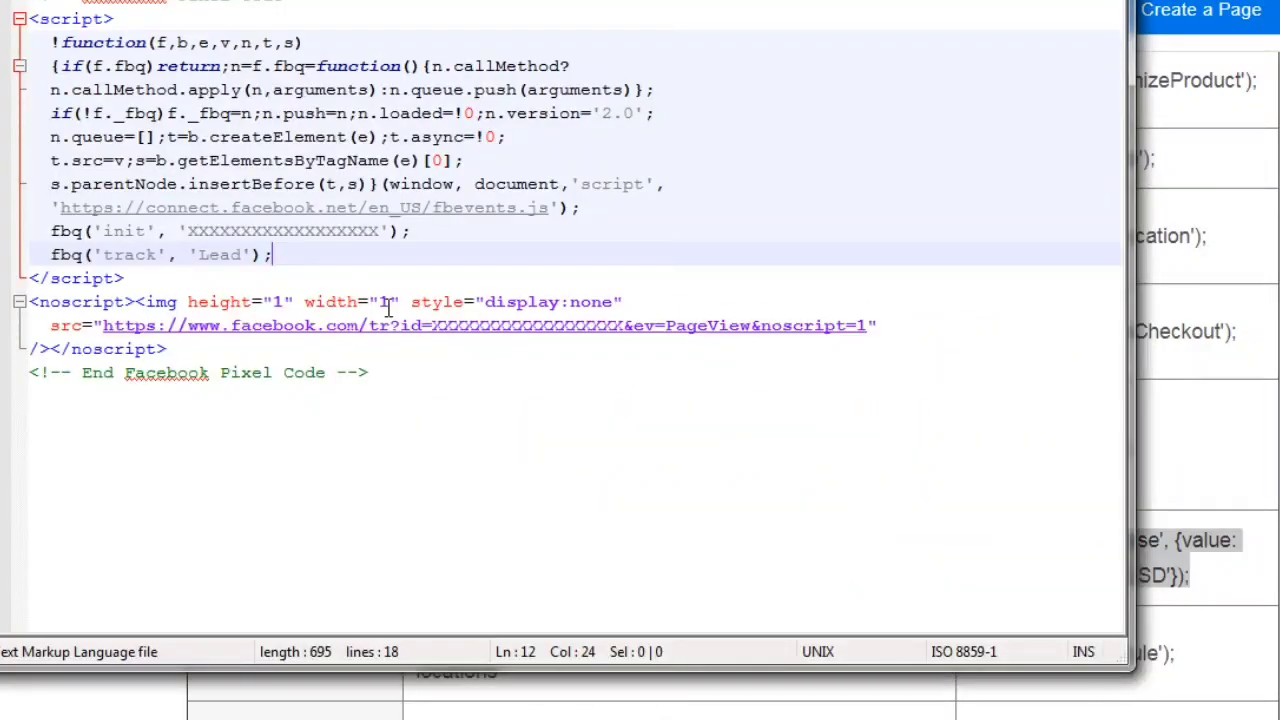
{"action": "left_click_drag", "start_coordinate": [274, 256], "coordinate": [30, 262]}
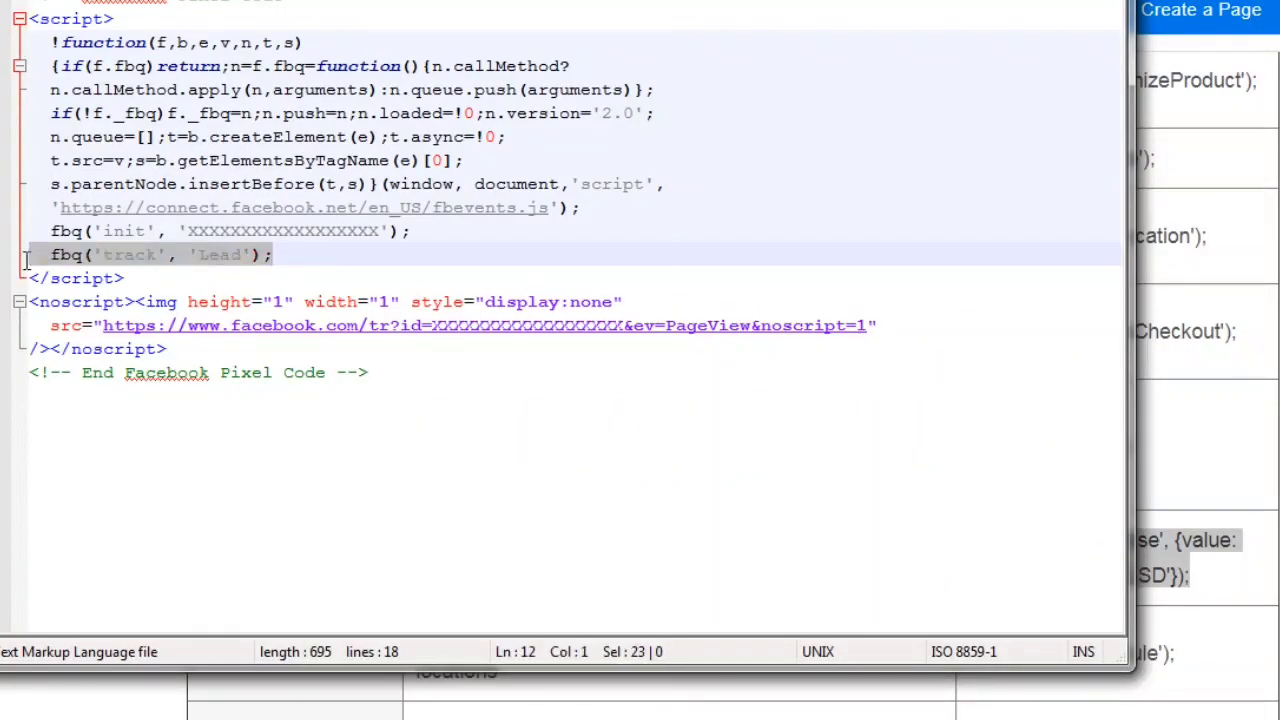
{"action": "key", "text": "ctrl+v"}
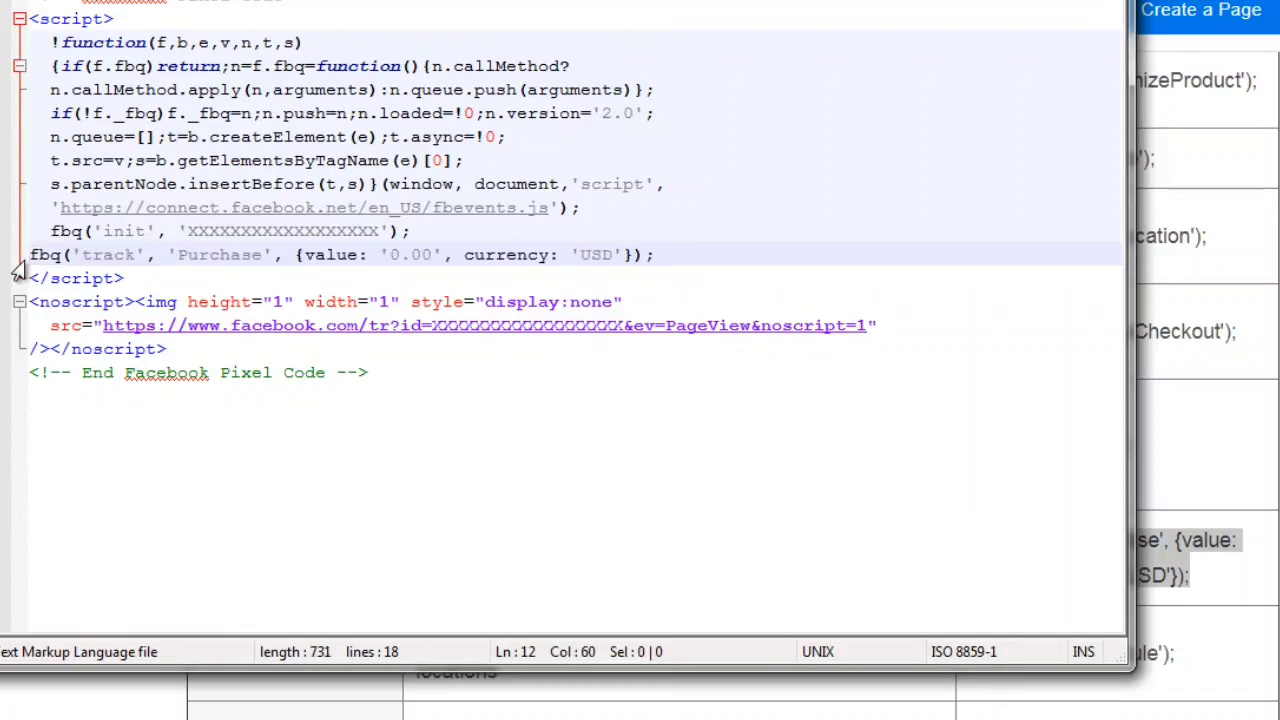
{"action": "key", "text": "Home"}
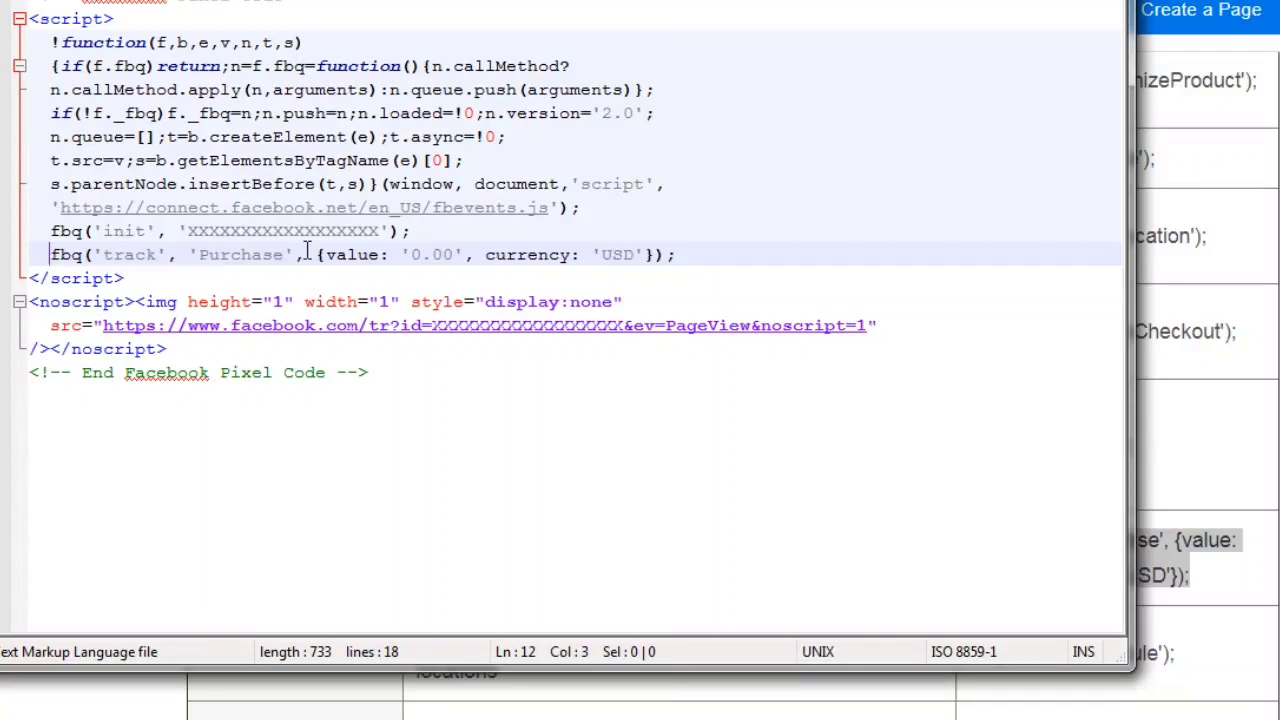
- Set the purchase value in the Purchase track line to 47.00
{"action": "double_click", "coordinate": [413, 255]}
{"action": "type", "text": "47"}
{"action": "key", "text": "Right"}
{"action": "key", "text": "Right"}
{"action": "key", "text": "Right"}
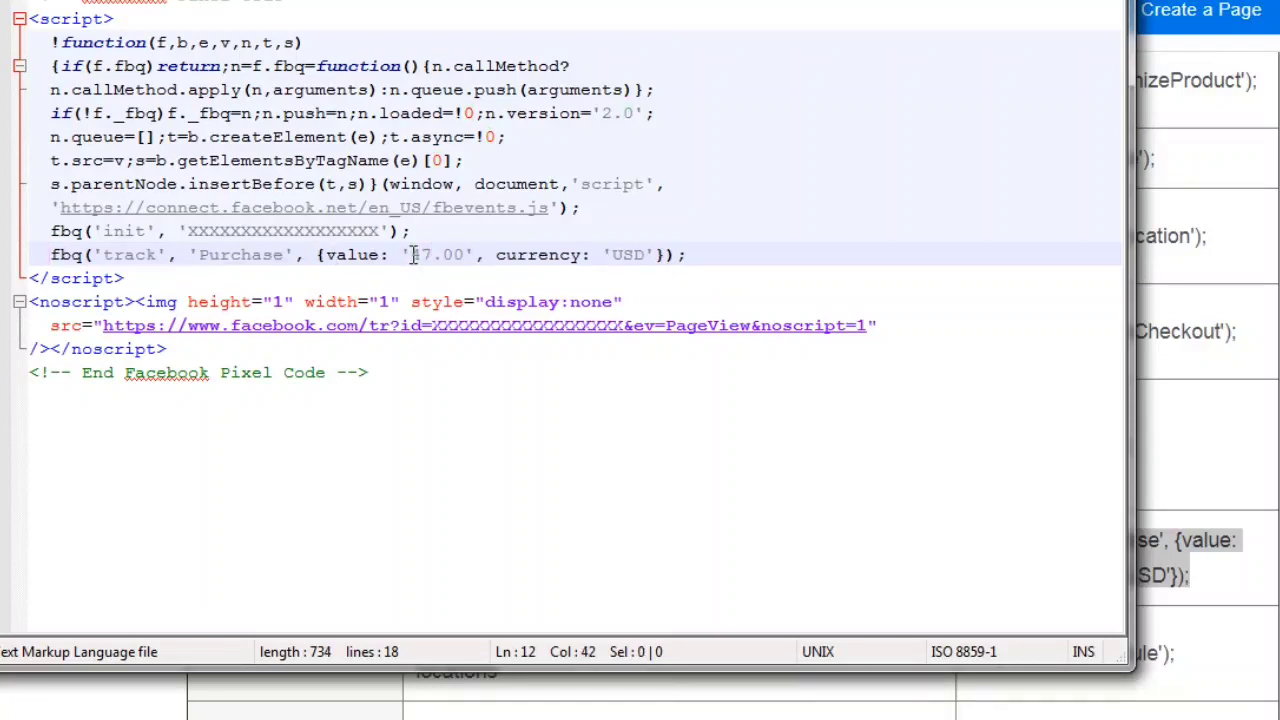
{"action": "left_click", "coordinate": [690, 255]}
- Return to the Standard events table in Facebook's Advertiser Help and copy the event code fbq('track', 'AddToCart');
{"action": "left_click", "coordinate": [488, 346]}
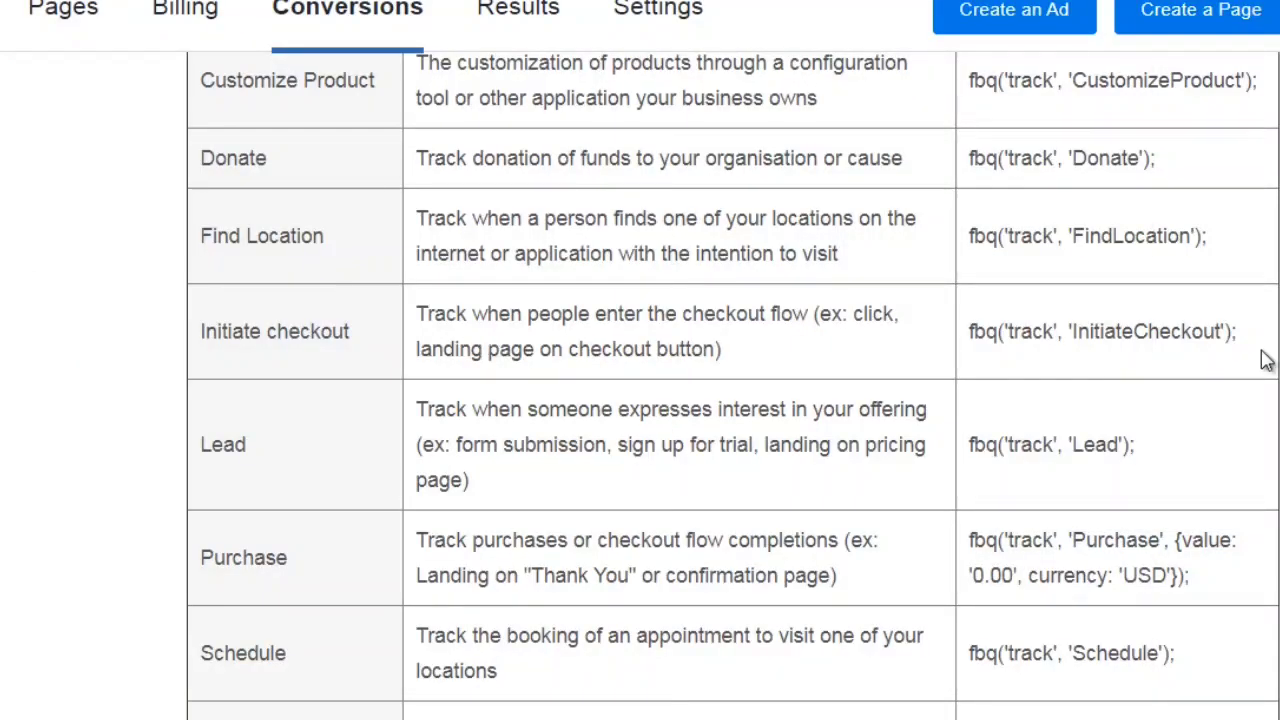
{"action": "scroll", "coordinate": [733, 384], "scroll_direction": "up", "scroll_amount": 7}
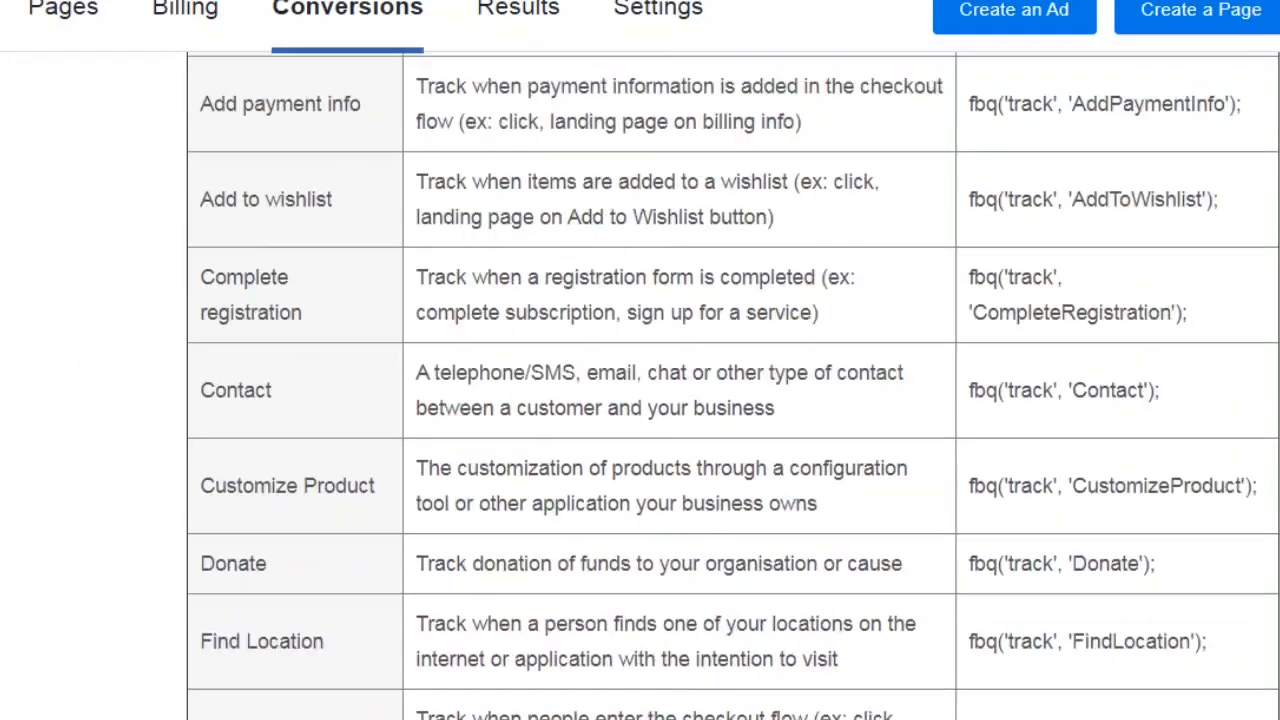
{"action": "scroll", "coordinate": [733, 385], "scroll_direction": "down", "scroll_amount": 1}
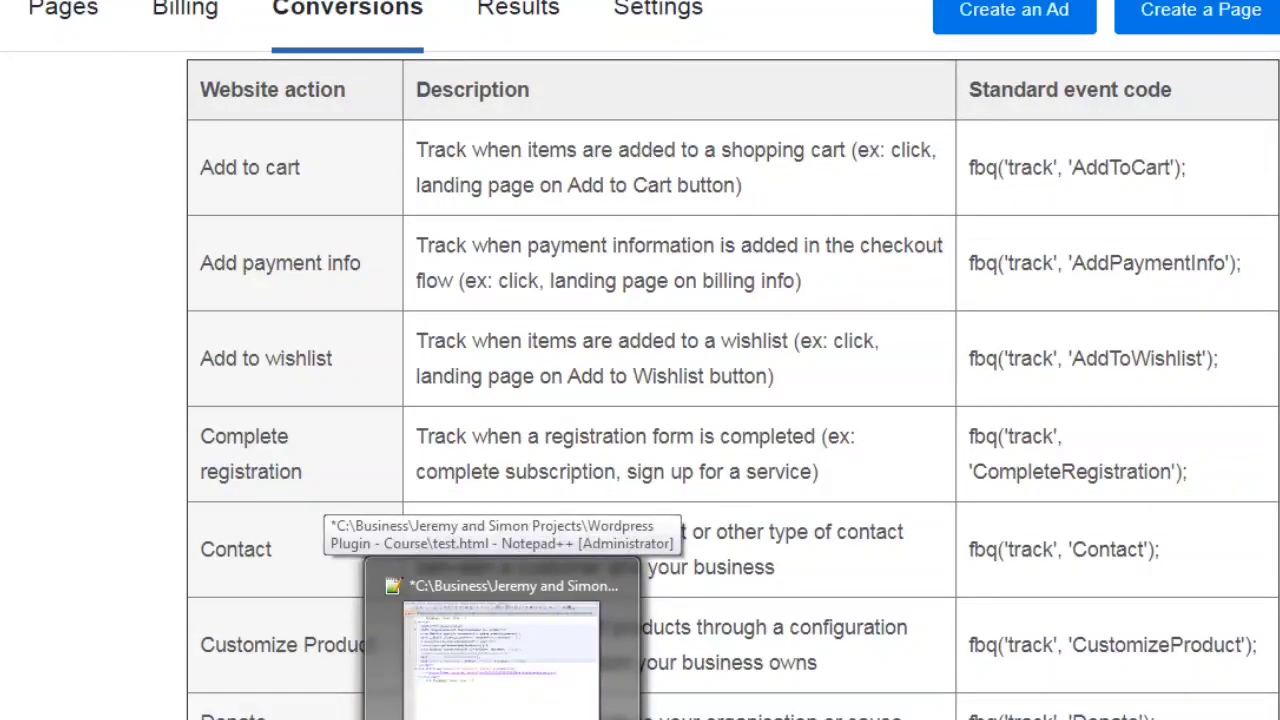
{"action": "left_click", "coordinate": [500, 640]}
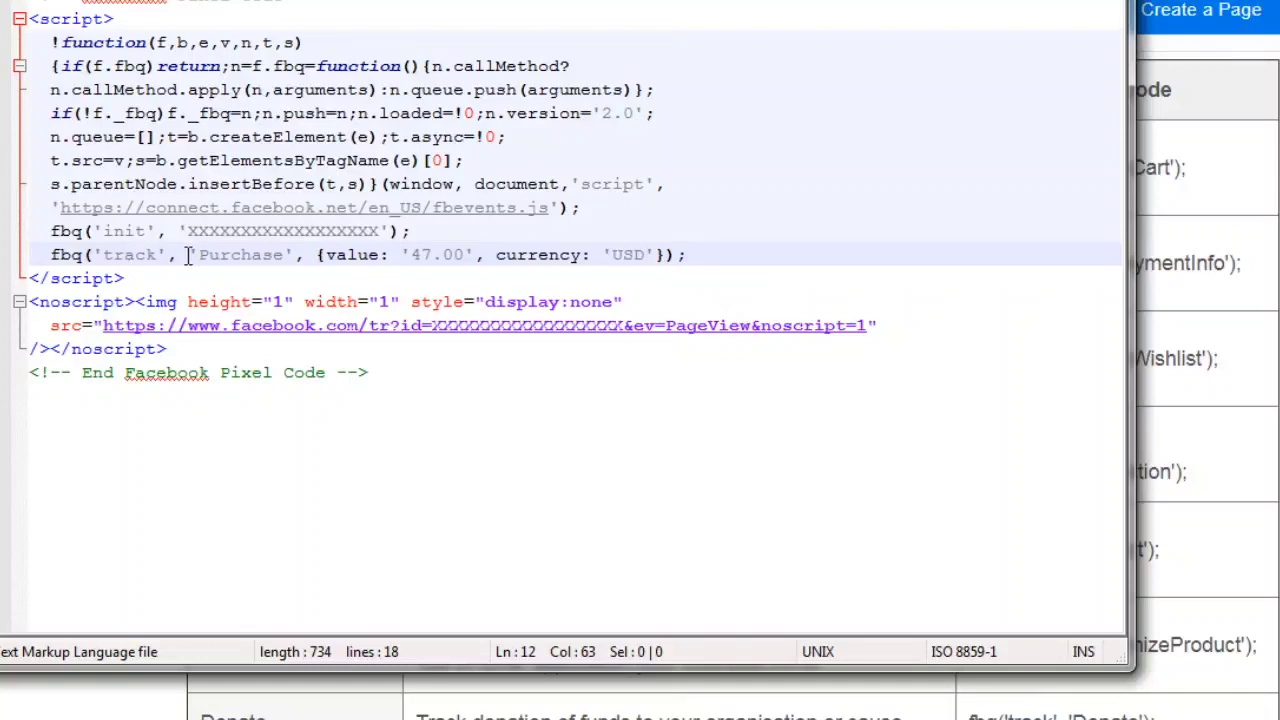
{"action": "left_click", "coordinate": [1040, 2]}
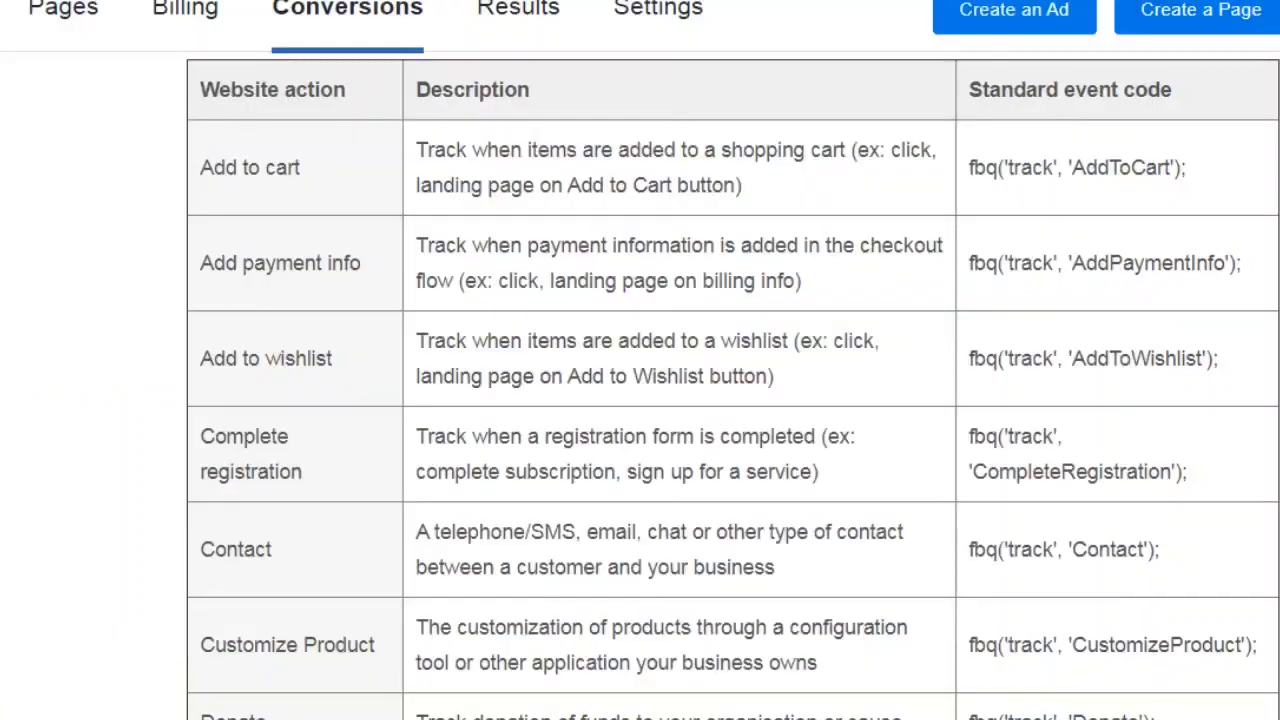
{"action": "left_click_drag", "start_coordinate": [1192, 170], "coordinate": [965, 188]}
{"action": "key", "text": "ctrl+c"}
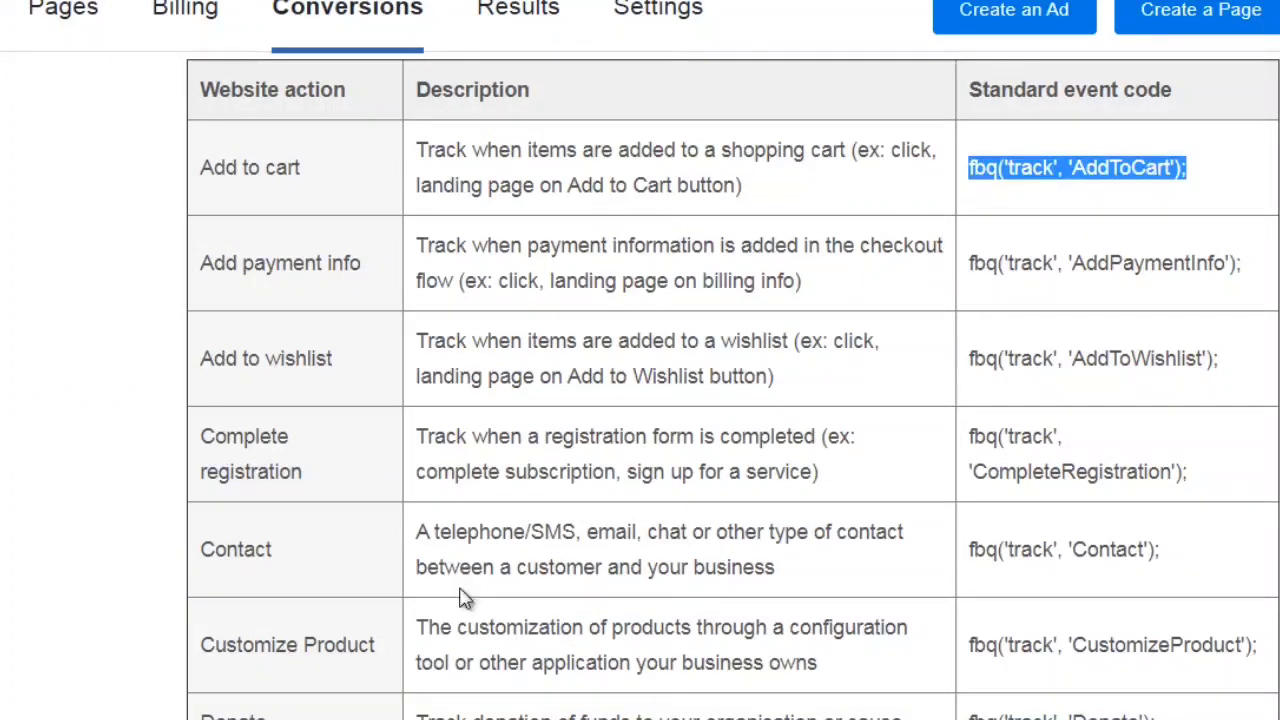
- Switch to Notepad++ and replace the Purchase track line with the copied AddToCart event code
{"action": "left_click", "coordinate": [458, 718]}
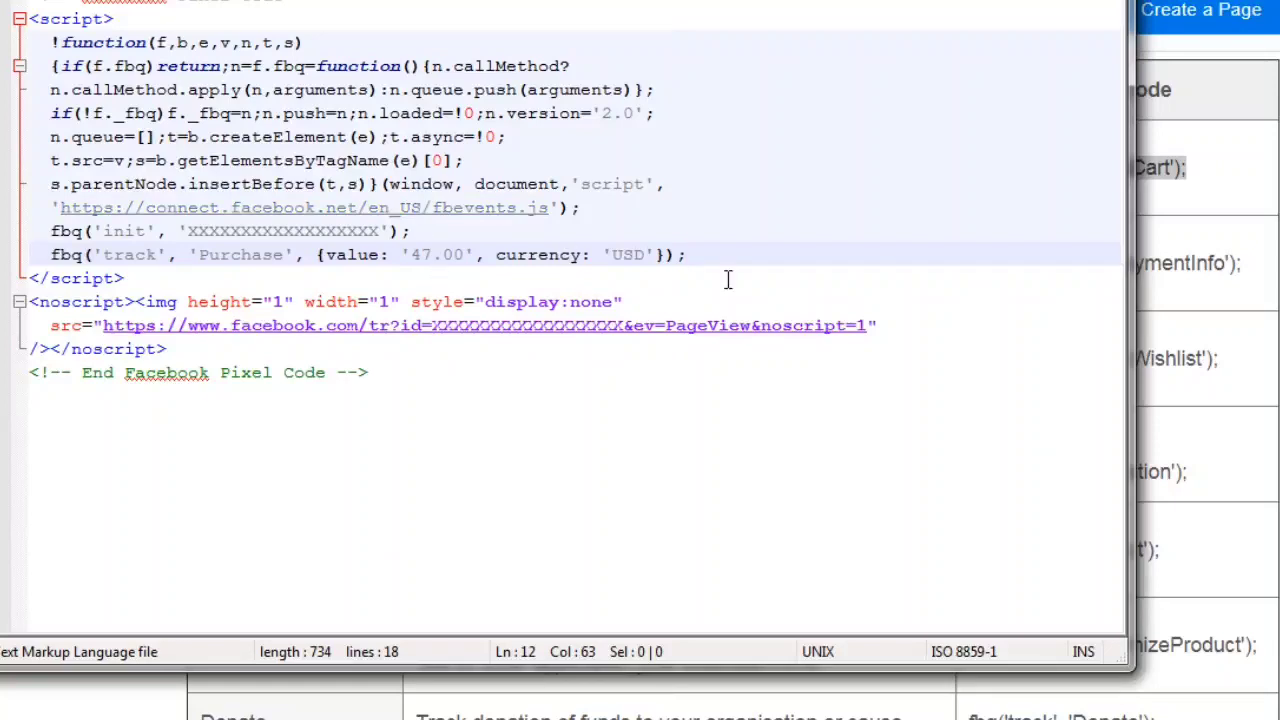
{"action": "left_click_drag", "start_coordinate": [686, 255], "coordinate": [48, 260]}
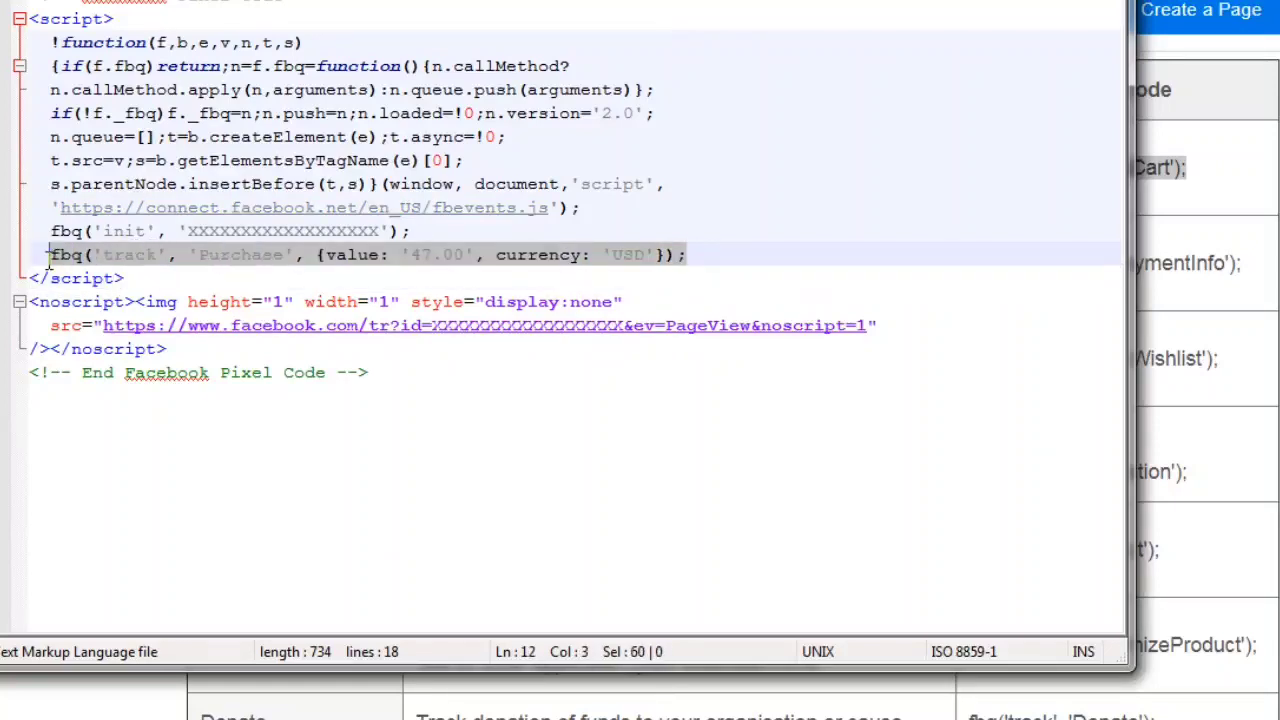
{"action": "key", "text": "ctrl+v"}
- Replace the AddToCart event name in the track line with PageView
{"action": "key", "text": "Left"}
{"action": "key", "text": "Left"}
{"action": "key", "text": "Left"}
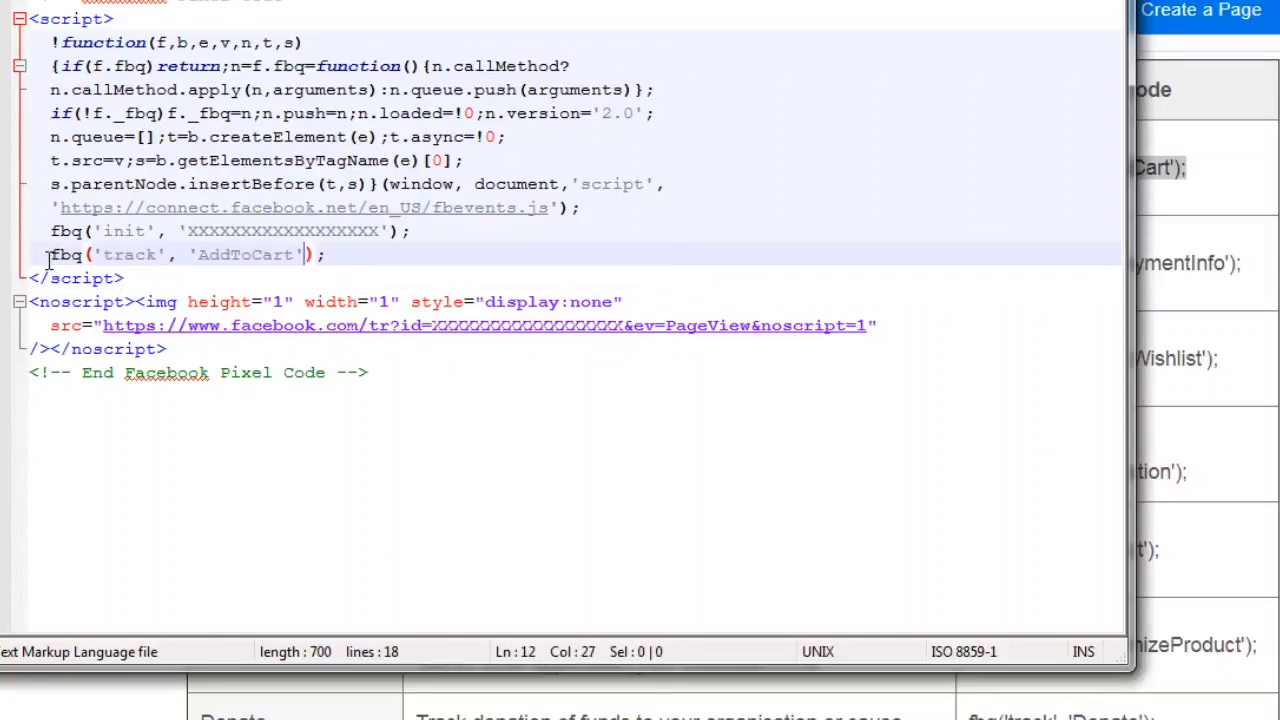
{"action": "key", "text": "BackSpace"}
{"action": "key", "text": "BackSpace"}
{"action": "key", "text": "BackSpace"}
{"action": "key", "text": "BackSpace"}
{"action": "key", "text": "BackSpace"}
{"action": "key", "text": "BackSpace"}
{"action": "key", "text": "BackSpace"}
{"action": "key", "text": "BackSpace"}
{"action": "key", "text": "BackSpace"}
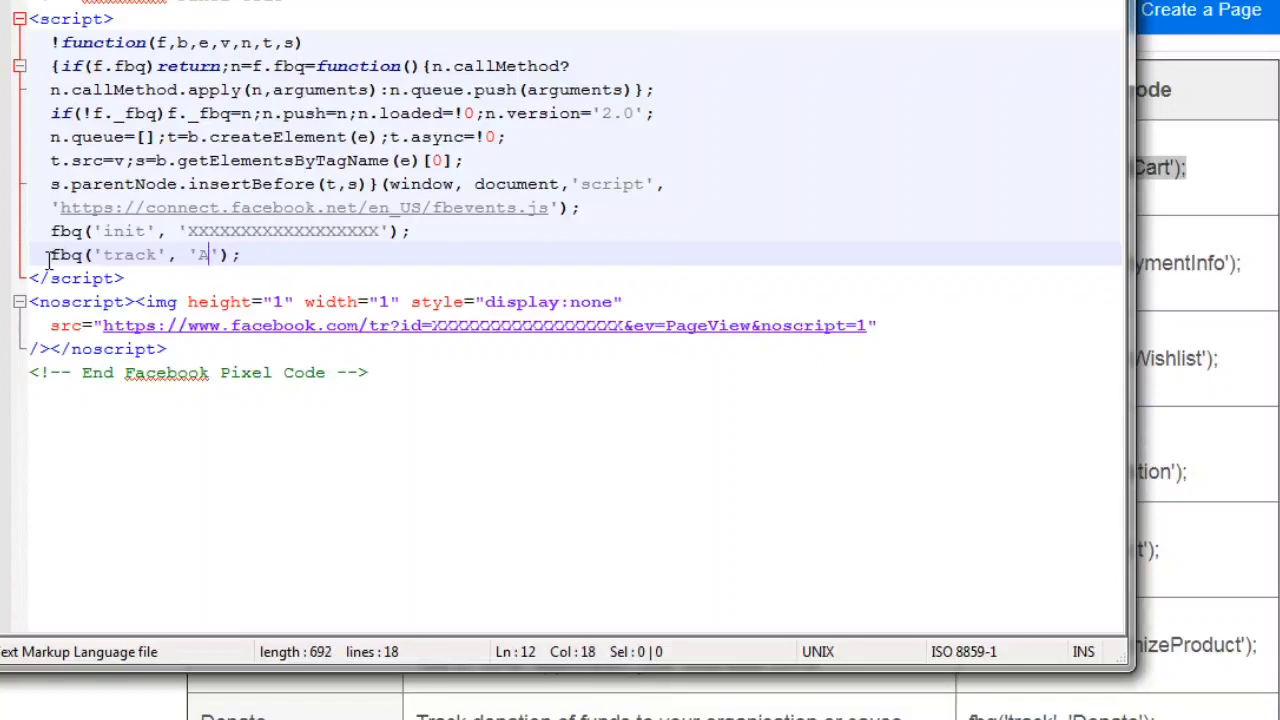
{"action": "type", "text": "PageView"}
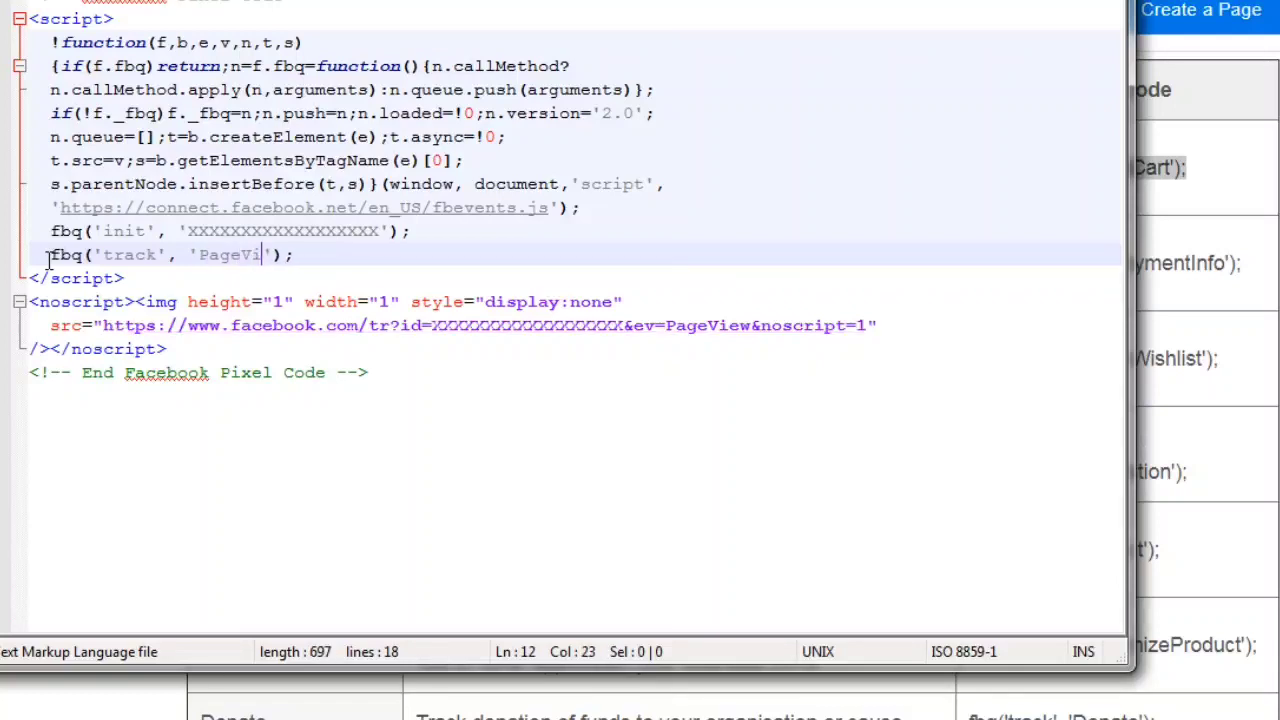
- Replace the PageView event name in the fbq track line with Lead and highlight that line for review
{"action": "left_click", "coordinate": [48, 260]}
{"action": "key", "text": "shift+End"}
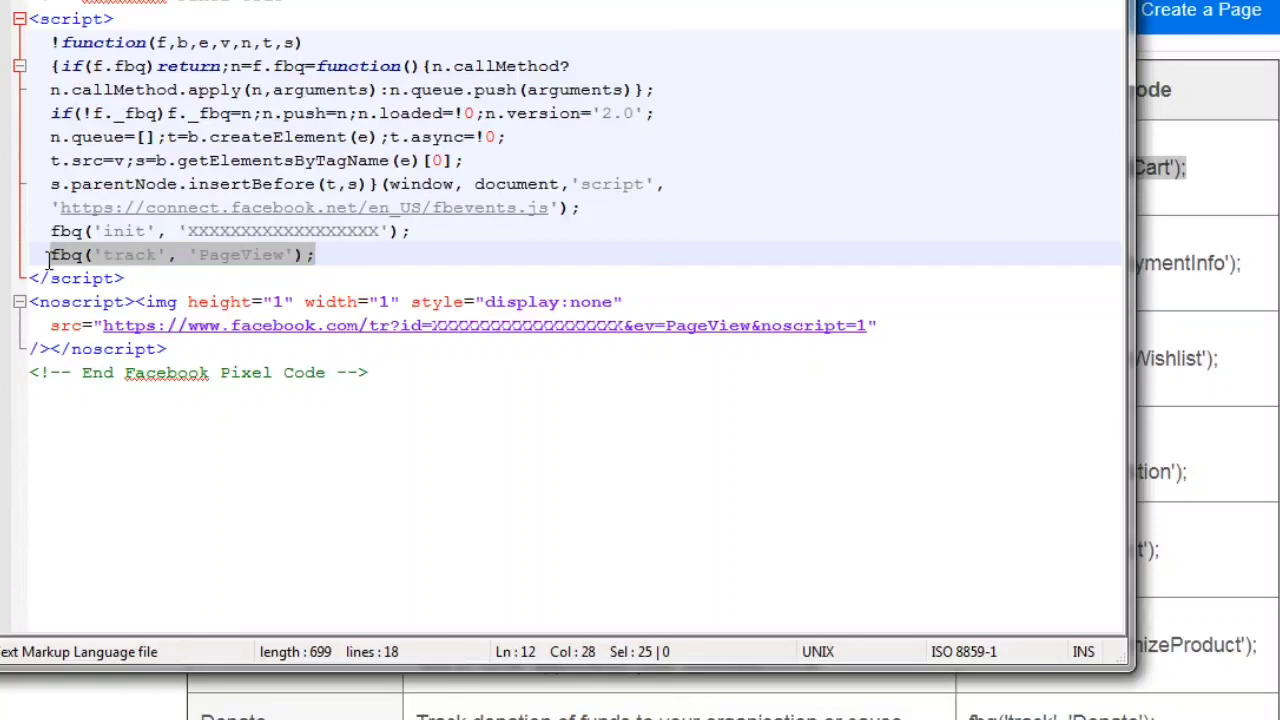
{"action": "key", "text": "End"}
{"action": "key", "text": "Left"}
{"action": "key", "text": "Left"}
{"action": "key", "text": "Left"}
{"action": "key", "text": "ctrl+shift+Left"}
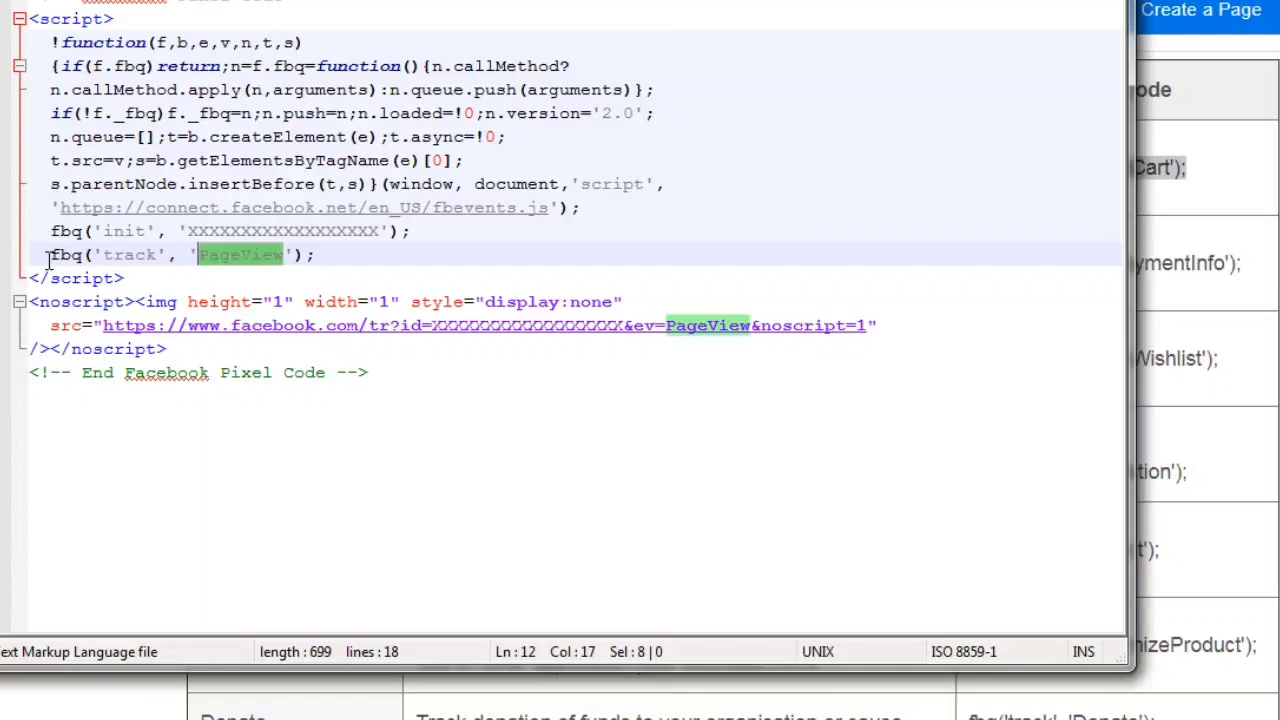
{"action": "type", "text": "Lead"}
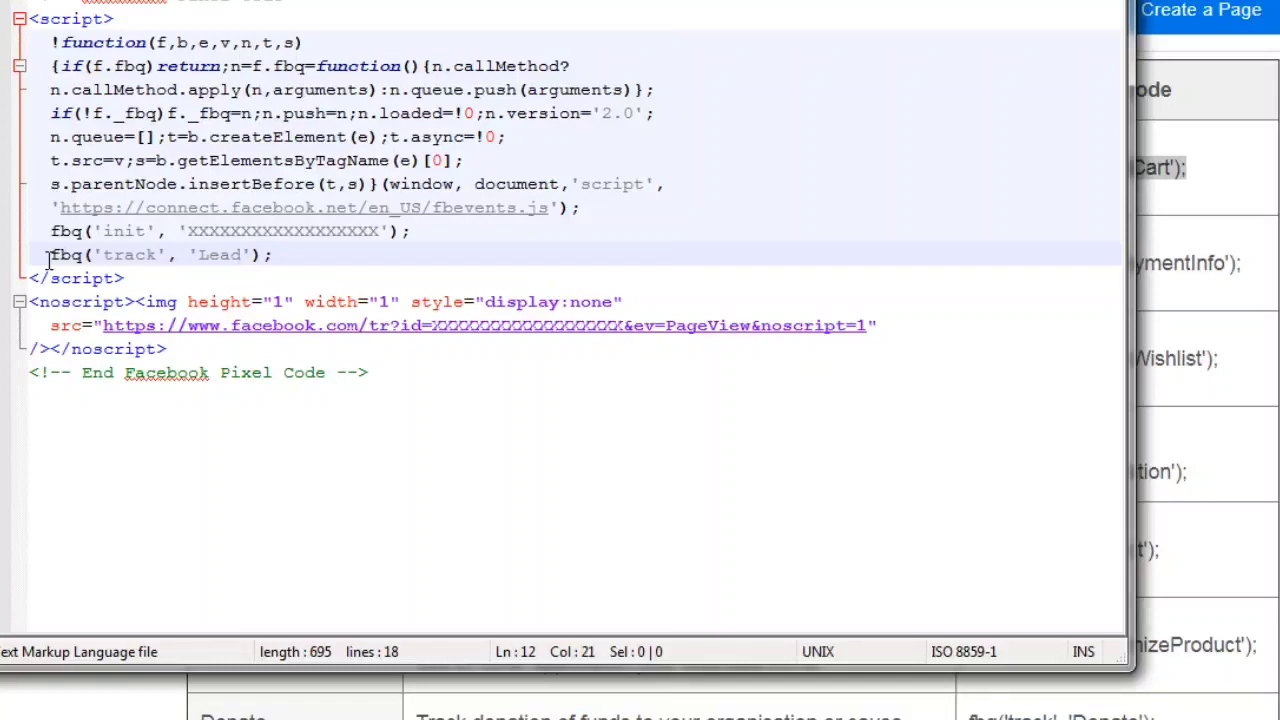
{"action": "left_click_drag", "start_coordinate": [268, 256], "coordinate": [22, 274]}
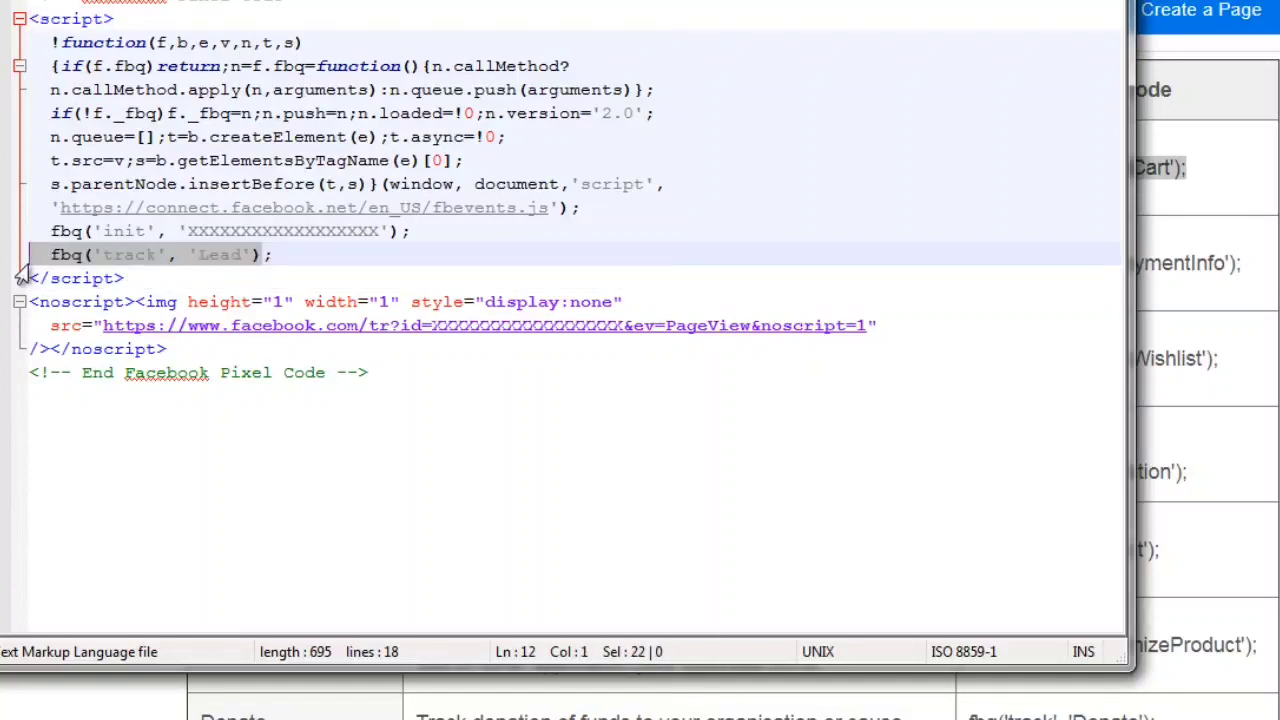
{"action": "left_click", "coordinate": [400, 367]}
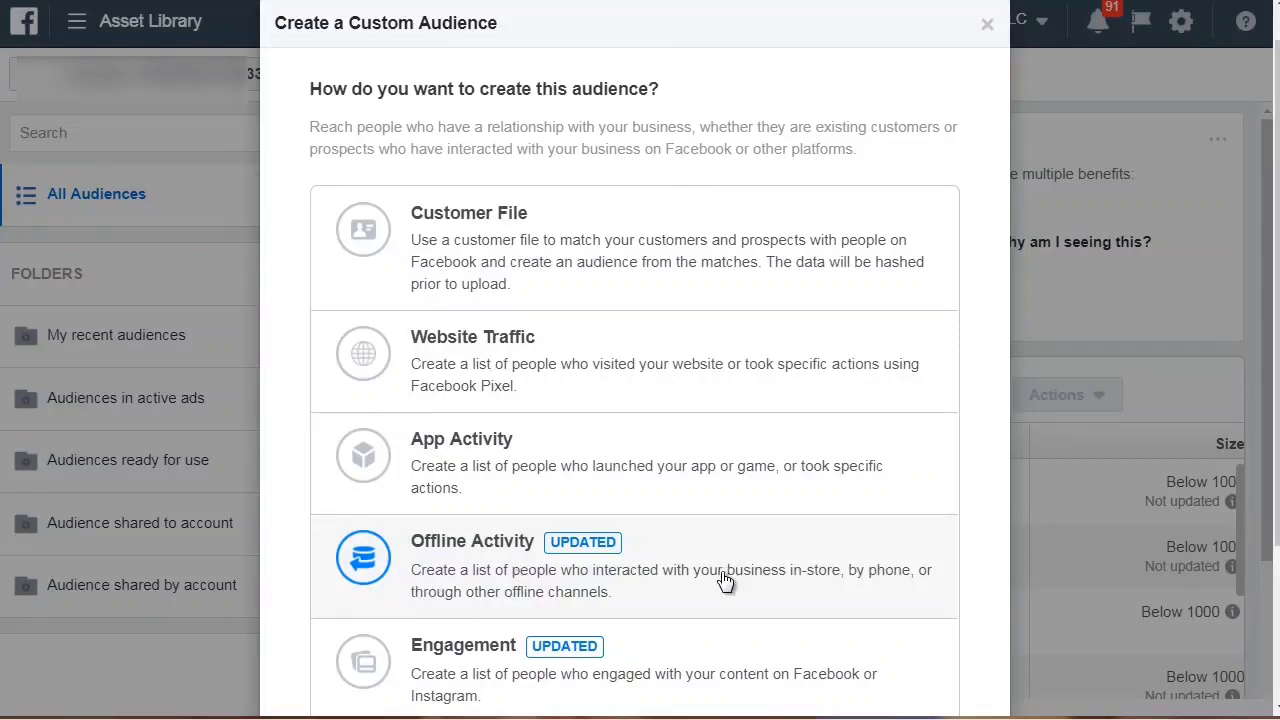
- Review the custom audience source types and the ANY/ALL matching options for the website traffic audience
{"action": "scroll", "coordinate": [725, 580], "scroll_direction": "down", "scroll_amount": 2}
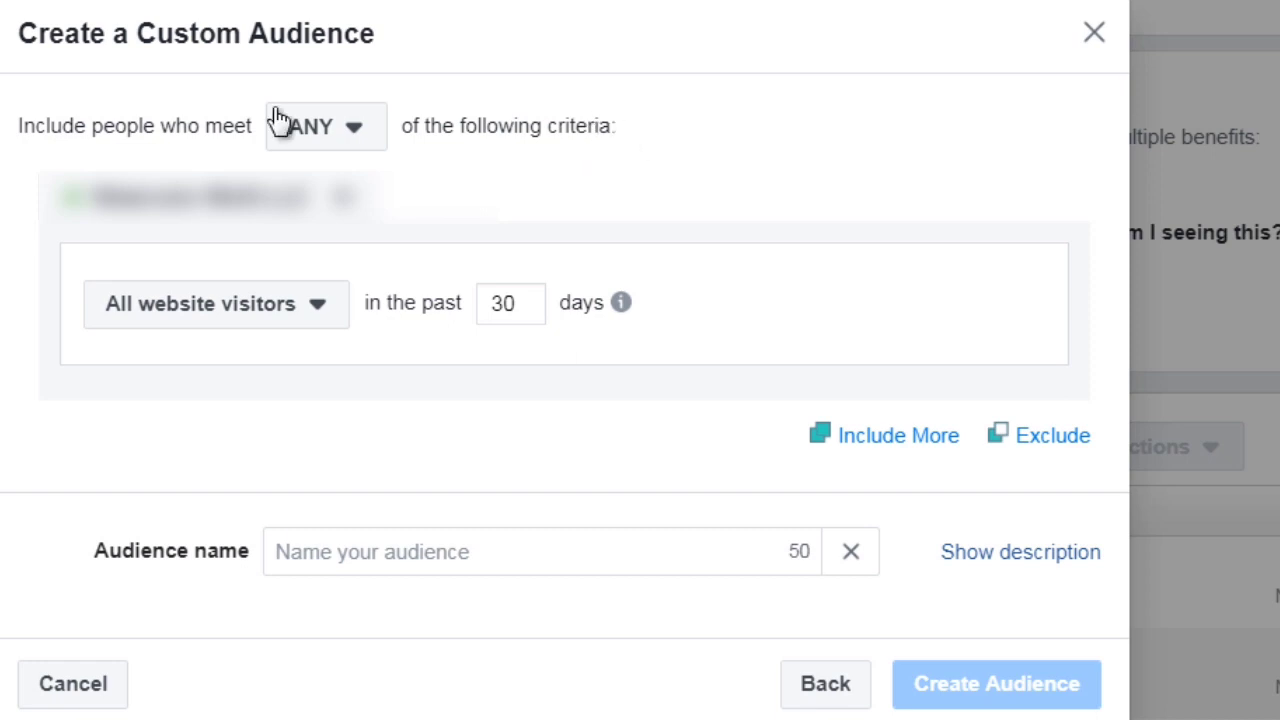
{"action": "left_click", "coordinate": [348, 150]}
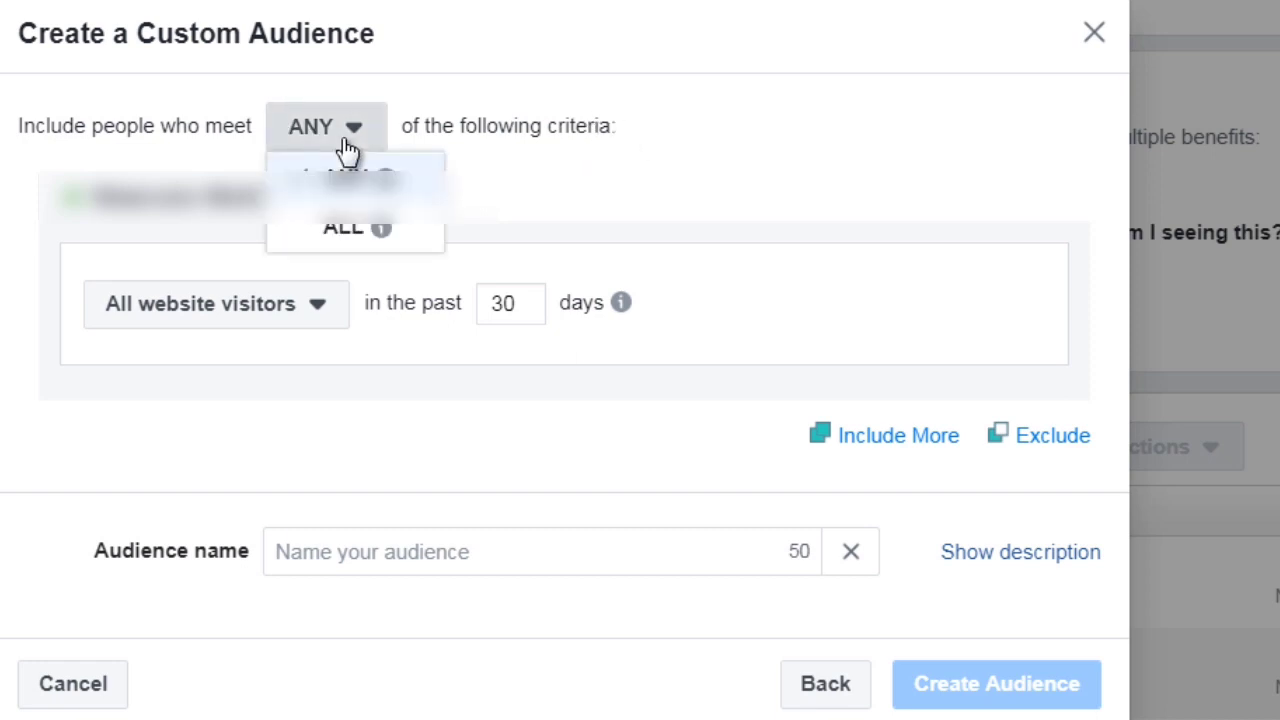
{"action": "left_click", "coordinate": [536, 128]}
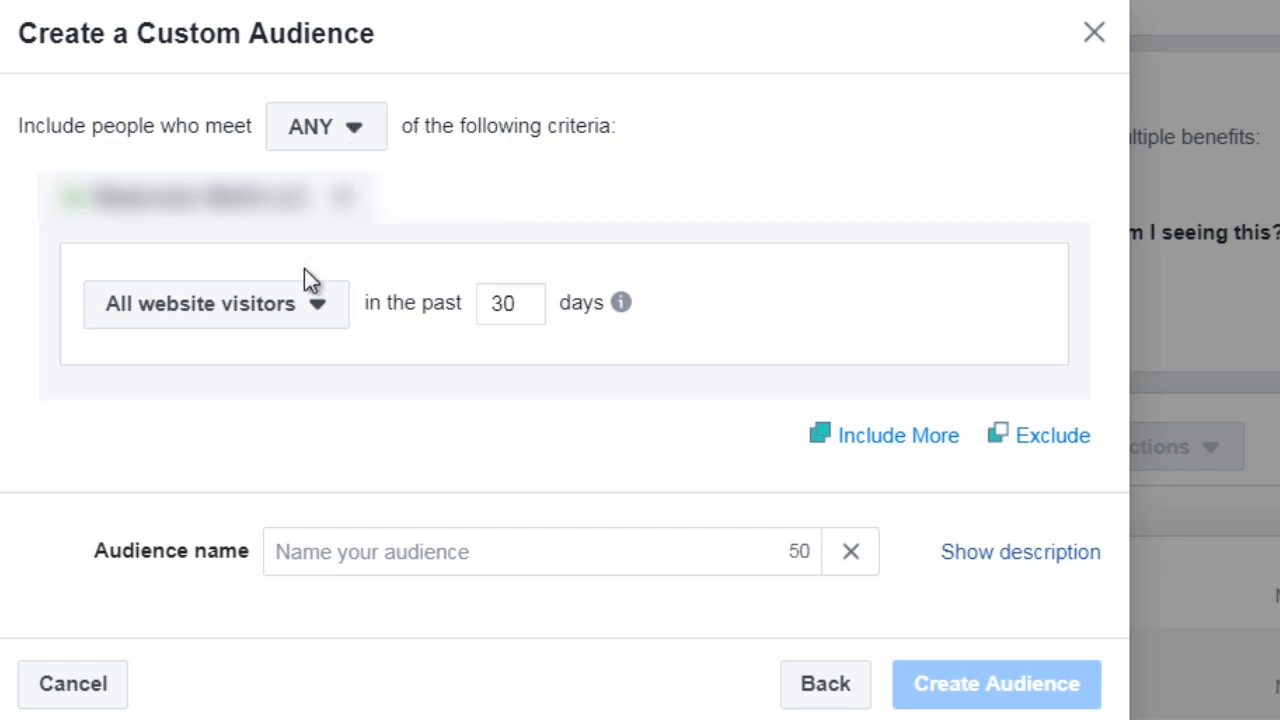
- Try Visitors by time spent as the audience criterion and review its percentile options
{"action": "left_click", "coordinate": [248, 325]}
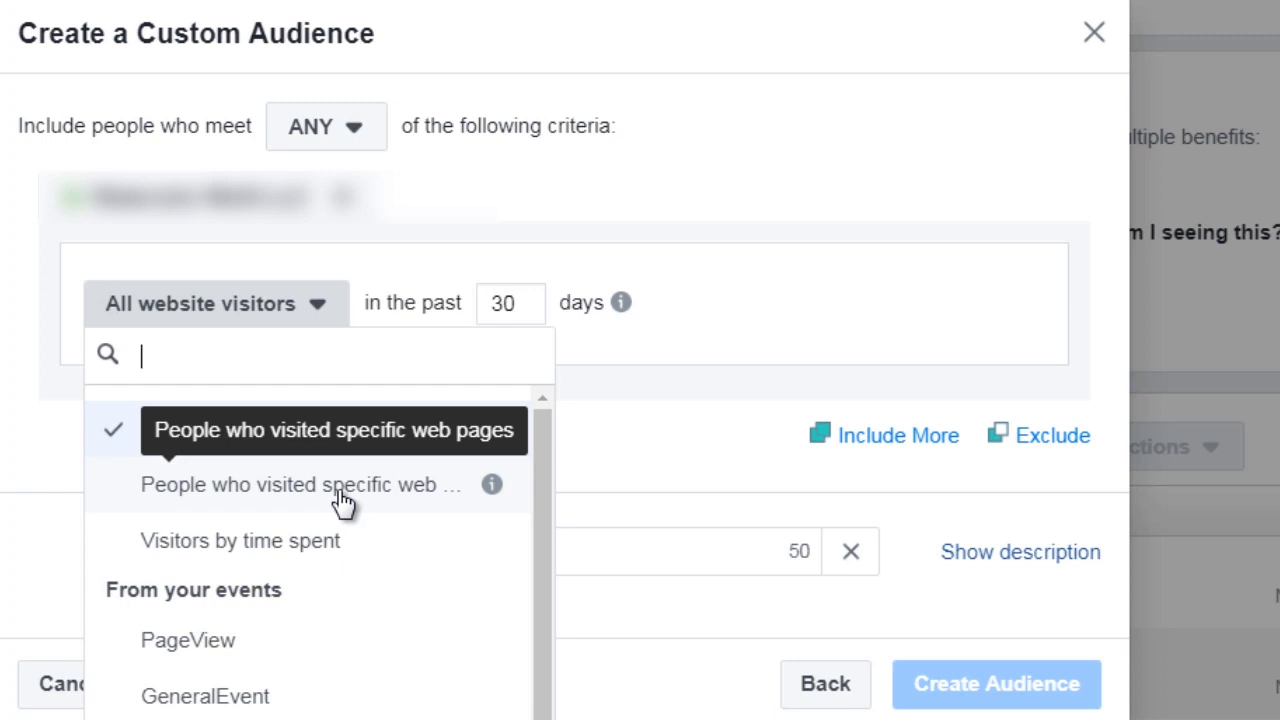
{"action": "left_click", "coordinate": [320, 550]}
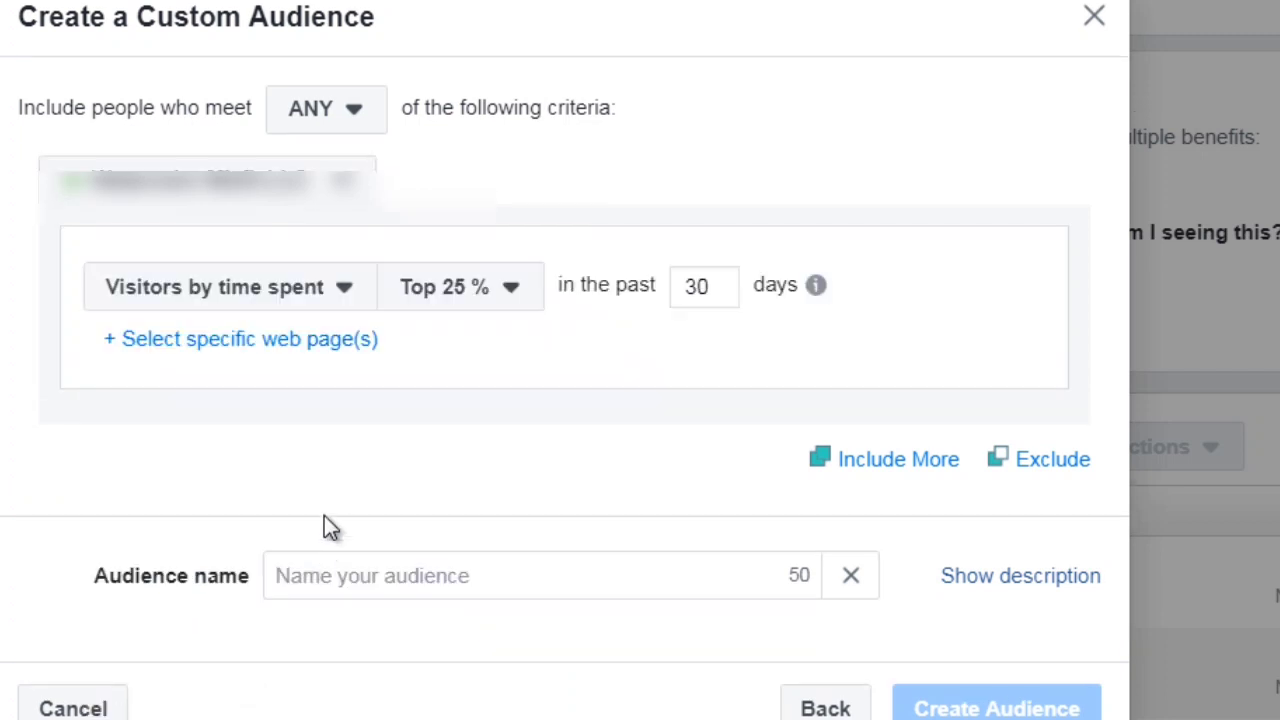
{"action": "left_click", "coordinate": [446, 300]}
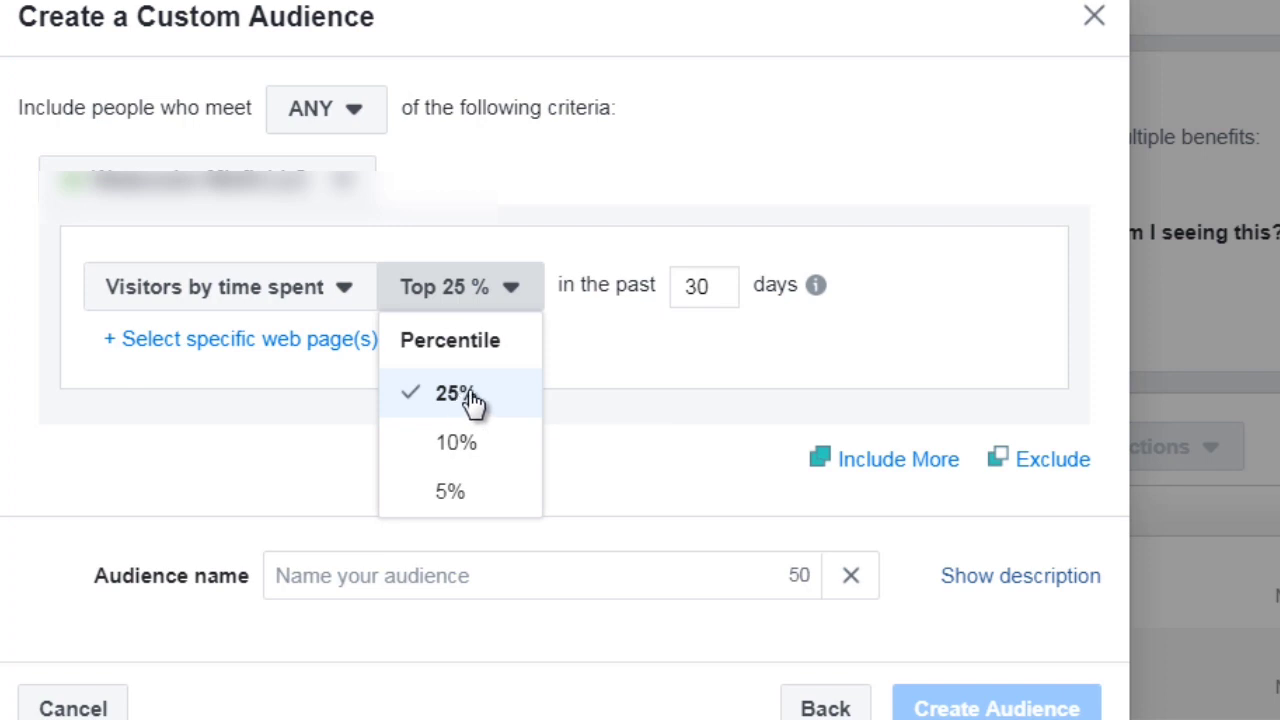
{"action": "left_click", "coordinate": [594, 391]}
- Review the available visitor criteria and set the audience criterion to People who visited specific web pages
{"action": "left_click", "coordinate": [288, 297]}
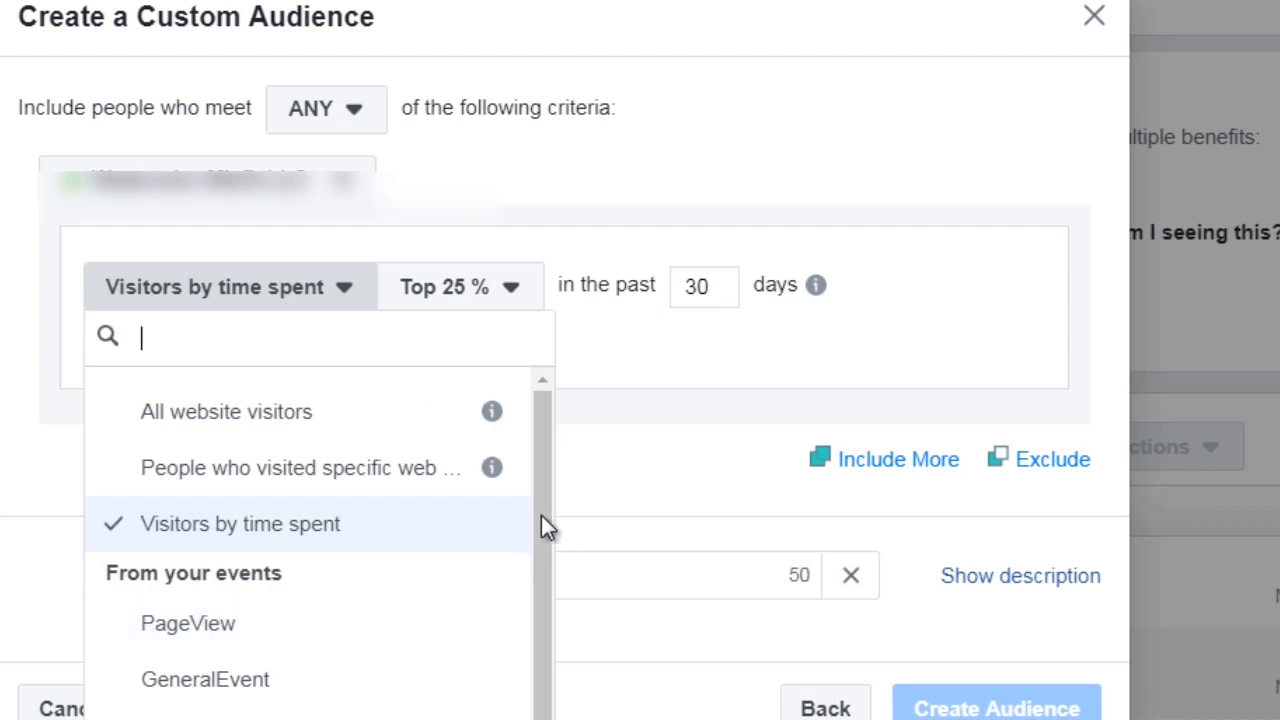
{"action": "scroll", "coordinate": [536, 511], "scroll_direction": "down", "scroll_amount": 1}
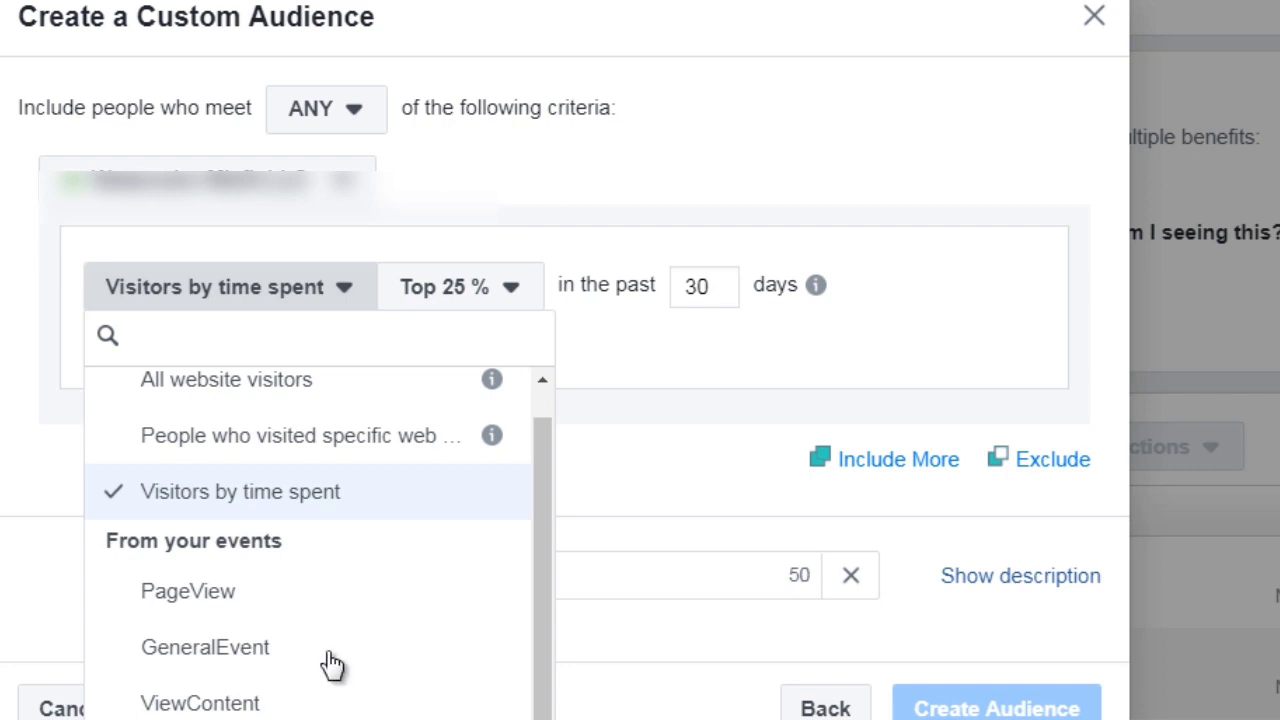
{"action": "scroll", "coordinate": [540, 460], "scroll_direction": "up", "scroll_amount": 1}
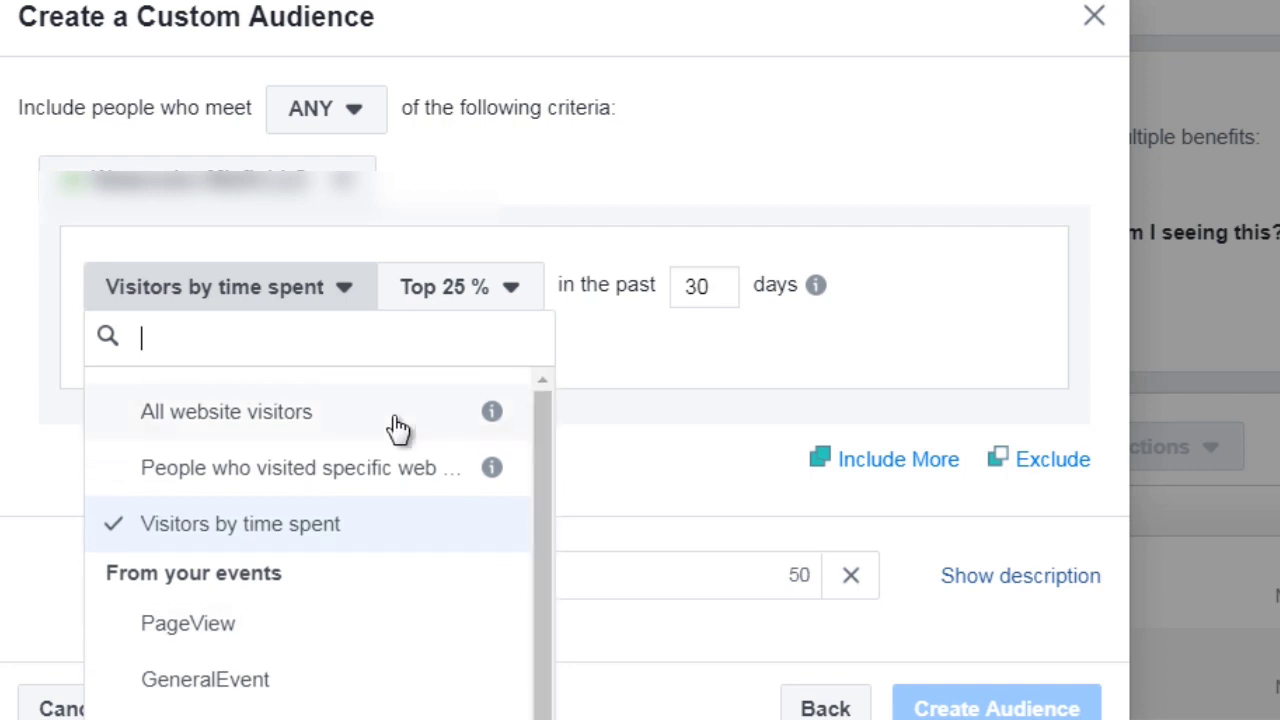
{"action": "left_click", "coordinate": [346, 460]}
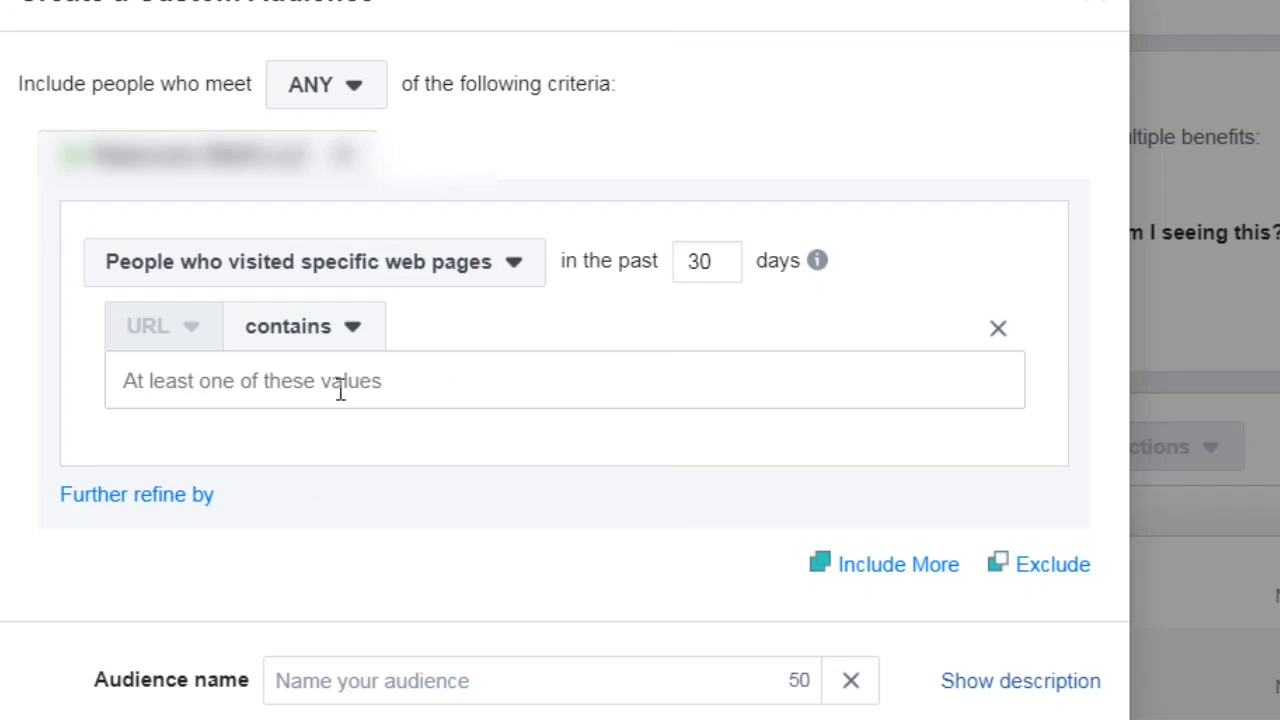
- Add a second inclusion group to the audience, remove it, and review the ANY/ALL matching options
{"action": "left_click", "coordinate": [920, 565]}
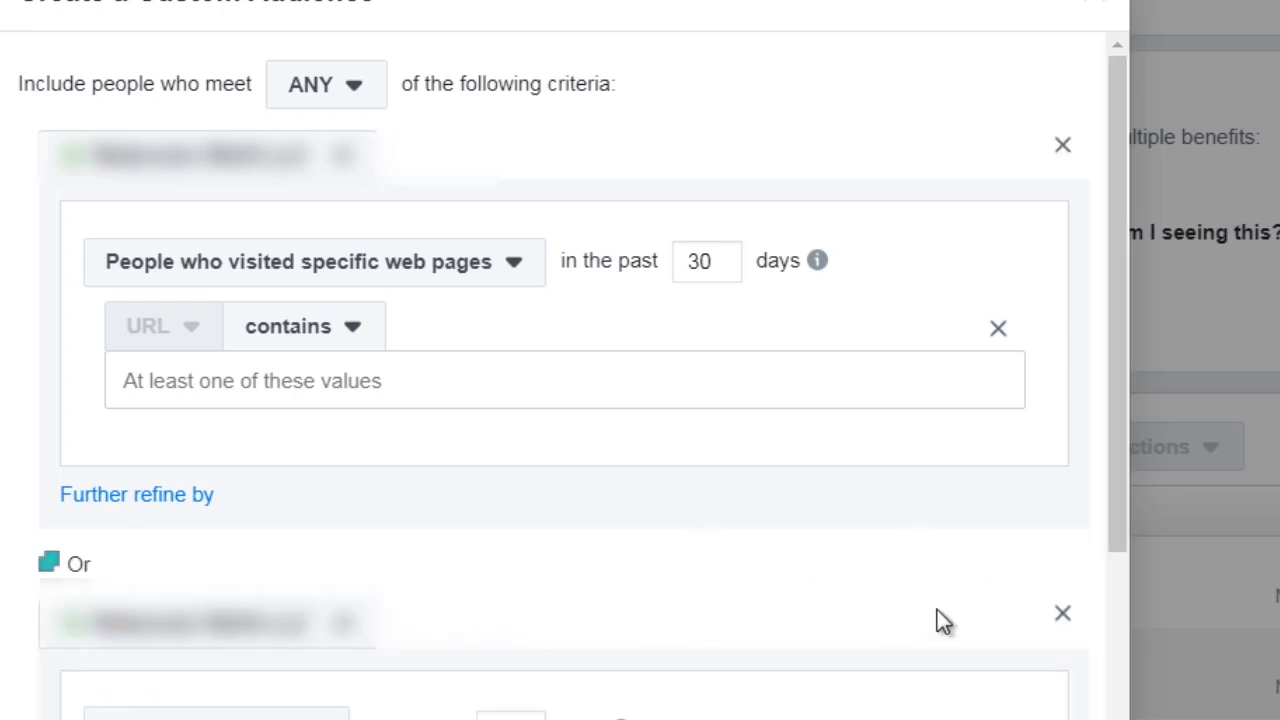
{"action": "left_click", "coordinate": [1062, 614]}
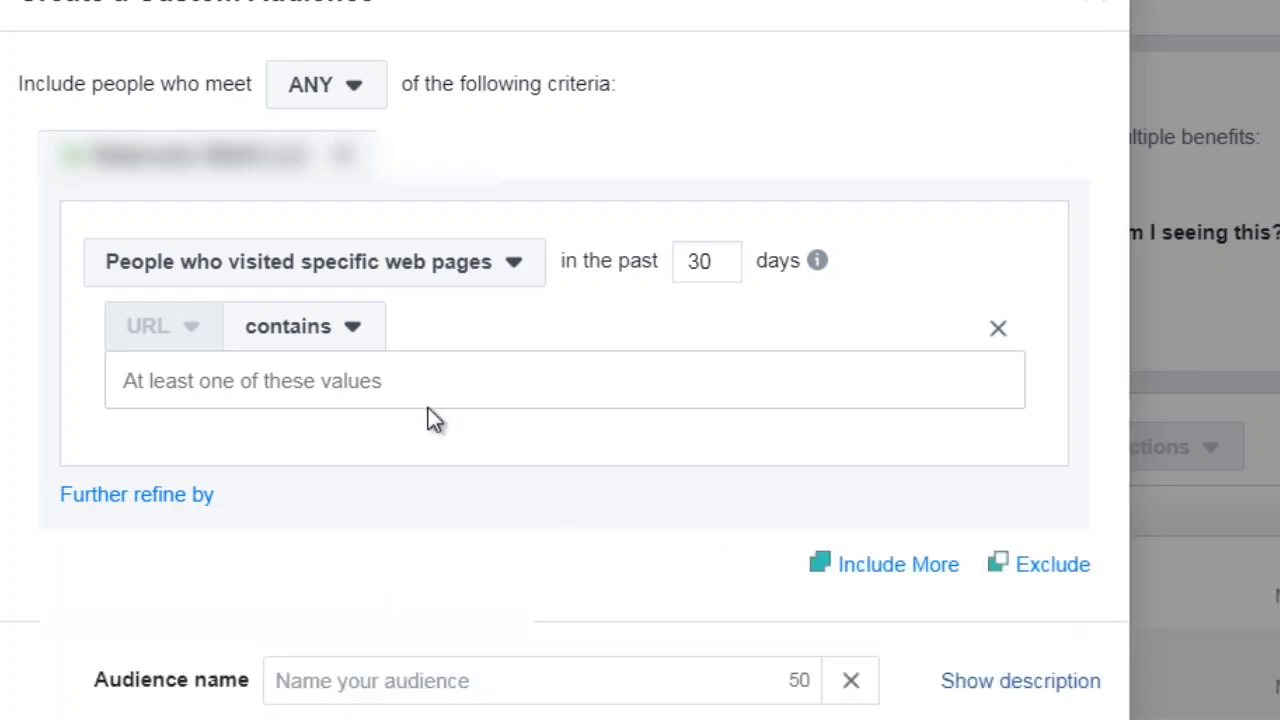
{"action": "left_click", "coordinate": [349, 112]}
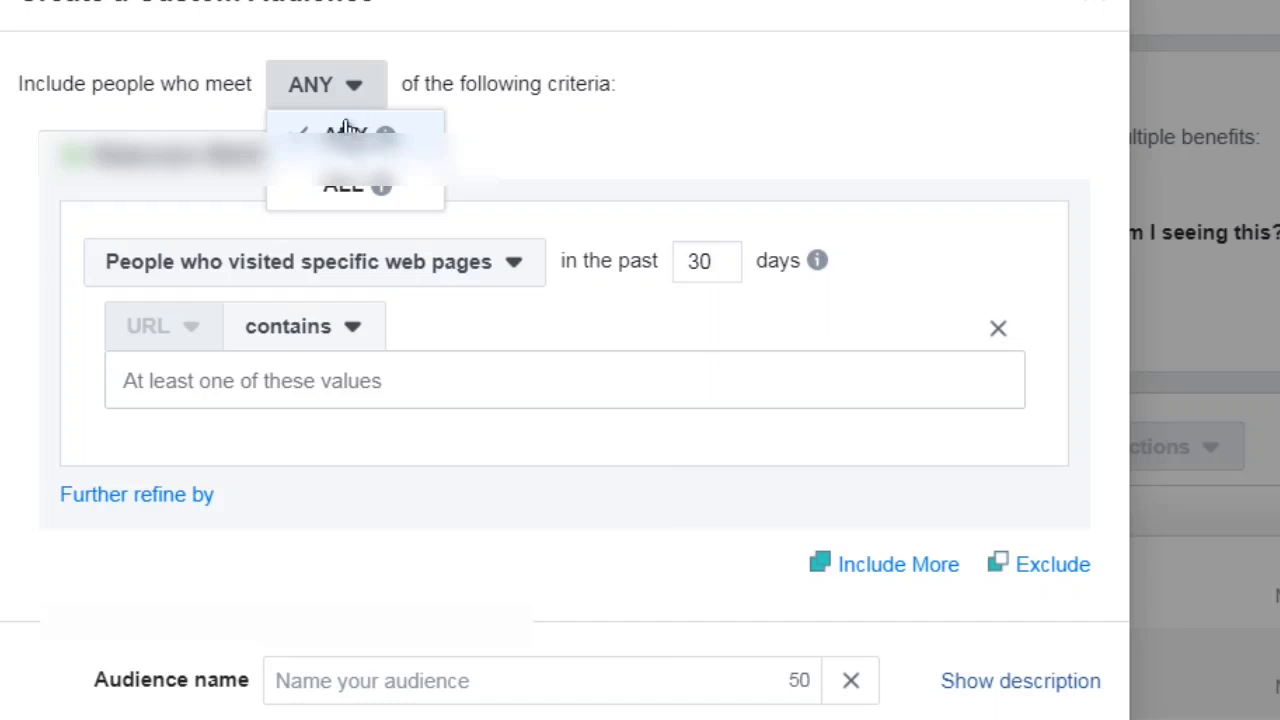
{"action": "mouse_move", "coordinate": [345, 193]}
{"action": "left_click", "coordinate": [540, 88]}
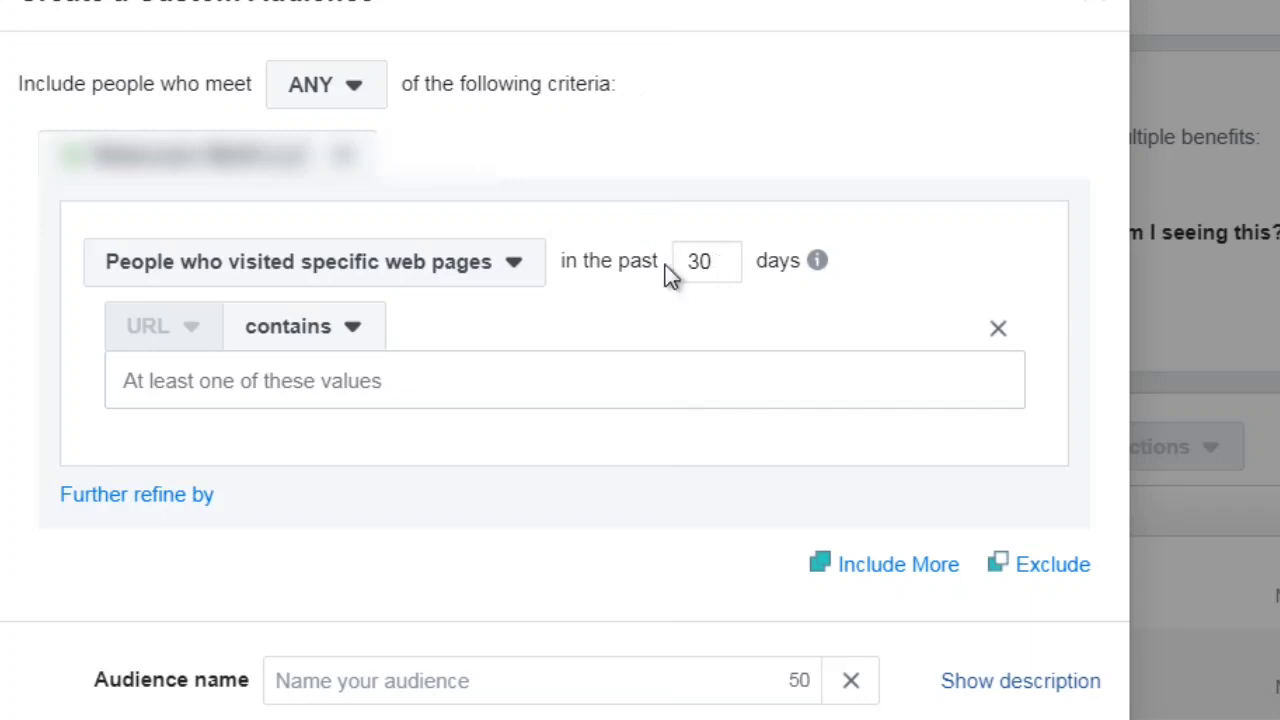
- Check the help on the visit period, try 180 days, and set the period to the past 7 days
{"action": "left_click_drag", "start_coordinate": [722, 267], "coordinate": [677, 264]}
{"action": "left_click", "coordinate": [818, 260]}
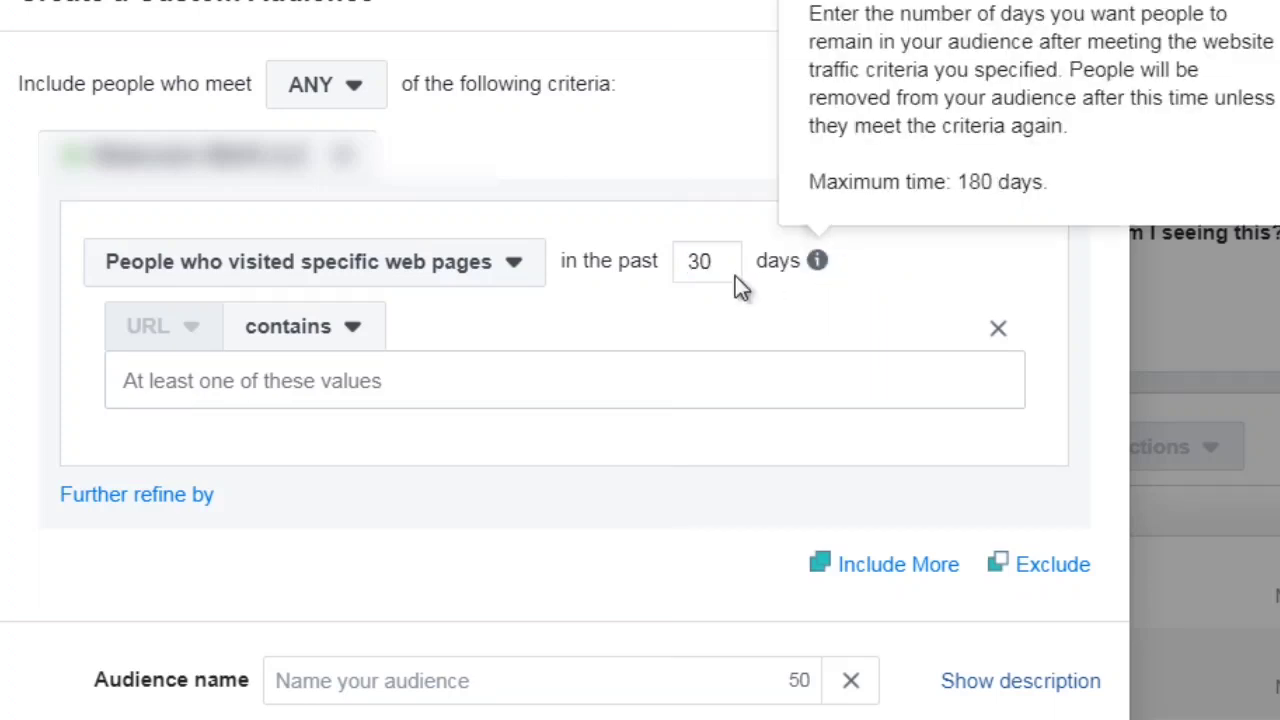
{"action": "double_click", "coordinate": [711, 260]}
{"action": "type", "text": "180"}
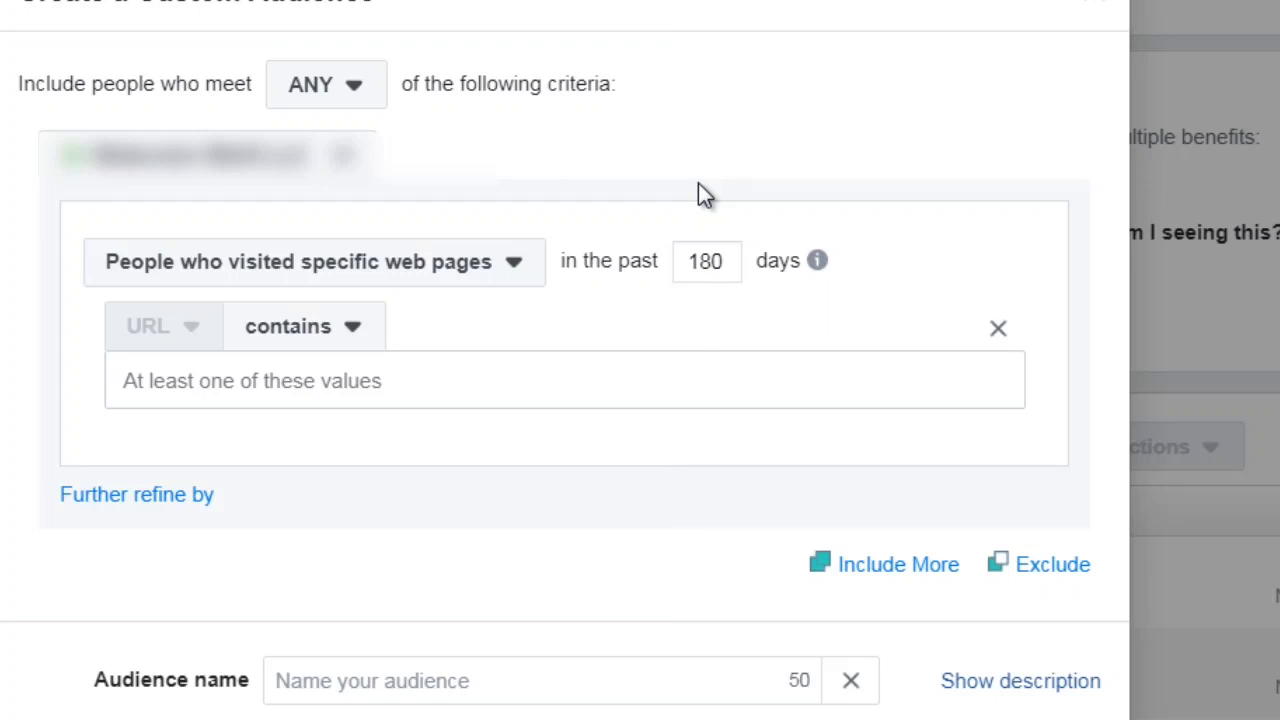
{"action": "left_click_drag", "start_coordinate": [727, 261], "coordinate": [684, 264]}
{"action": "left_click_drag", "start_coordinate": [702, 262], "coordinate": [665, 258]}
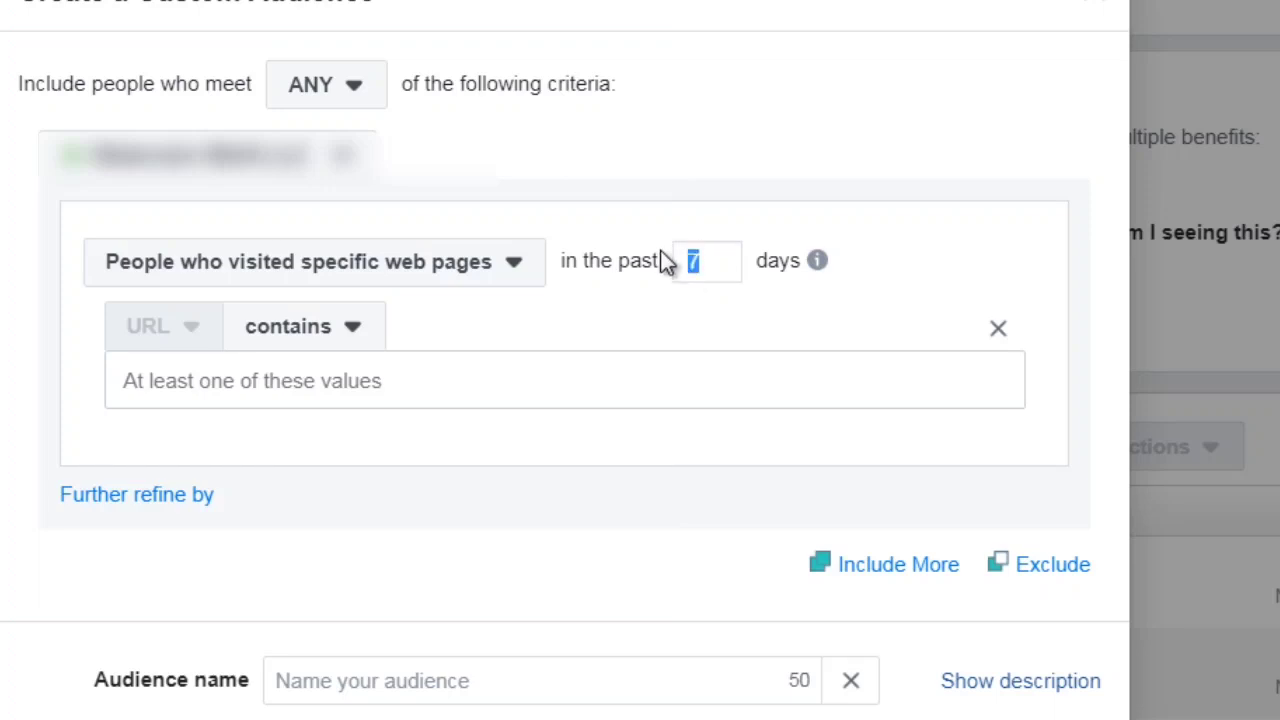
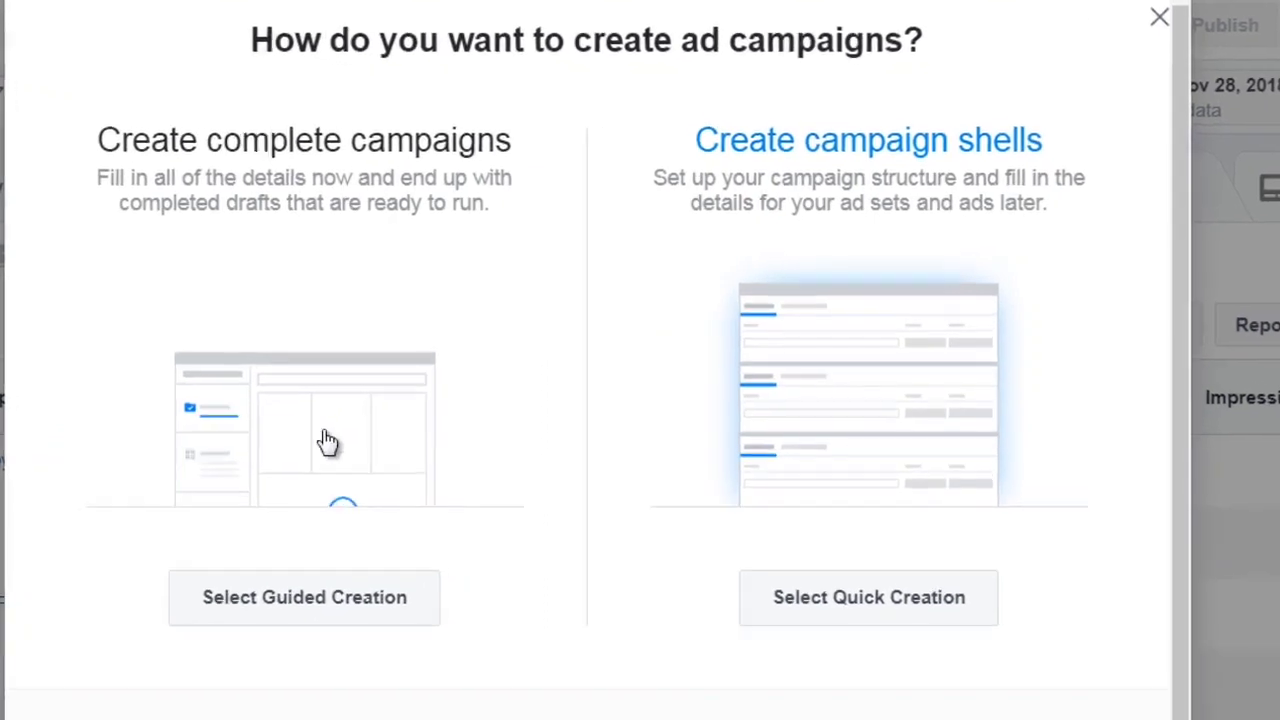
- Start a campaign with Guided Creation, choose the Traffic objective, name it Retargeting Test1 and continue to the ad set
{"action": "left_click", "coordinate": [306, 452]}
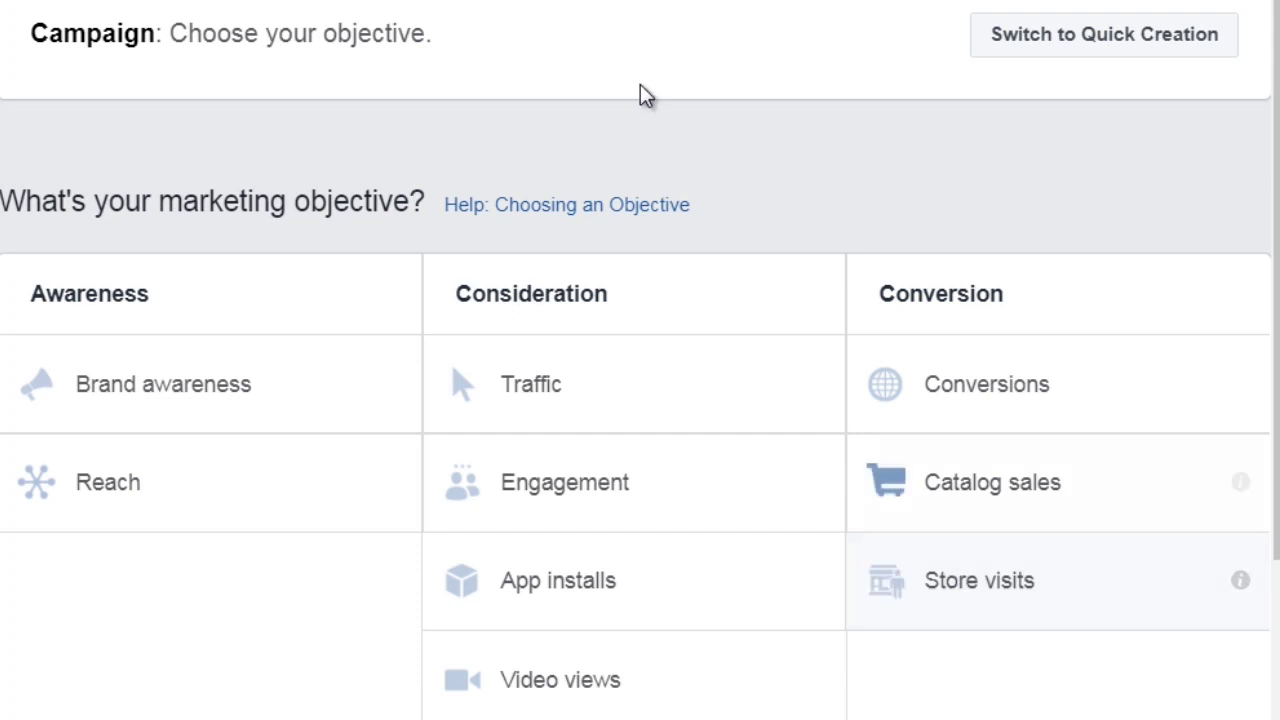
{"action": "left_click", "coordinate": [579, 389]}
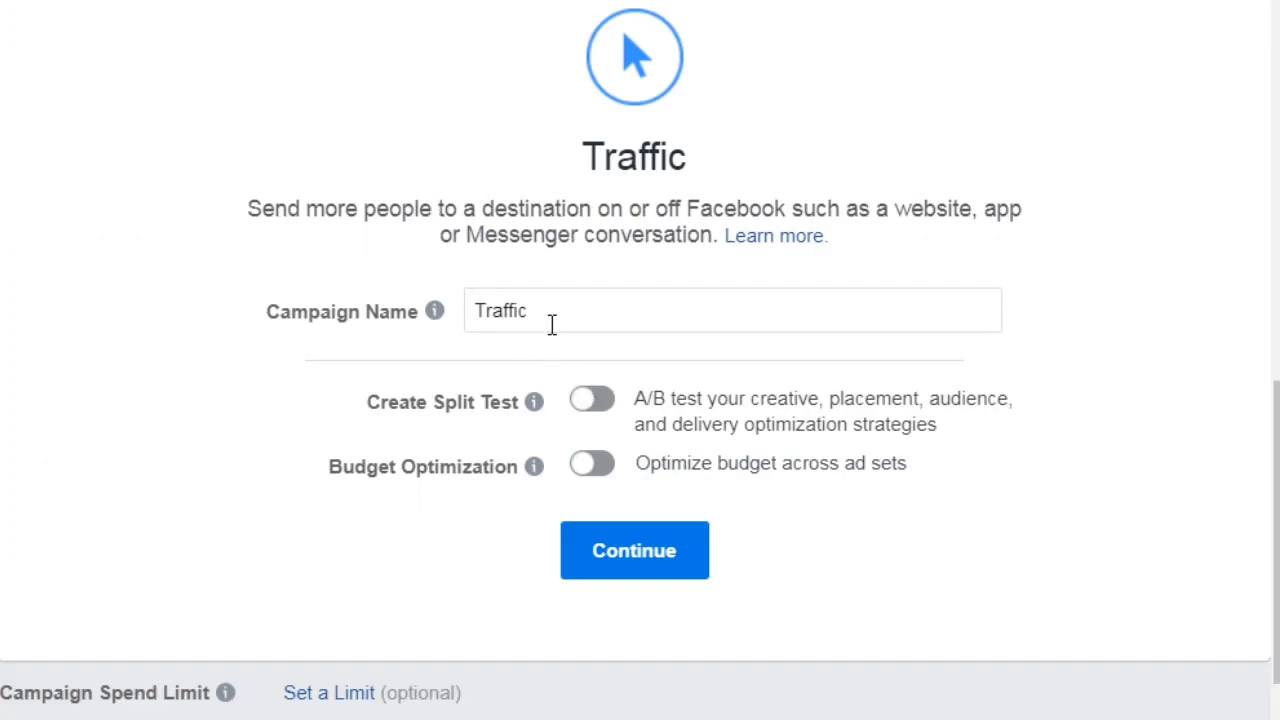
{"action": "left_click_drag", "start_coordinate": [551, 323], "coordinate": [463, 312]}
{"action": "type", "text": "R"}
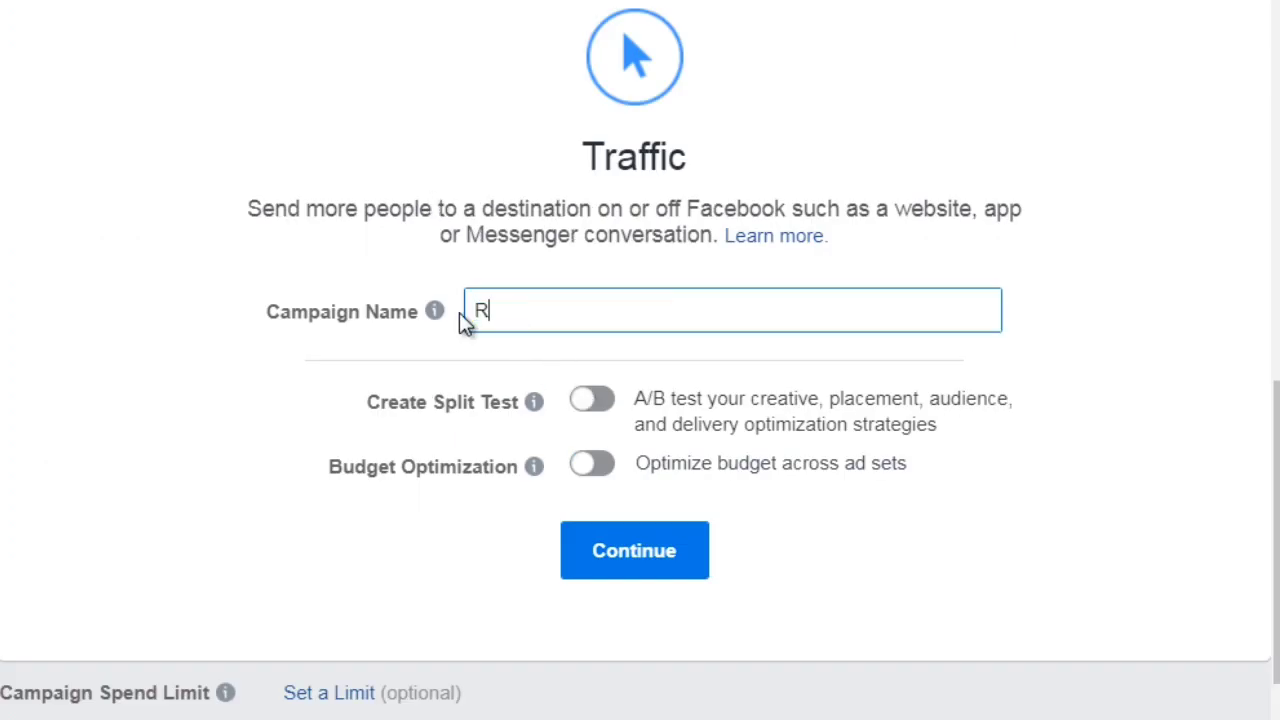
{"action": "type", "text": "etargeting Test2"}
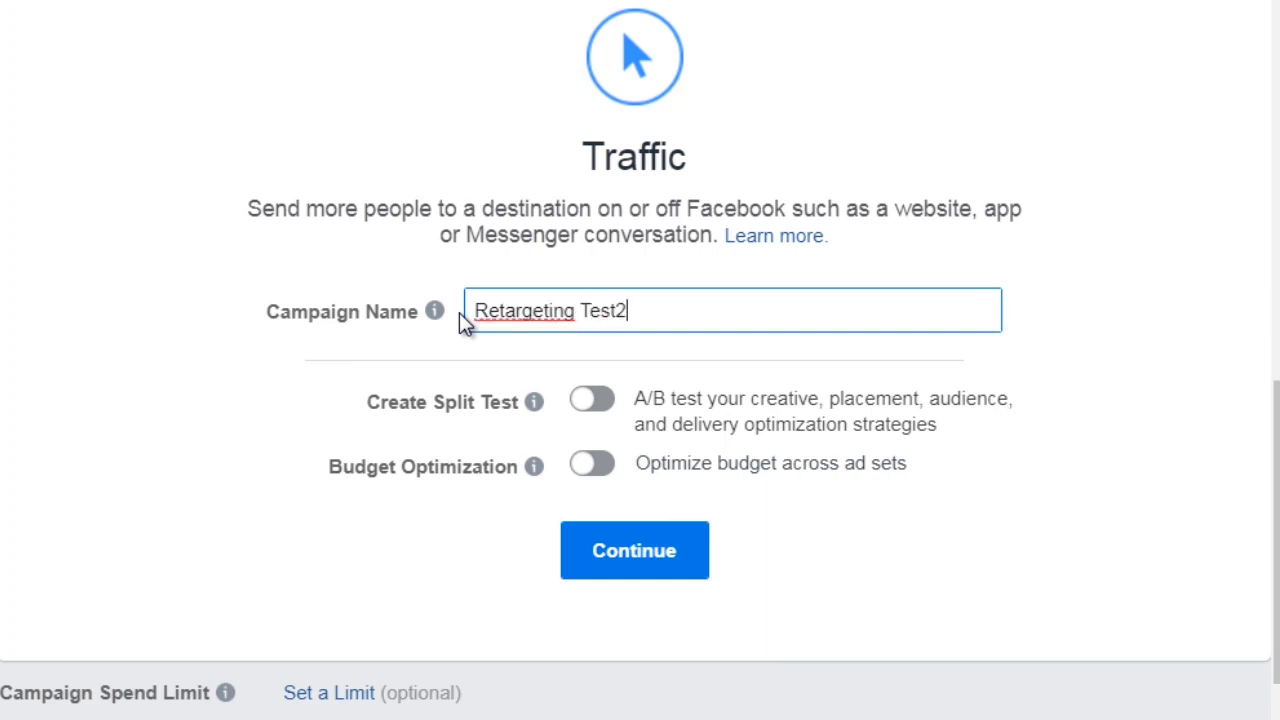
{"action": "key", "text": "BackSpace"}
{"action": "type", "text": "1"}
{"action": "left_click", "coordinate": [647, 574]}
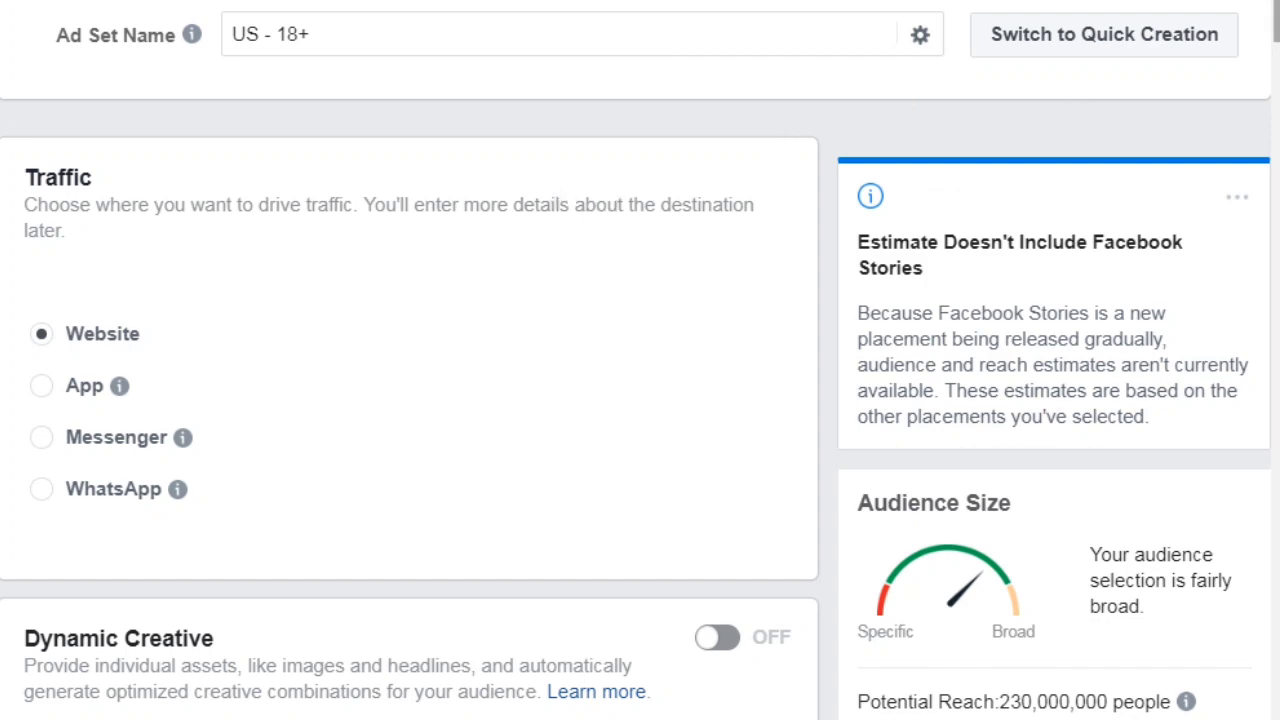
- Set the ad set's audience age range to 20–60
{"action": "scroll", "coordinate": [1276, 30], "scroll_direction": "down", "scroll_amount": 1}
{"action": "left_click_drag", "start_coordinate": [1278, 38], "coordinate": [1277, 138]}
{"action": "scroll", "coordinate": [1020, 700], "scroll_direction": "down", "scroll_amount": 5}
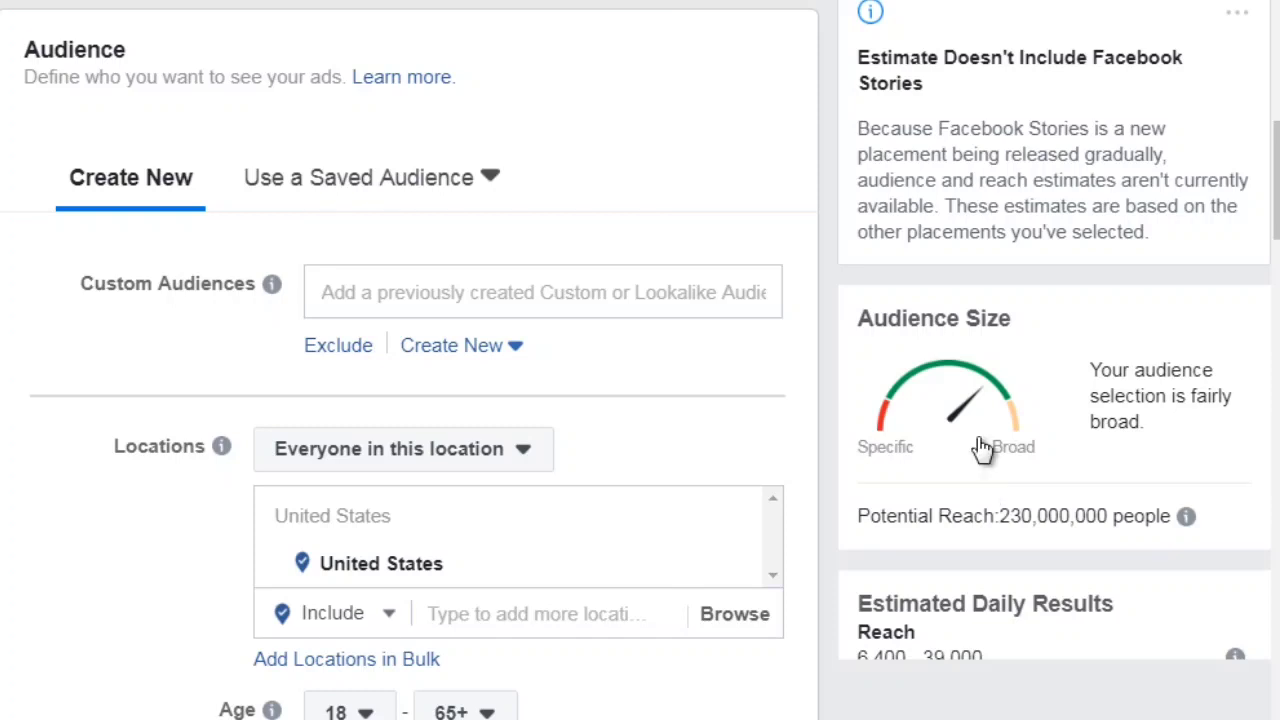
{"action": "left_click_drag", "start_coordinate": [1277, 155], "coordinate": [1277, 160]}
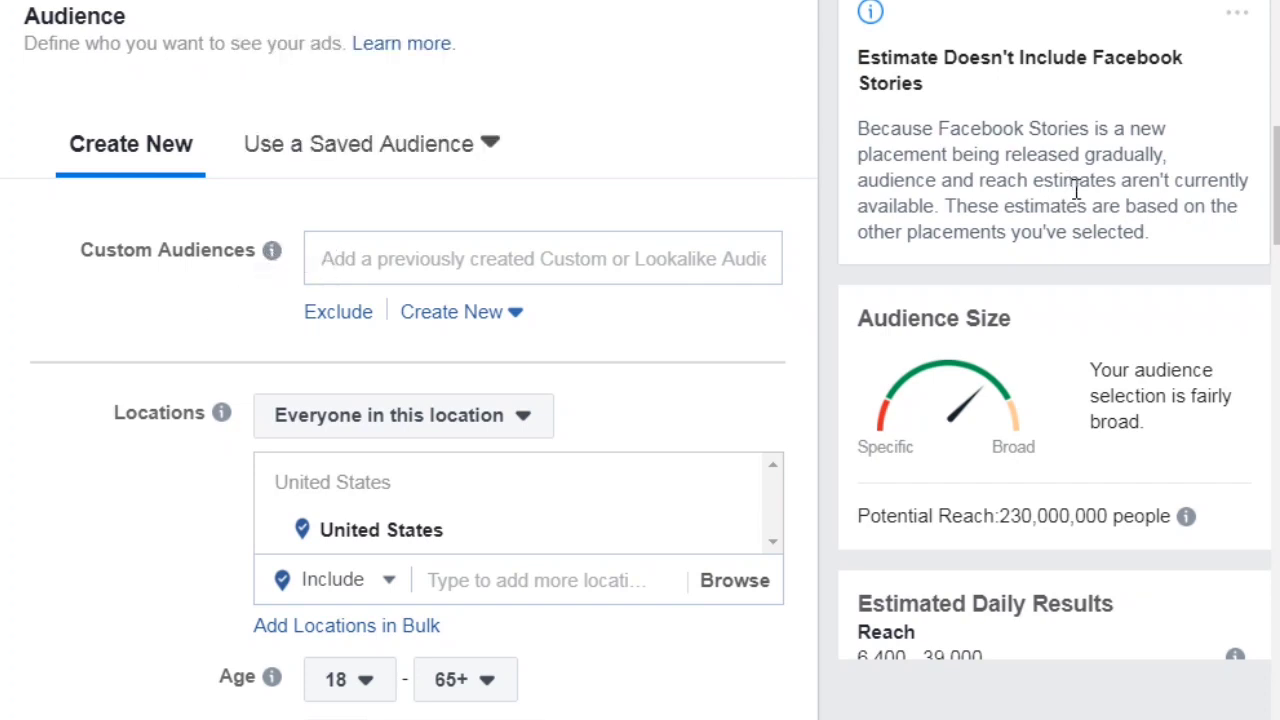
{"action": "scroll", "coordinate": [1274, 190], "scroll_direction": "down", "scroll_amount": 2}
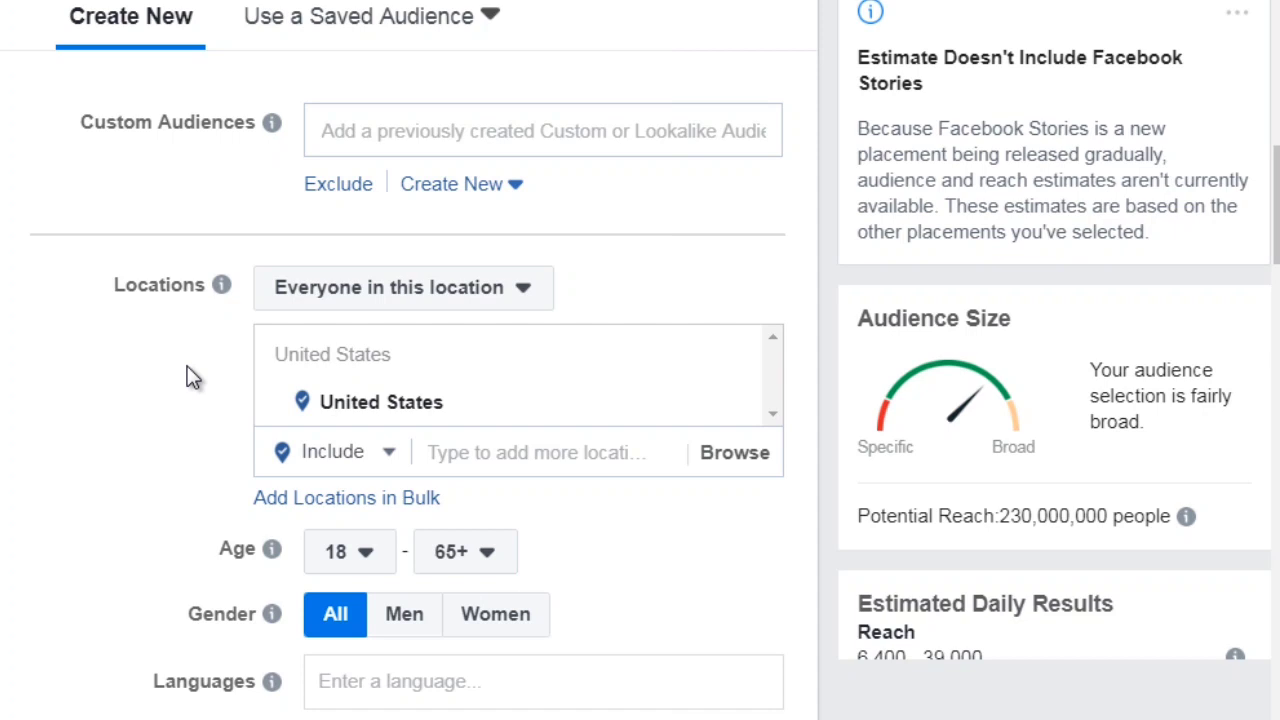
{"action": "left_click", "coordinate": [358, 562]}
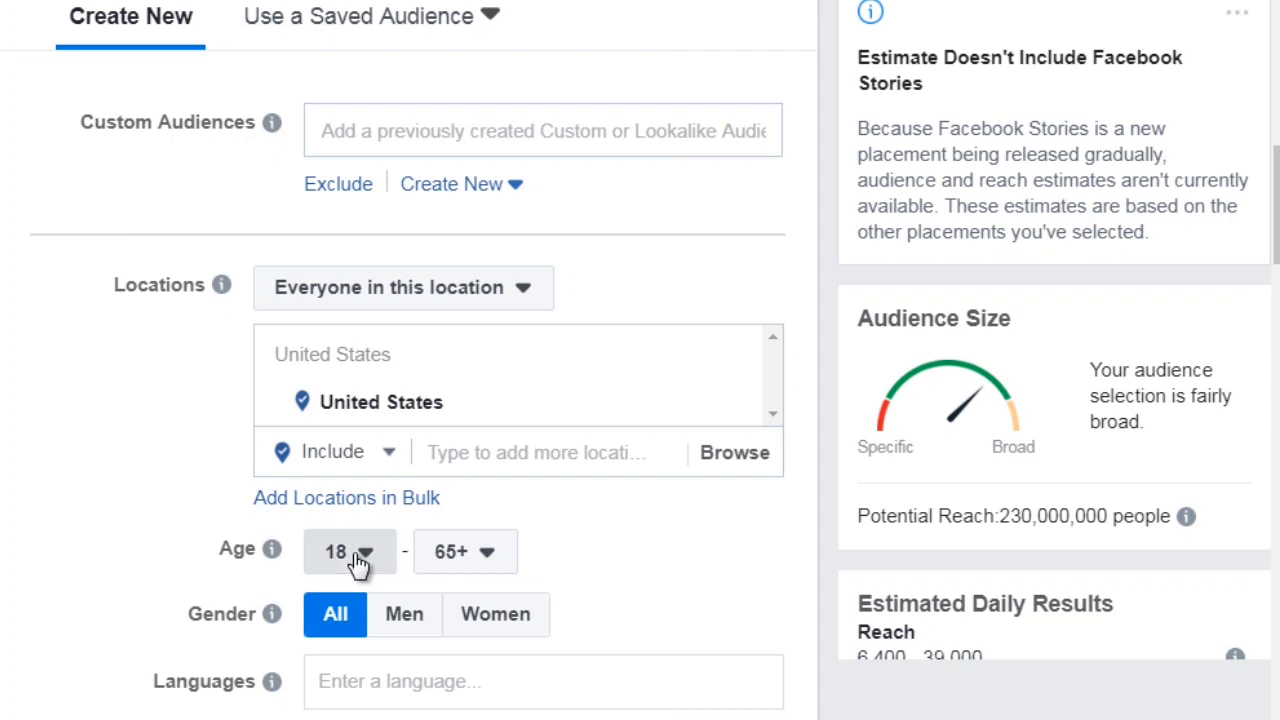
{"action": "key", "text": "Return"}
{"action": "left_click", "coordinate": [468, 562]}
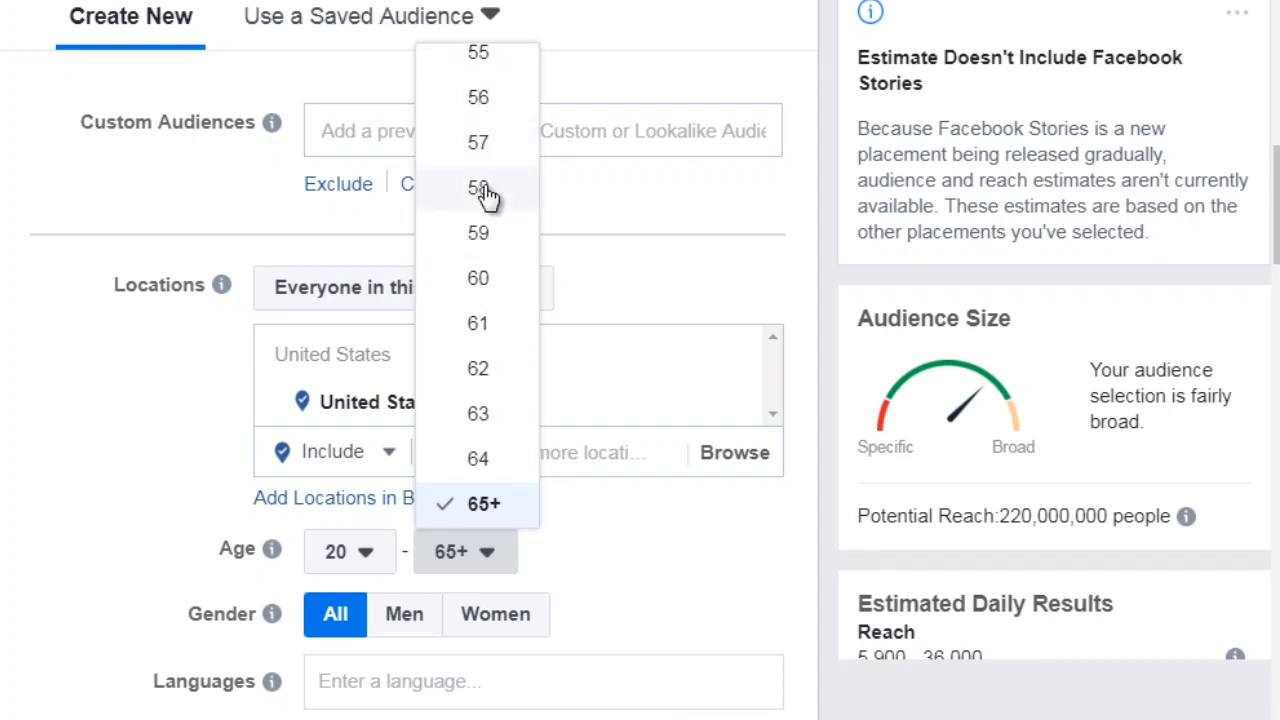
{"action": "key", "text": "Return"}
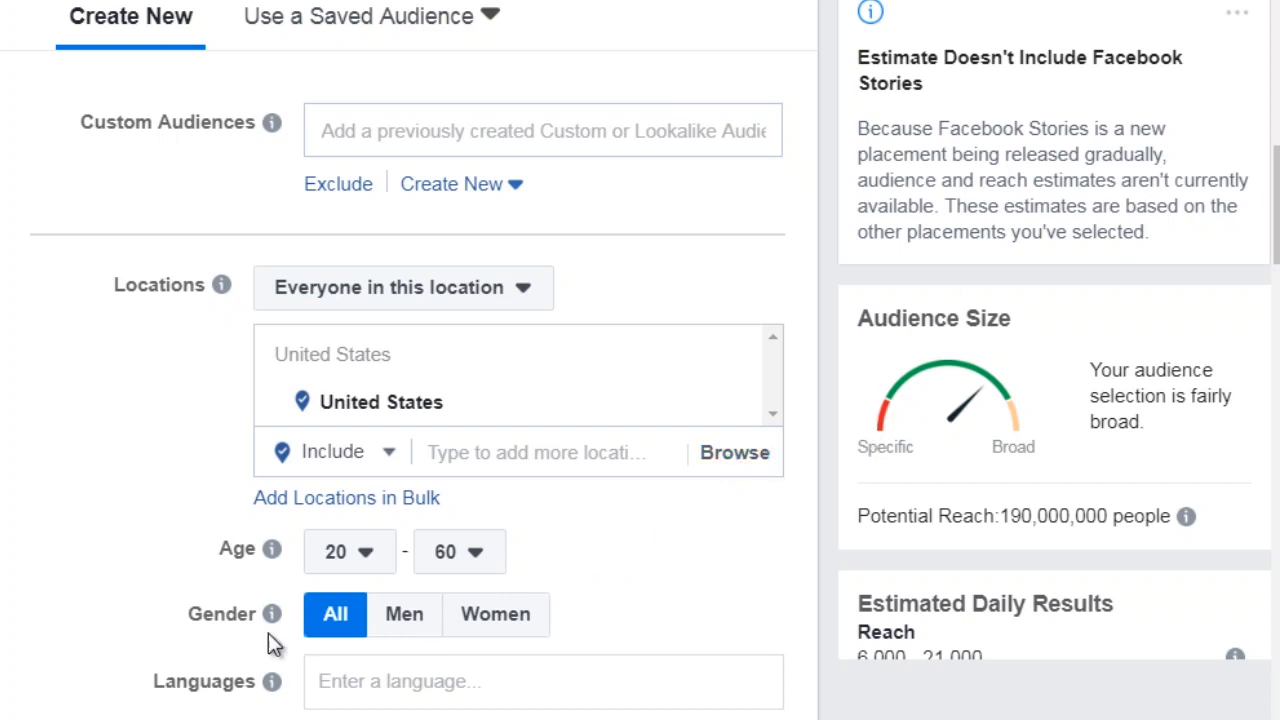
{"action": "scroll", "coordinate": [1276, 206], "scroll_direction": "down", "scroll_amount": 1}
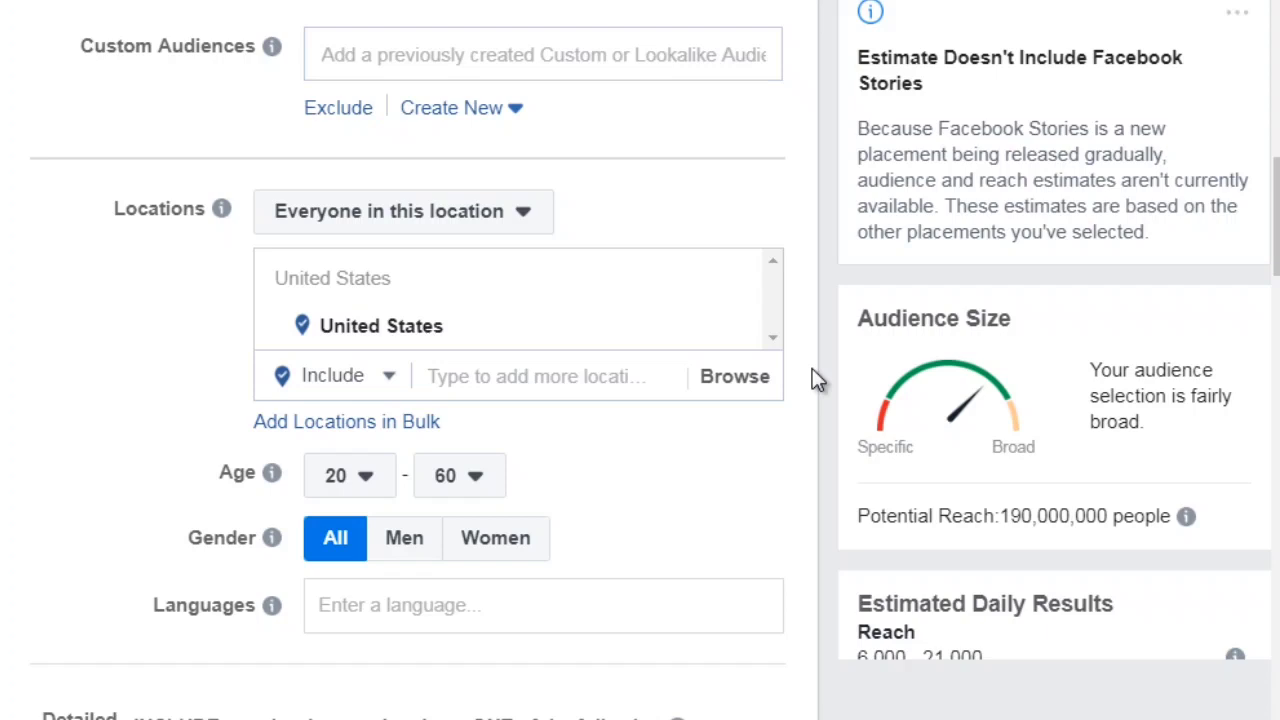
- Review the ad set's detailed targeting, connections, budget and schedule, delivery optimization and bid settings, plus the outline of the remaining ad sections
{"action": "scroll", "coordinate": [1270, 240], "scroll_direction": "down", "scroll_amount": 2}
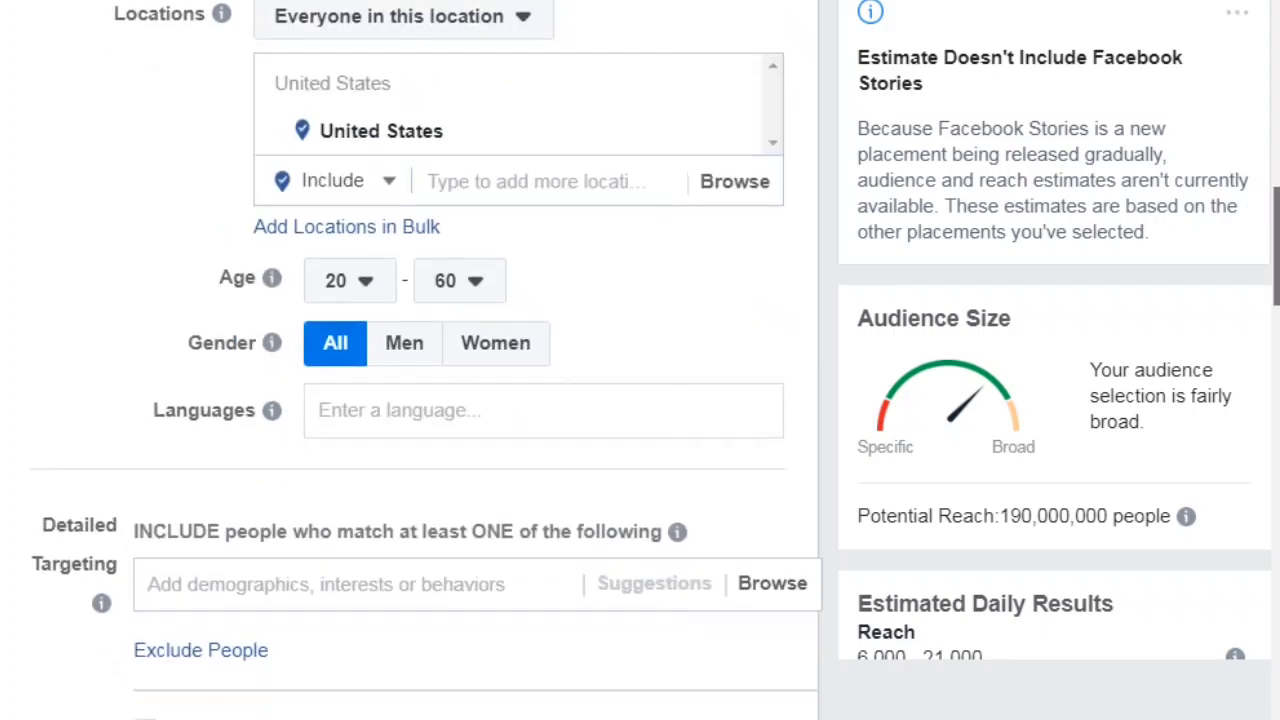
{"action": "scroll", "coordinate": [1118, 416], "scroll_direction": "down", "scroll_amount": 2}
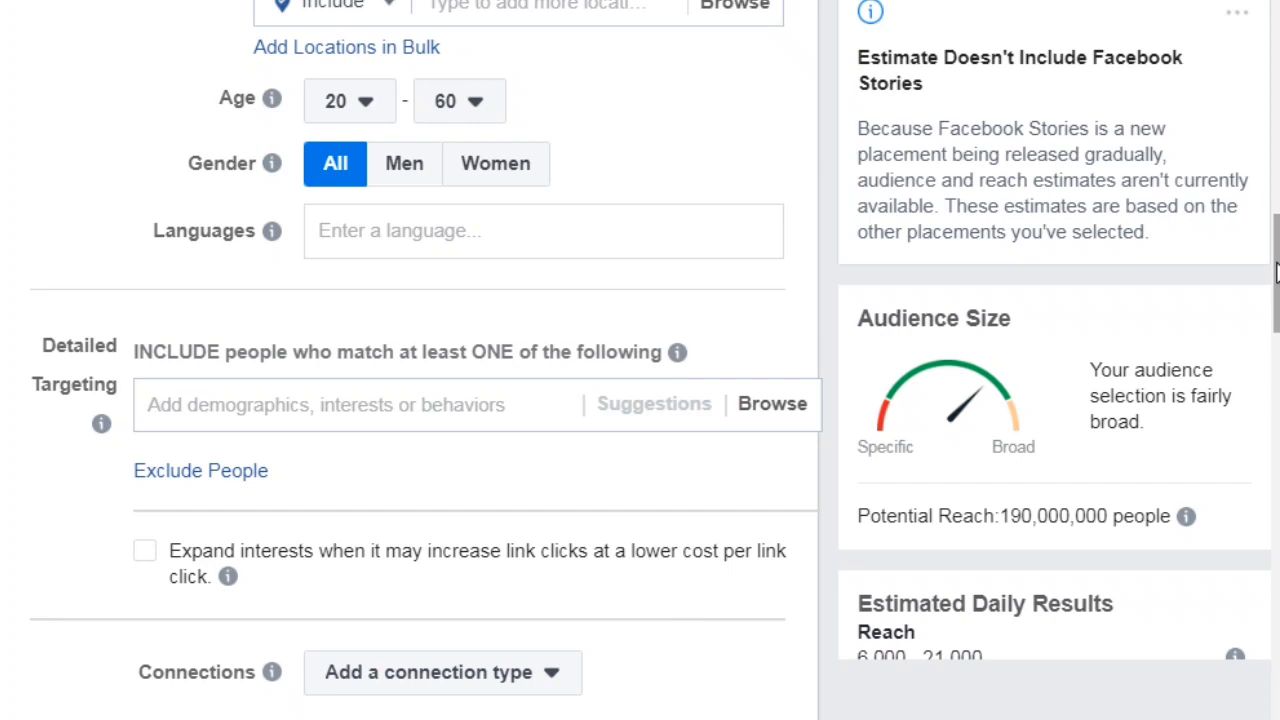
{"action": "scroll", "coordinate": [1276, 270], "scroll_direction": "down", "scroll_amount": 1}
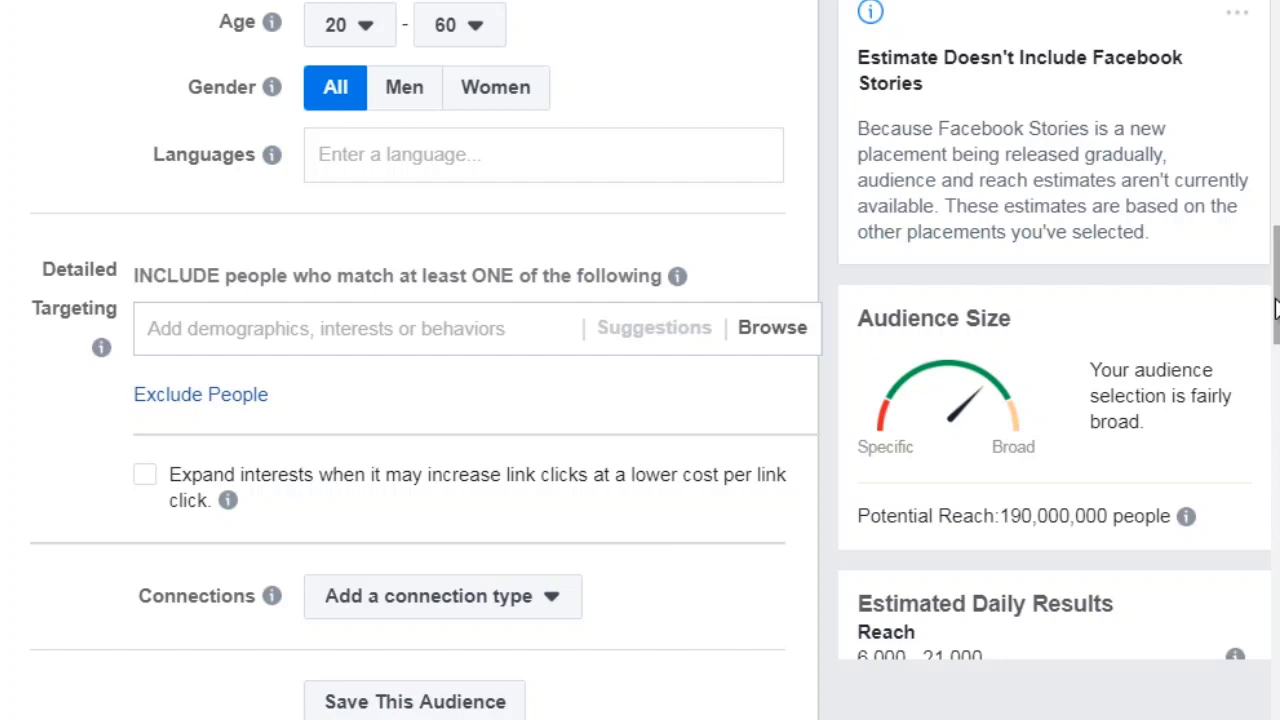
{"action": "left_click_drag", "start_coordinate": [1275, 310], "coordinate": [1268, 530]}
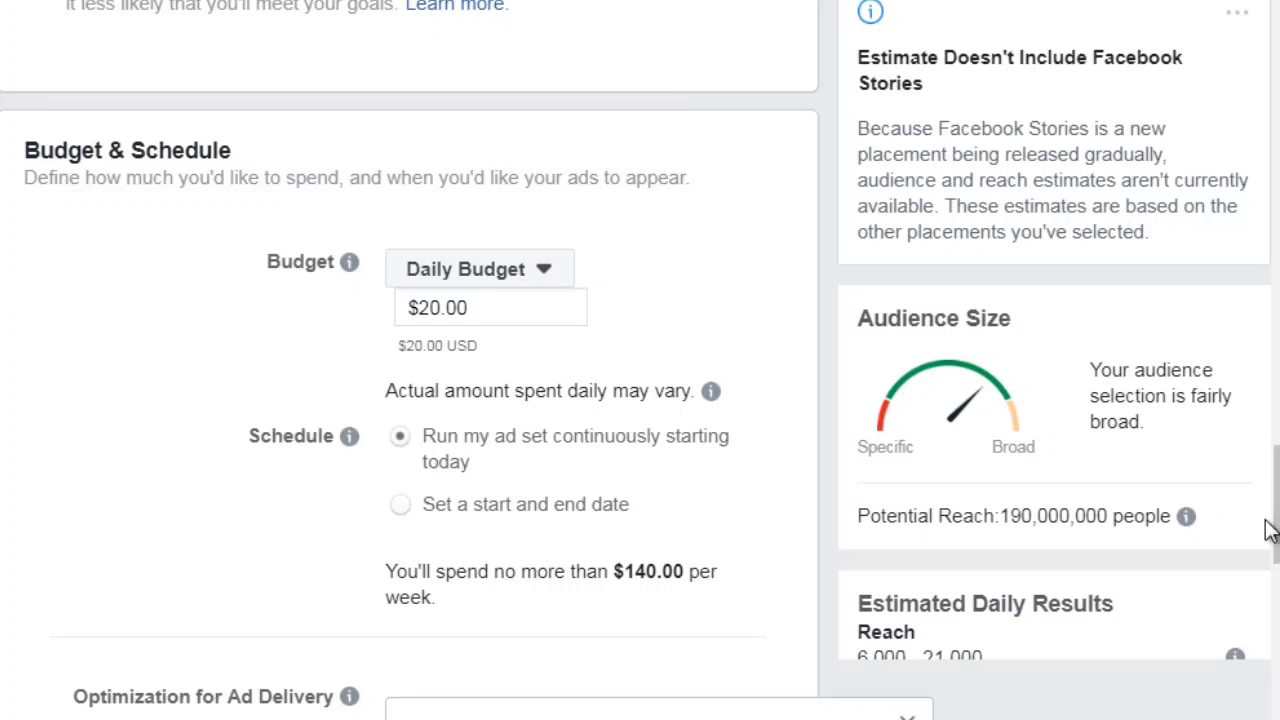
{"action": "left_click_drag", "start_coordinate": [1268, 530], "coordinate": [1275, 571]}
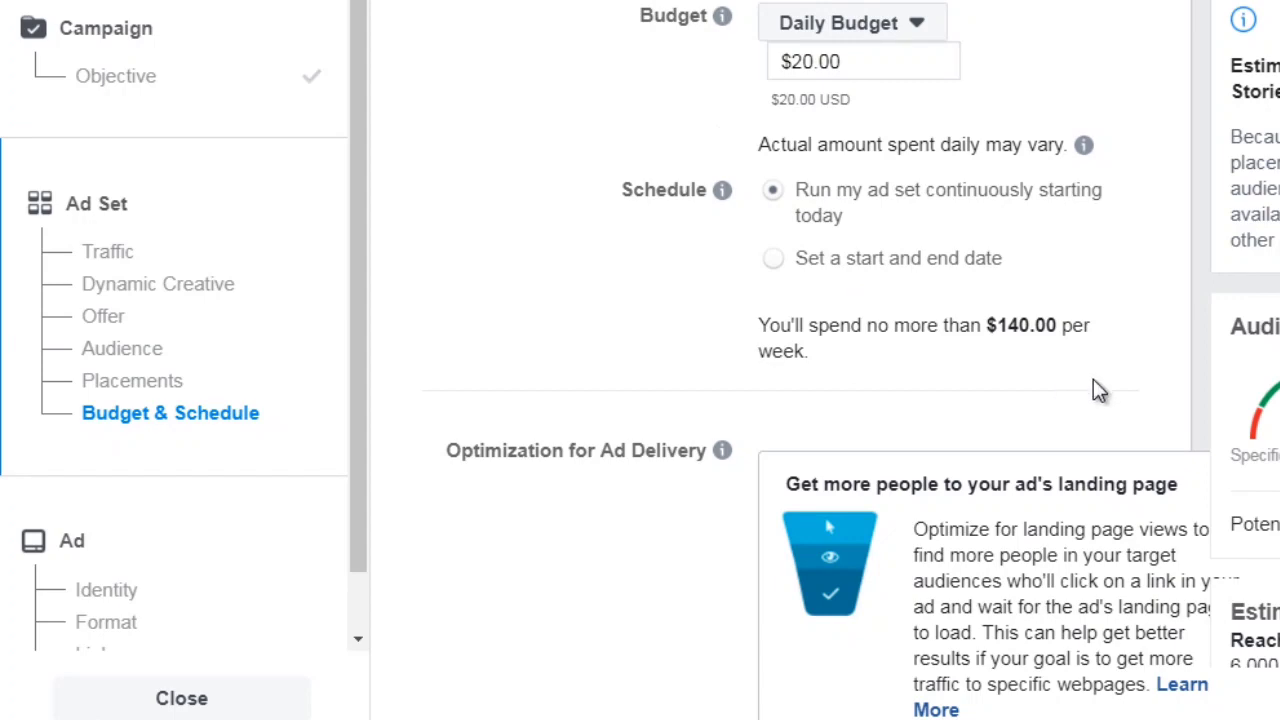
{"action": "scroll", "coordinate": [790, 400], "scroll_direction": "down", "scroll_amount": 6}
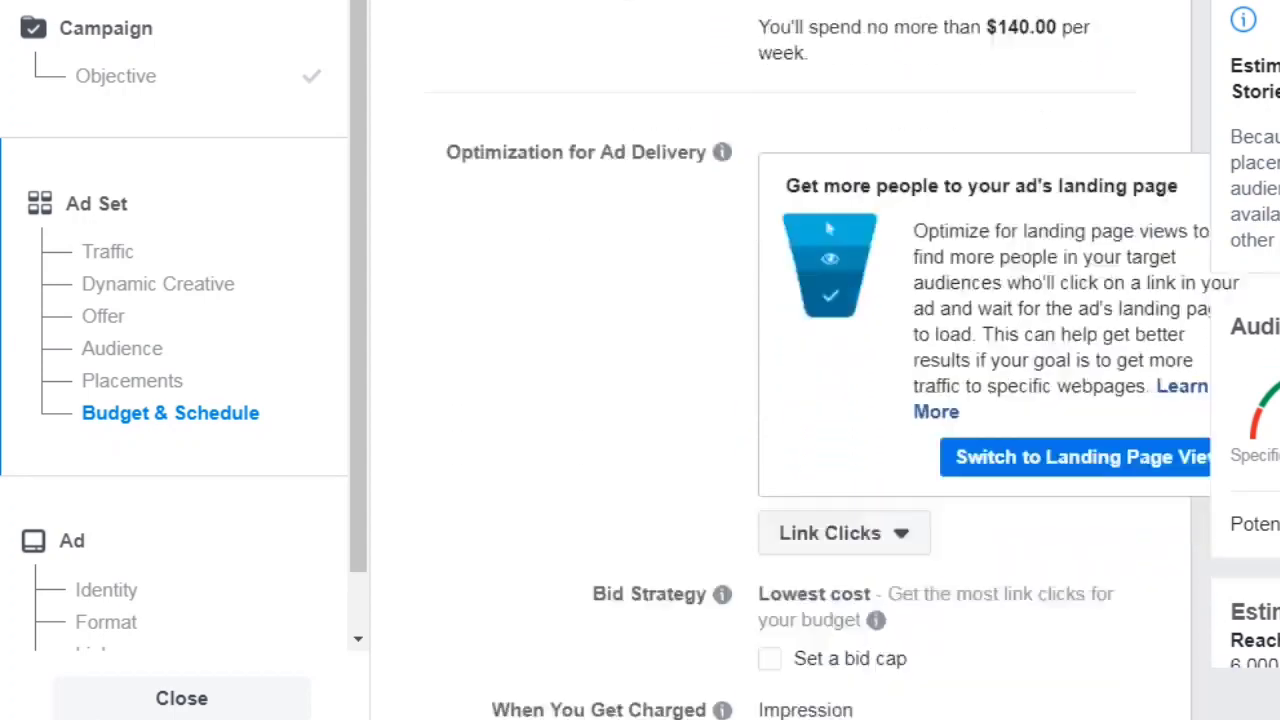
{"action": "scroll", "coordinate": [780, 400], "scroll_direction": "down", "scroll_amount": 2}
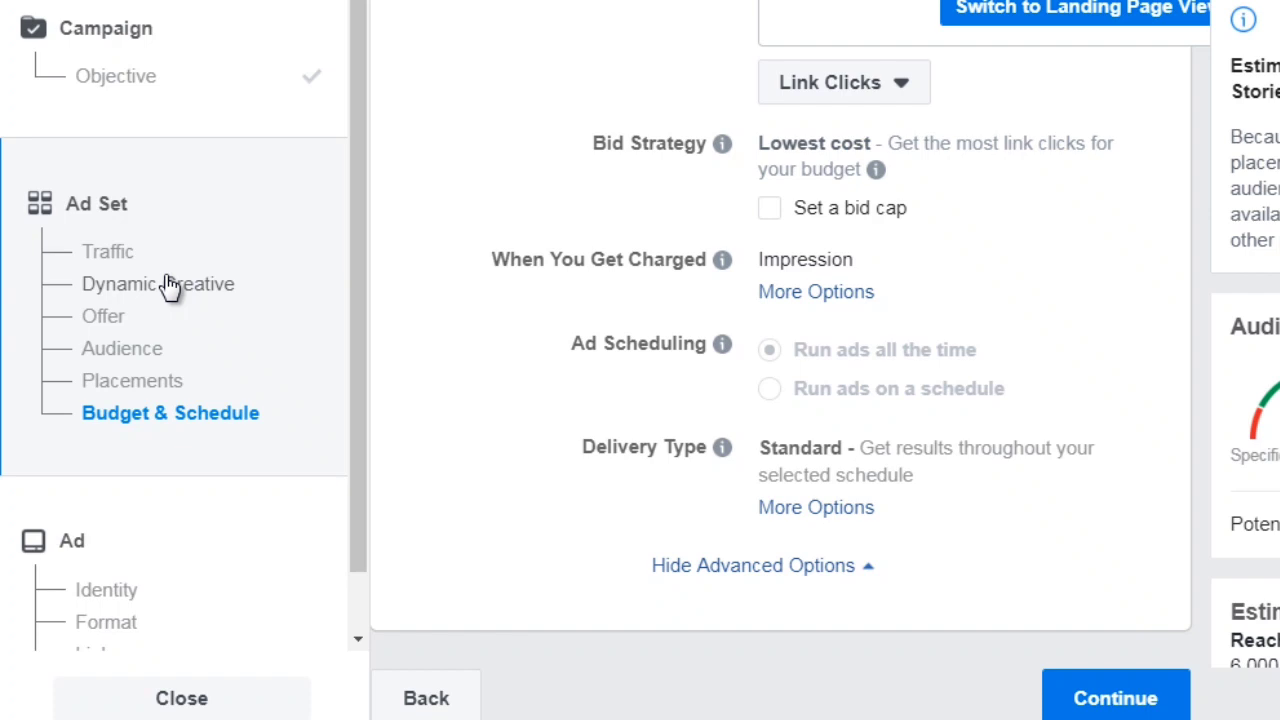
{"action": "scroll", "coordinate": [345, 454], "scroll_direction": "down", "scroll_amount": 2}
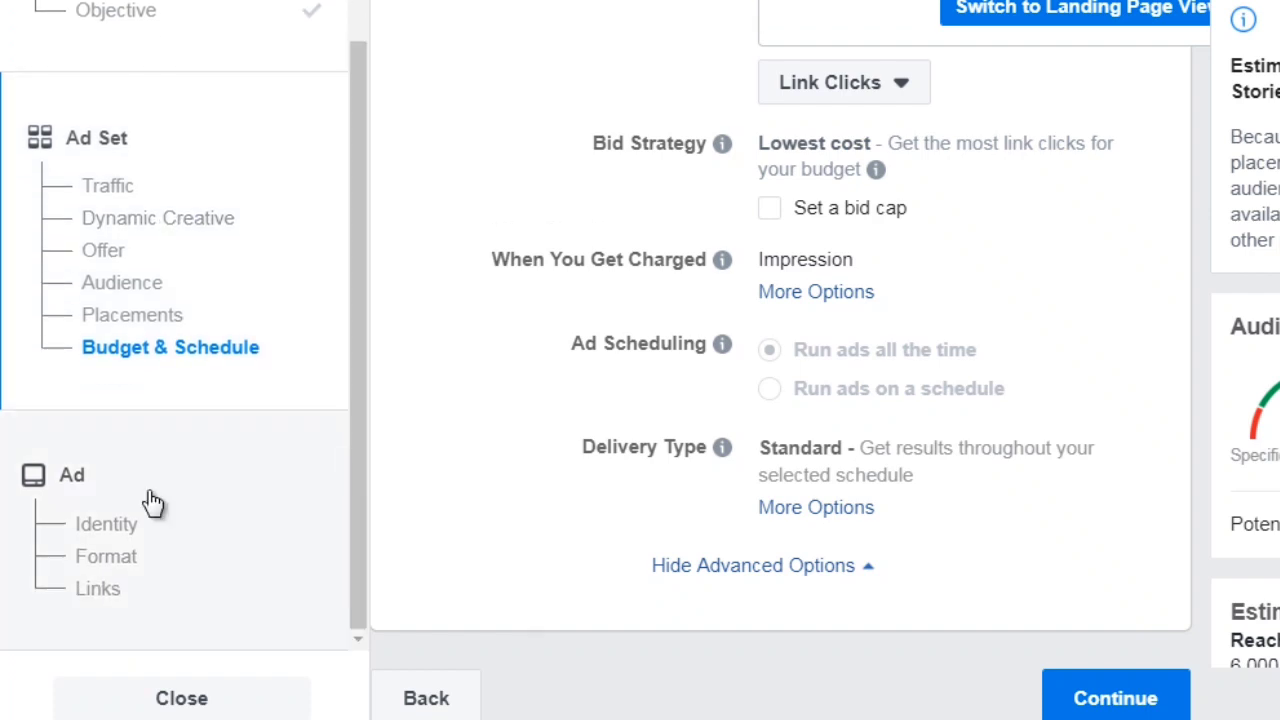